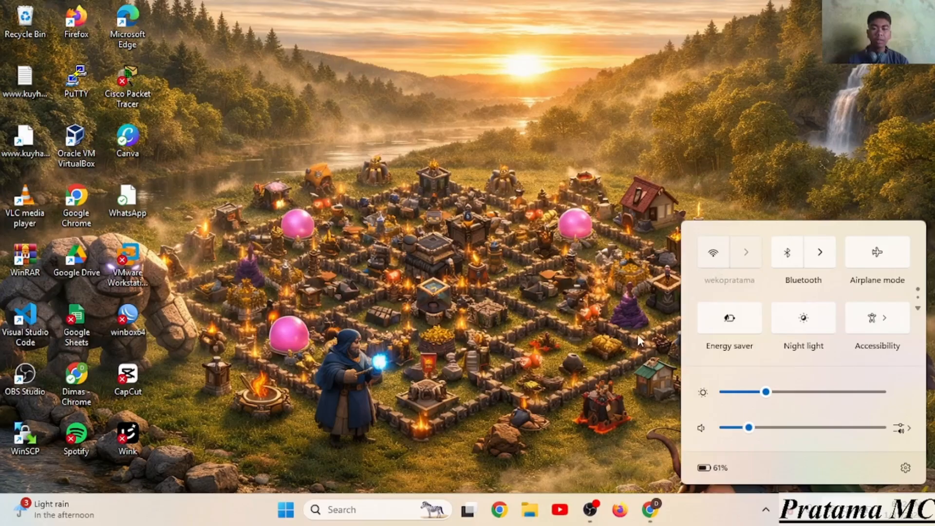
click(636, 338)
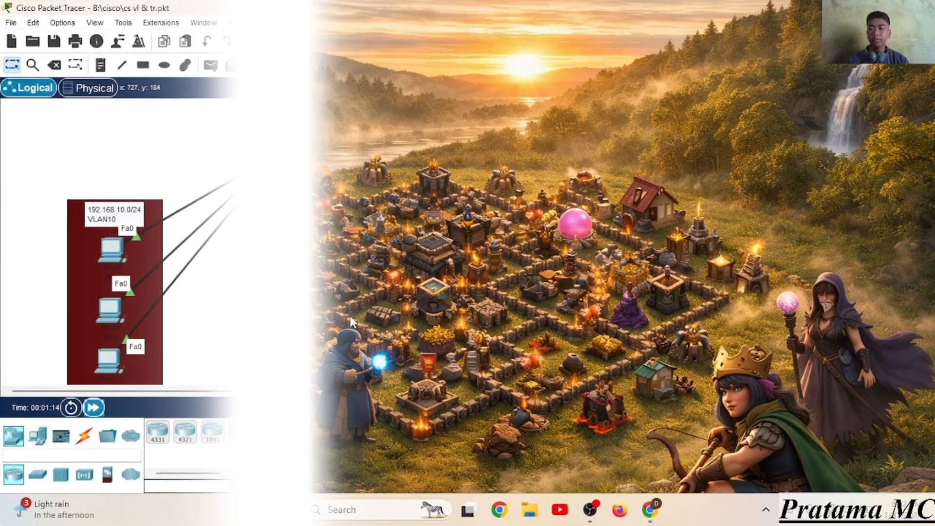
scroll(485, 158, down, 1)
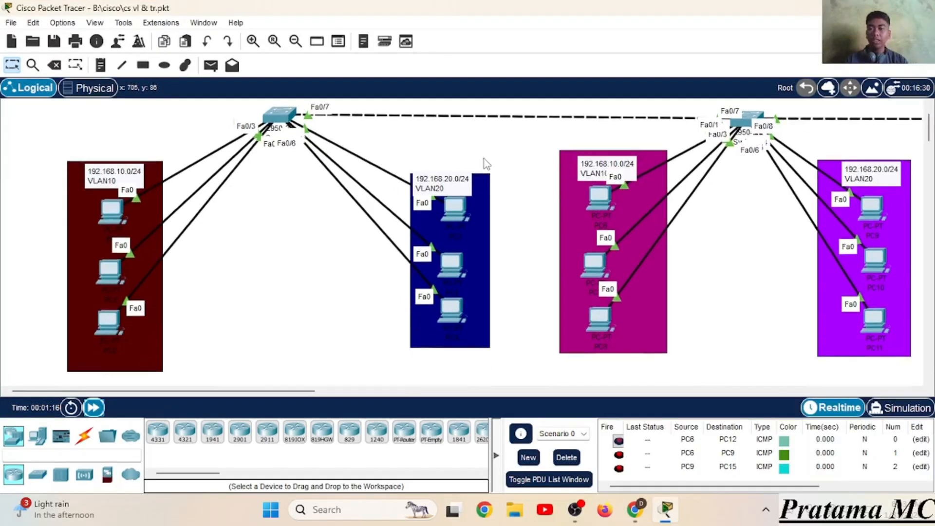
scroll(484, 159, up, 1)
scroll(356, 257, down, 1)
scroll(356, 263, up, 1)
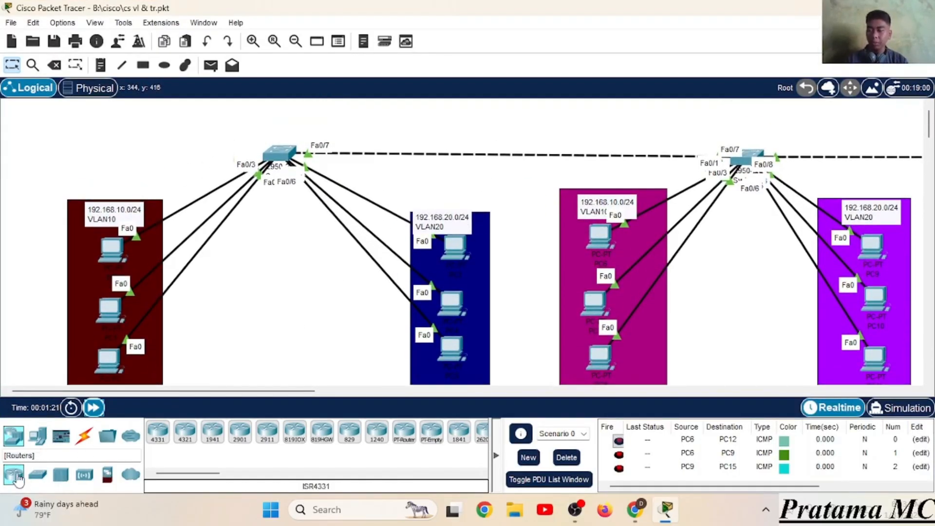
- Place an 1841 router in the workspace below the left switch, between the VLAN10 and VLAN20 PC groups
scroll(448, 444, right, 2)
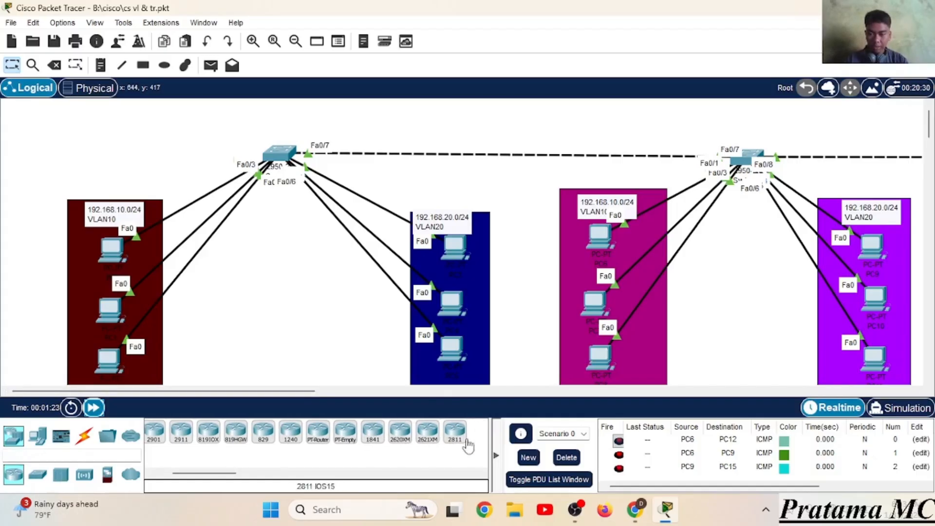
click(456, 440)
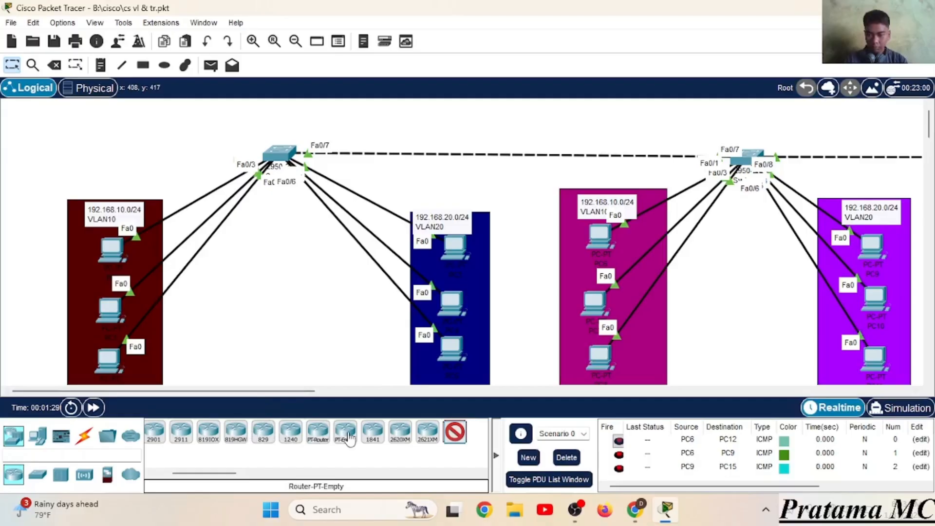
click(373, 434)
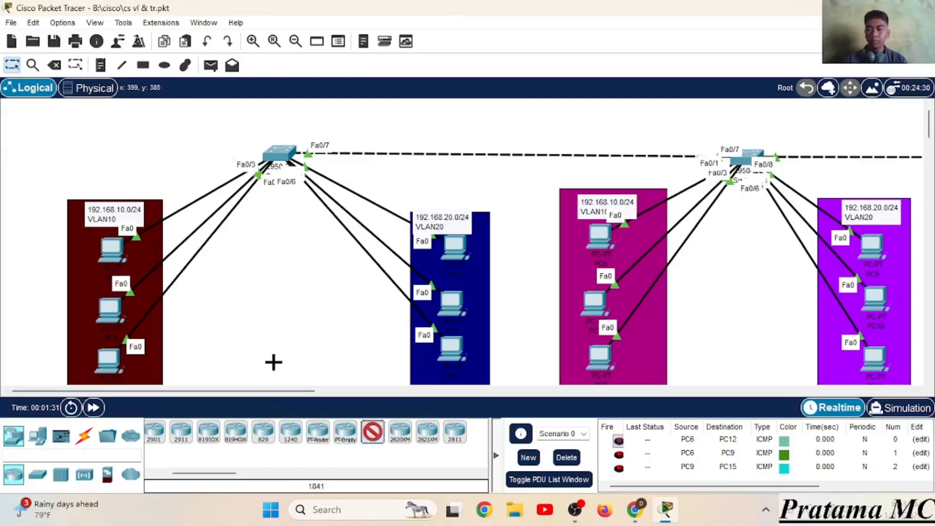
click(274, 362)
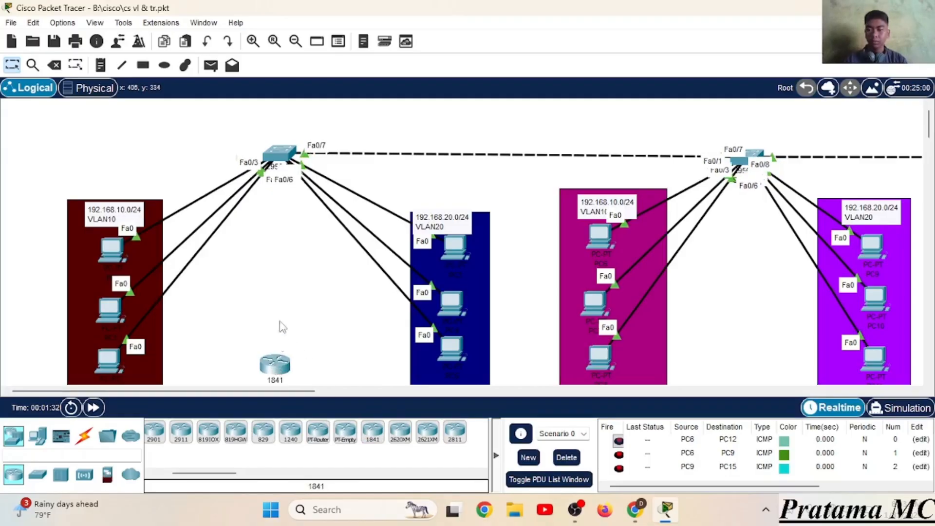
- Connect the 1841 router to the left switch with an automatically chosen cable and shift the router slightly upward
click(84, 435)
click(159, 434)
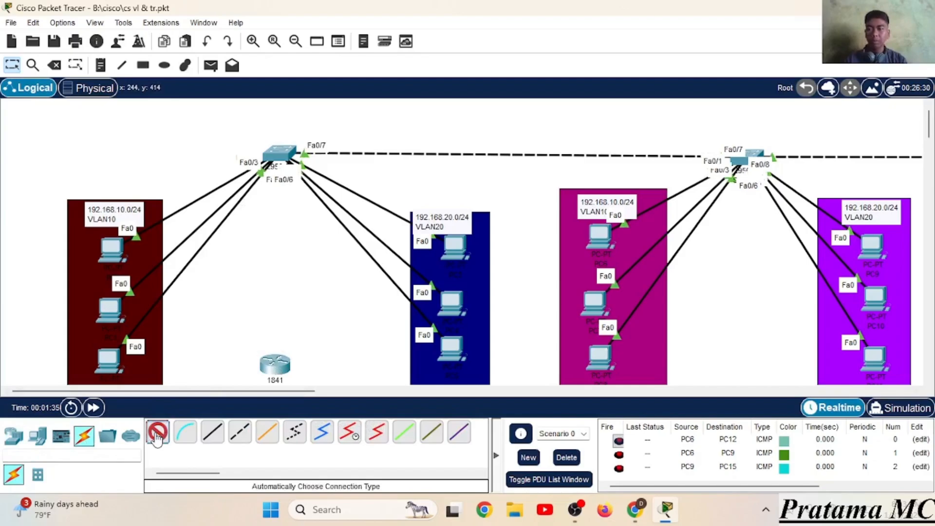
click(278, 368)
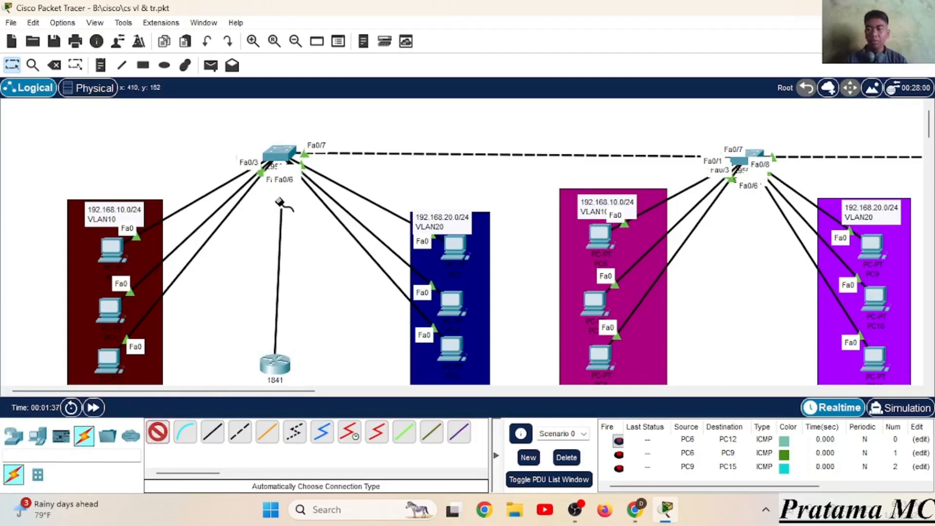
click(278, 155)
scroll(314, 292, down, 2)
scroll(316, 285, up, 2)
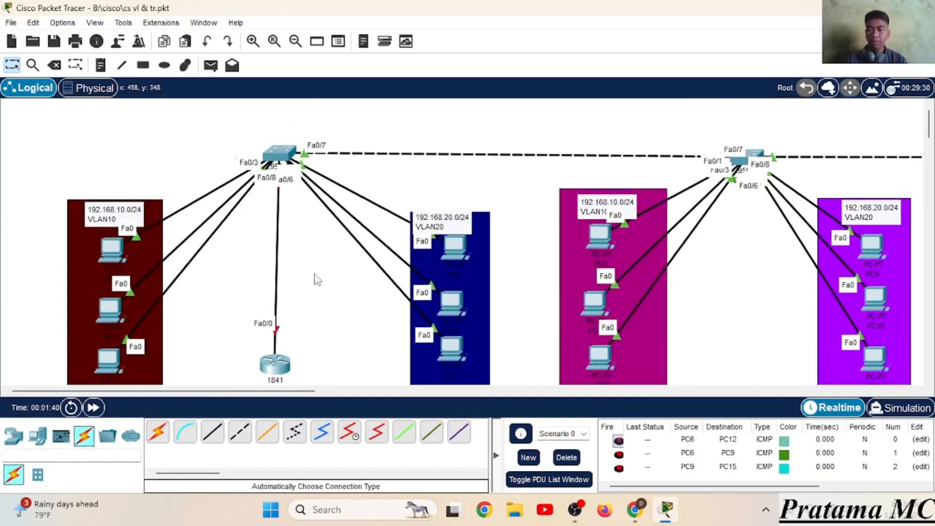
drag(284, 366, 285, 355)
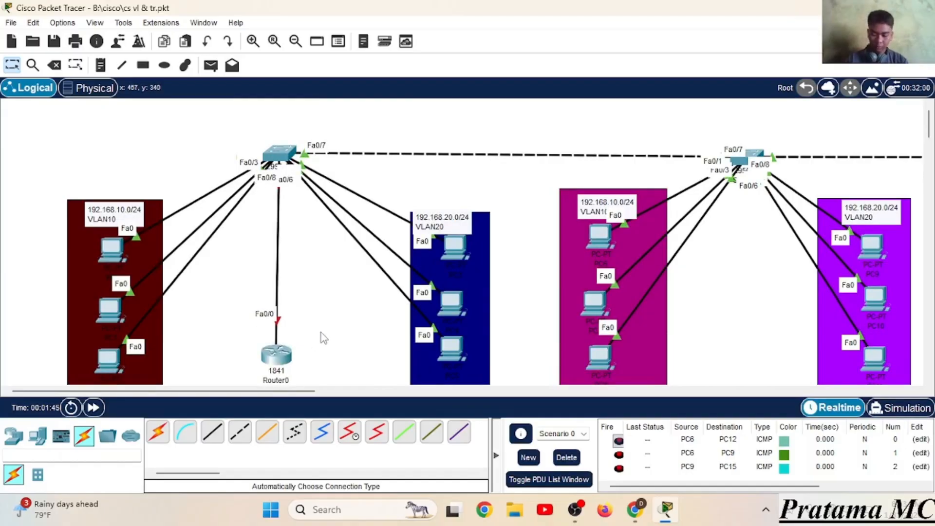
- Open the command line of Router0 and answer no to the initial configuration dialog
double_click(280, 358)
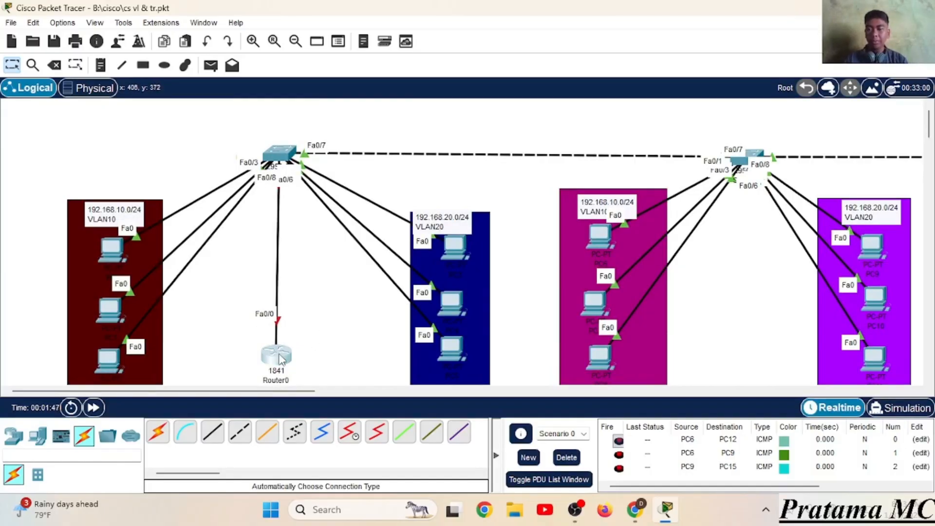
click(373, 42)
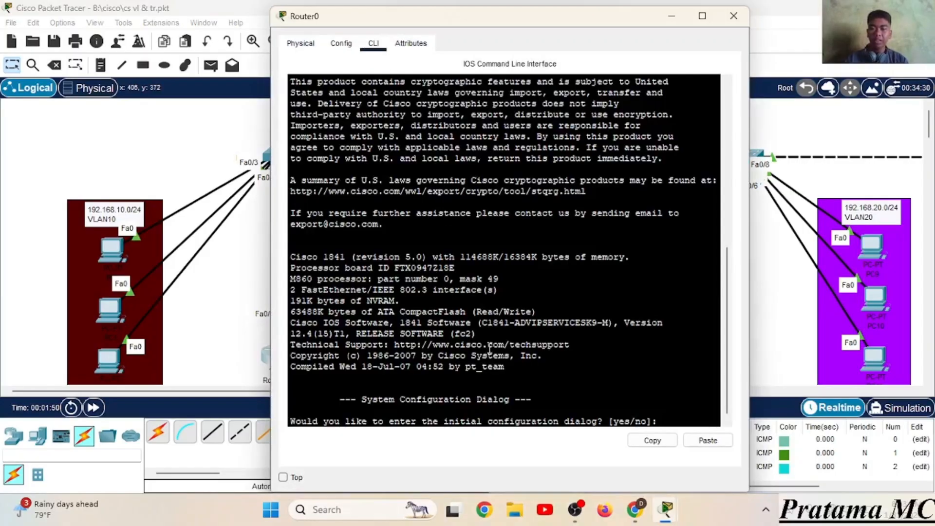
text(no)
key(Return)
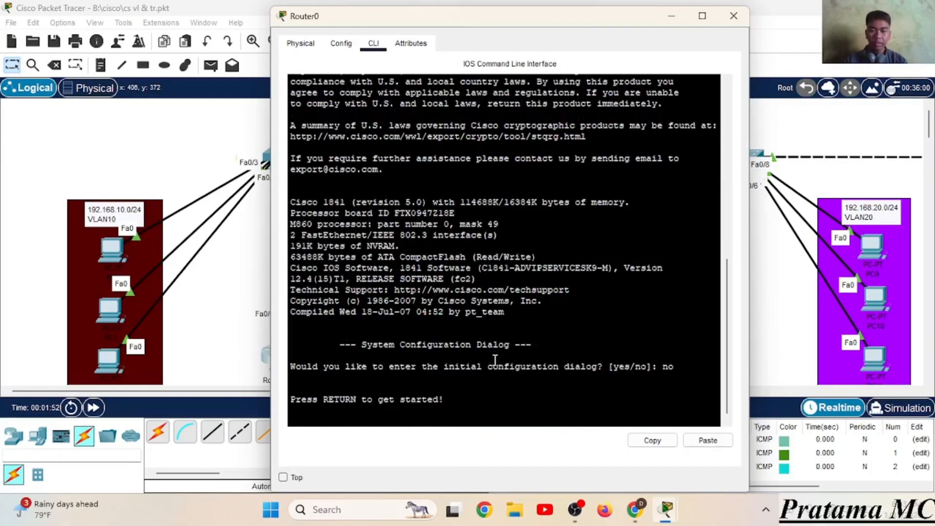
key(Return)
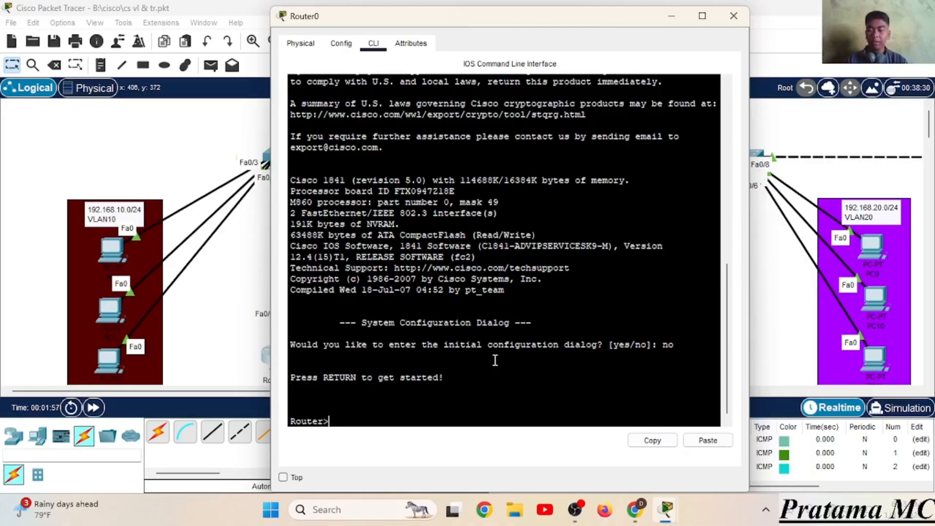
- Enter privileged mode on Router0 with en and global configuration mode with conf t
text(en)
key(Return)
text(co)
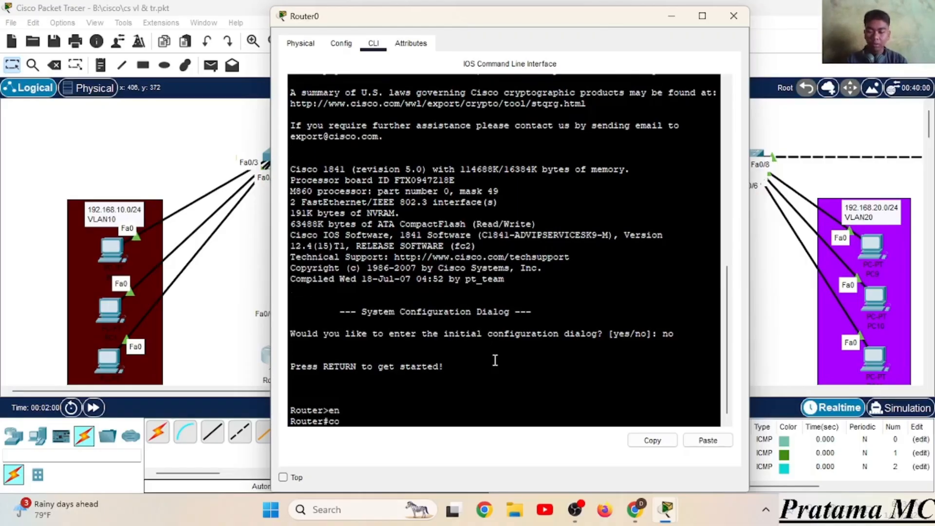
text(nf t)
key(Return)
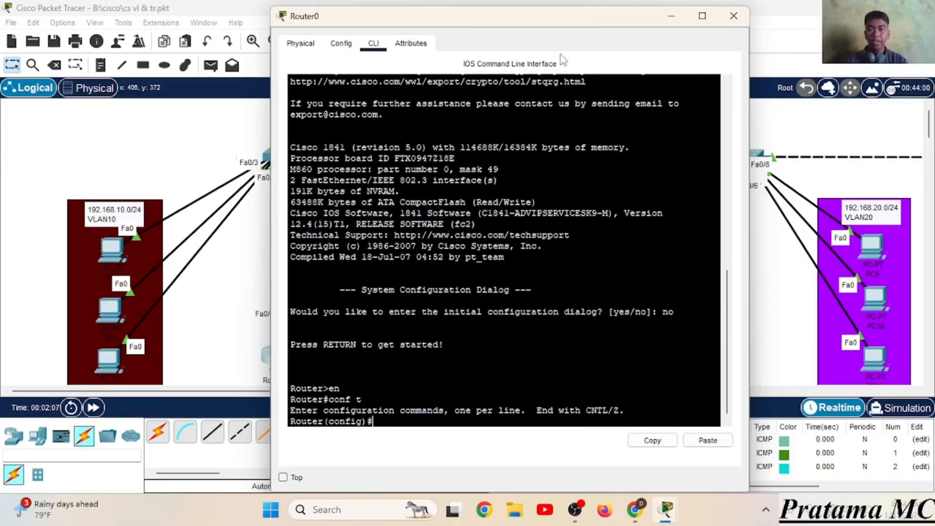
- Enable Router0's interface fa0/0 with no sh, keeping its link to the switch in view
drag(541, 25, 686, 28)
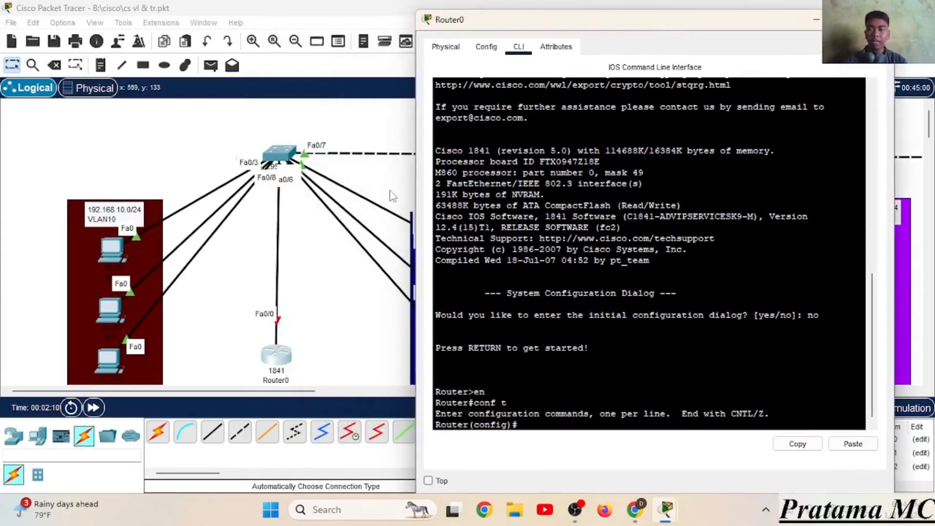
click(815, 23)
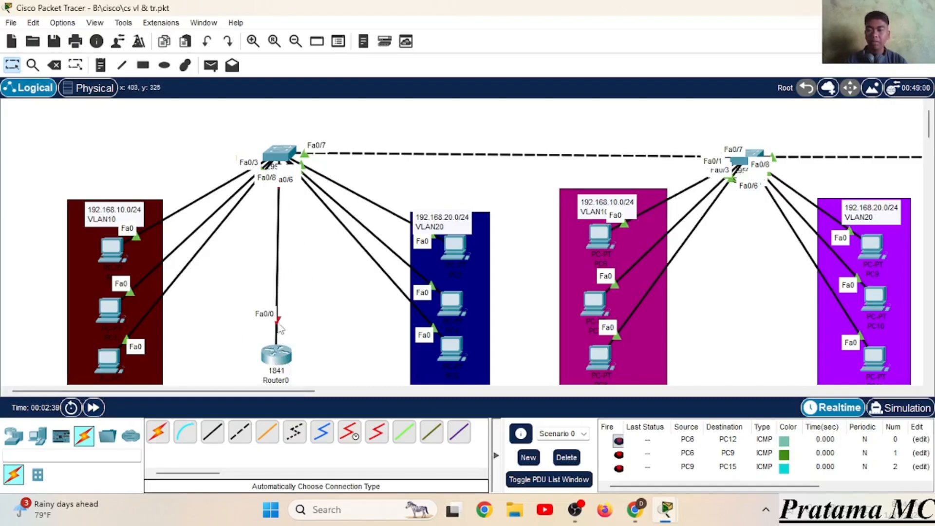
click(281, 354)
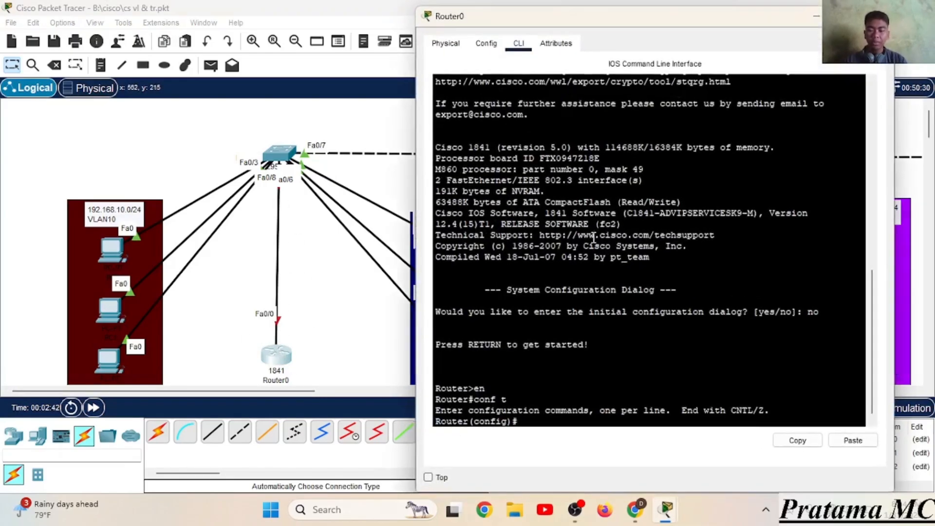
text(int f)
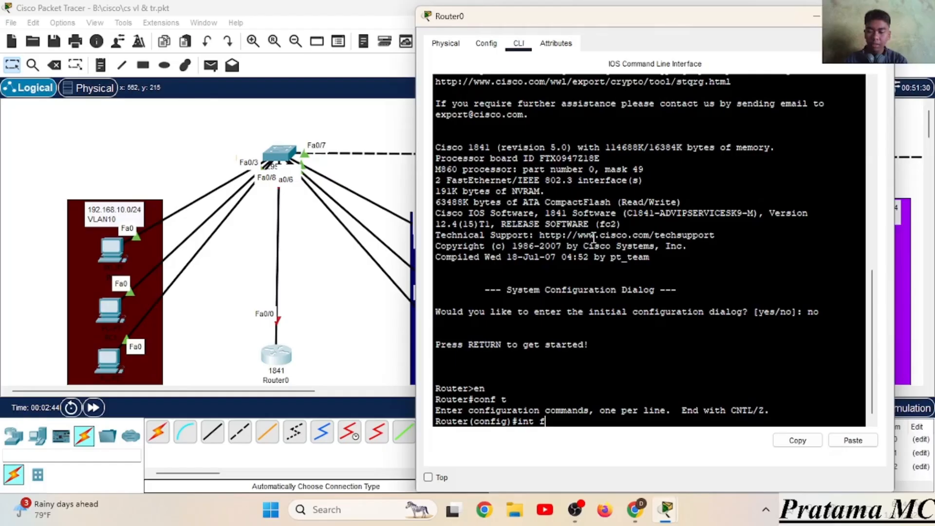
text(a0/0)
key(Return)
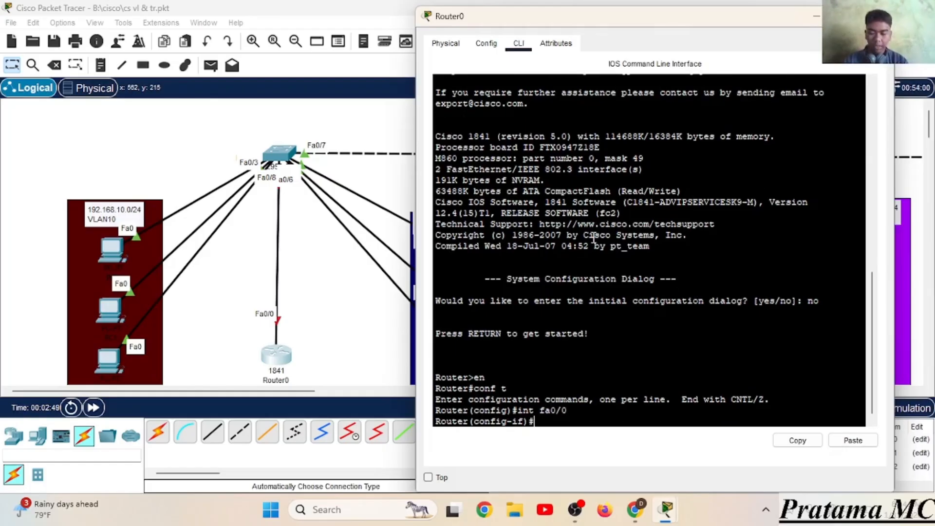
text(no s)
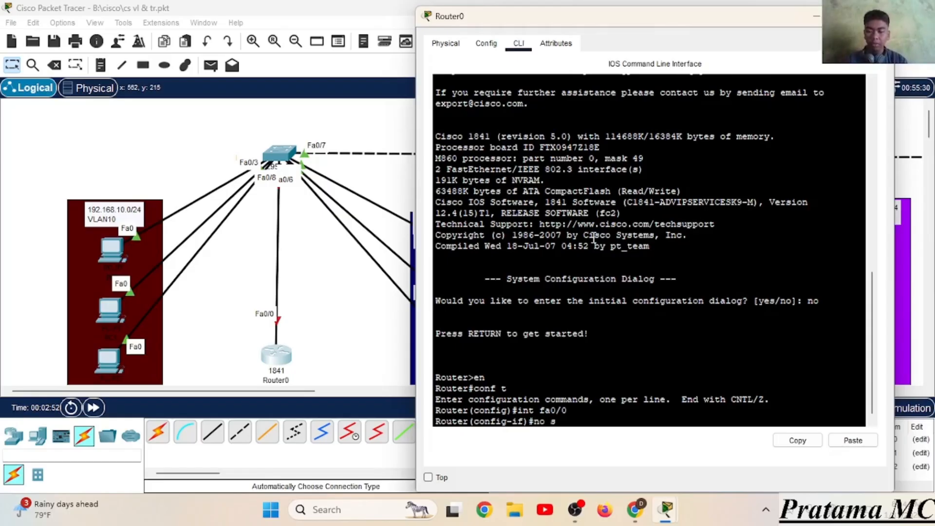
text(h)
key(Return)
key(Return)
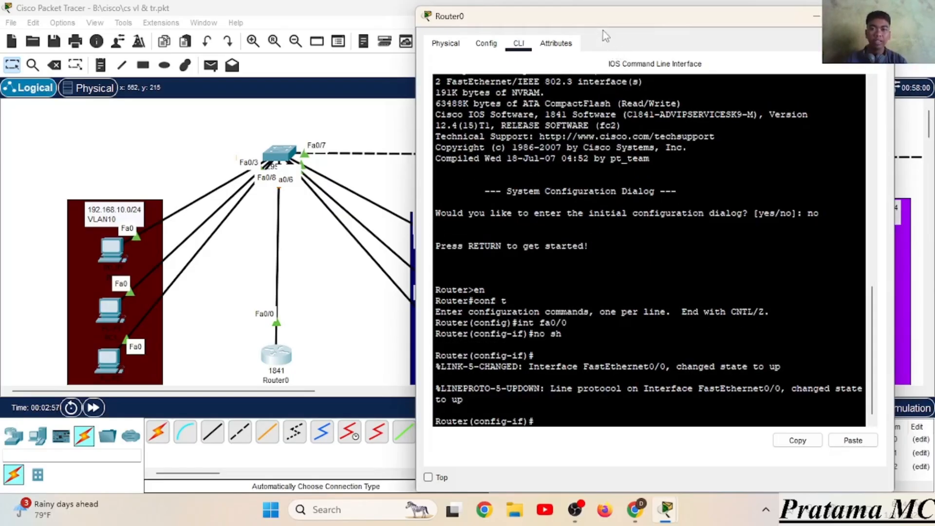
- Assign IP address 192.168.1.1 with mask 255.255.255.0 to Router0's interface fa0/0
drag(600, 27, 638, 37)
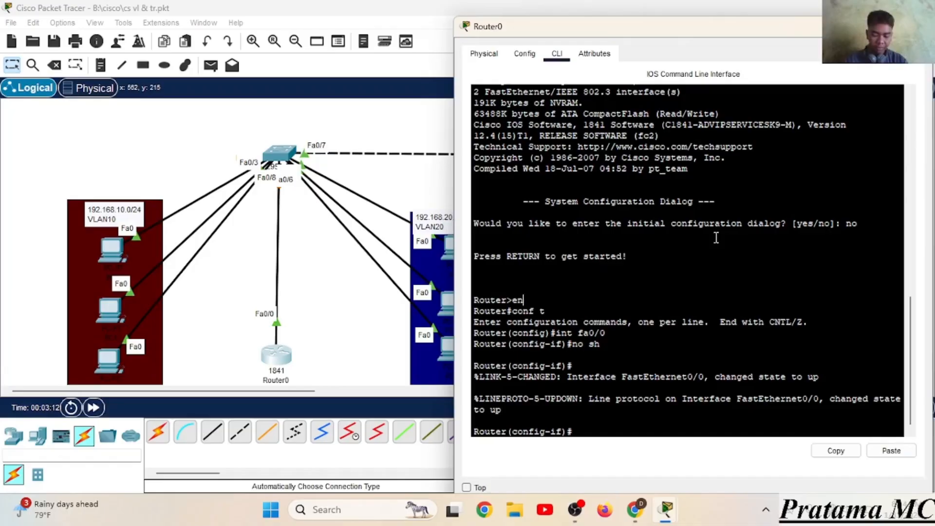
text(ip ad)
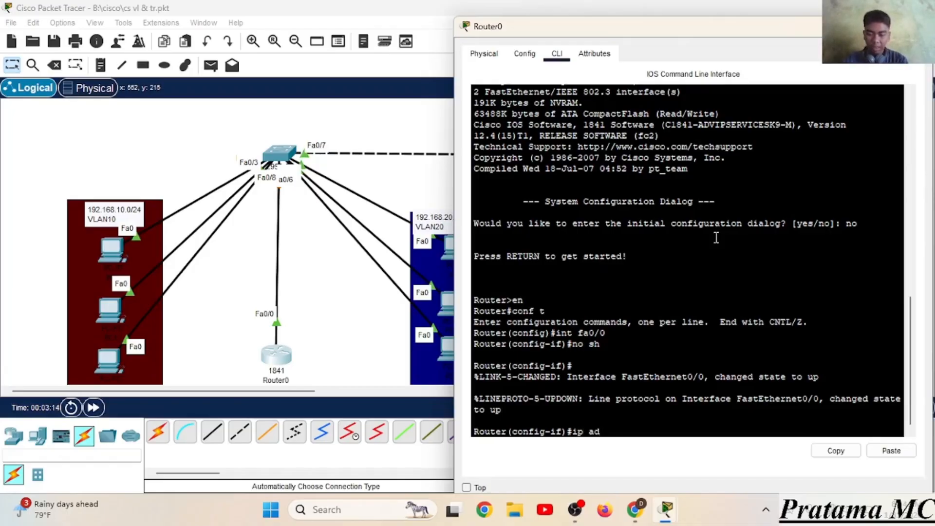
text(d 192.1)
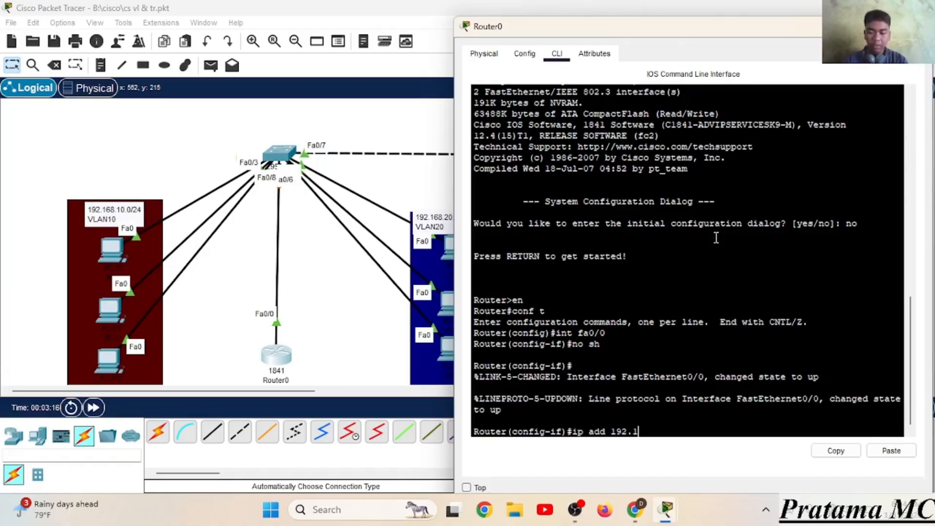
text(68.1.1)
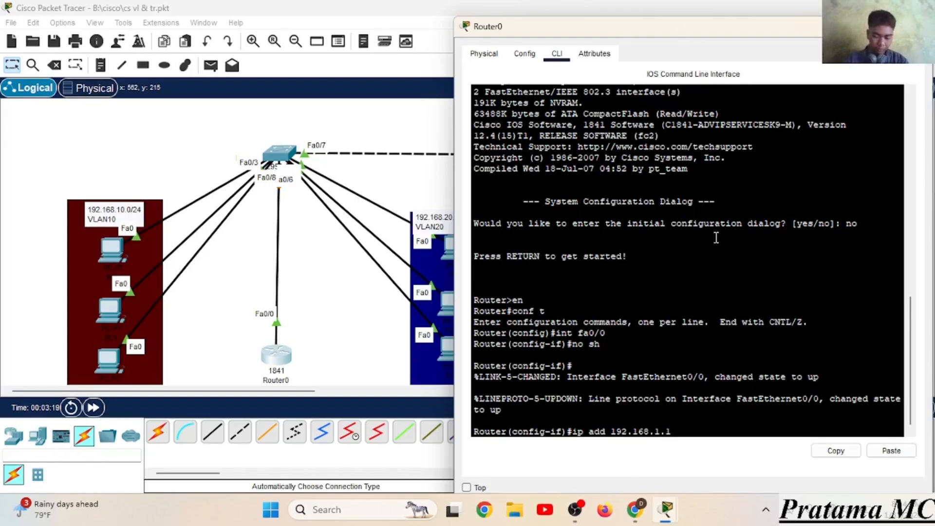
text( 255)
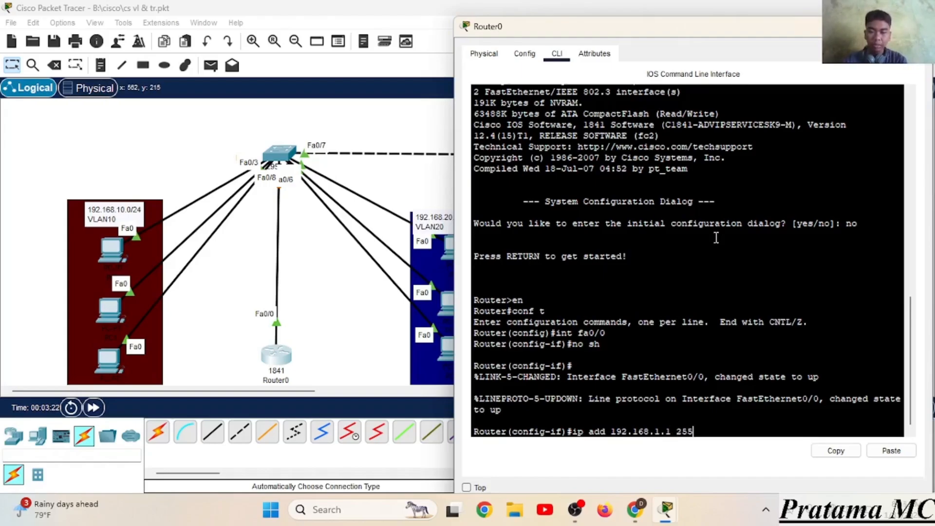
text(.255.255.0)
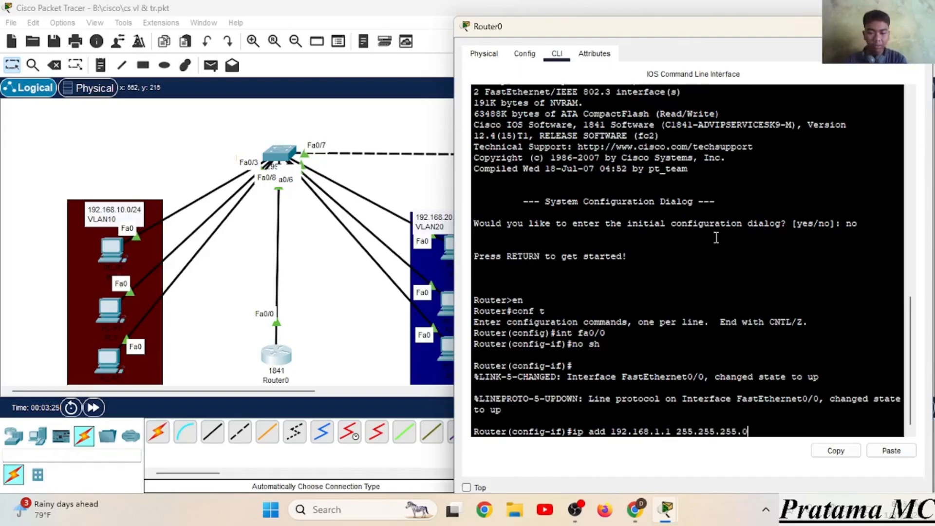
key(Return)
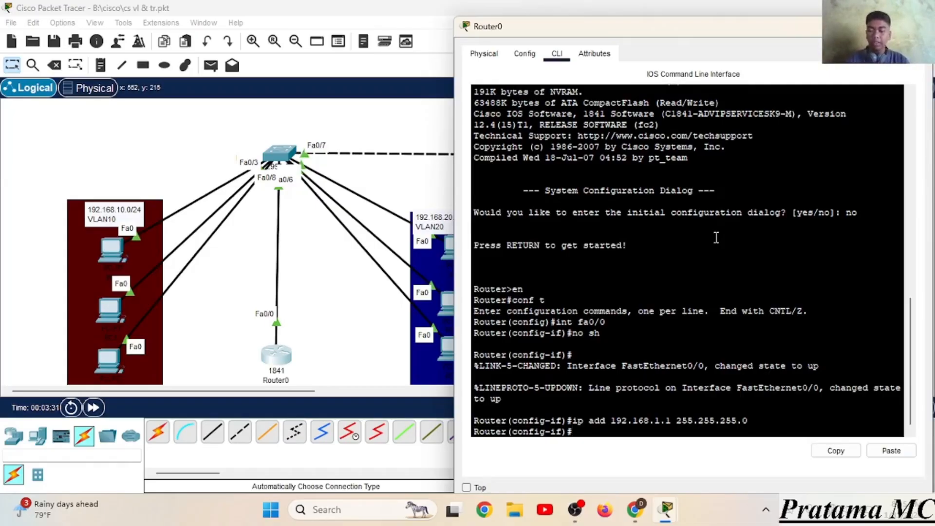
- Check Router0's interface summary with do sh ip int br and exit to global configuration mode
text(sh ip)
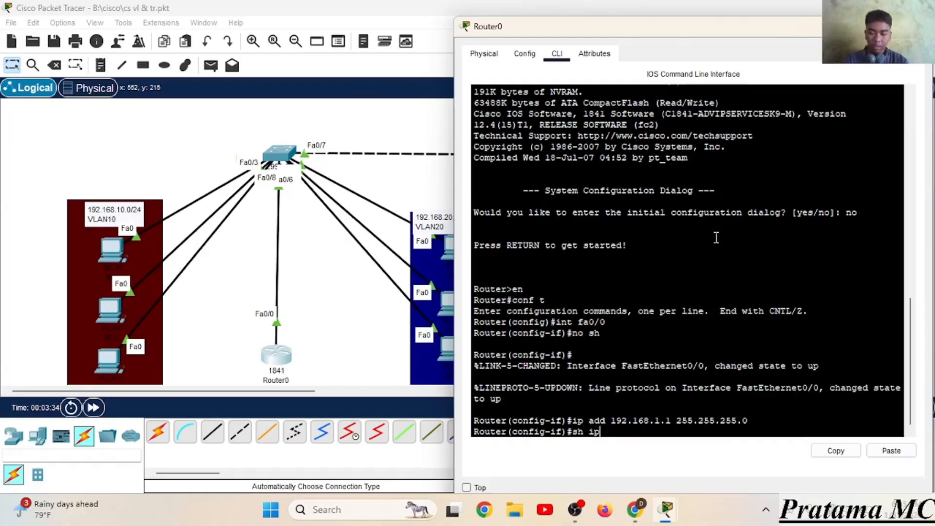
text( int bri)
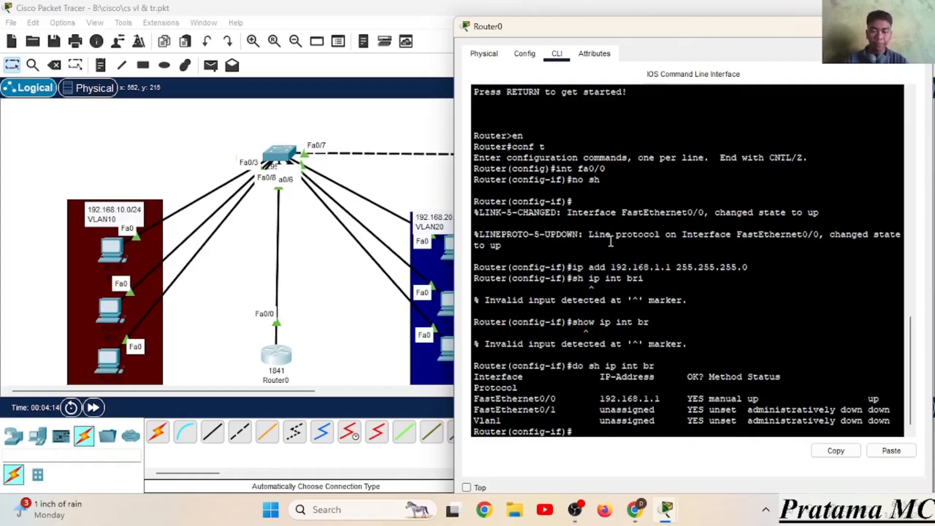
text(exit)
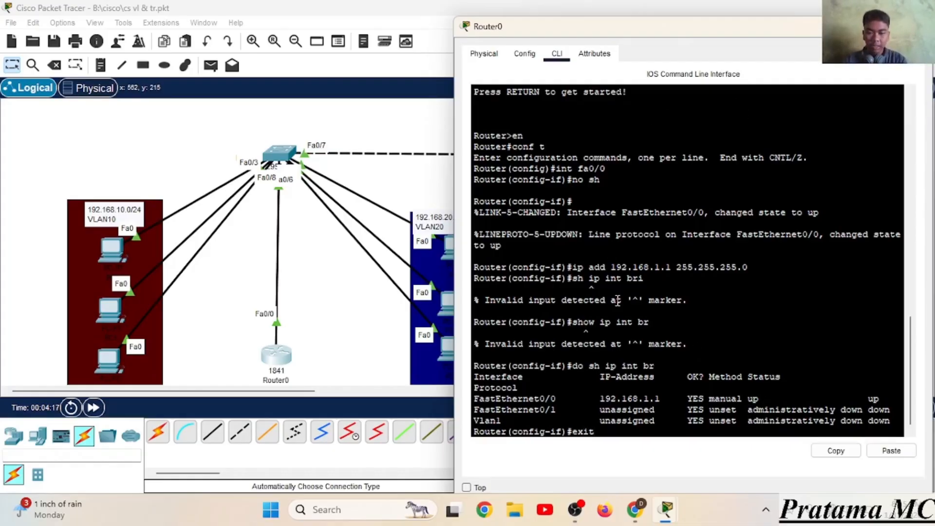
key(Return)
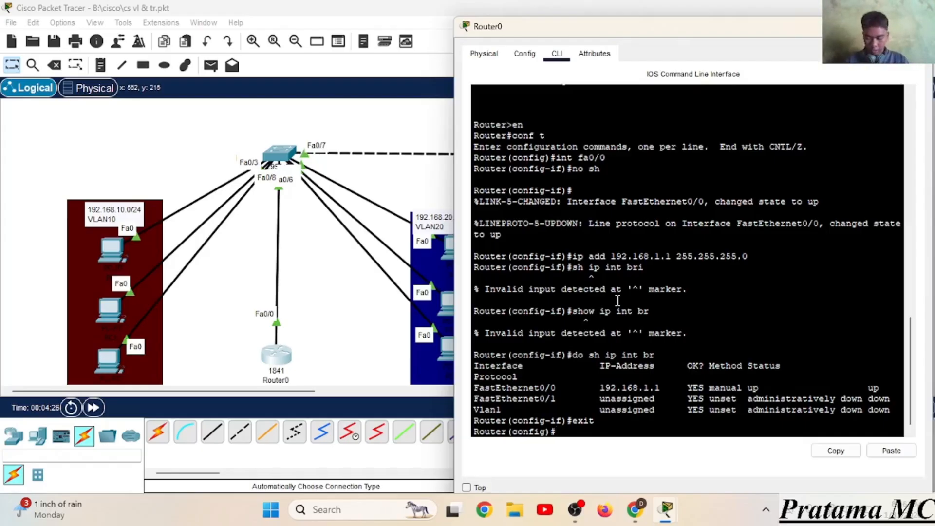
- Create subinterface fa0/0.10 on Router0 and set its VLAN 10 dot1Q encapsulation with enc do 10
text(int f)
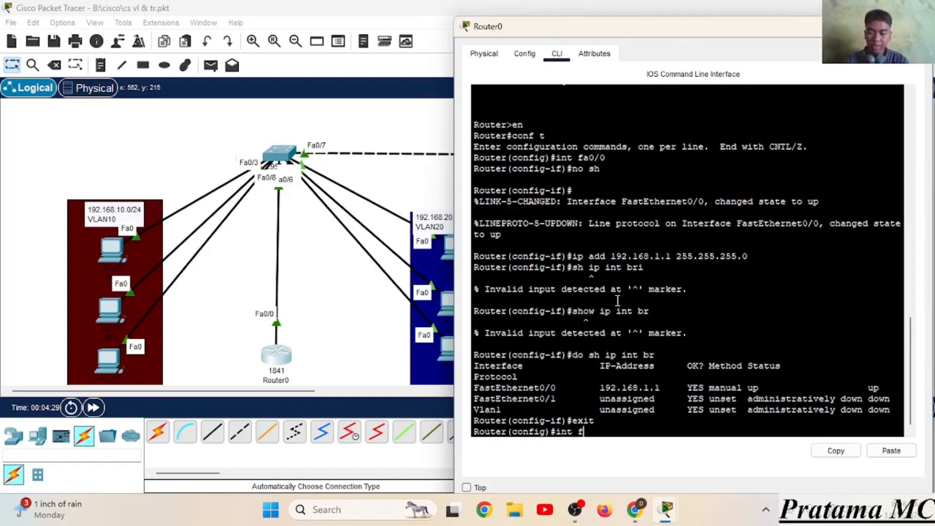
text(a0/0.10)
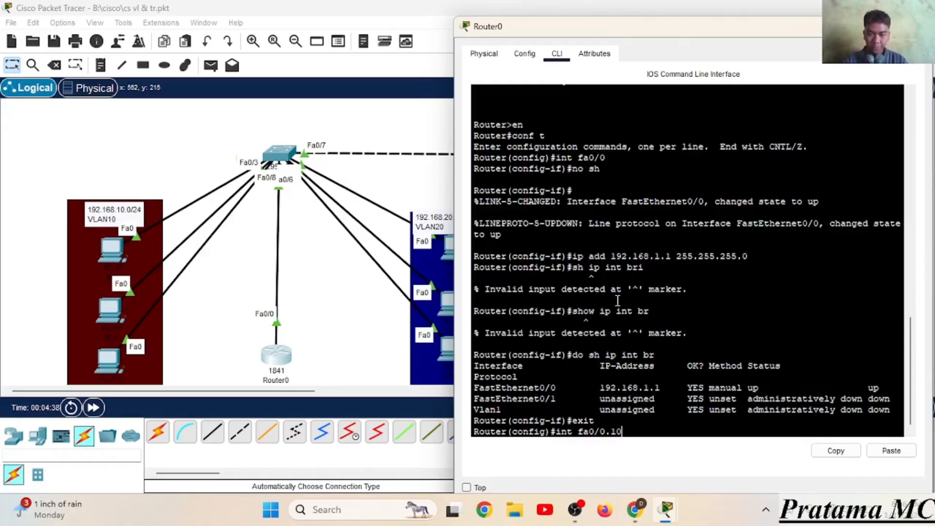
key(Return)
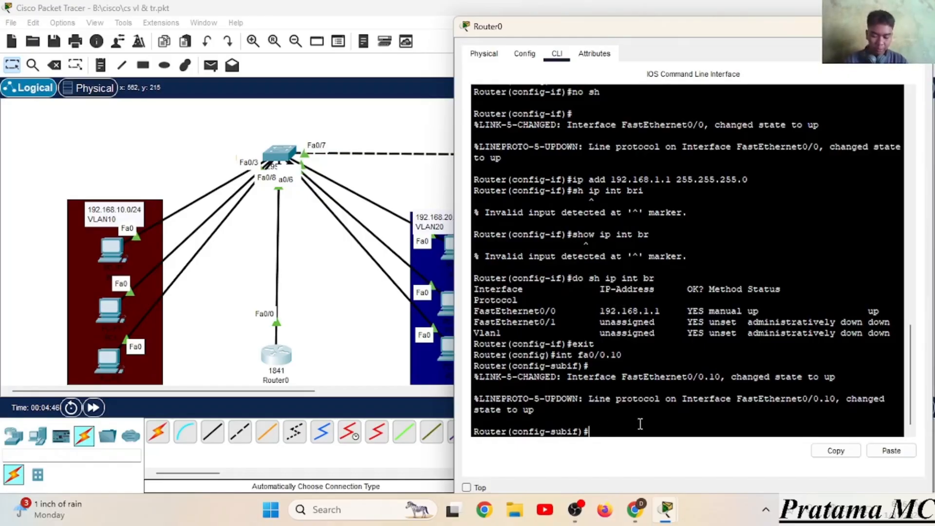
text(enc do)
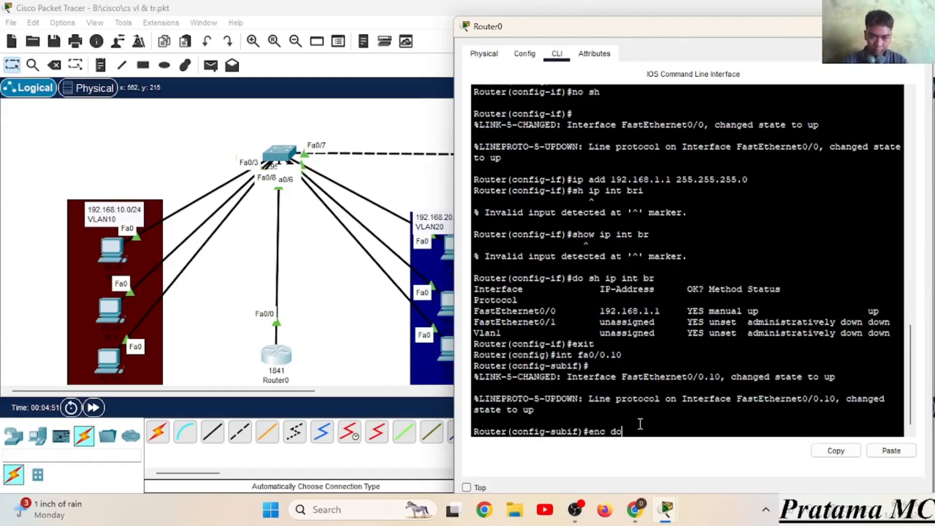
text( 10)
key(Return)
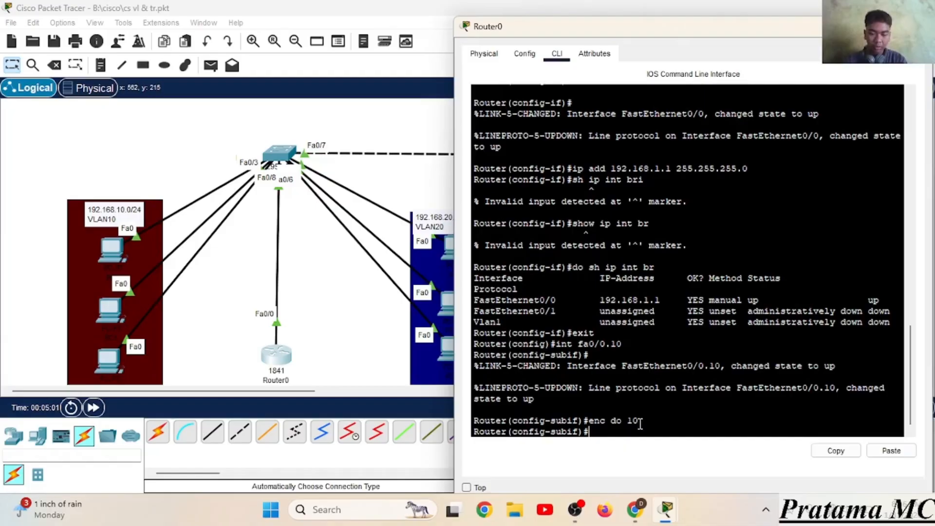
- Assign IP address 192.168.10.1 with mask 255.255.255.0 to subinterface fa0/0.10 and exit to global configuration mode
text(ip add)
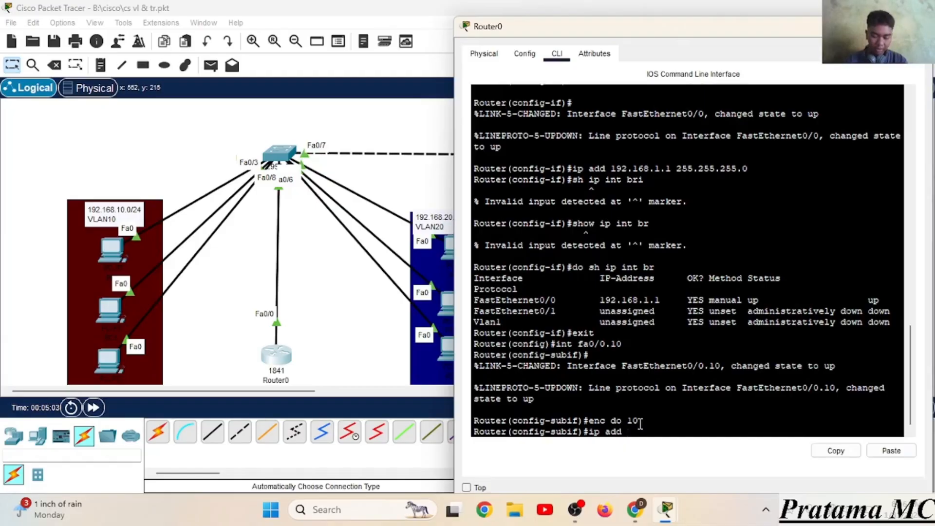
text( 192.168.)
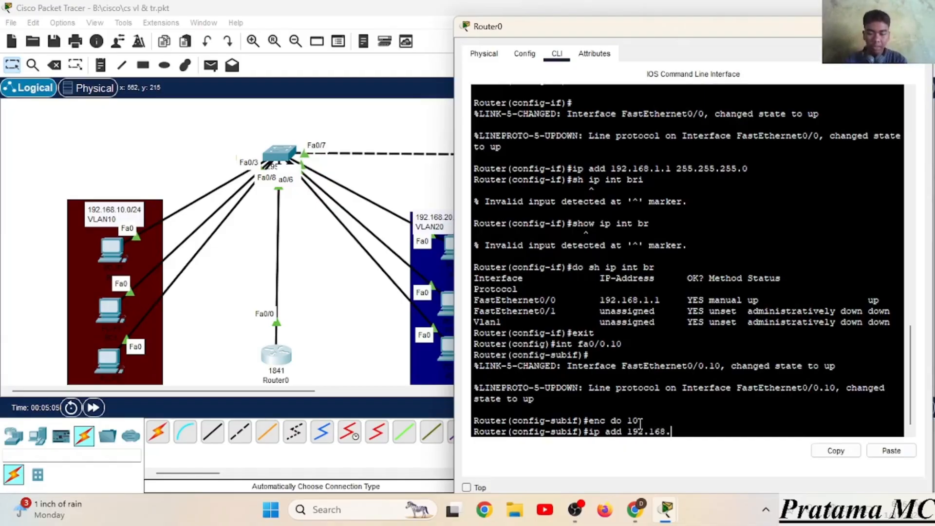
text(10.1)
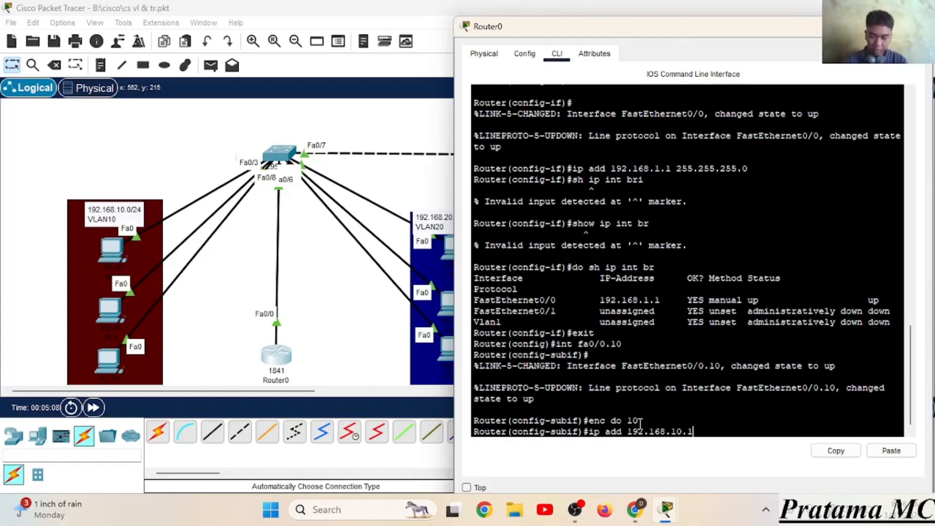
text( 255.255)
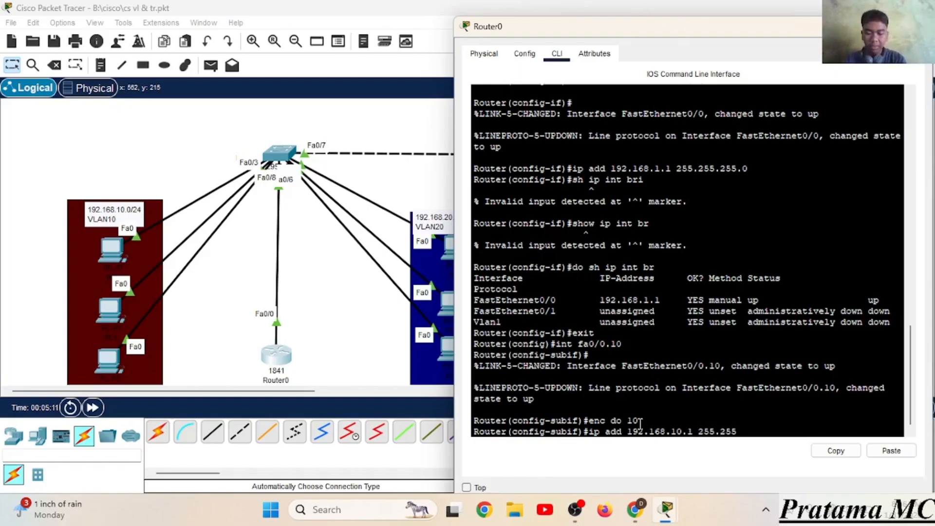
text(.255.0)
key(Return)
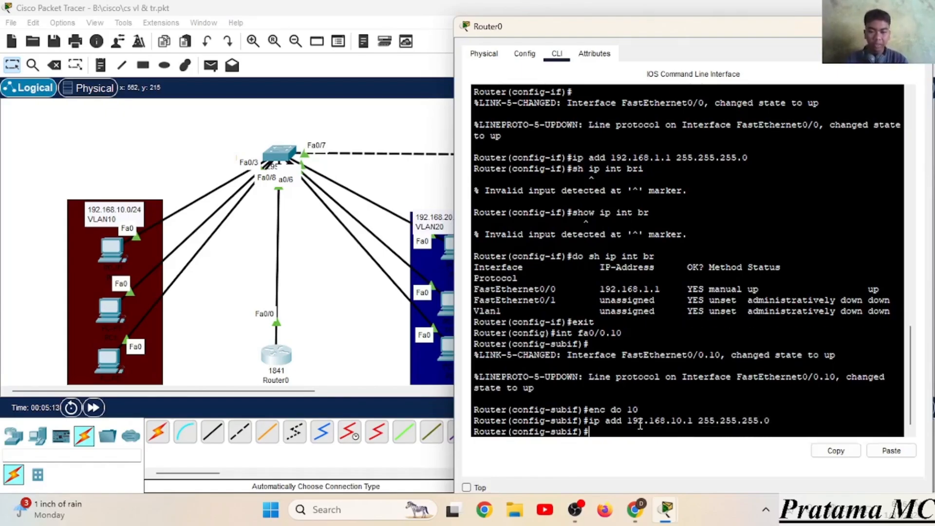
text(exir)
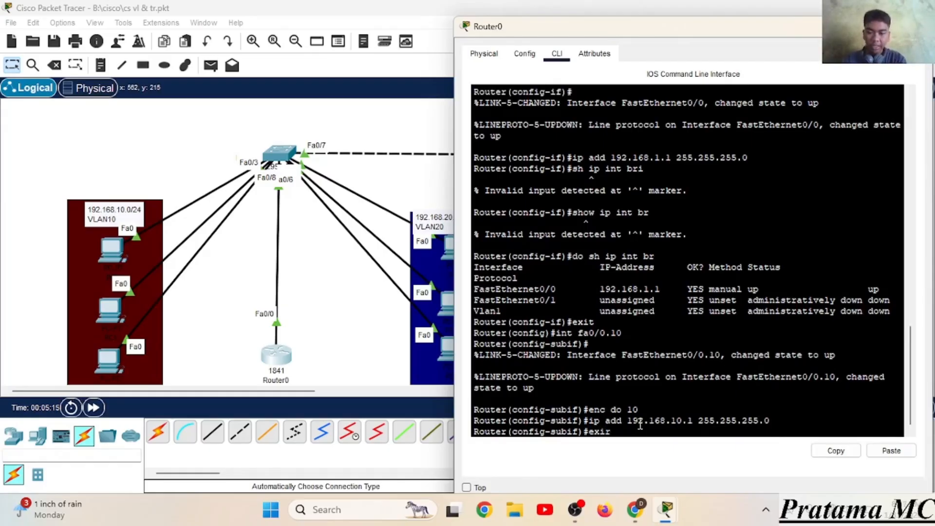
key(BackSpace)
text(t)
key(Return)
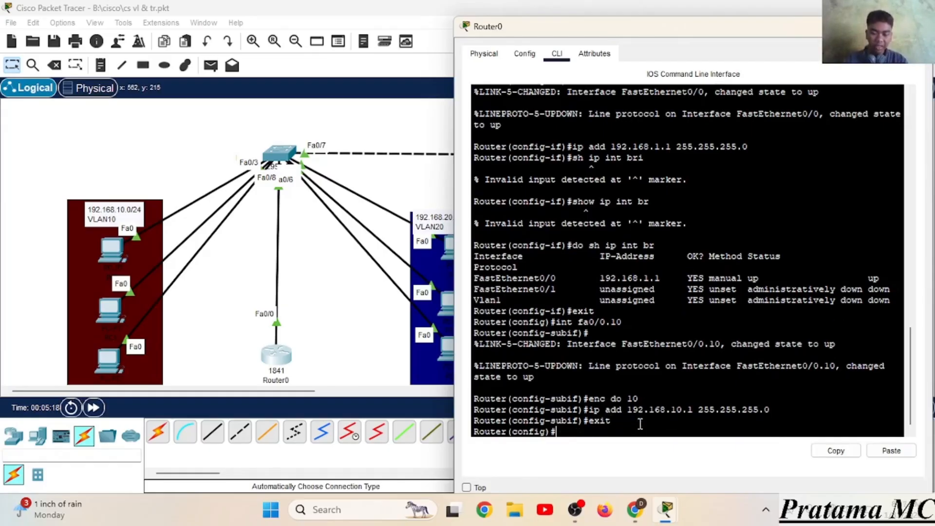
- Create subinterface fa0/0.20 on Router0 and set its VLAN 20 dot1Q encapsulation with enc do 20
text(int)
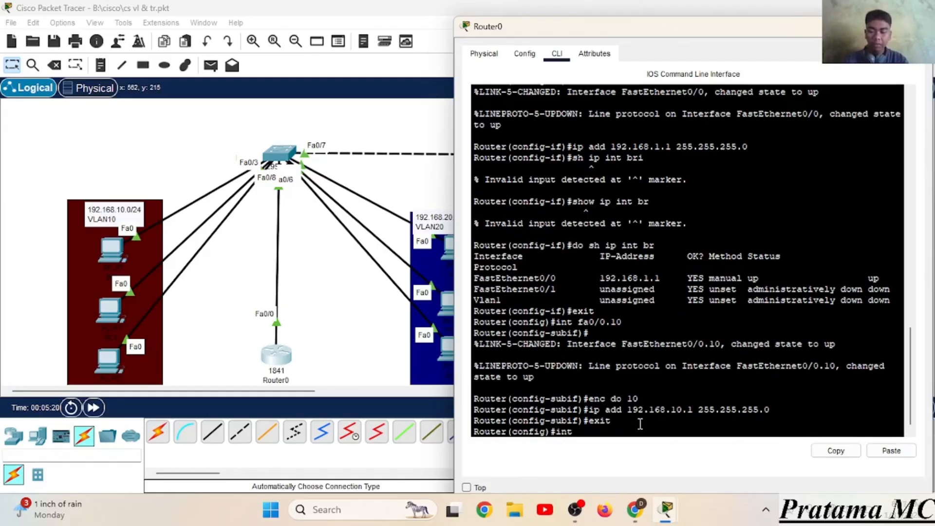
text( fa0/0.)
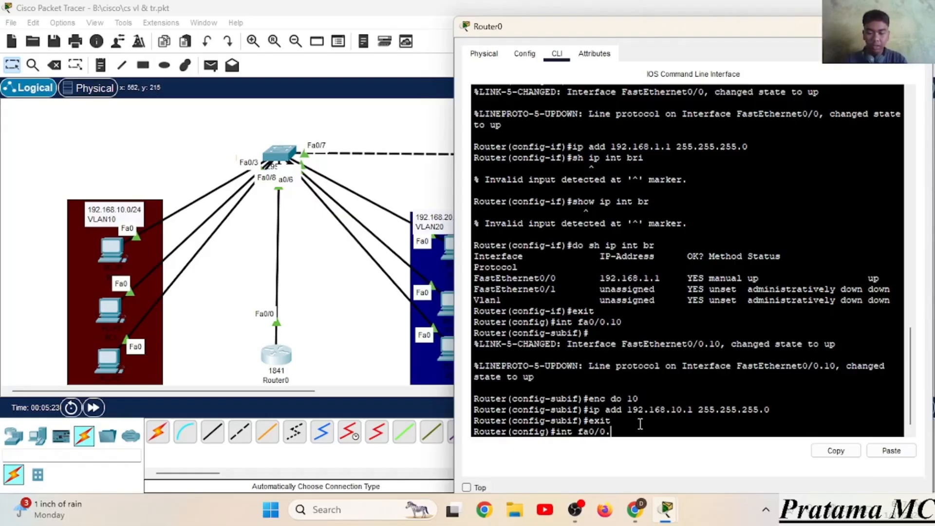
text(20)
key(Return)
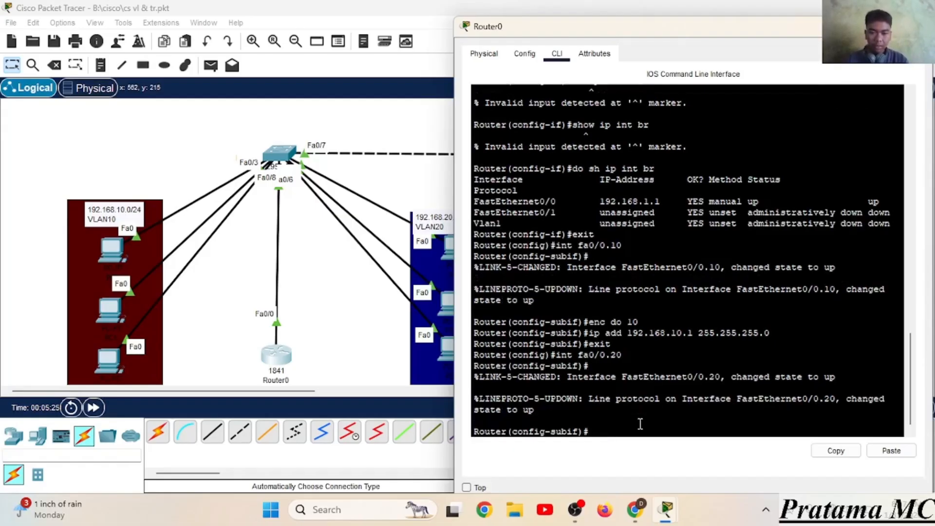
text(enc )
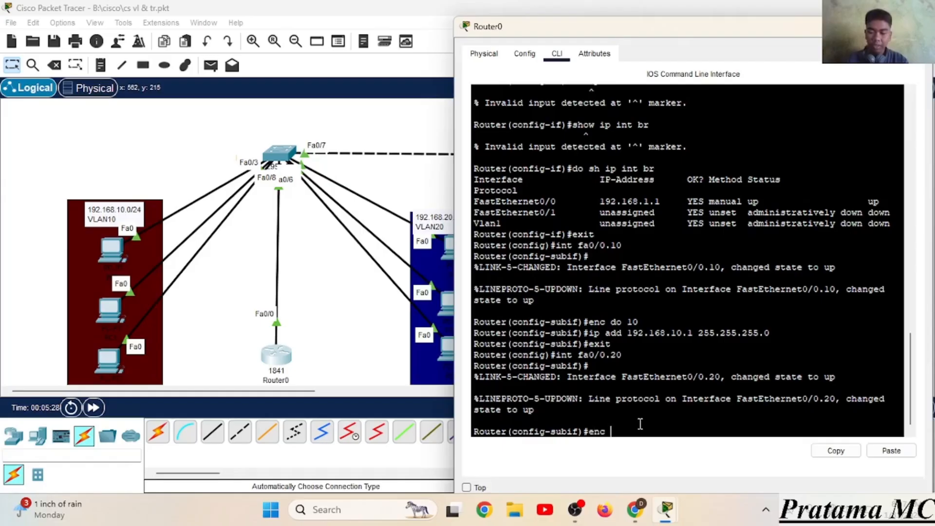
text(do 20)
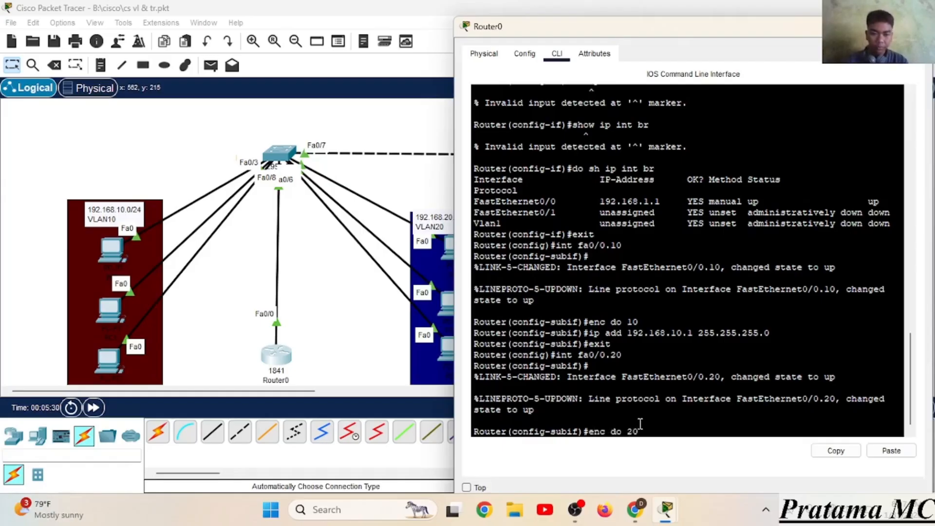
key(Return)
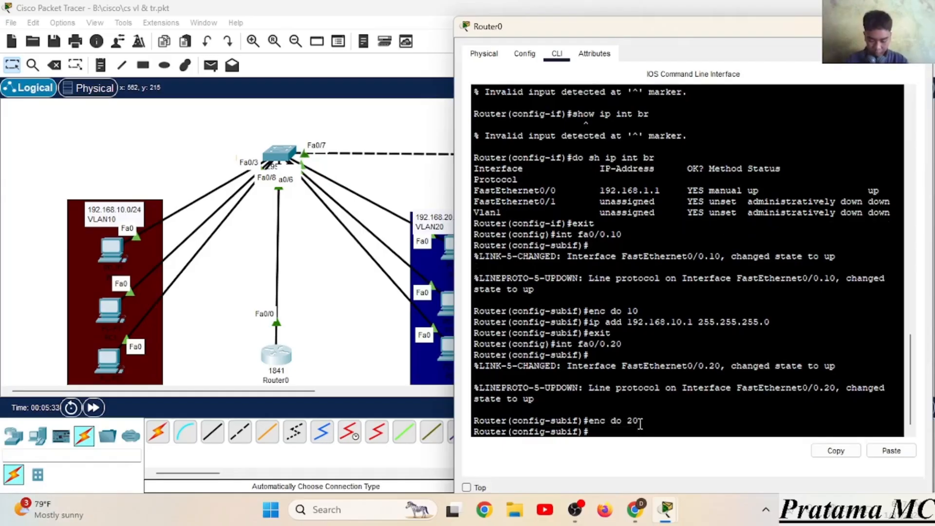
- Assign IP address 192.168.20.1 with mask 255.255.255.0 to subinterface fa0/0.20 and close Router0's window
text(ip )
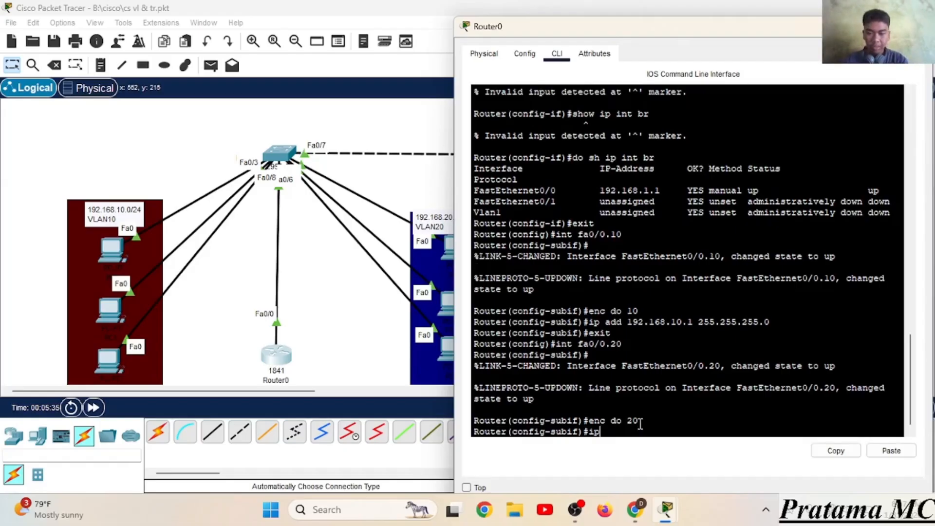
text(add 19)
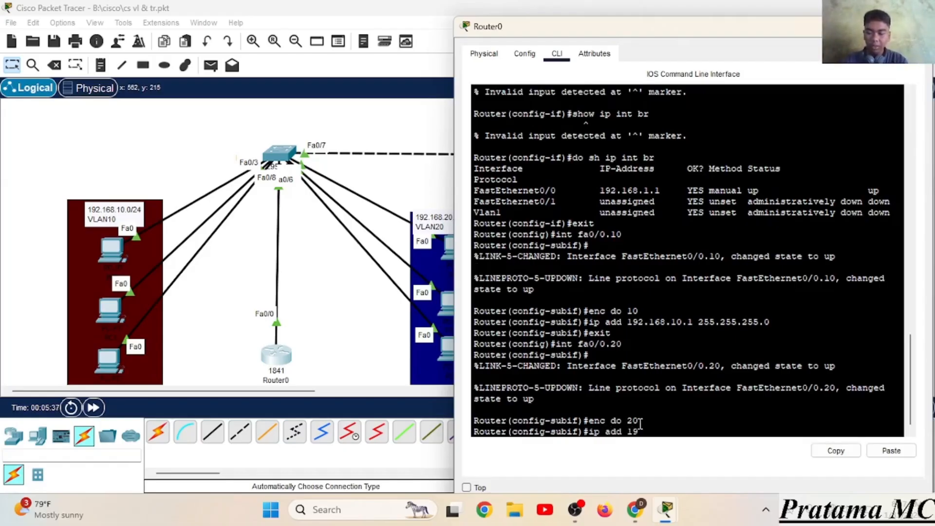
text(2.1668)
key(BackSpace)
key(BackSpace)
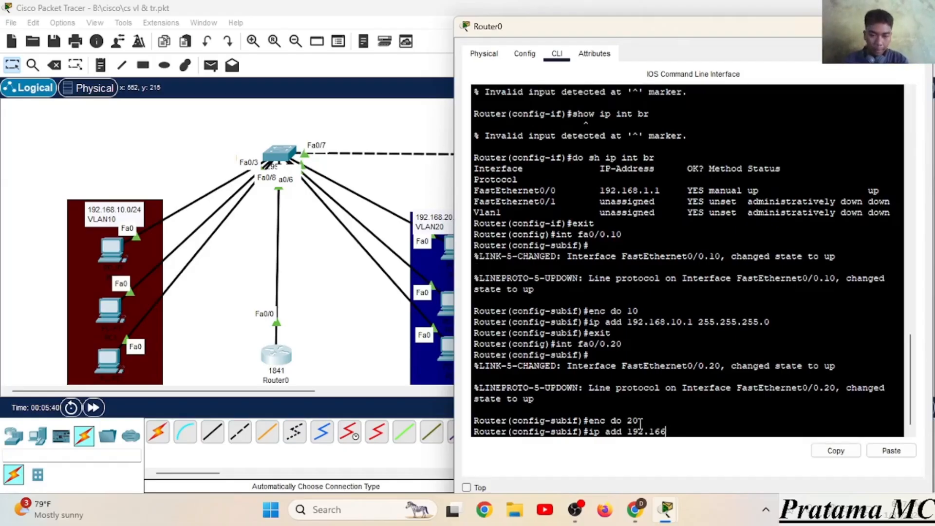
text(8.20)
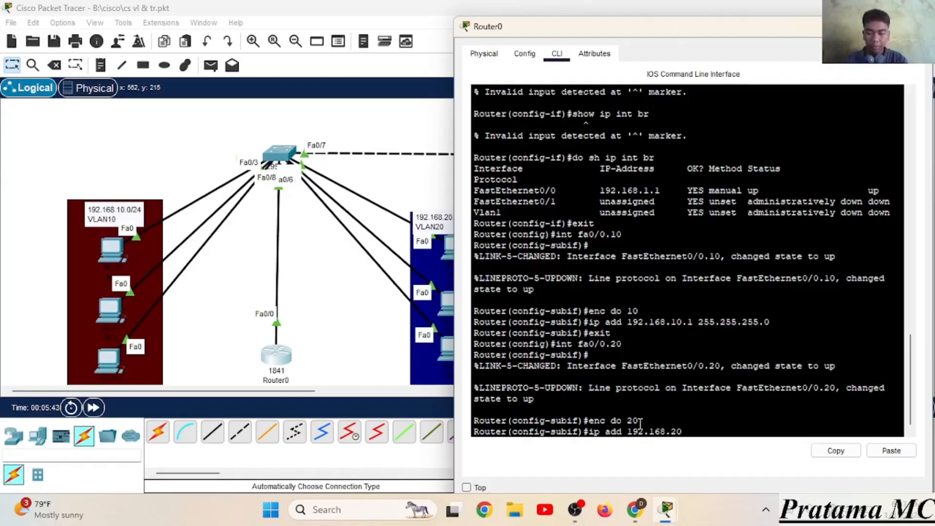
text(.1 255)
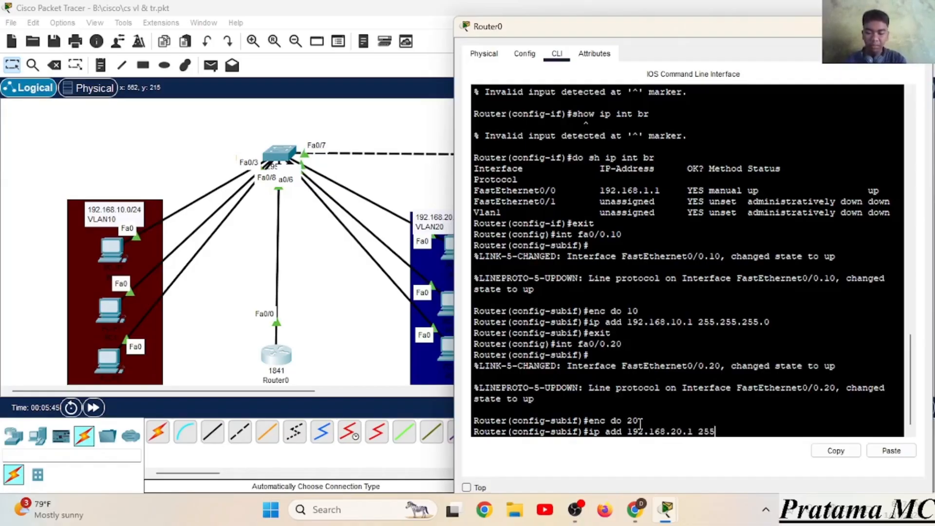
text(.255.255)
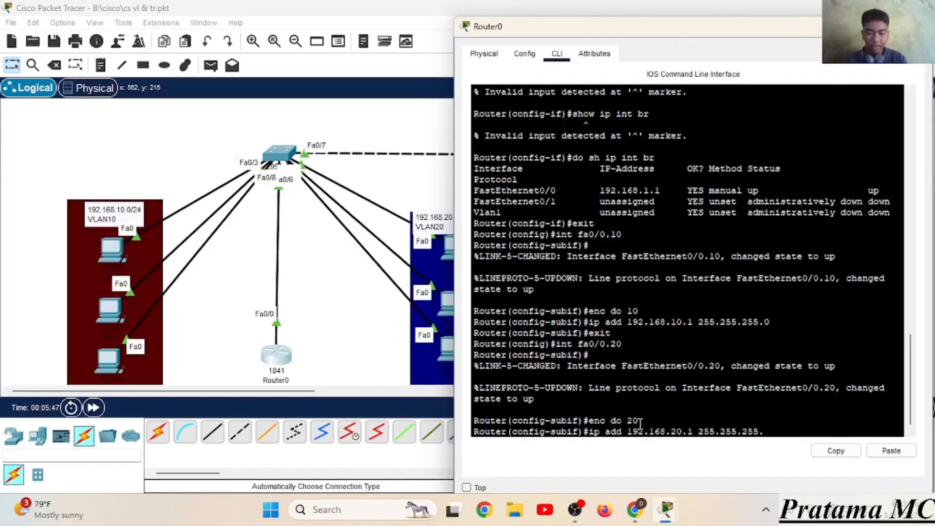
text(.0)
key(Return)
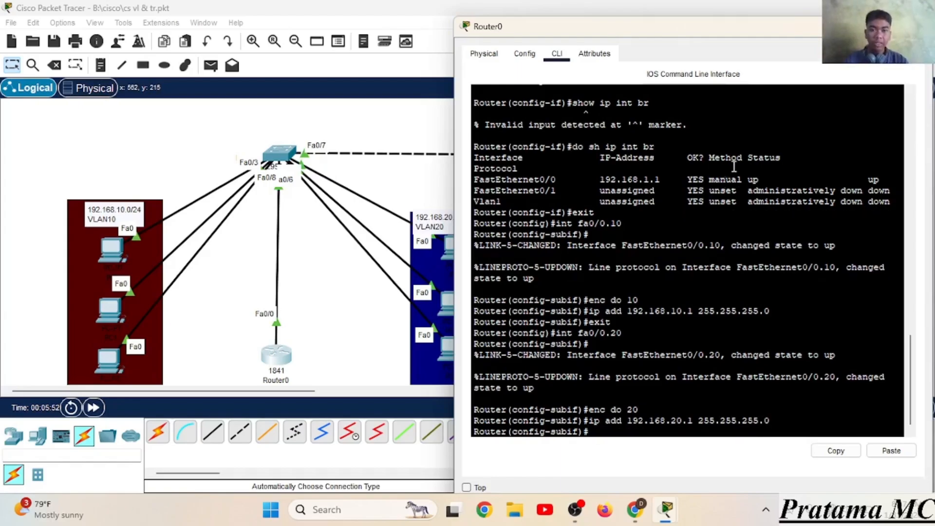
click(920, 26)
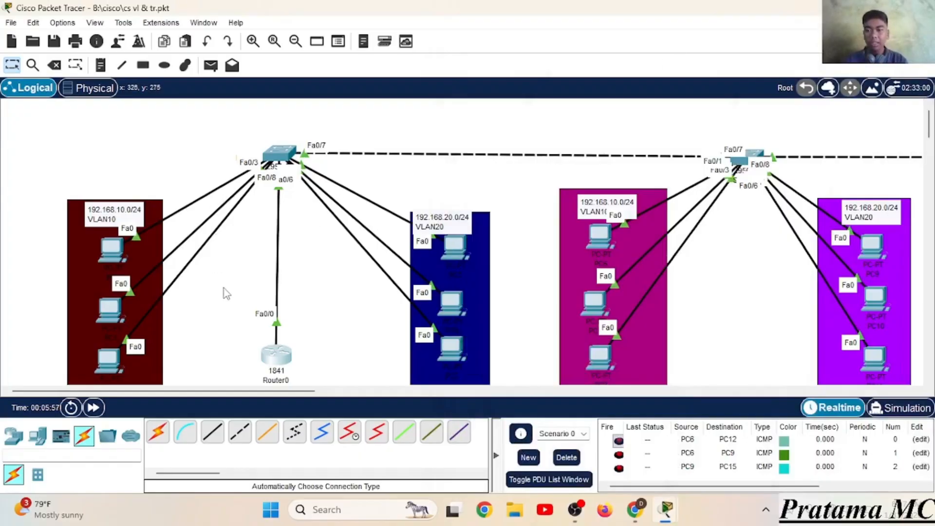
- Set the static IPv4 address of PC0, the uppermost PC in the dark red VLAN10 group, to 192.168.10.30
click(118, 252)
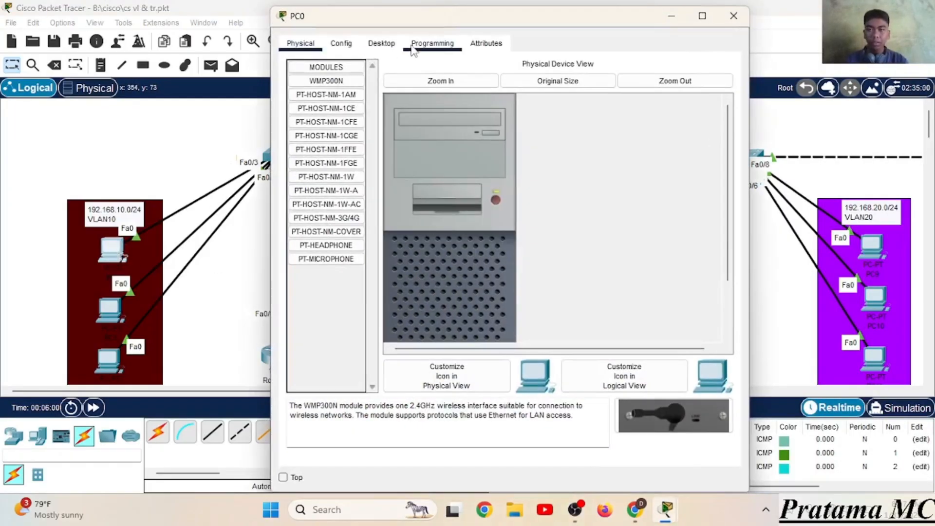
click(382, 44)
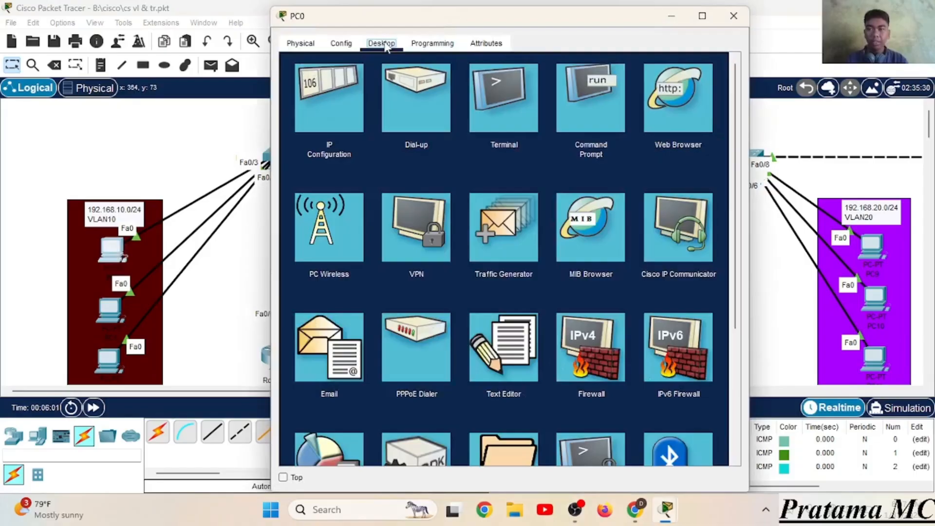
click(338, 82)
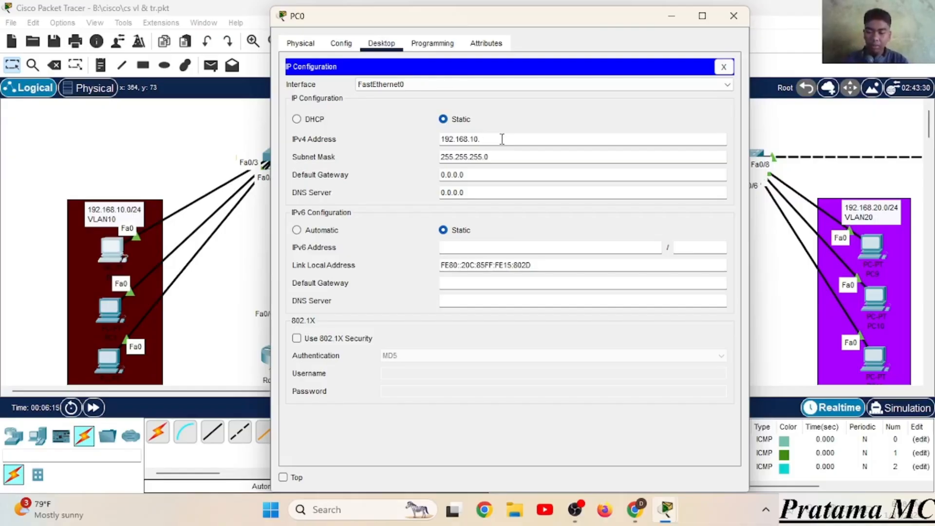
text(30)
- Set PC0's IPv4 default gateway to 192.168.10.1 and close its window
click(492, 173)
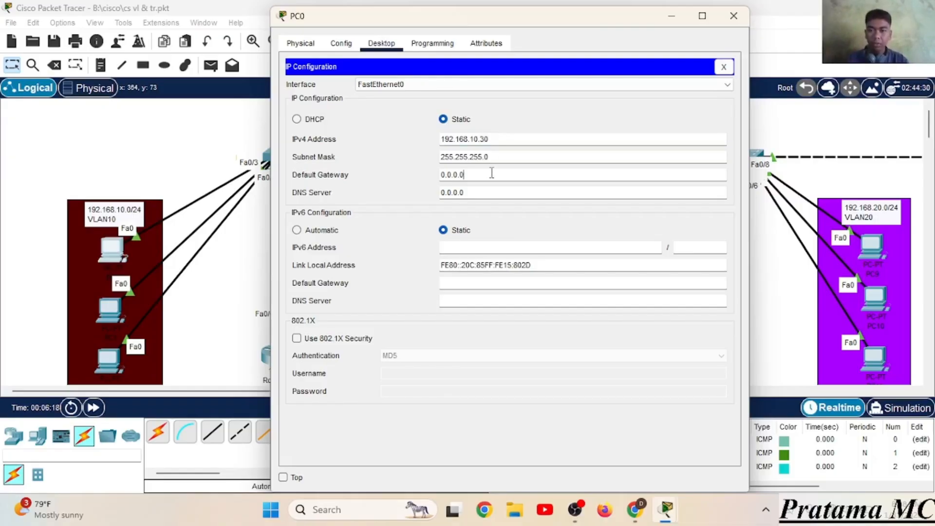
key(BackSpace)
key(BackSpace)
key(BackSpace)
key(BackSpace)
key(BackSpace)
key(BackSpace)
text(19)
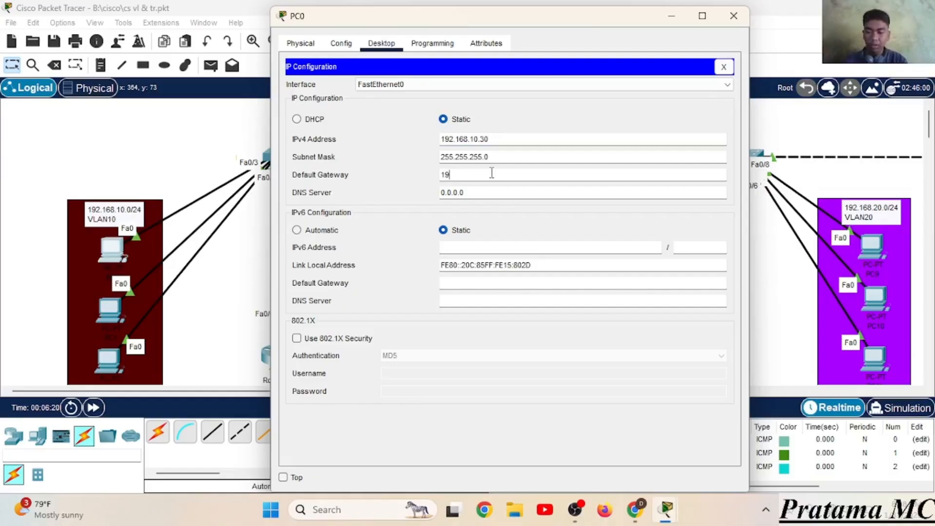
text(2.168.10.1)
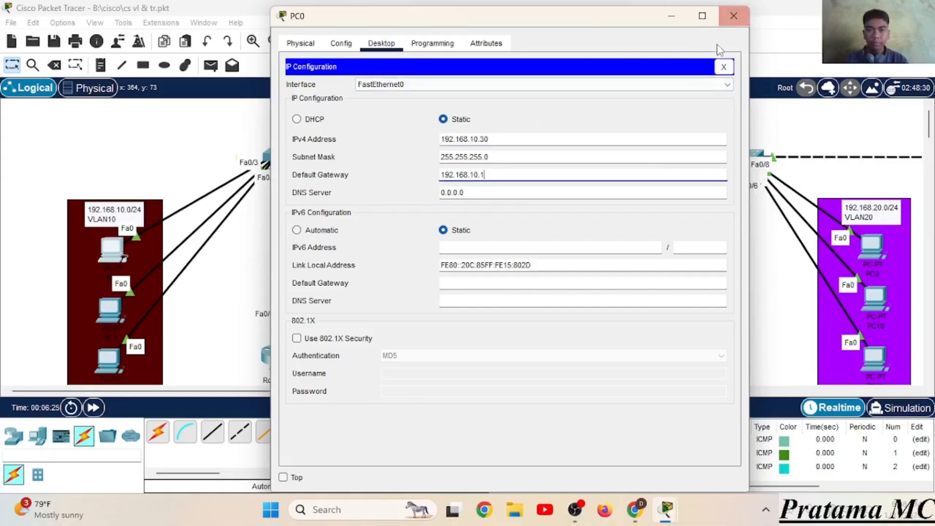
click(734, 15)
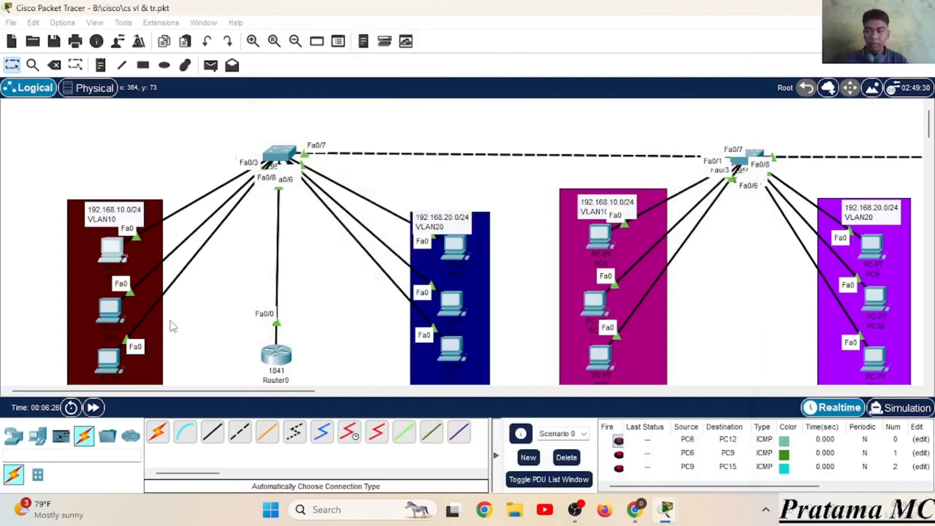
- Set the IPv4 default gateway of PC1, the middle PC in the dark red VLAN10 group, to 192.168.10.1 and close its window
click(109, 309)
click(381, 76)
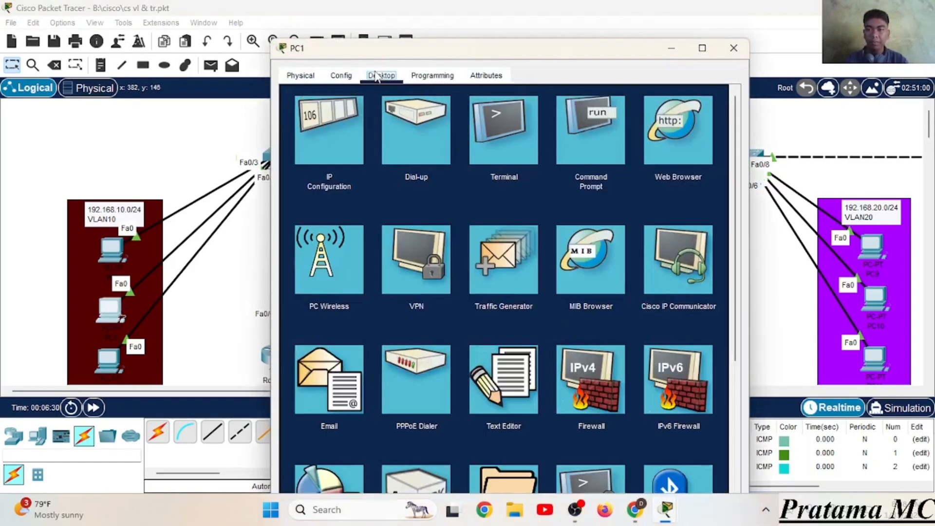
click(334, 130)
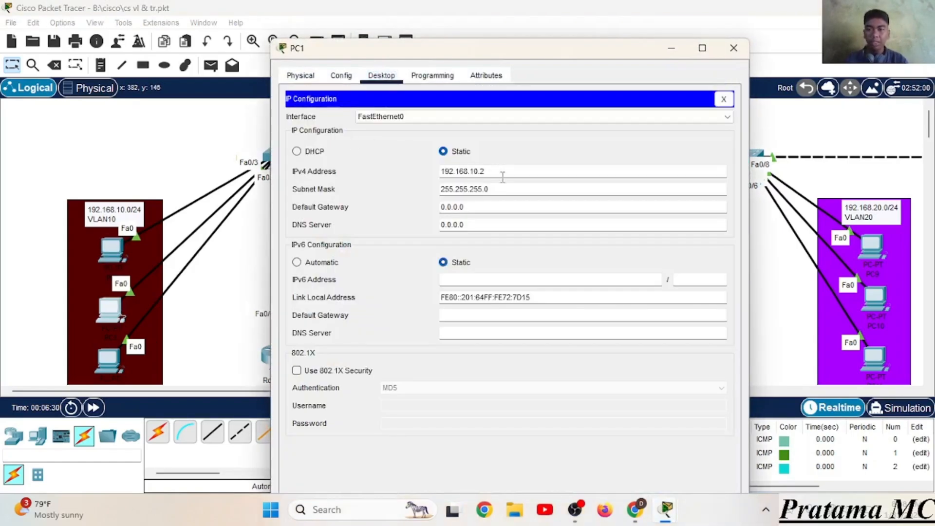
click(475, 207)
drag(475, 207, 413, 208)
text(192.168.10.1)
click(733, 47)
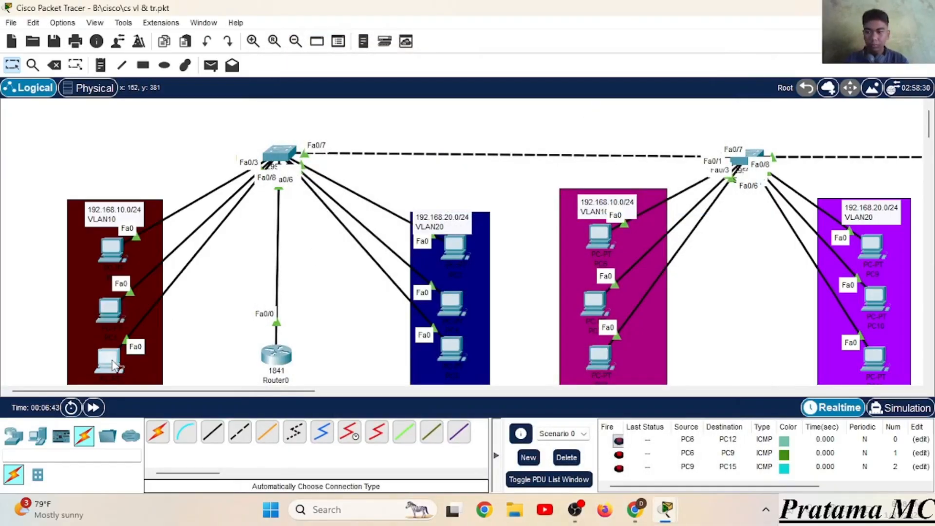
- Set the IPv4 default gateway of PC2, the lowest PC in the dark red VLAN10 group, to 192.168.10.1 and close its window
click(113, 365)
click(382, 43)
click(334, 98)
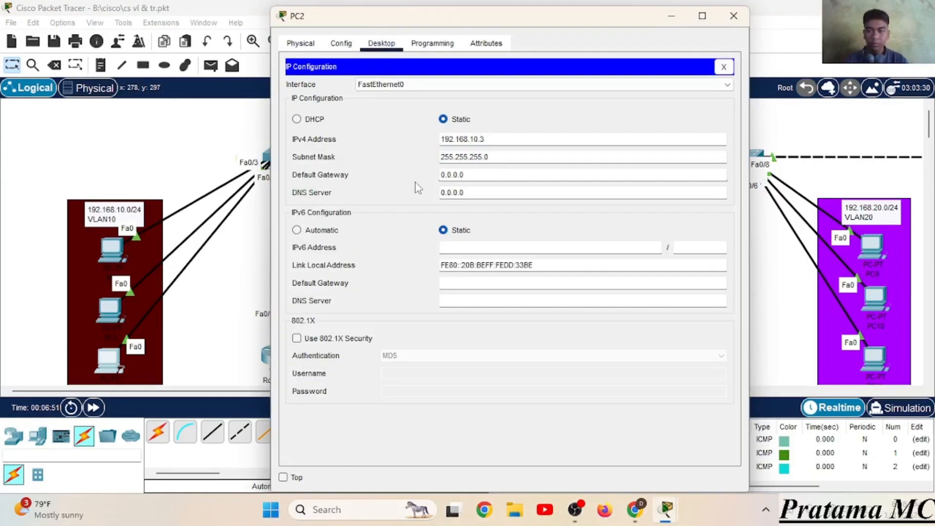
drag(467, 175, 396, 183)
text(192.168.10.1)
click(733, 16)
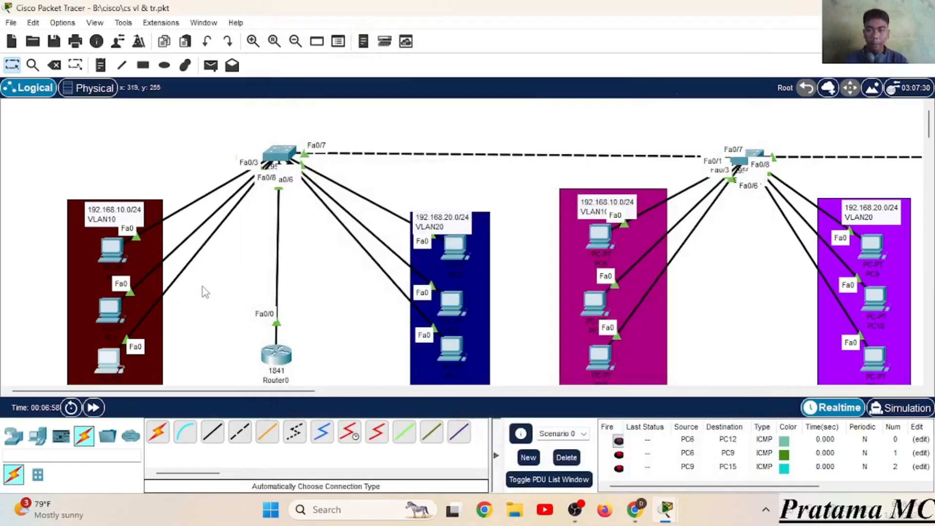
- Give PC3, the uppermost PC in the blue VLAN20 group, IPv4 address 192.168.20.30 and default gateway 192.168.20.1, then close its window
click(460, 255)
click(356, 117)
click(527, 137)
text(30)
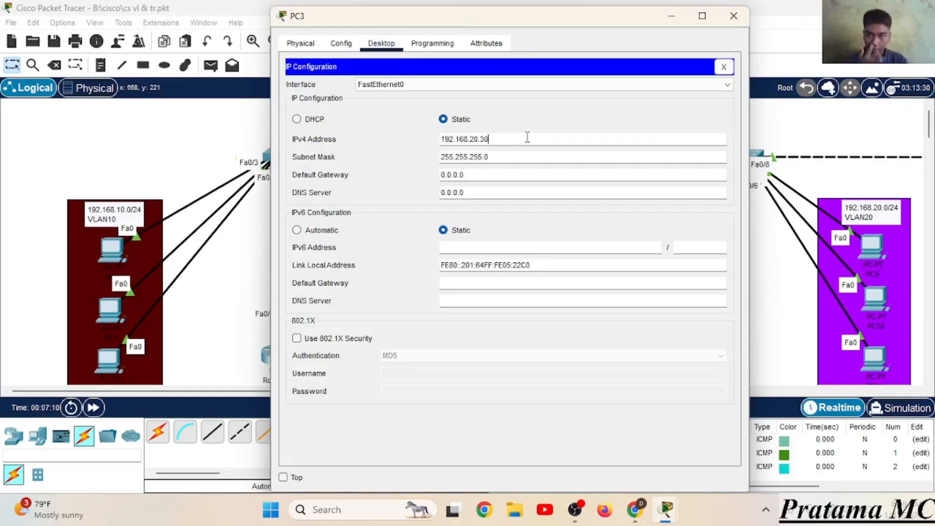
drag(493, 174, 401, 178)
text(192.168.20)
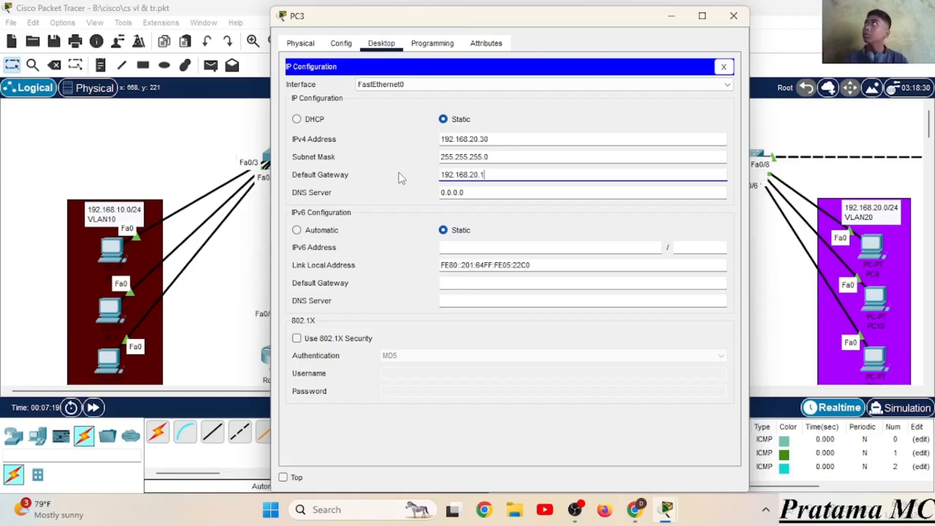
text(.1)
click(734, 16)
- Copy the static IPv4 address of PC4, the middle PC in the blue VLAN20 group, from its IP configuration
click(446, 300)
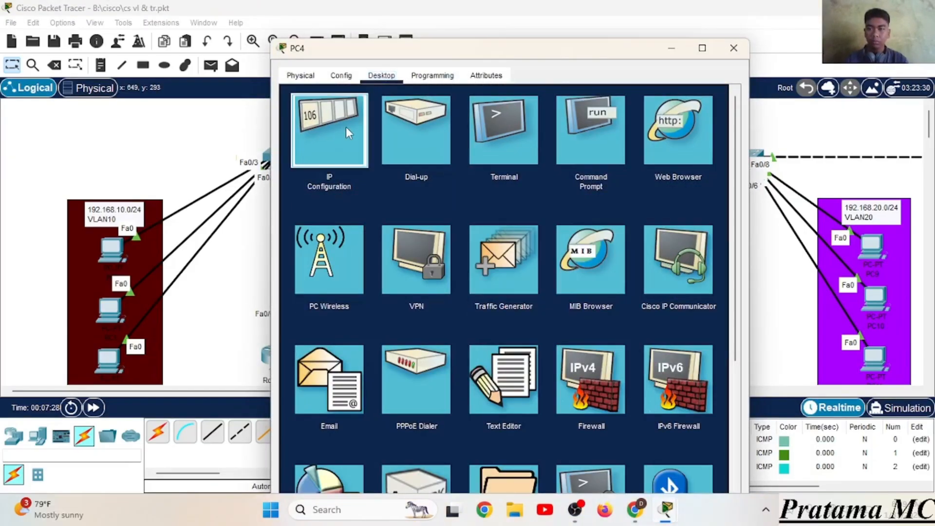
click(323, 131)
drag(465, 207, 403, 212)
drag(483, 171, 426, 174)
click(488, 169)
drag(502, 172, 438, 180)
key(ctrl+c)
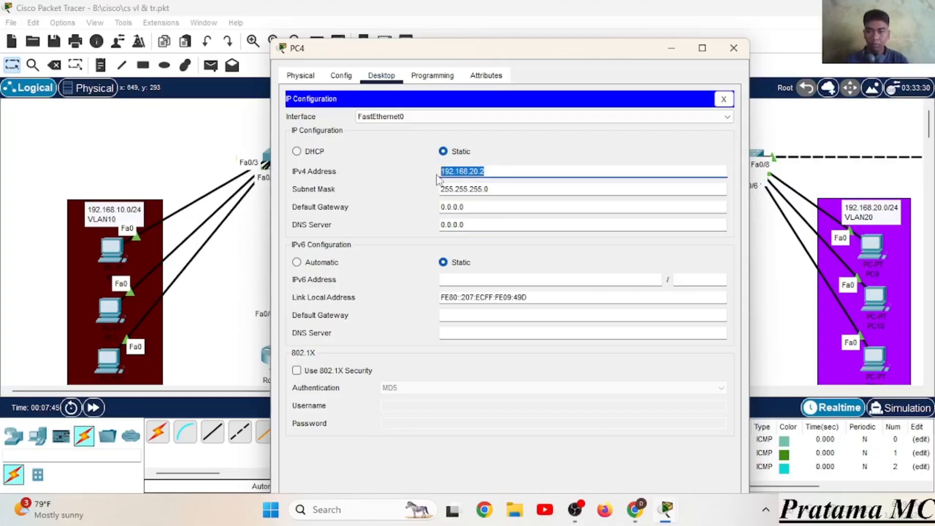
- Paste the copied address as PC4's IPv4 default gateway, change it to 192.168.20.1, and close the window
drag(476, 205, 442, 207)
key(ctrl+v)
key(BackSpace)
text(1)
key(ctrl+a)
key(ctrl+v)
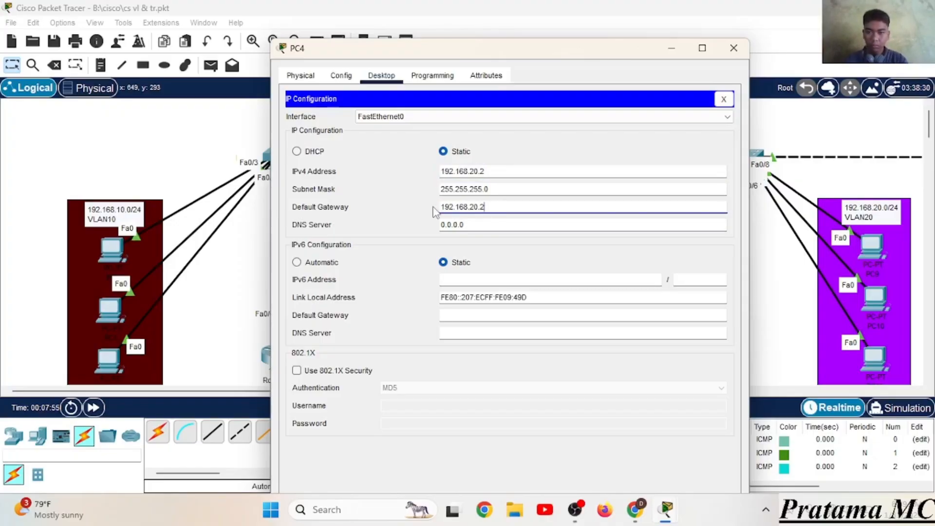
key(BackSpace)
text(1)
key(ctrl+a)
click(733, 49)
- Set the IPv4 default gateway of PC5, the lowest PC in the blue VLAN20 group, to 192.168.20.1 and close its window
click(444, 347)
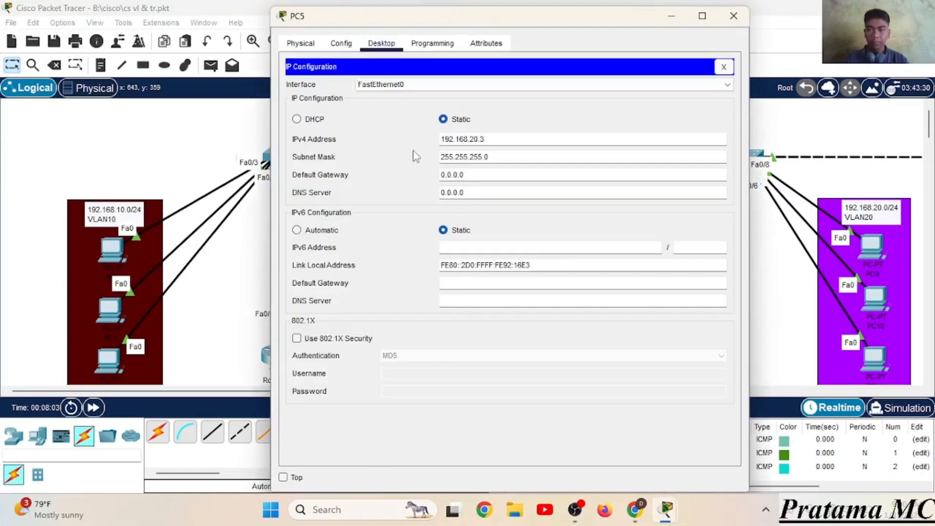
double_click(484, 174)
text(192.168.20.1)
click(733, 16)
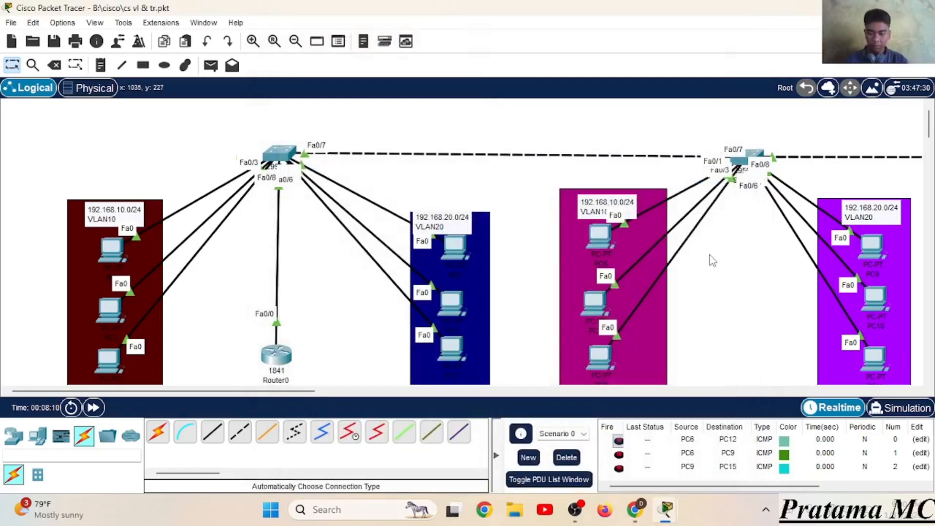
- Open Switch0's command line and enter global configuration mode with en and conf t
click(285, 157)
click(373, 43)
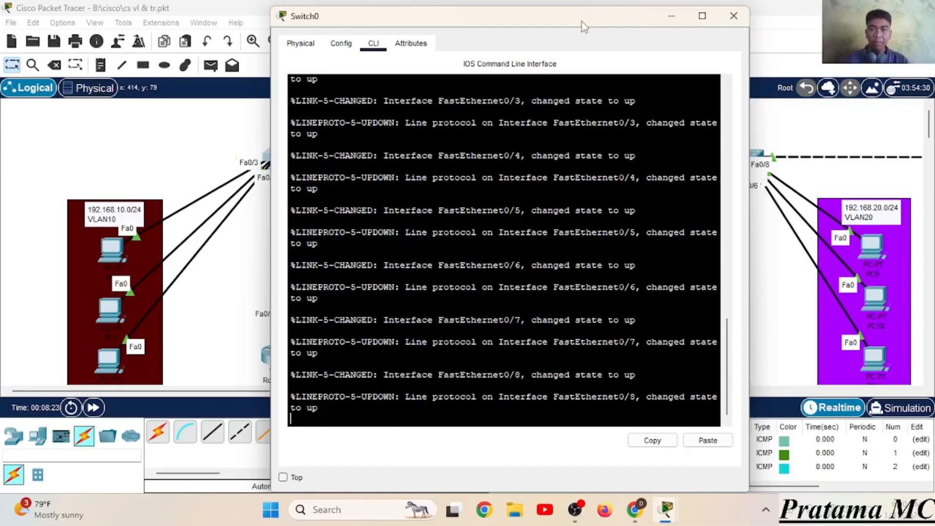
drag(585, 27, 759, 35)
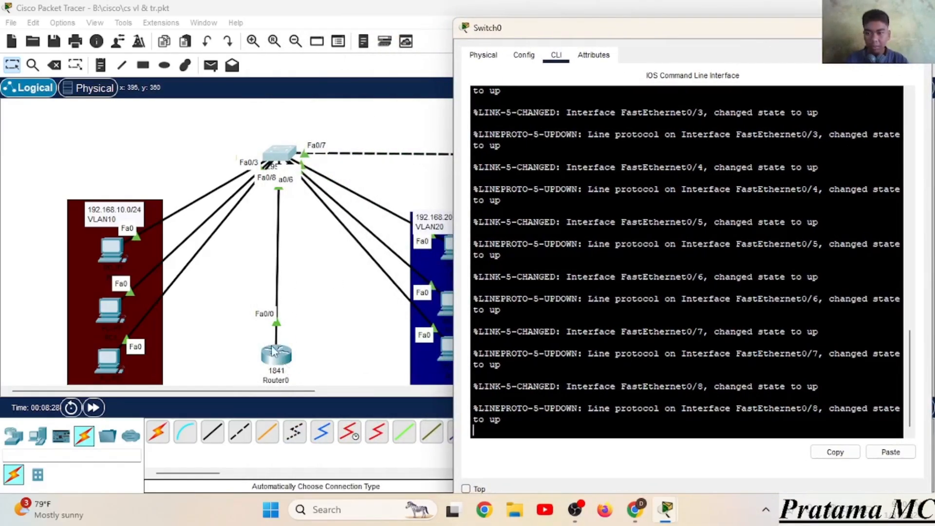
mouse_move(282, 363)
mouse_down()
mouse_move(351, 225)
mouse_move(332, 141)
mouse_move(224, 127)
mouse_move(168, 137)
mouse_move(217, 132)
mouse_move(179, 138)
mouse_move(185, 145)
mouse_move(225, 125)
mouse_move(275, 155)
mouse_move(280, 363)
mouse_up()
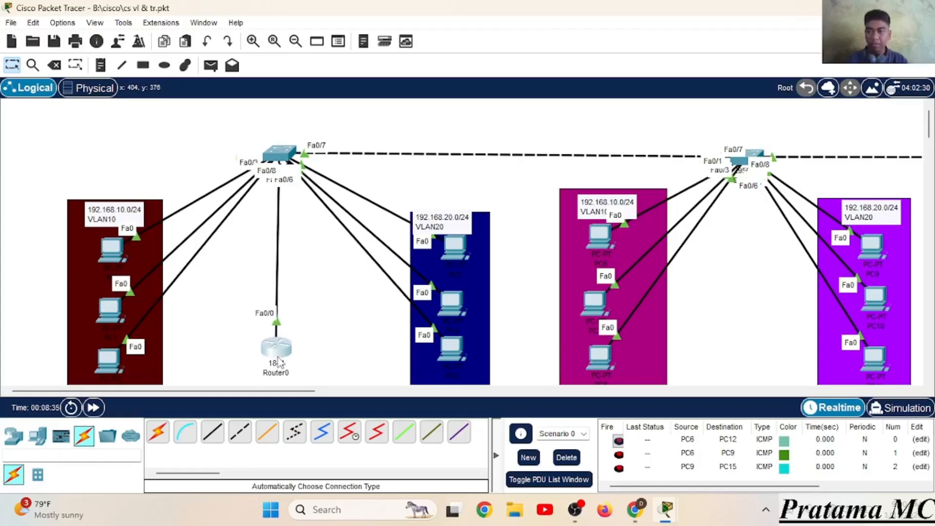
click(283, 154)
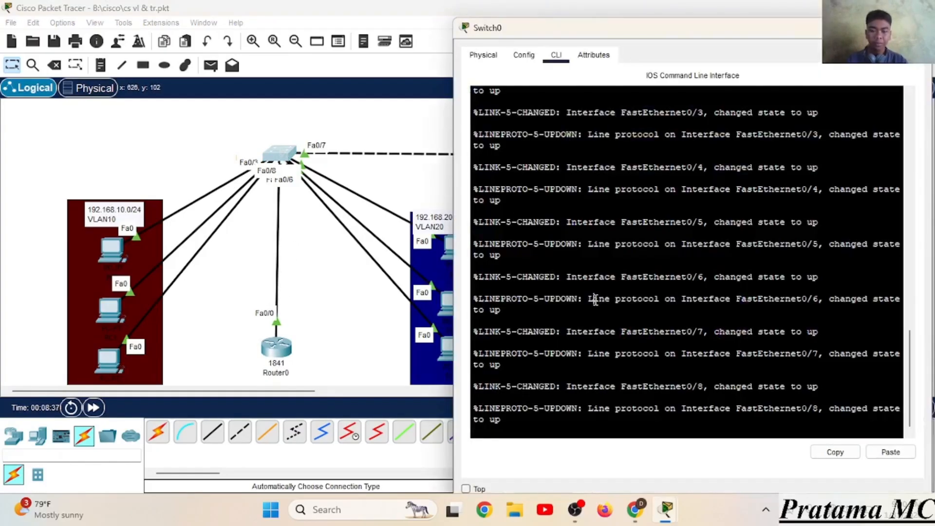
key(Return)
text(en)
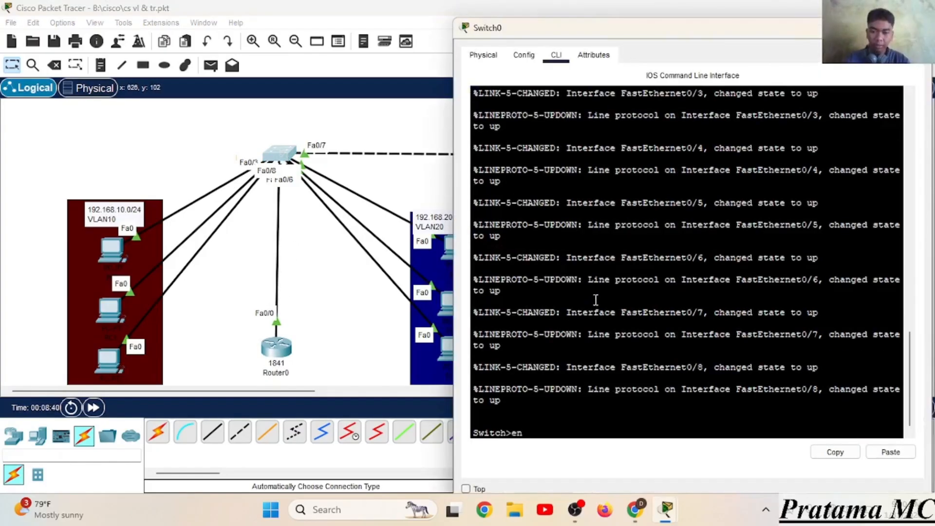
key(Return)
text(conf)
text( t)
key(Return)
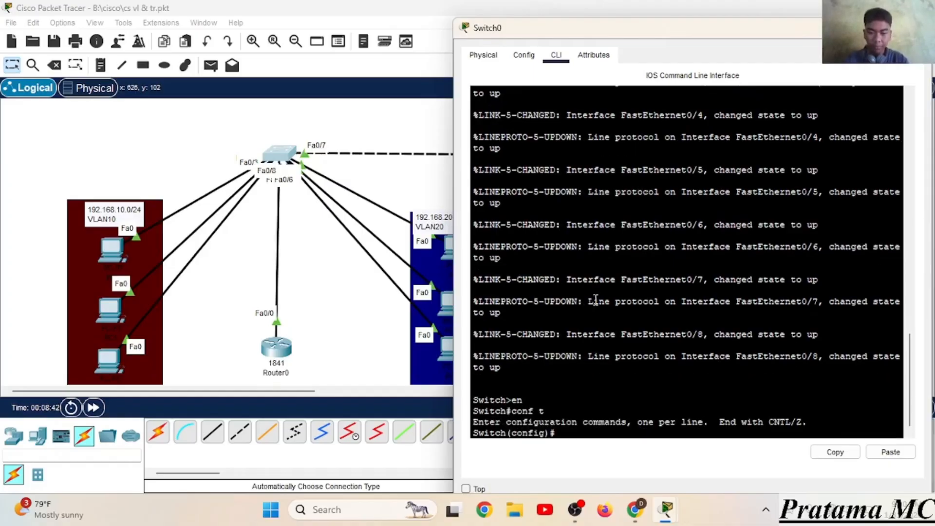
- Set Switch0's interface fa0/8 to trunk mode with int fa0/8 and sw mo tr
text(in)
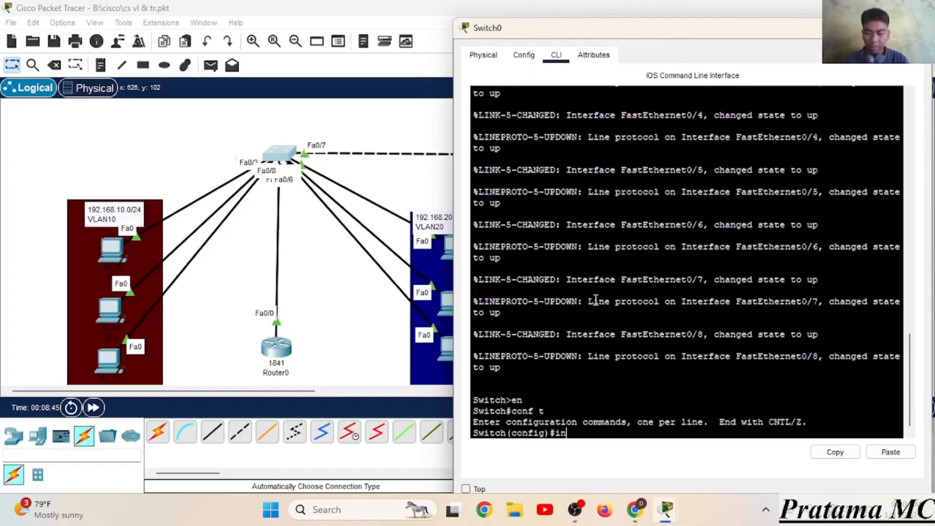
text(t fa0/)
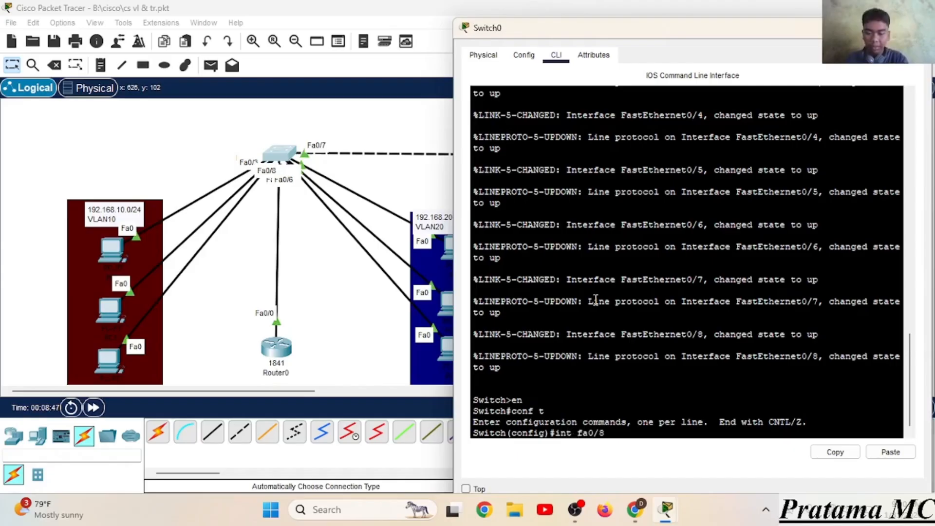
text(8)
key(Return)
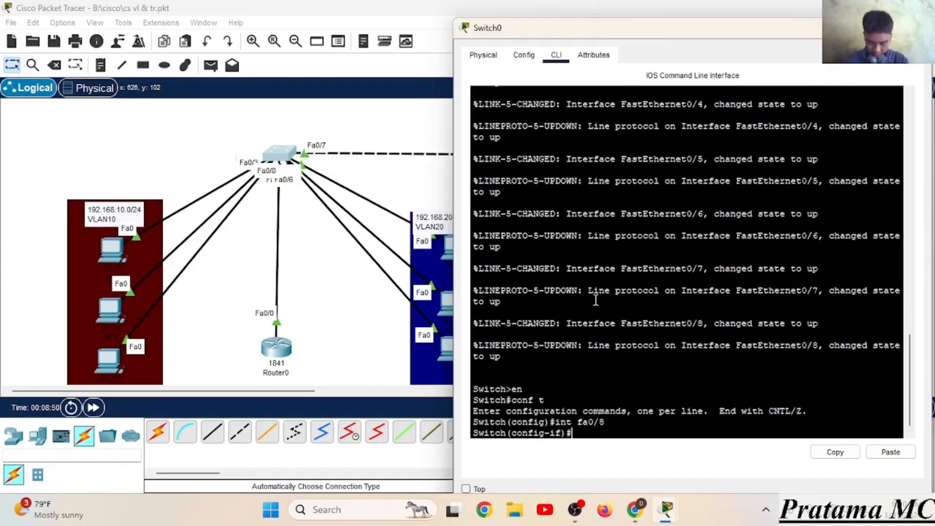
text(sw)
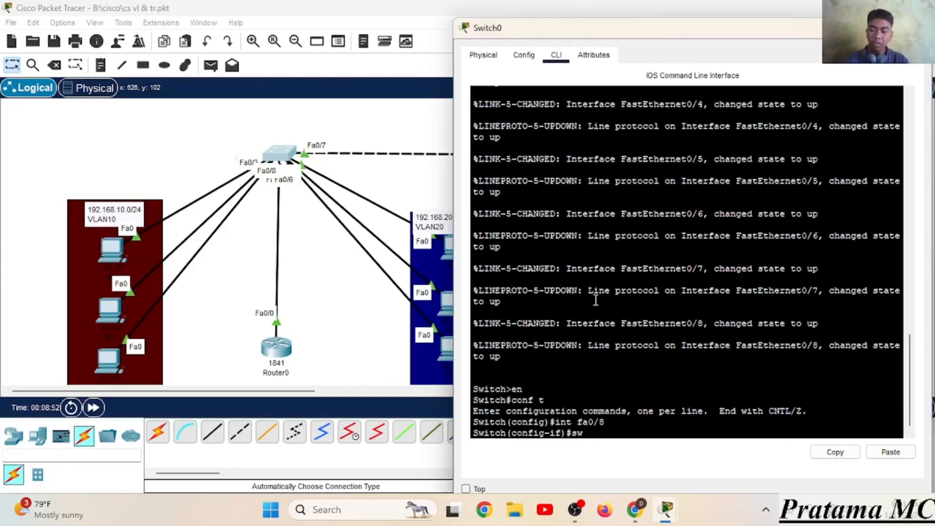
text( mo tr)
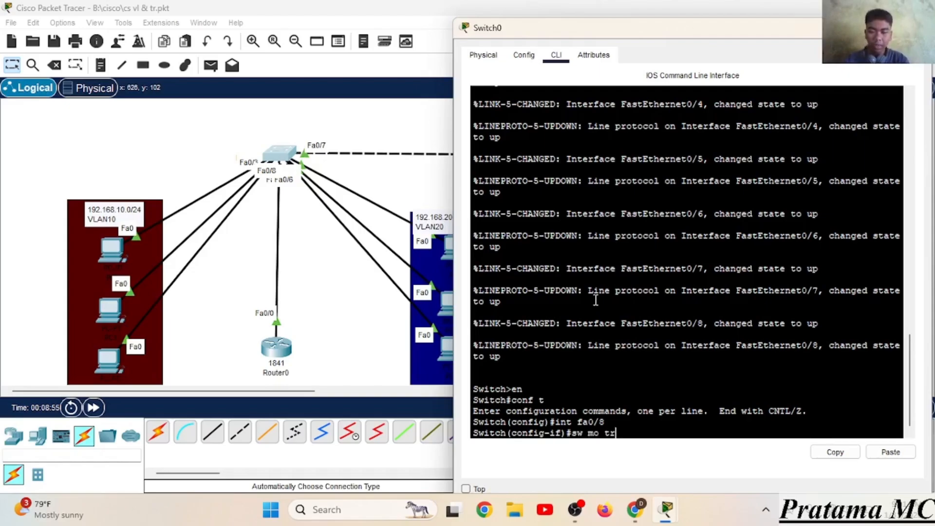
key(Return)
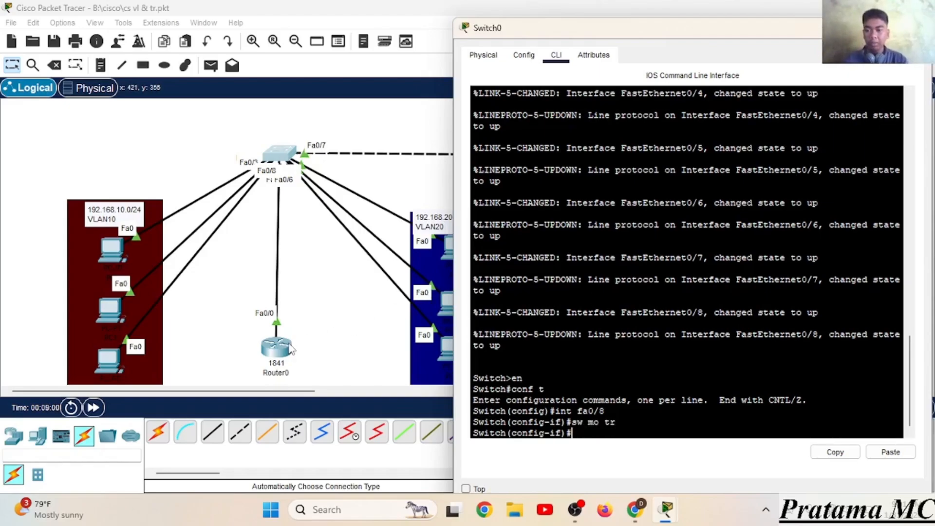
- Open Router0's command line and exit subinterface and global configuration back to privileged mode
drag(289, 344, 288, 352)
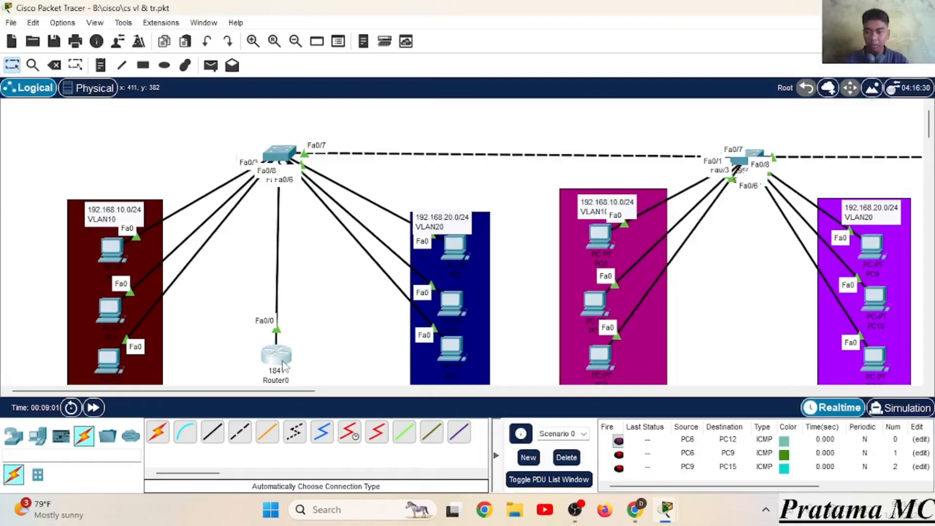
click(283, 364)
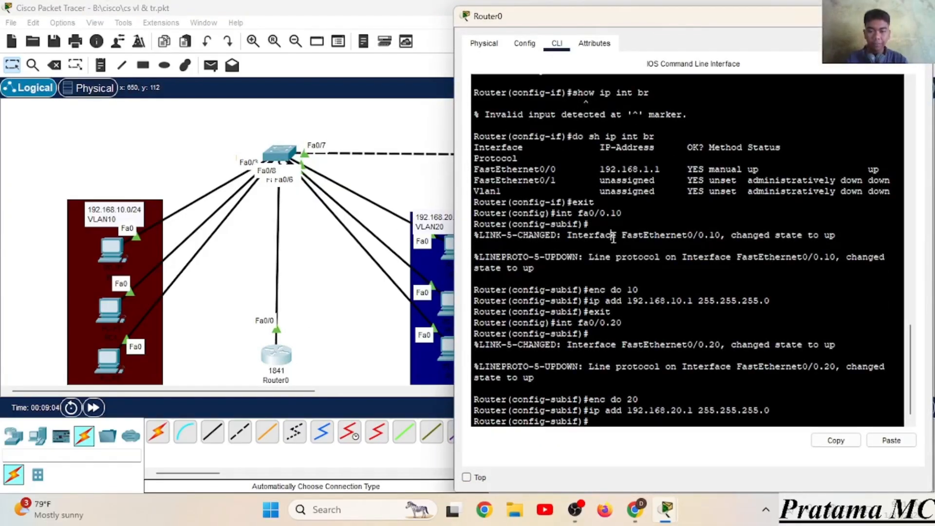
text(exit)
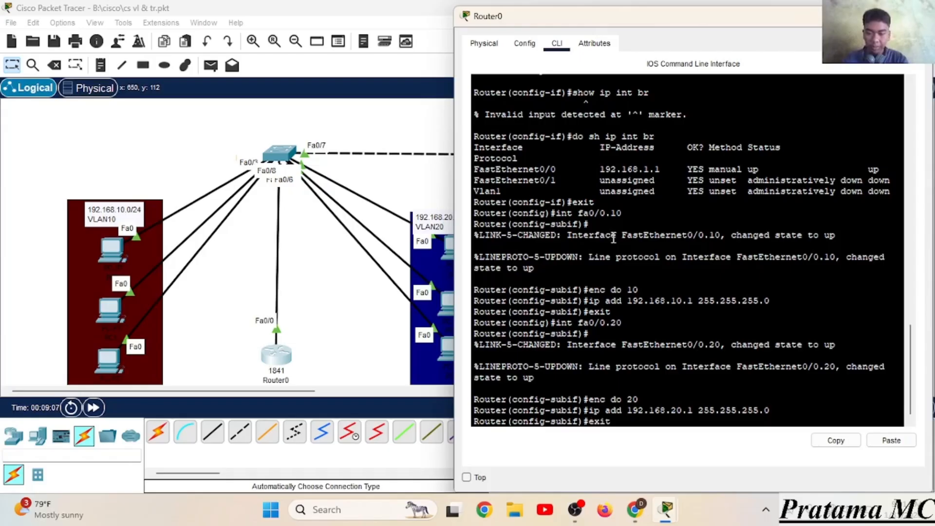
key(Return)
text(er(config)#e)
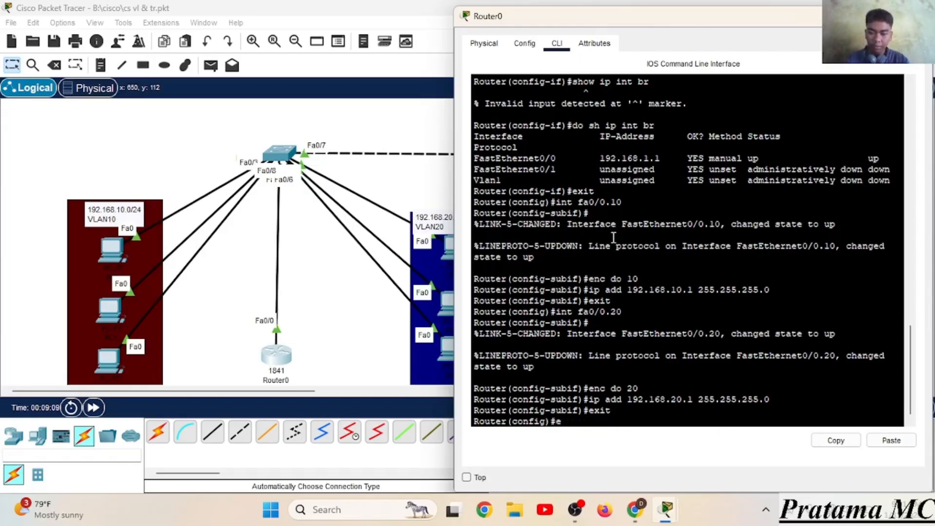
text(xit)
key(Return)
key(Return)
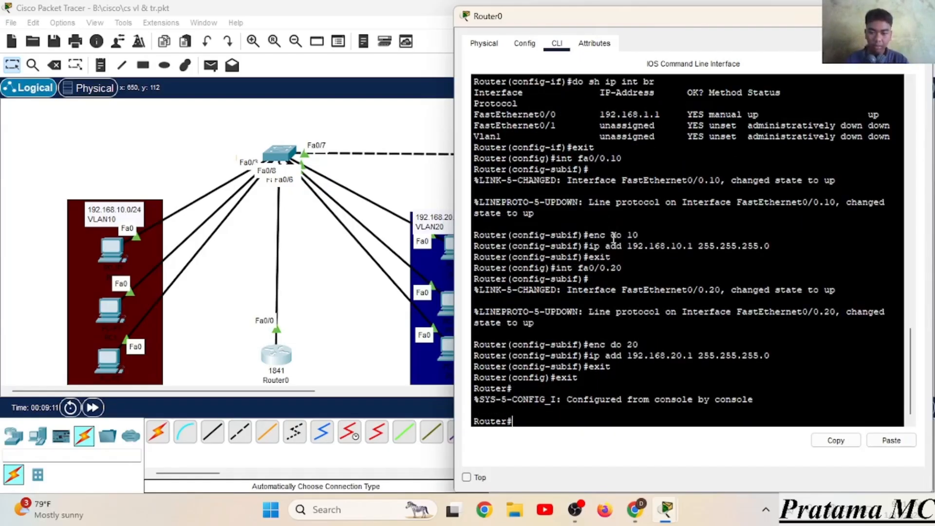
- Enter Router0's global configuration mode with en and conf t and create the DHCP pool ruang1 with ip dh po
text(en)
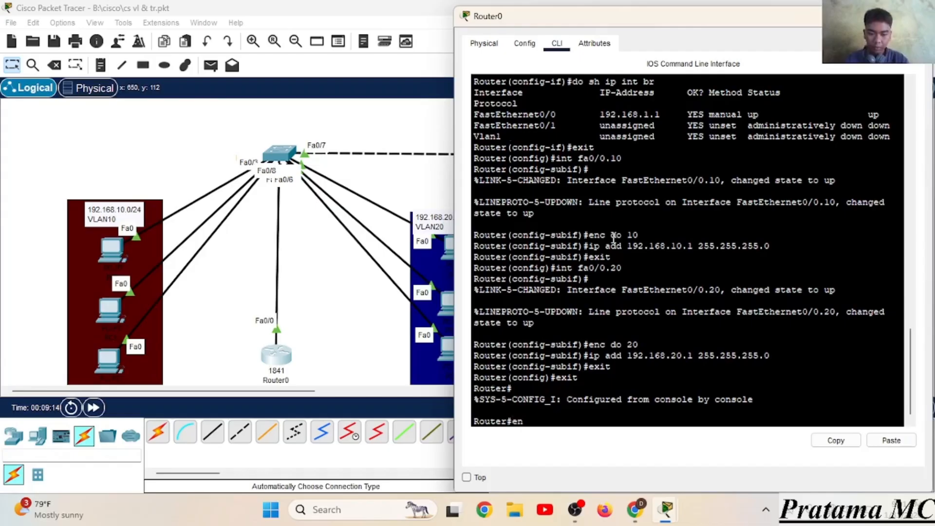
key(Return)
text(conf t)
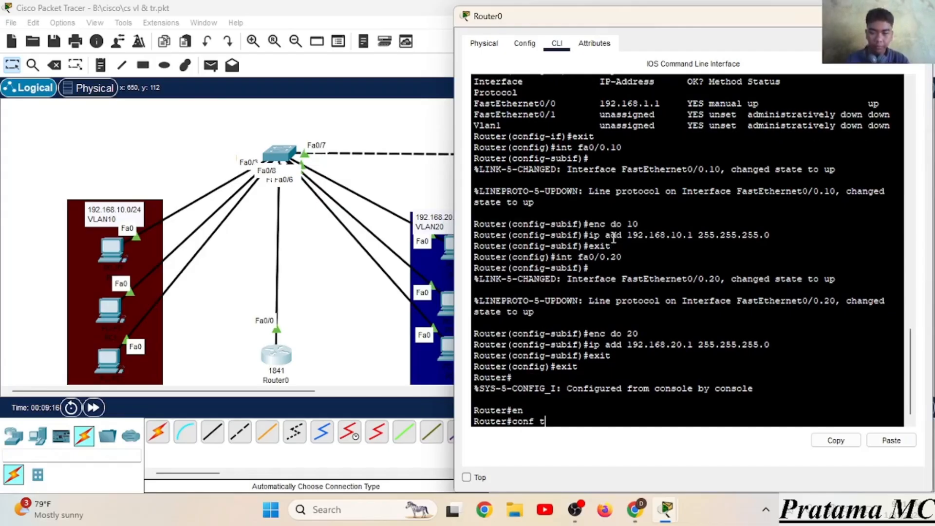
key(Return)
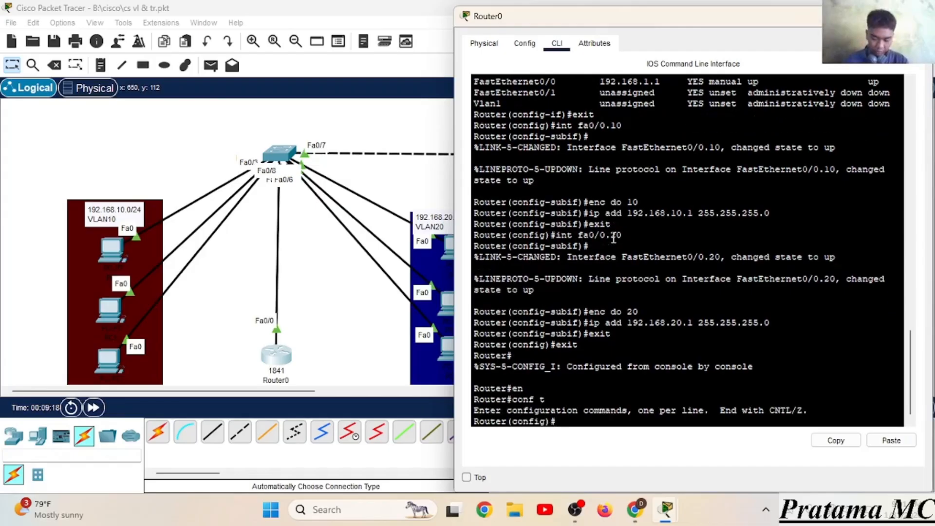
text(ip)
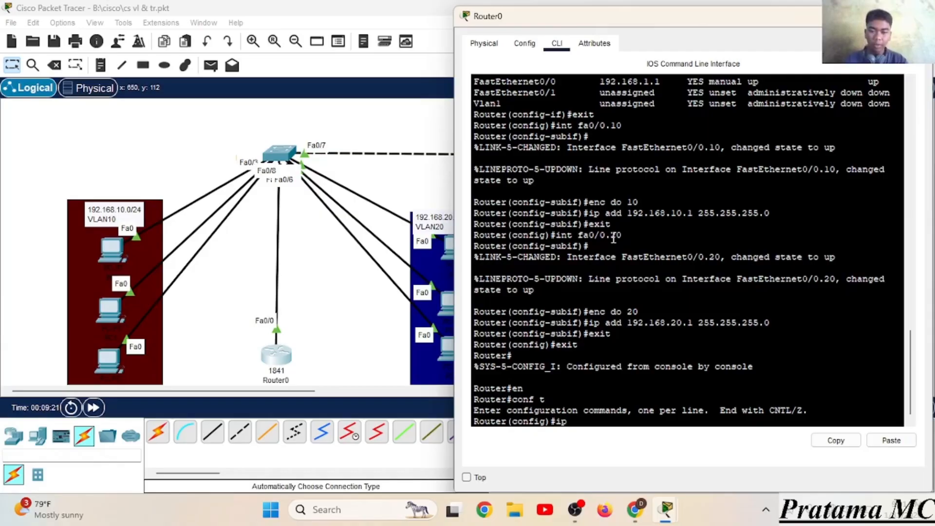
text( dh)
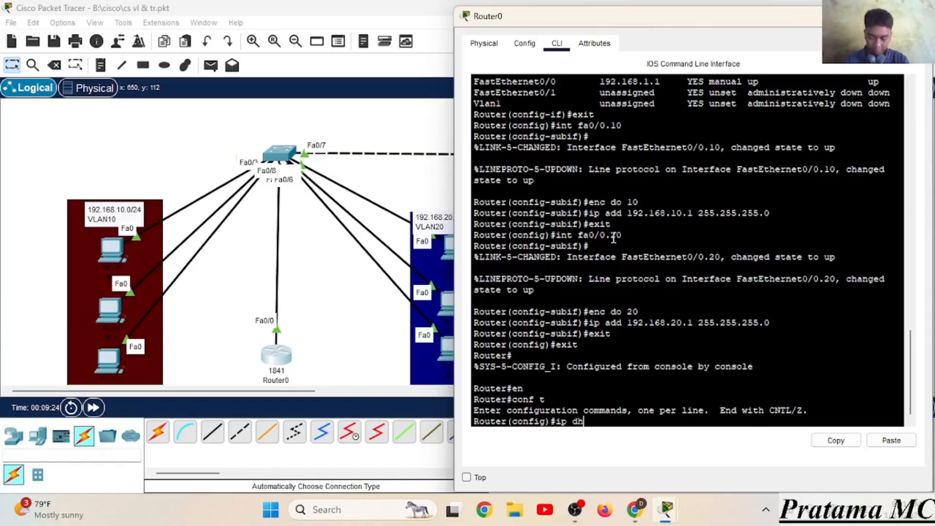
text( po )
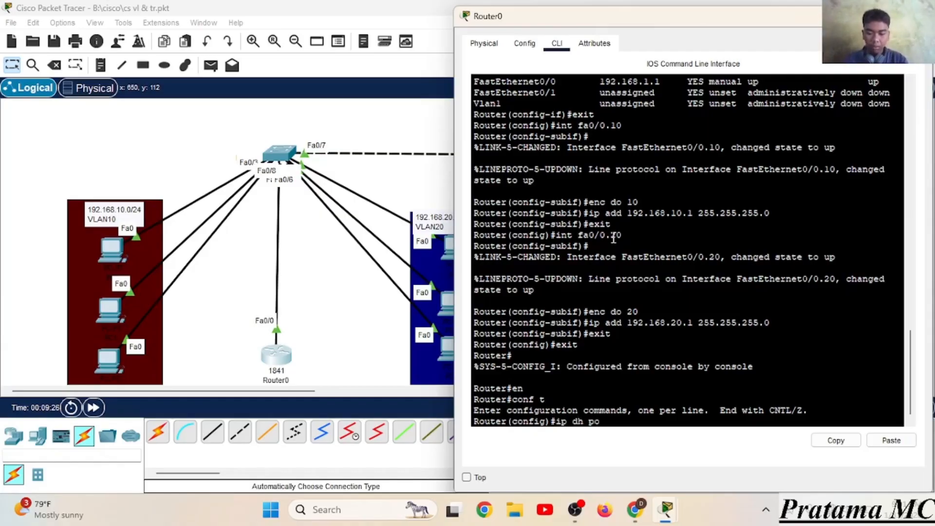
text(ruang1)
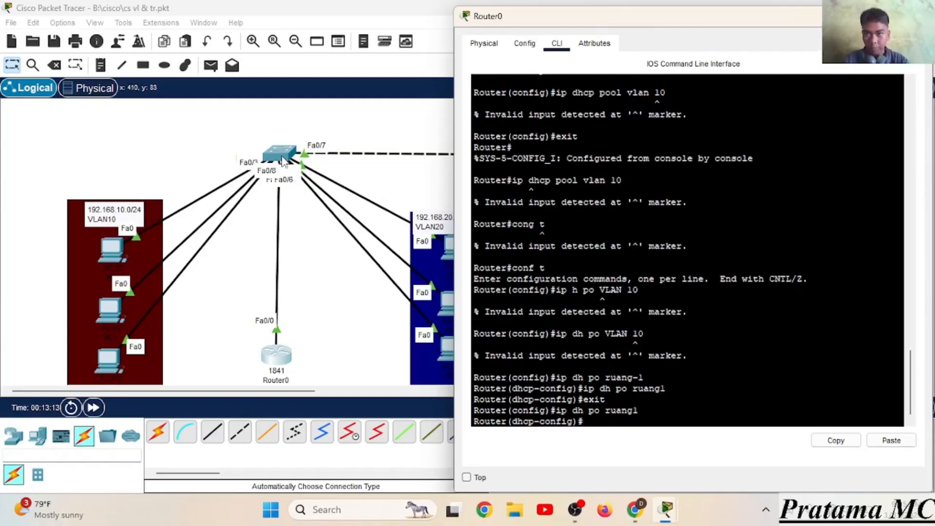
- Check the VLAN names in Switch0's VLAN brief listing and return to Router0's command line
click(284, 161)
click(283, 359)
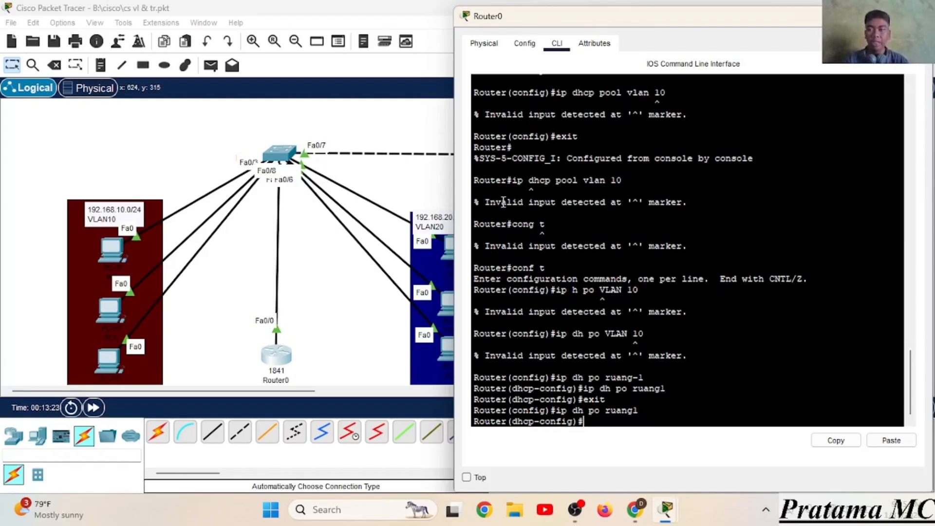
click(283, 157)
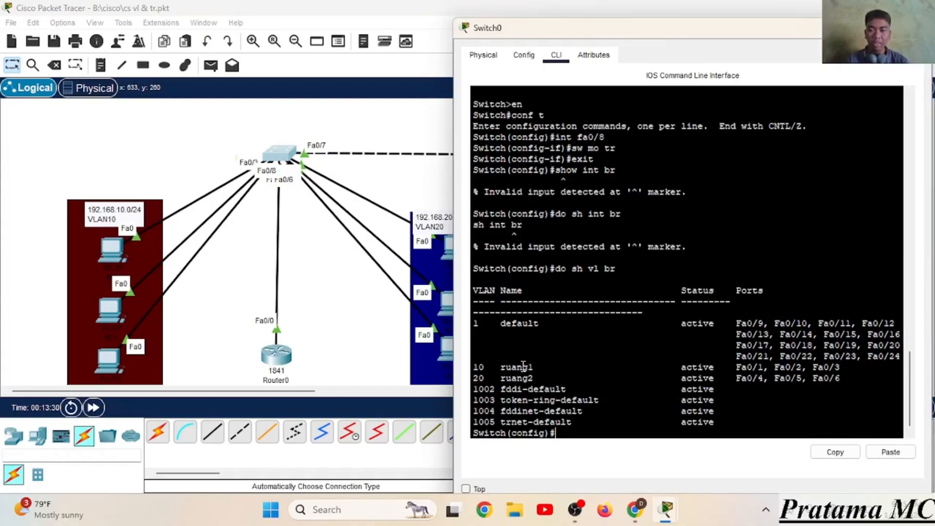
click(280, 348)
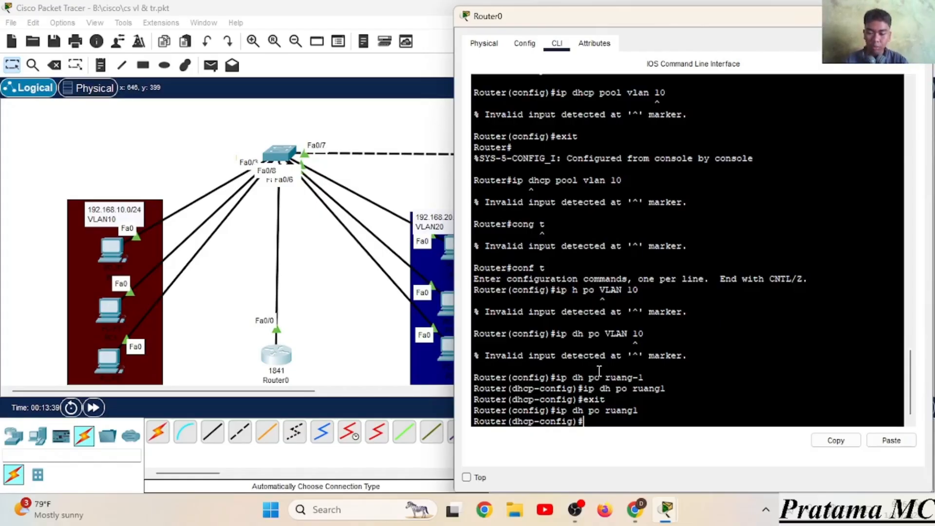
- Set the ruang1 DHCP pool's network to 192.168.10.0 255.255.255.0 with the ne command
text(ne )
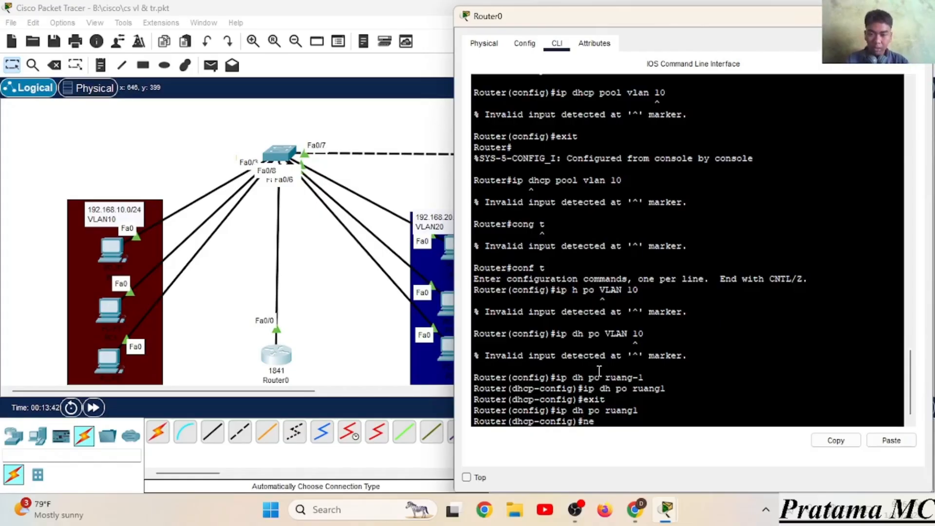
text(192.1668)
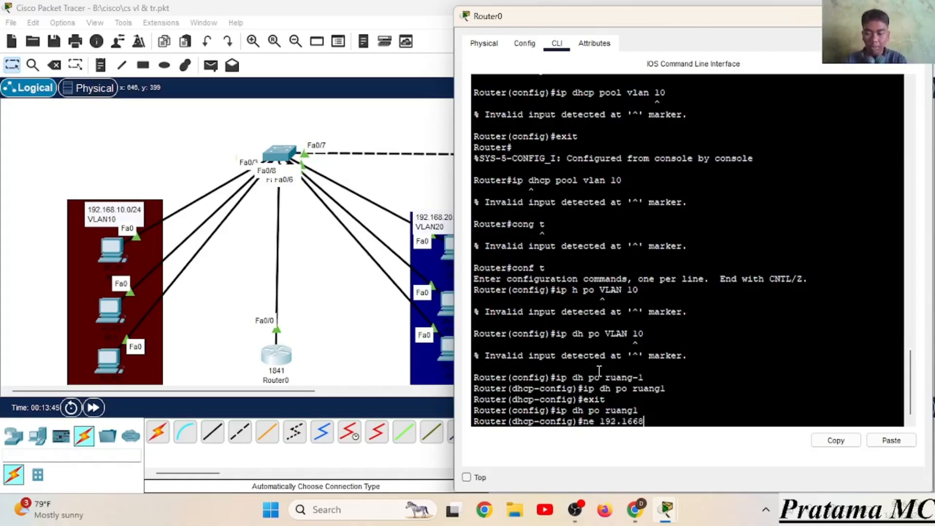
text(.10.0)
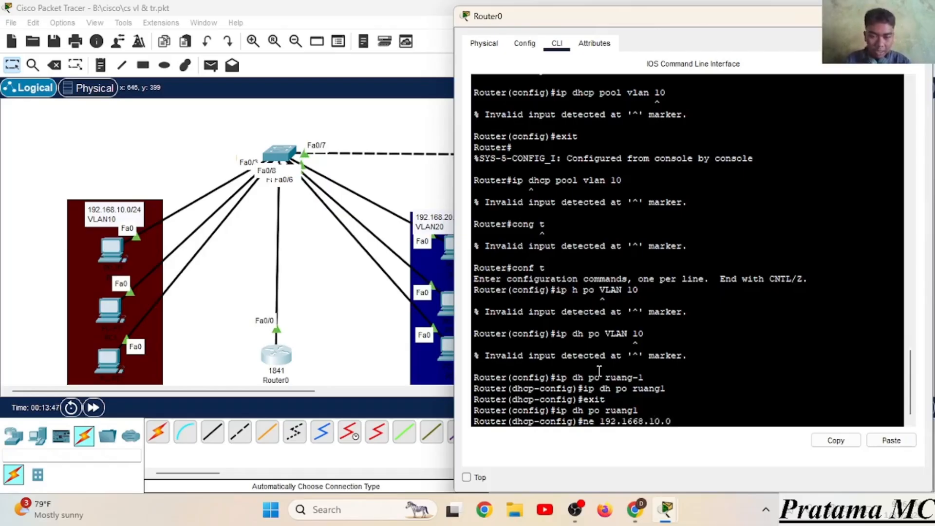
key(BackSpace)
key(BackSpace)
key(BackSpace)
key(BackSpace)
key(BackSpace)
key(BackSpace)
key(BackSpace)
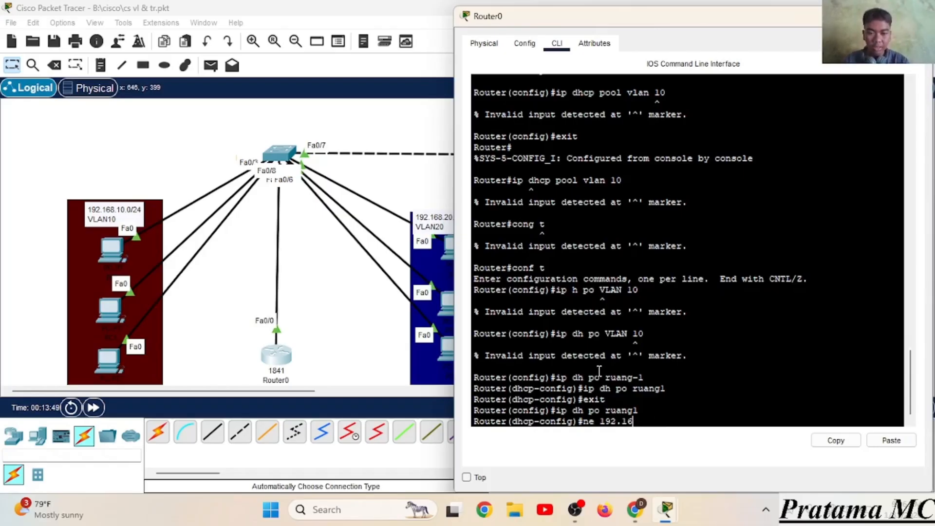
text(8.10.1)
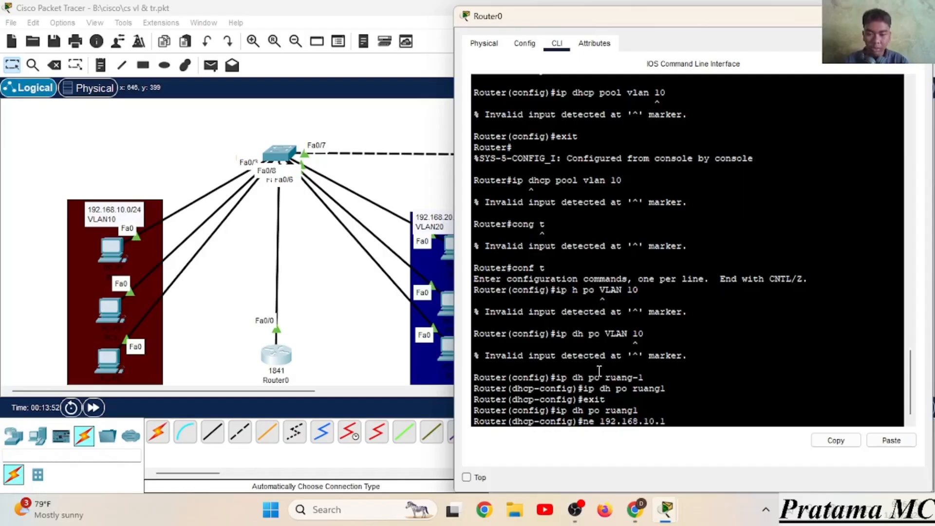
key(BackSpace)
text(0)
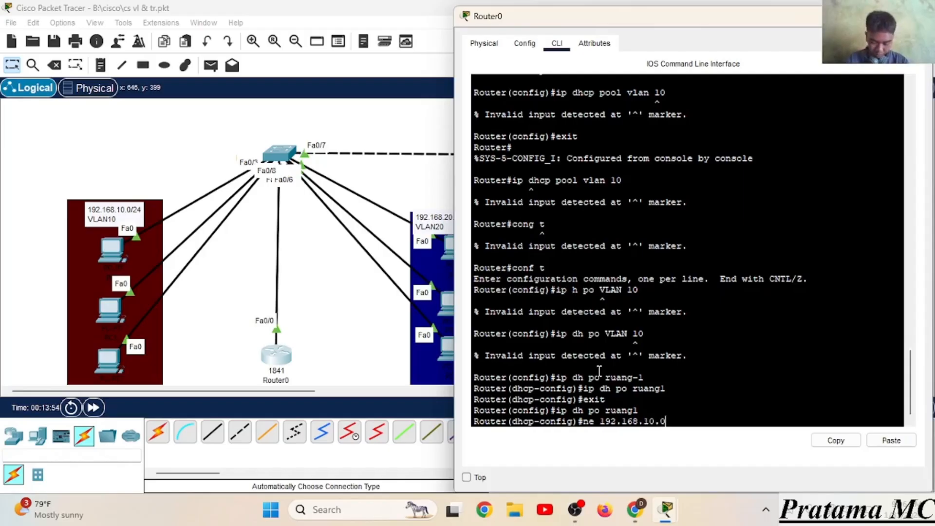
text( 255.2)
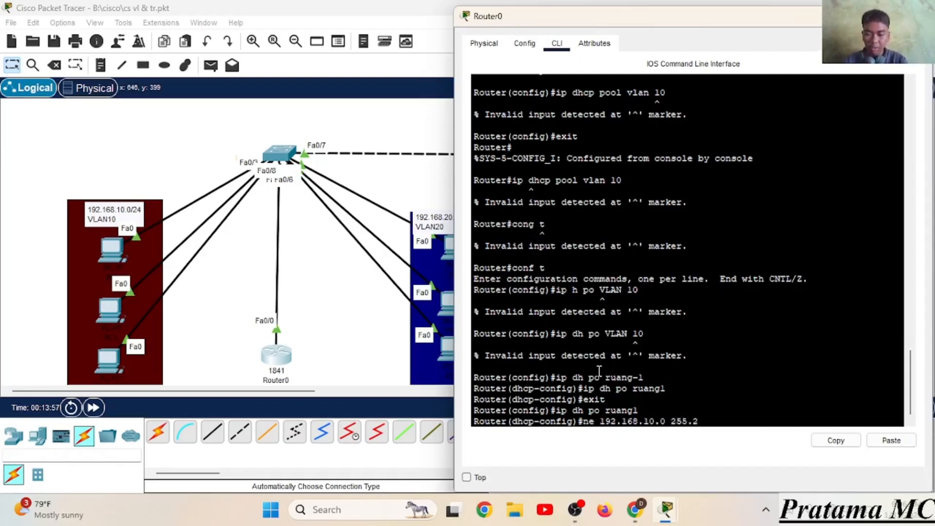
text(55.255.0)
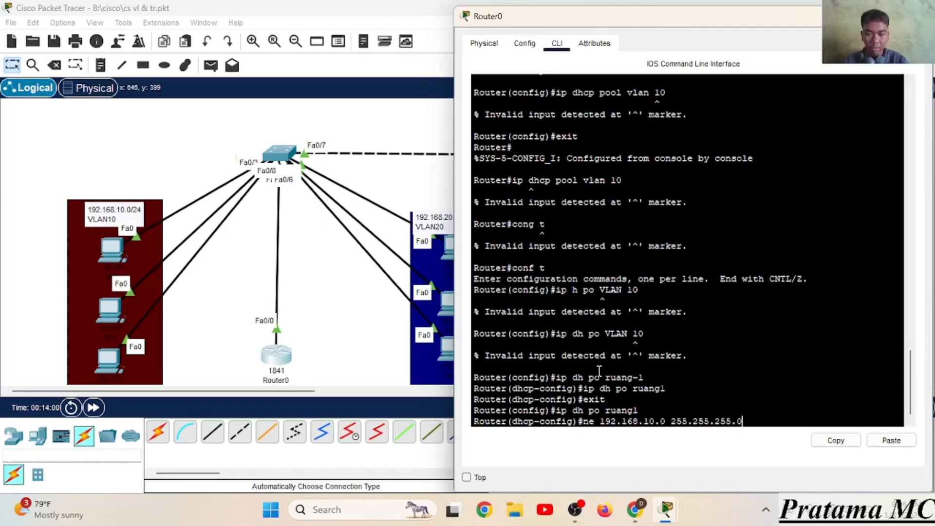
key(Return)
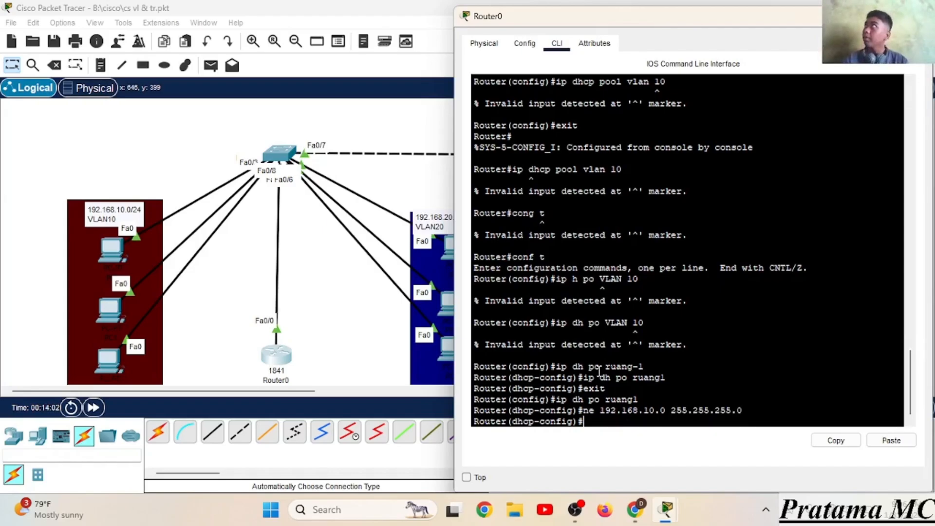
- Set the ruang1 DHCP pool's default router to 192.169.10.1 with the de command
text(de)
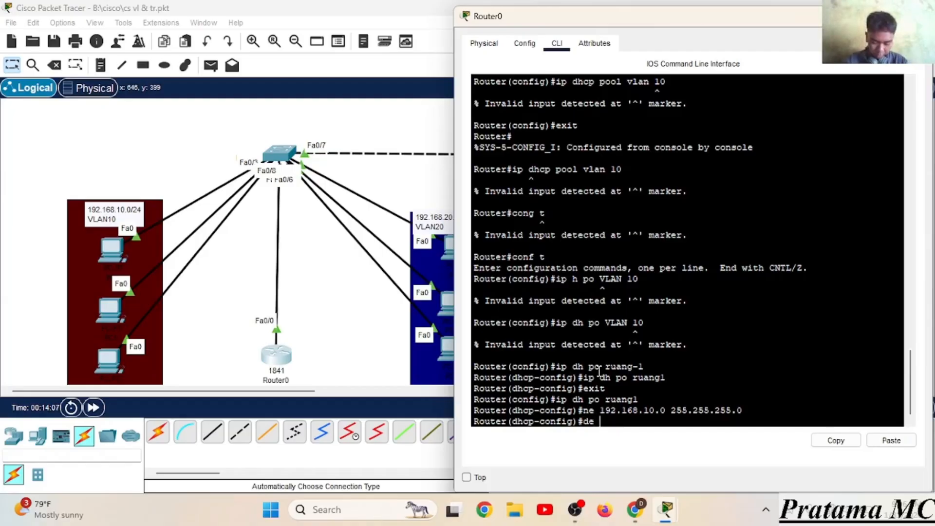
text( 192/168)
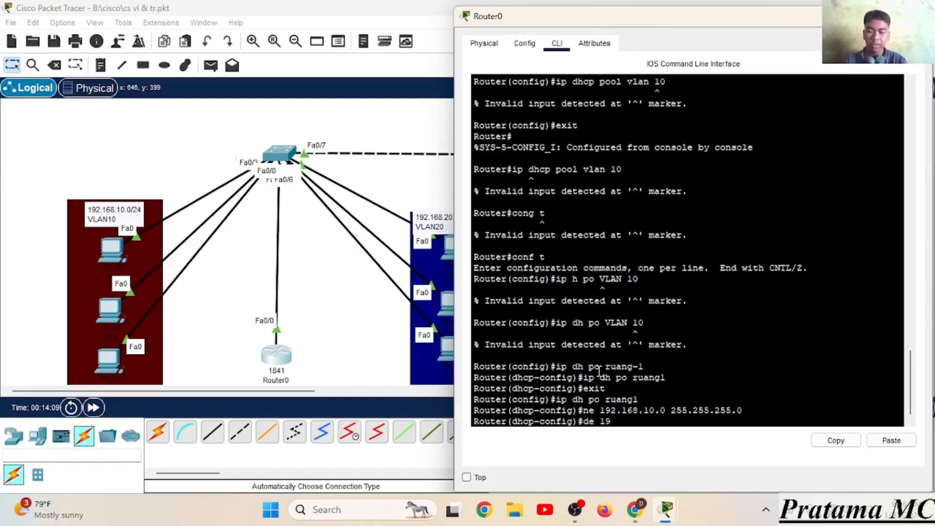
key(BackSpace)
key(BackSpace)
key(BackSpace)
key(BackSpace)
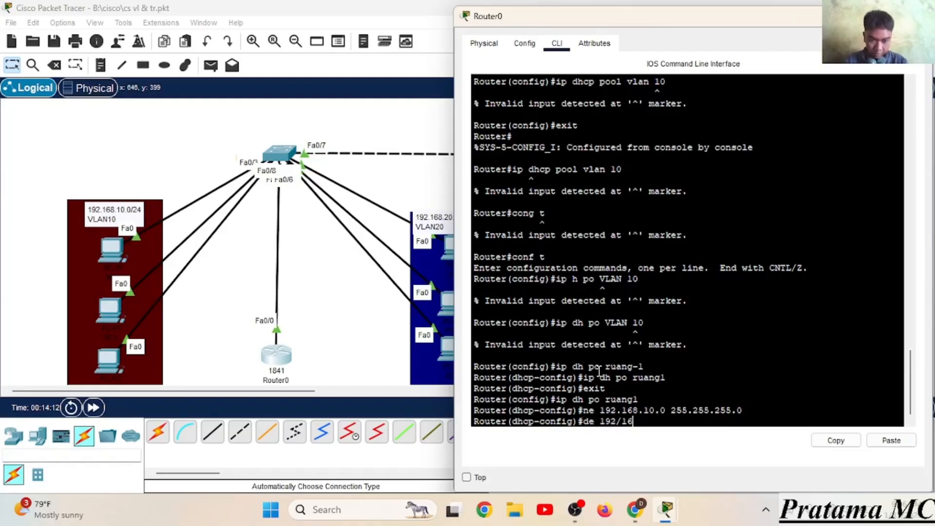
text(.169)
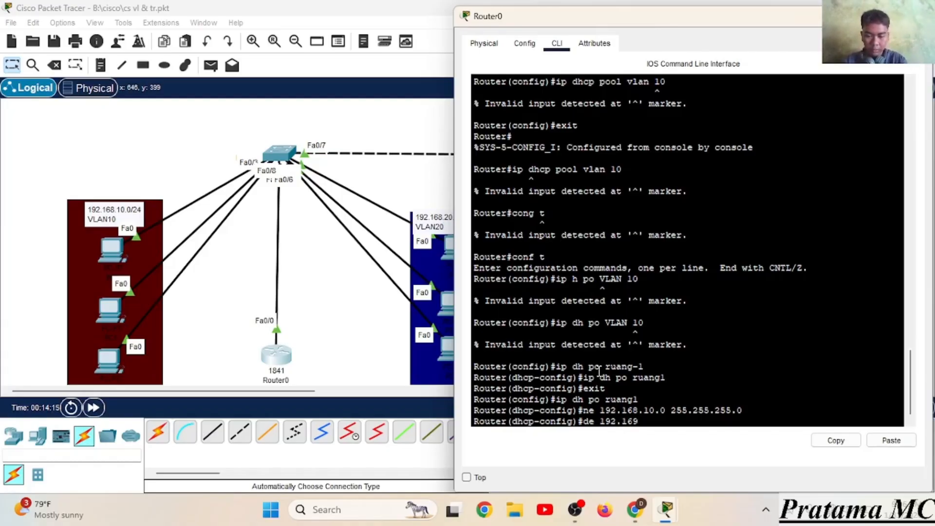
text(.10.1)
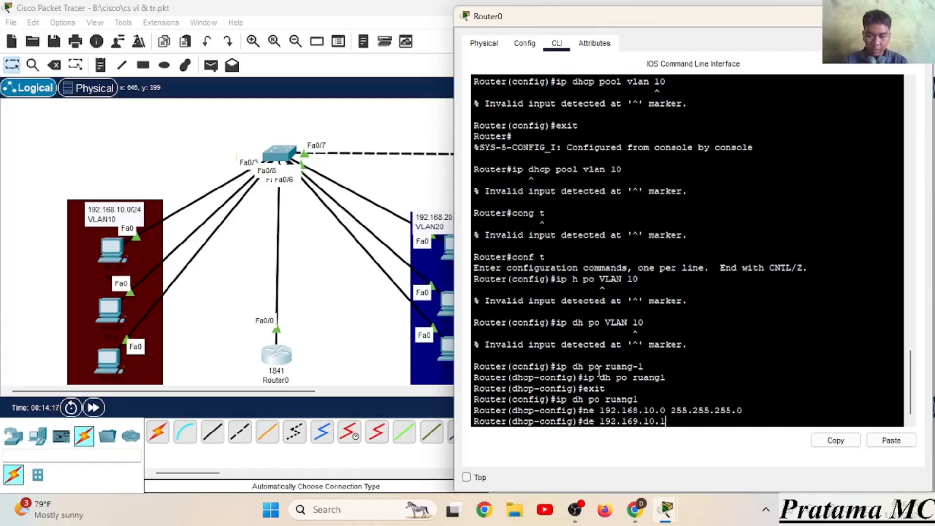
key(Return)
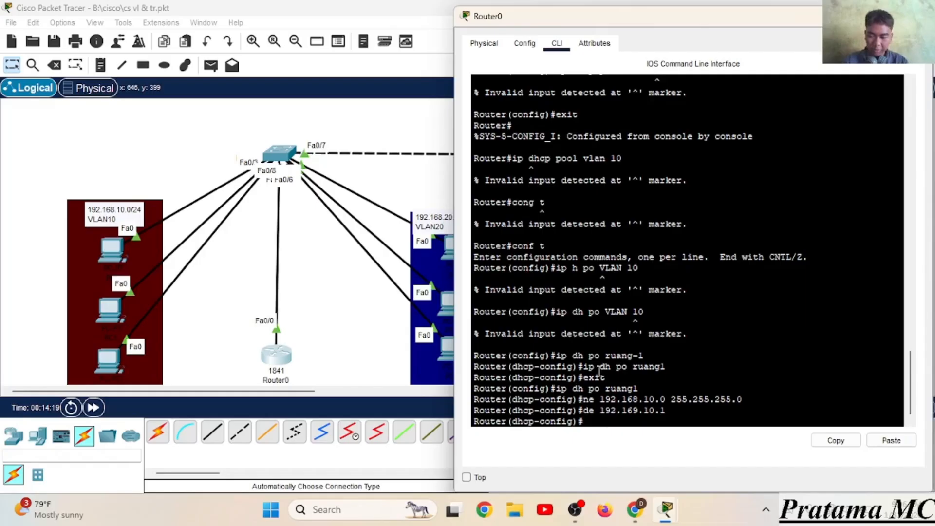
- Set the ruang1 DHCP pool's DNS server to 8.8.8.8 with dn and exit the pool's configuration
text(dn 8.8.8.8)
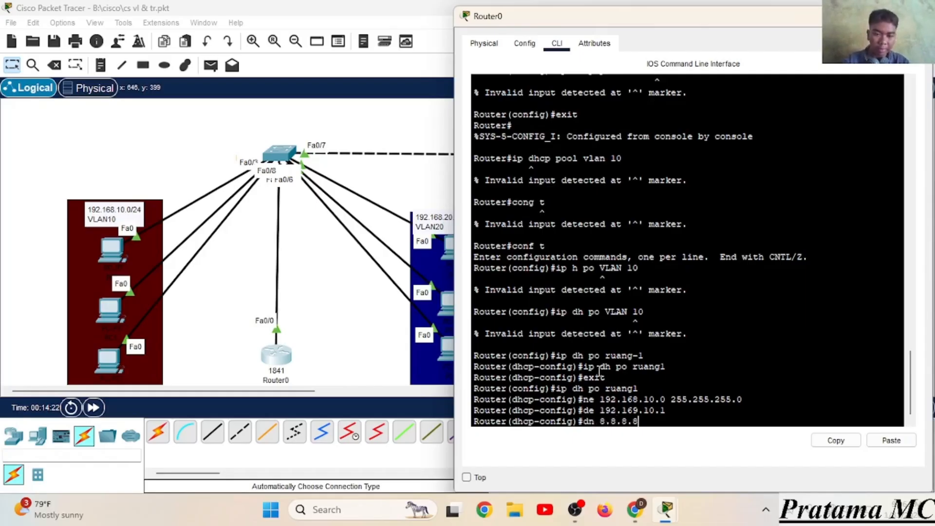
key(Return)
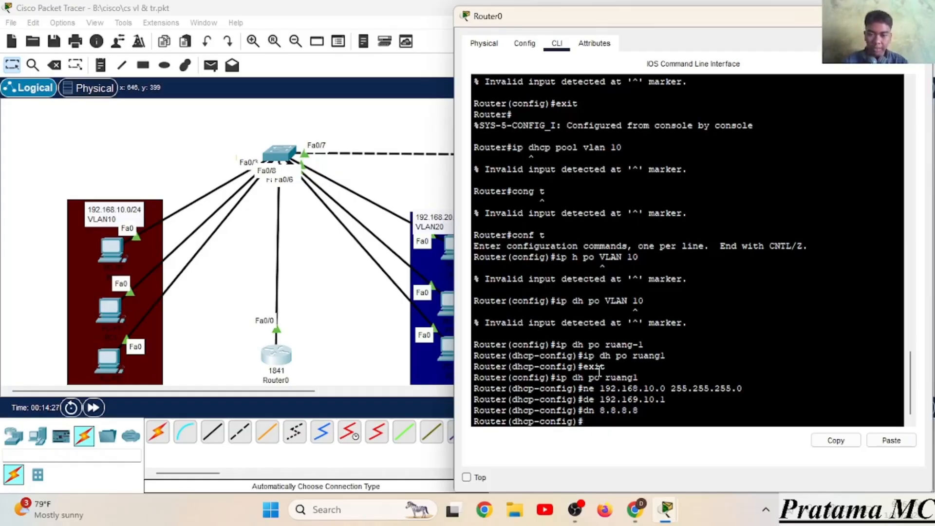
text(exit)
key(Return)
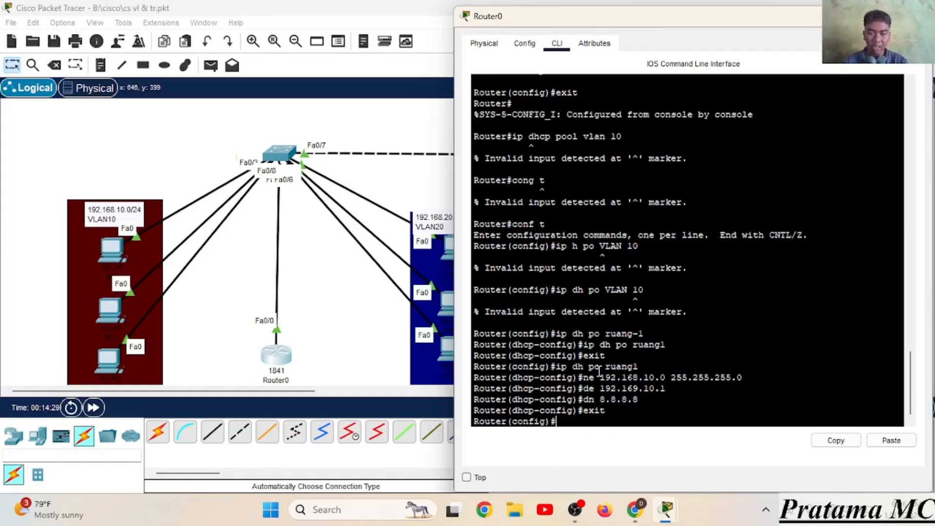
- Create the DHCP pool ruang2 with ip dh po and set its network to 192.168.20.0 255.255.255.0
text(ip dh po )
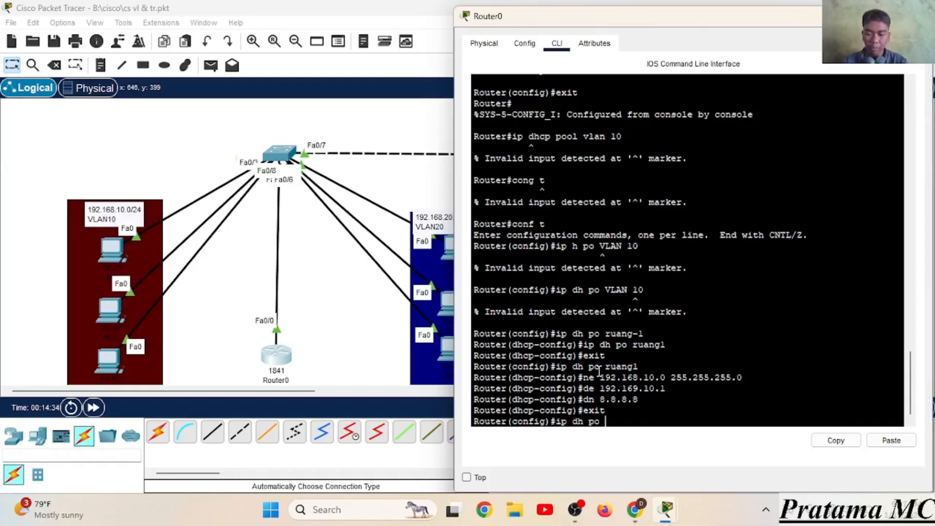
text(ruang2)
key(Return)
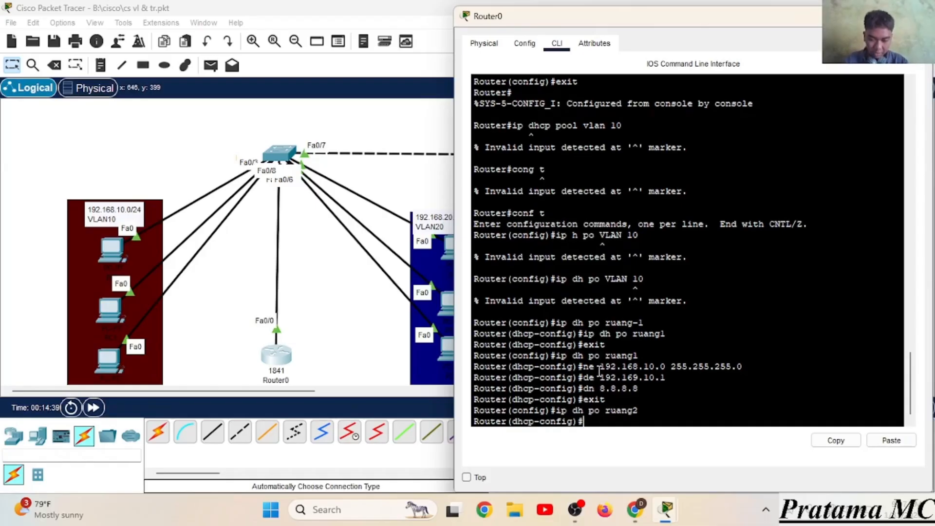
text(ne 192.1)
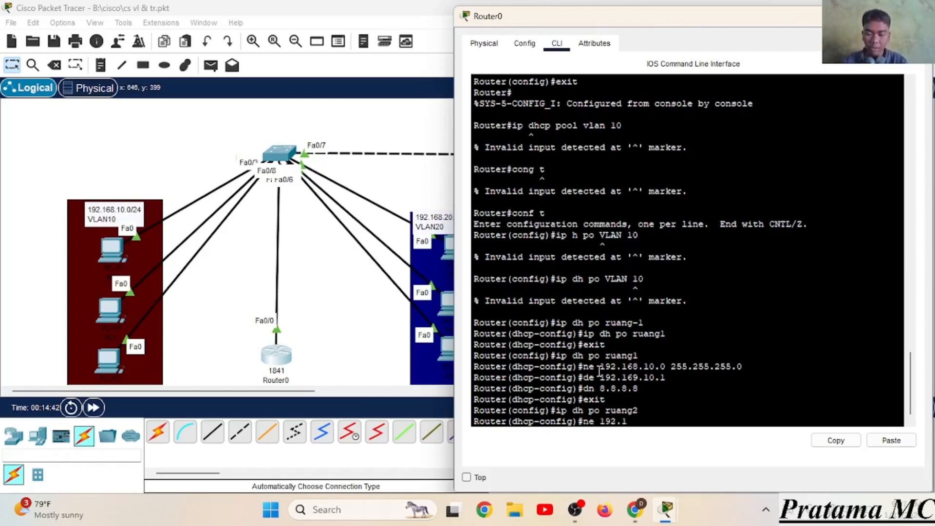
text(68.20.)
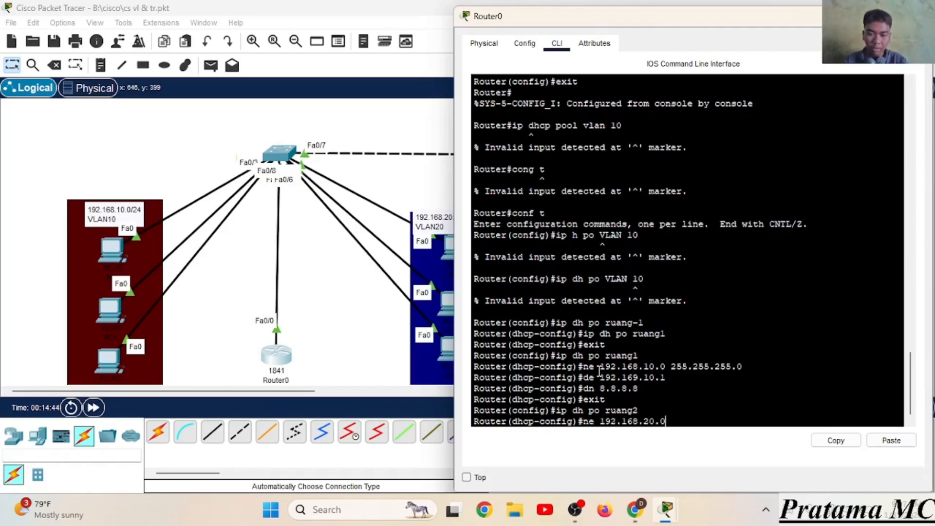
text(0)
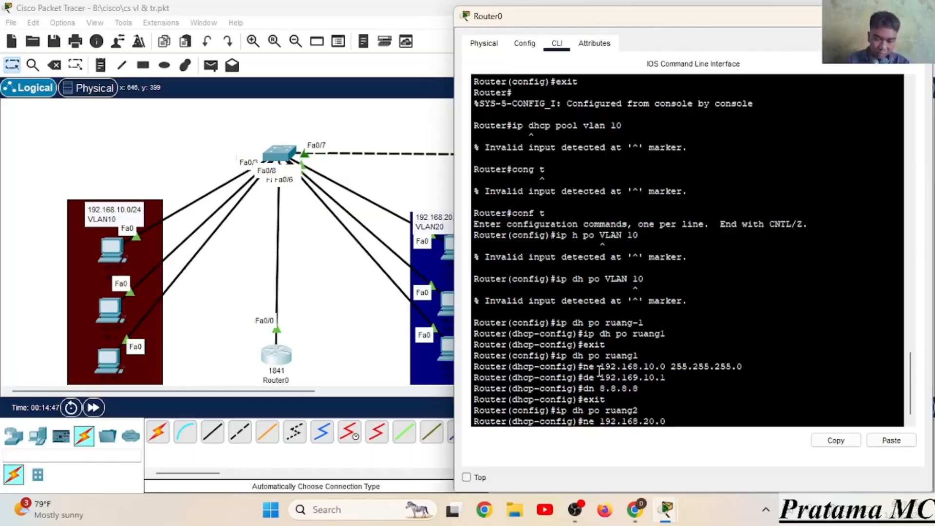
text( 255.255.255.0)
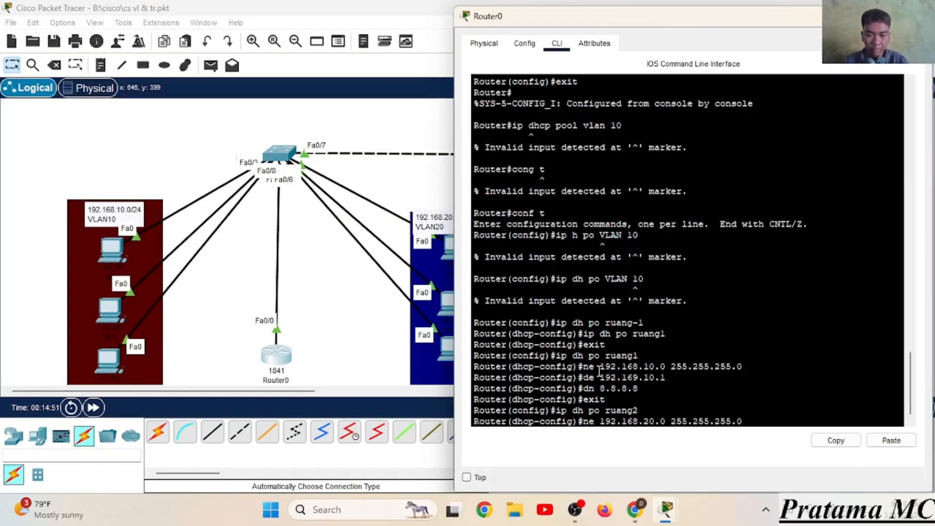
key(Return)
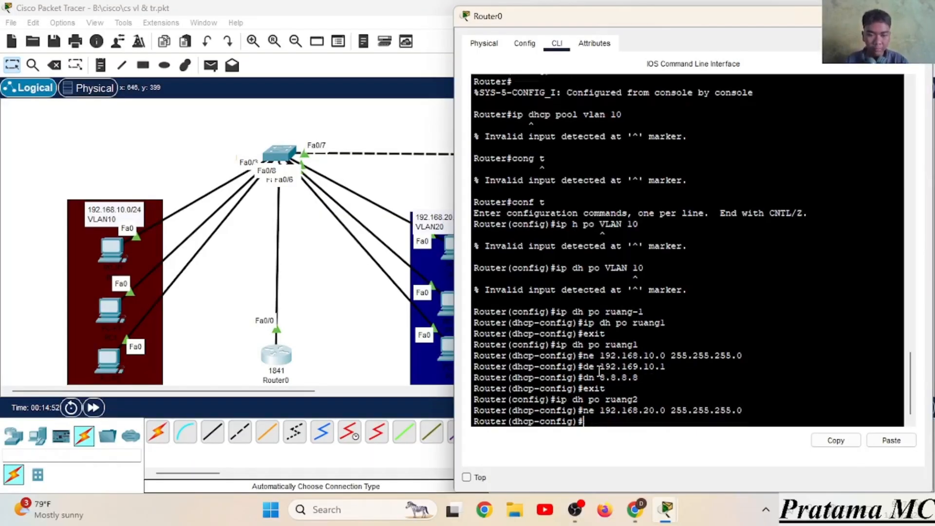
- Set the ruang2 DHCP pool's default router to 192.168.20.1 with de and its DNS server to 8.8.8.8 with dn
text(de)
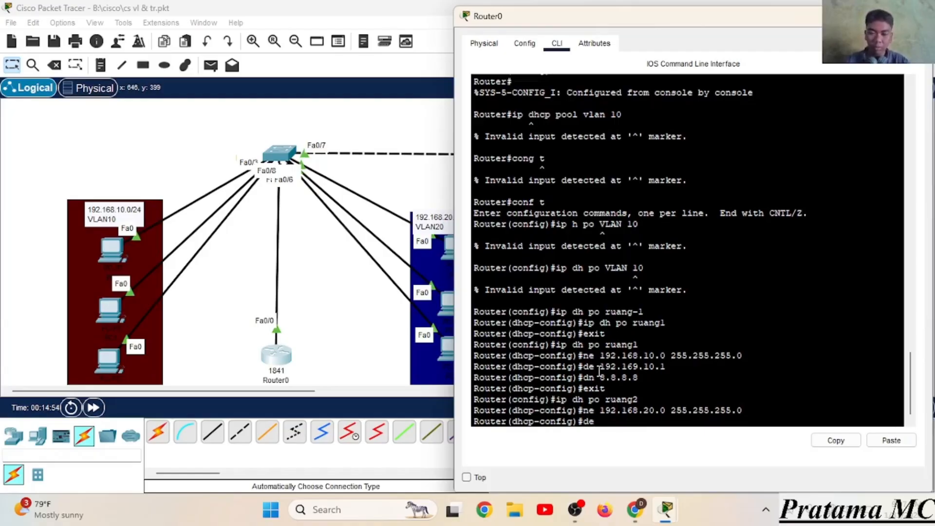
text( 192.168)
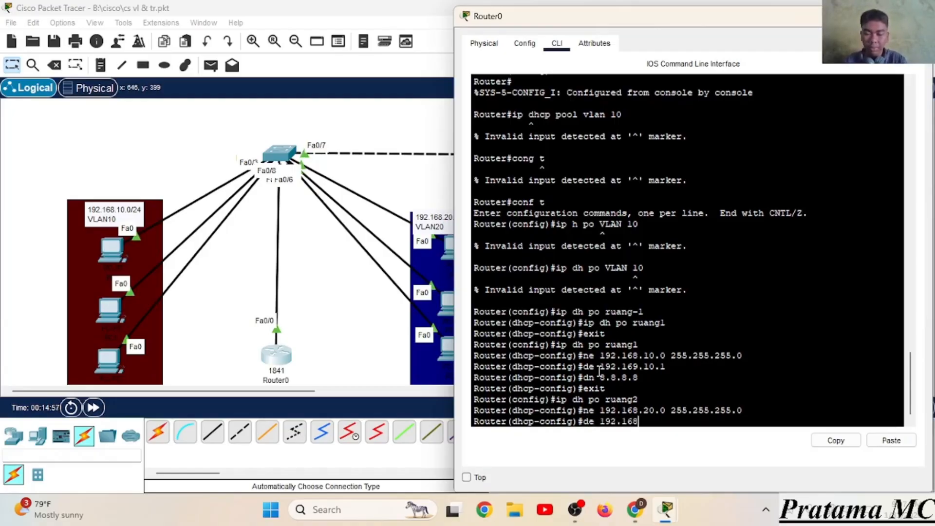
text(.20.1)
key(Return)
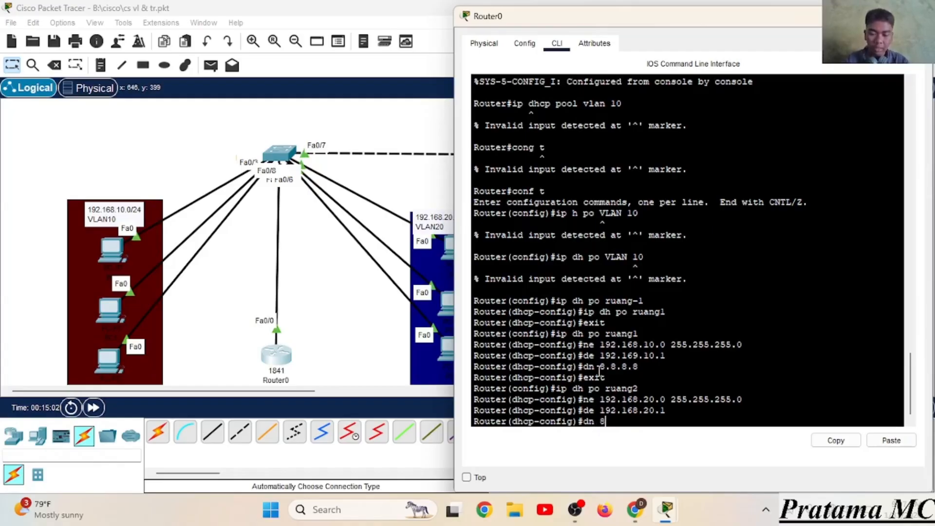
key(Return)
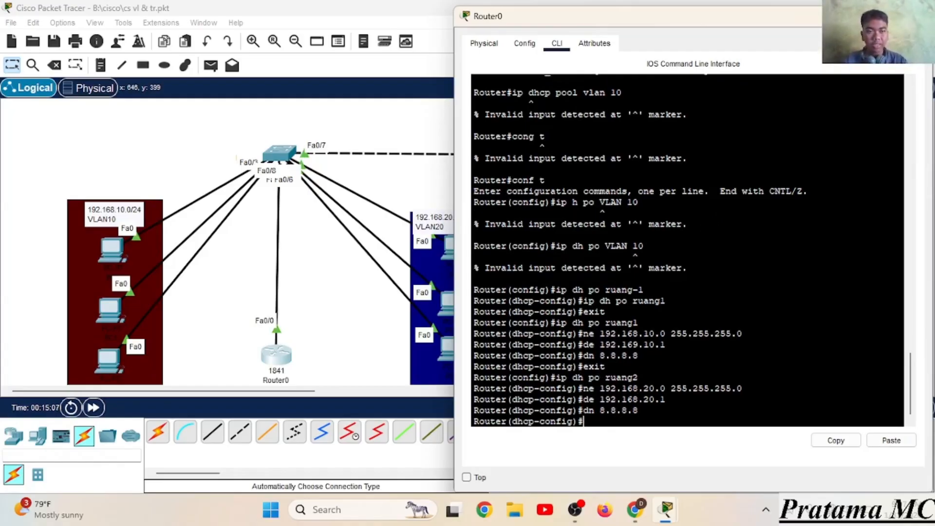
click(849, 16)
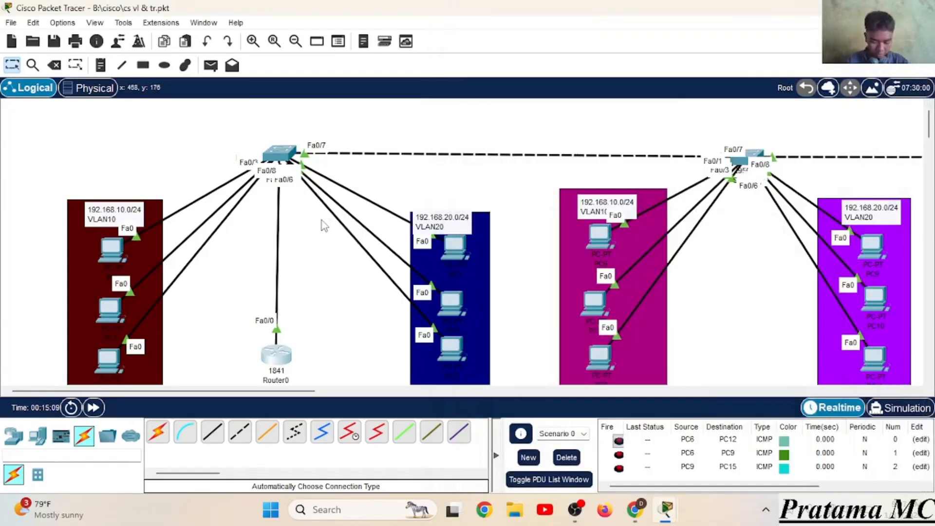
- Switch PC0 in the VLAN10 group to obtain its IP configuration by DHCP
click(109, 251)
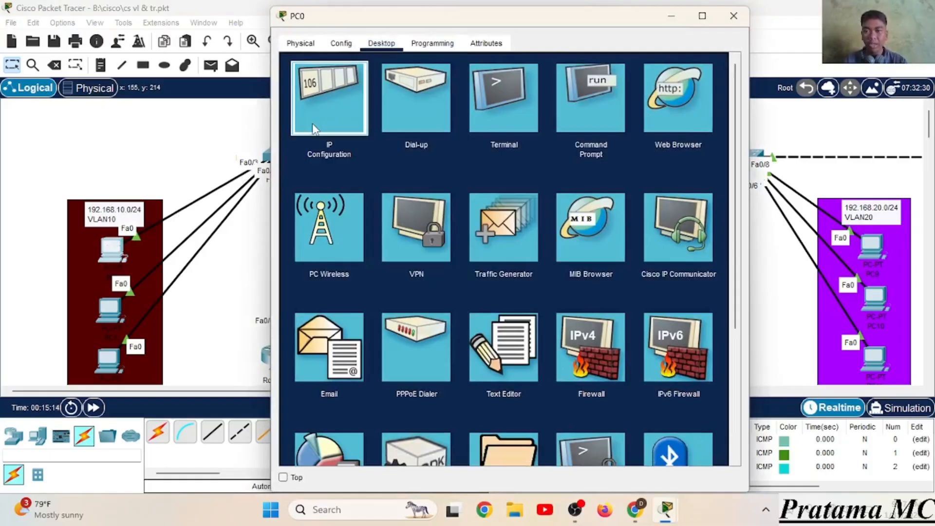
click(311, 124)
click(297, 120)
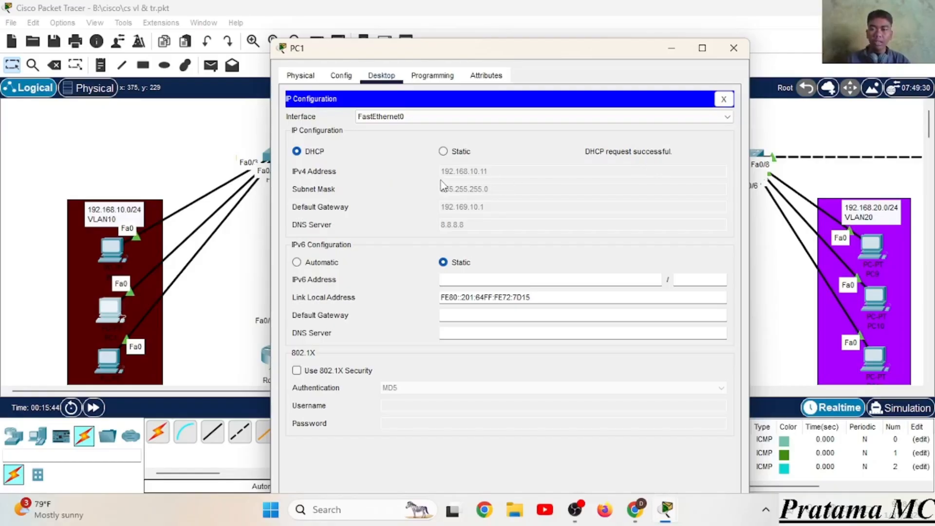
- Switch PC2 in the VLAN10 group from static addressing to DHCP
click(105, 369)
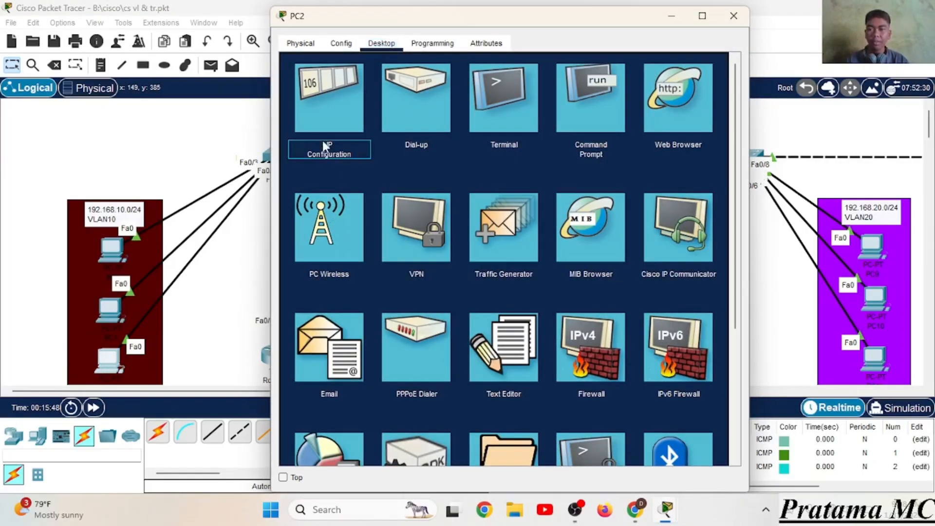
click(322, 141)
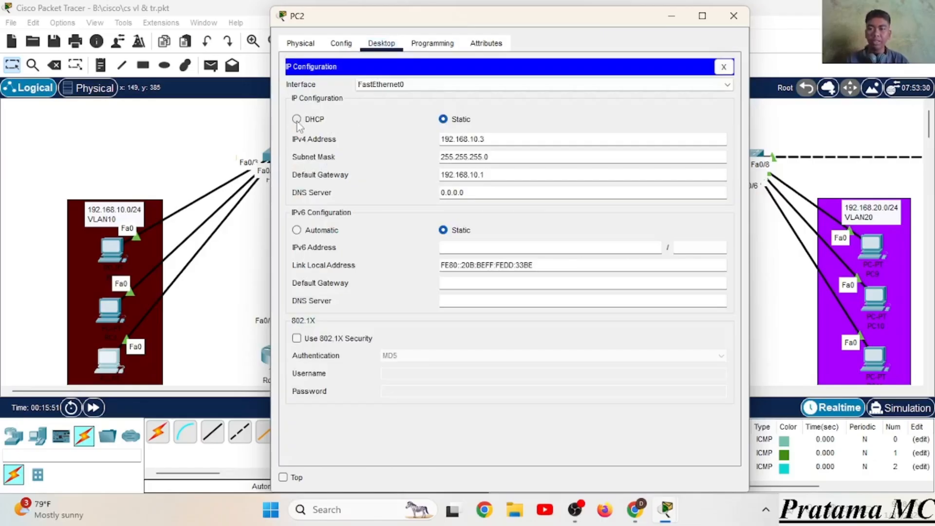
click(296, 119)
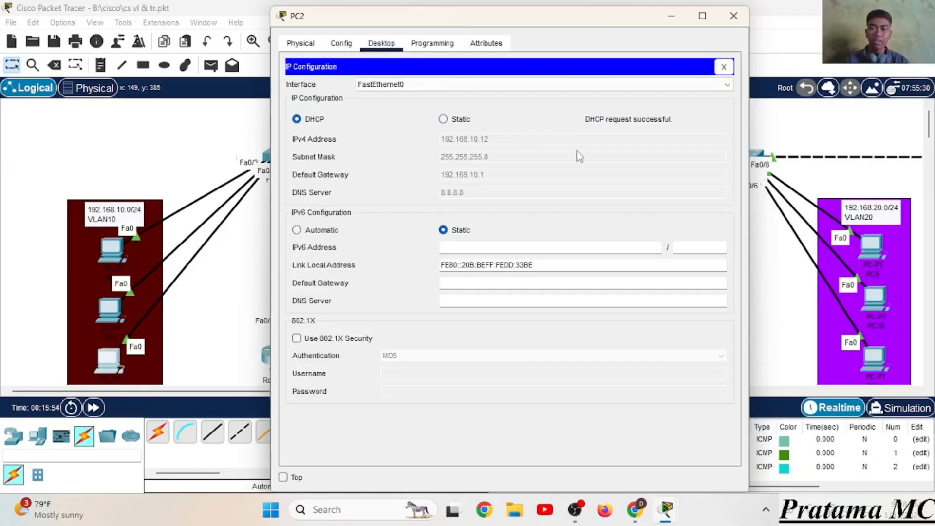
- Request PC0's address again by switching its IP configuration to static and back to DHCP
click(121, 246)
click(444, 119)
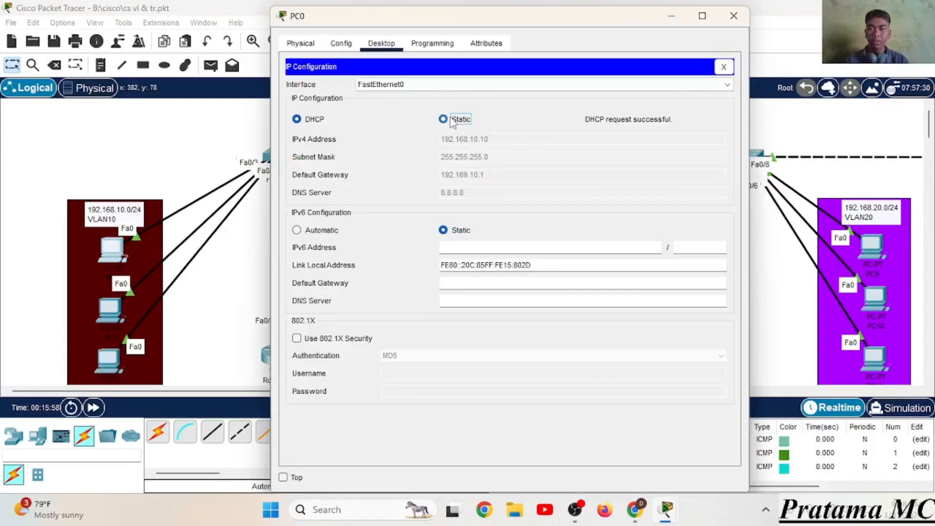
click(300, 124)
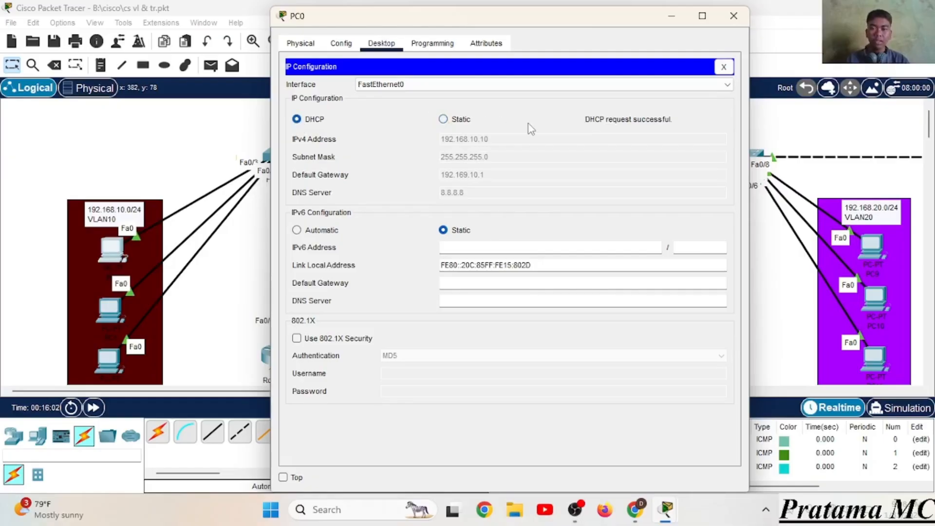
click(672, 16)
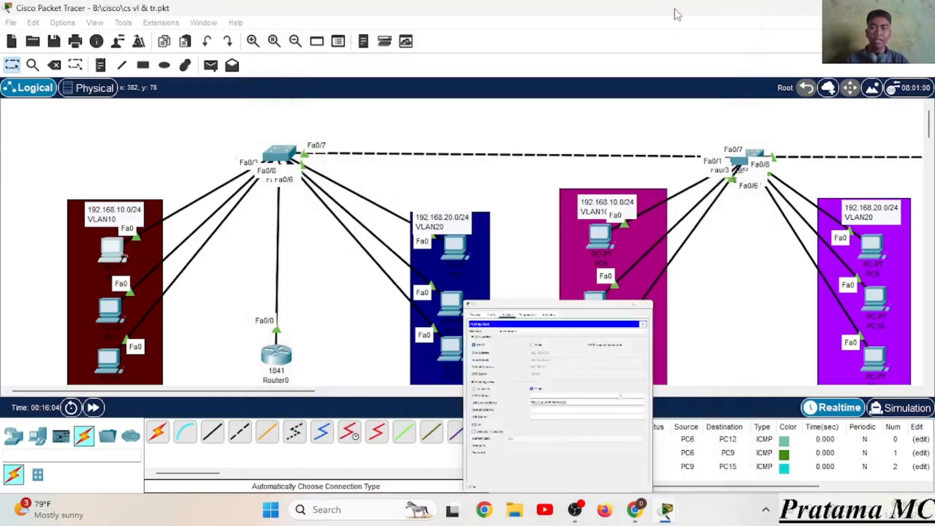
- Switch PC3 in the blue VLAN20 group from static addressing to DHCP
click(452, 247)
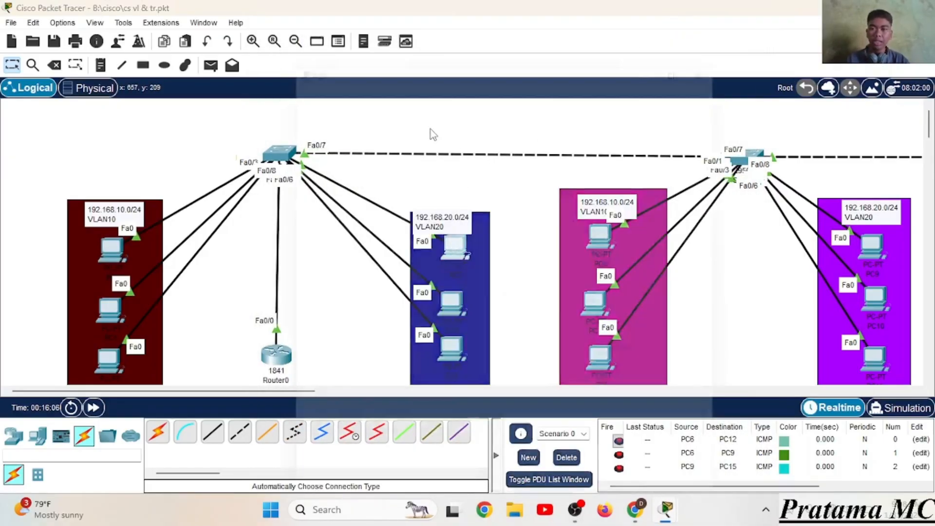
click(340, 104)
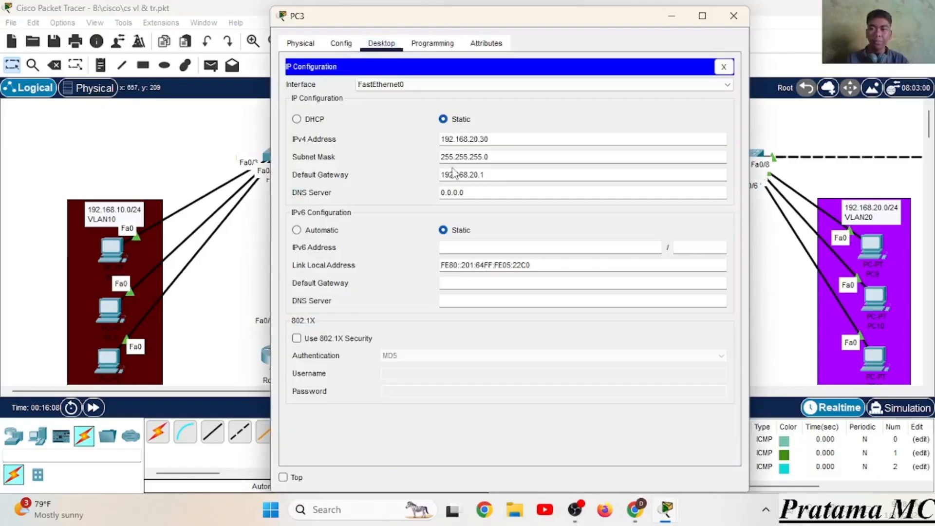
click(298, 122)
drag(487, 21, 666, 38)
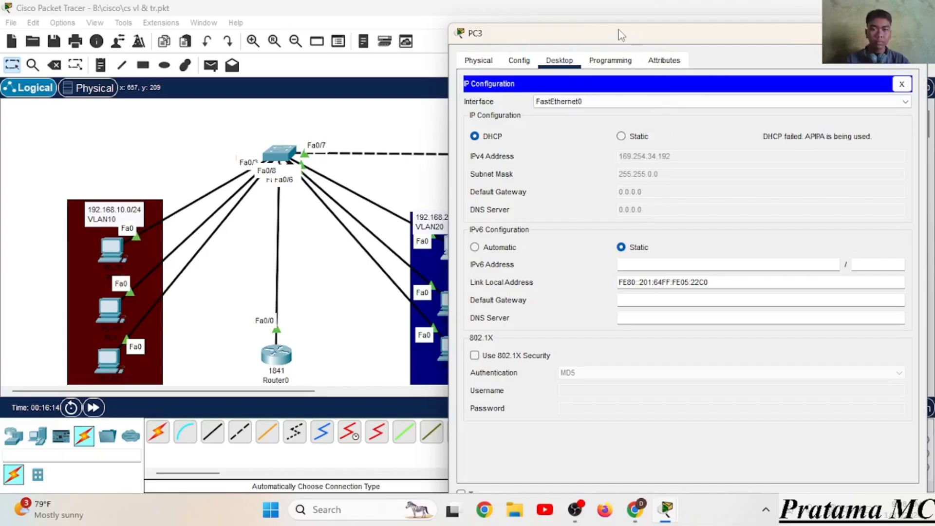
drag(622, 34, 630, 34)
- Switch PC4 in the blue VLAN20 group to obtain its IP configuration by DHCP
click(449, 315)
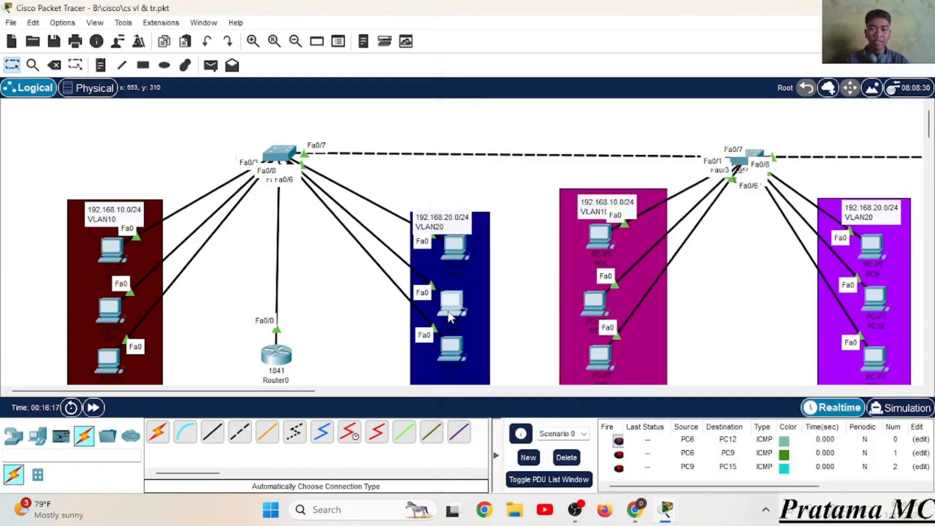
click(450, 315)
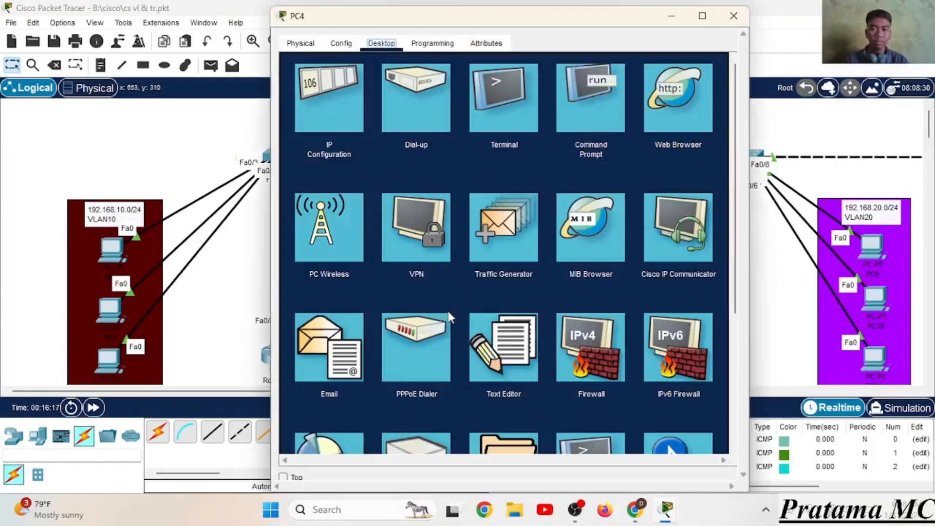
click(326, 108)
click(304, 122)
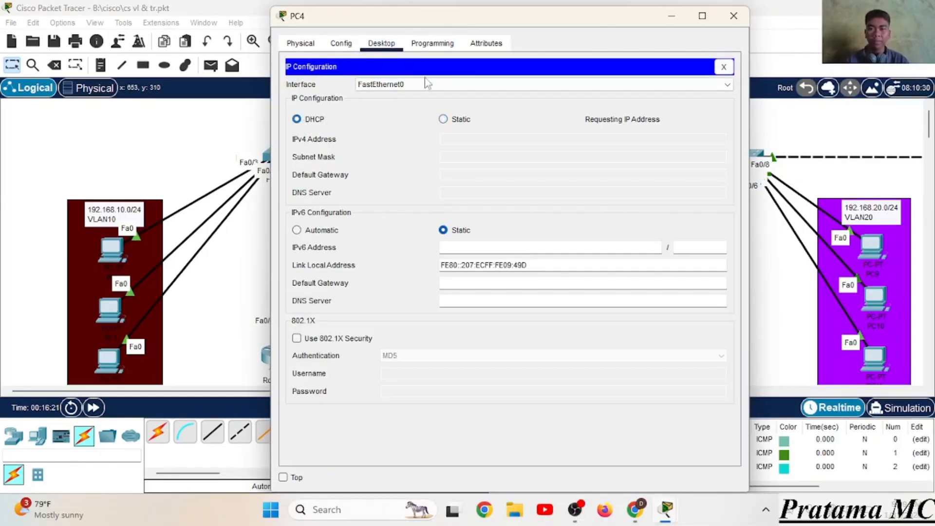
drag(432, 18, 615, 27)
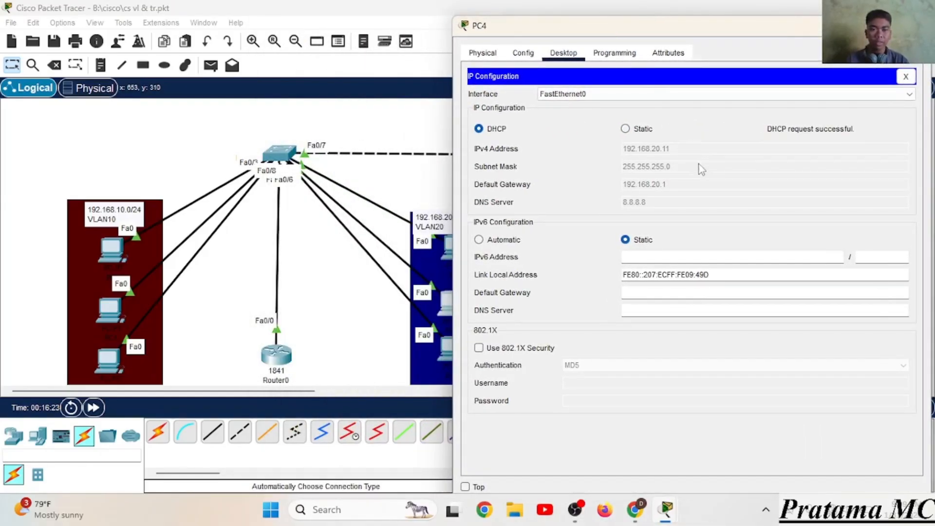
- Switch PC5 in the blue VLAN20 group from static addressing to DHCP and close its window
click(445, 347)
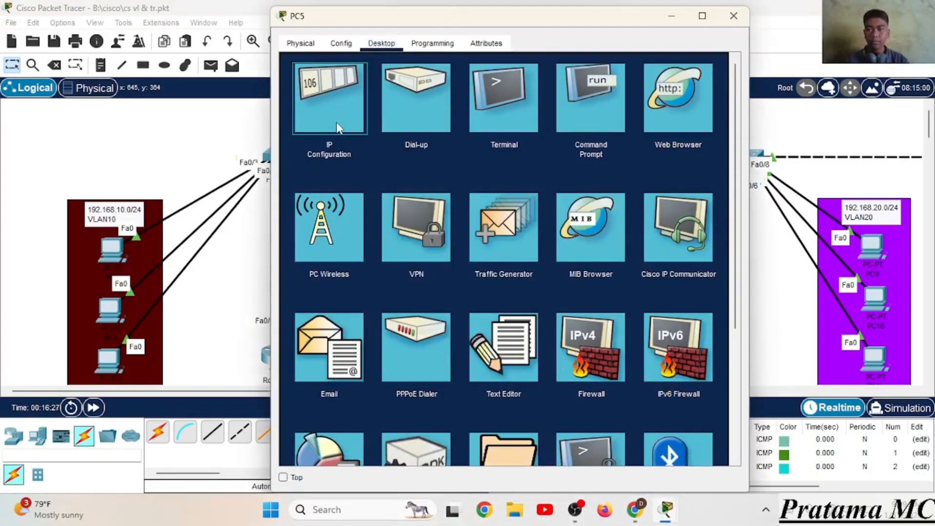
click(336, 121)
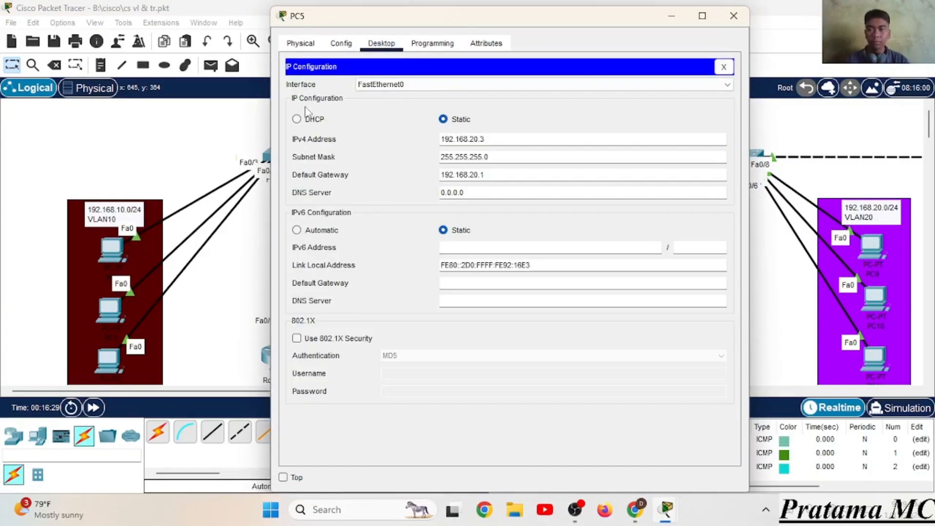
click(301, 121)
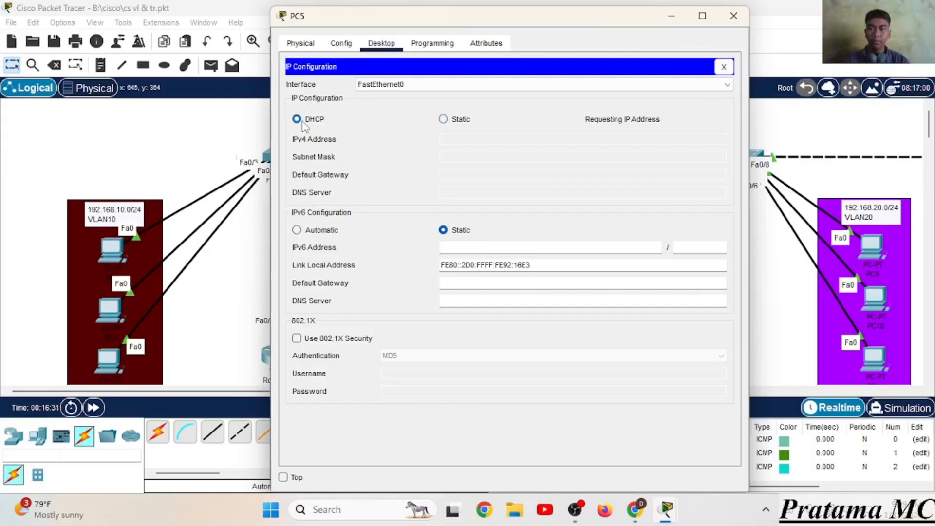
click(744, 15)
- Request PC3's address again by switching its IP configuration to static and back to DHCP
click(451, 346)
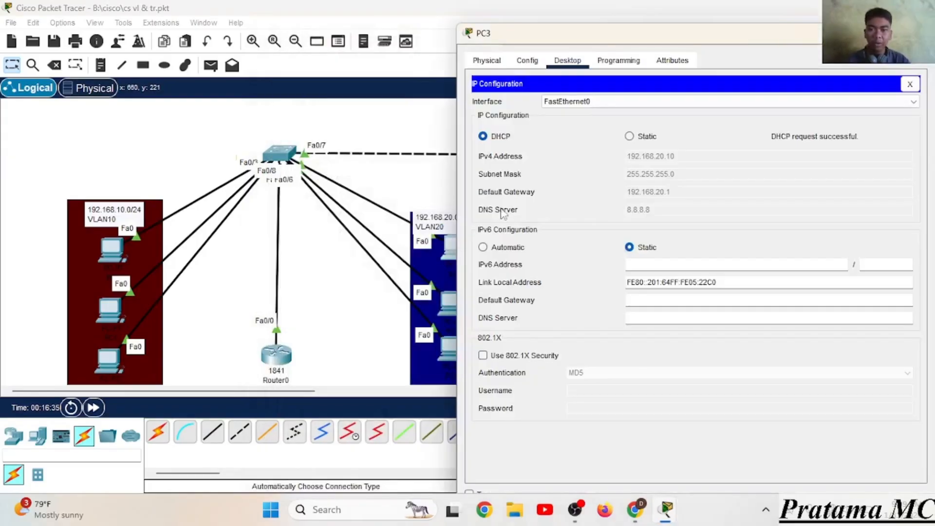
click(630, 136)
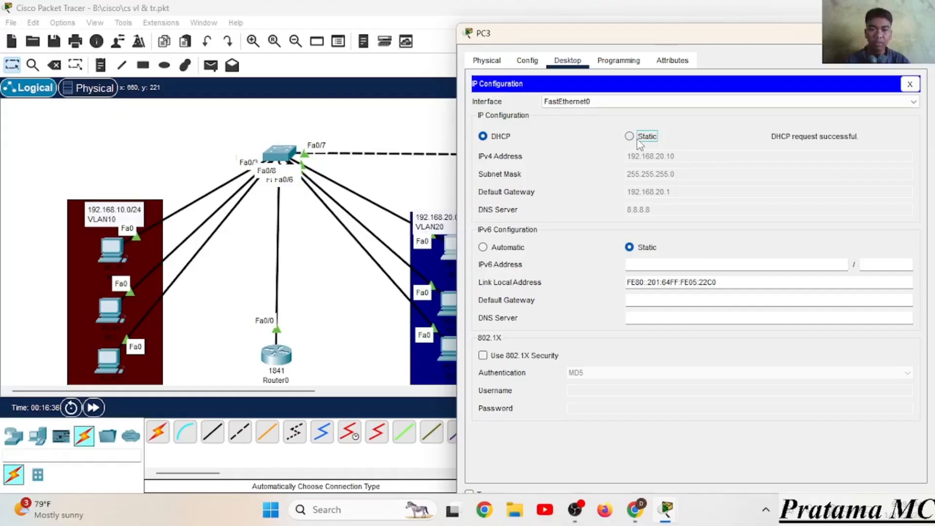
click(484, 138)
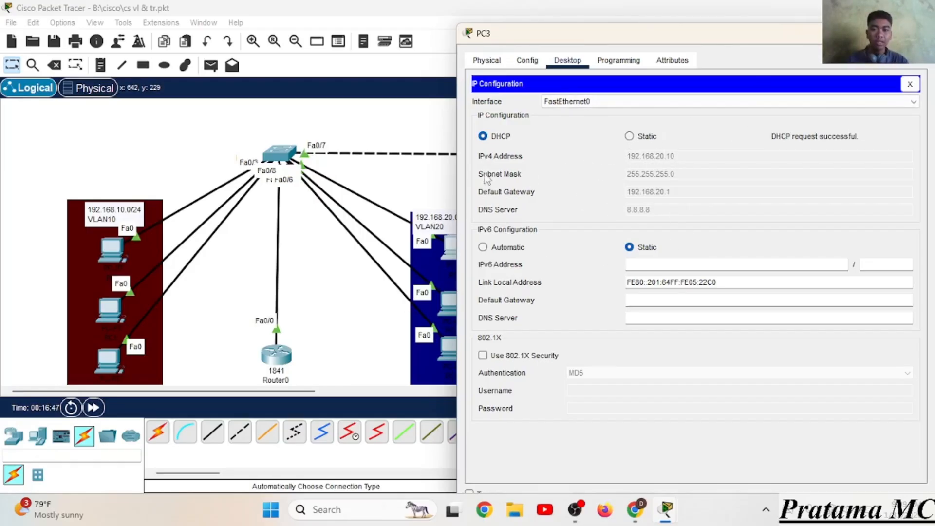
click(920, 33)
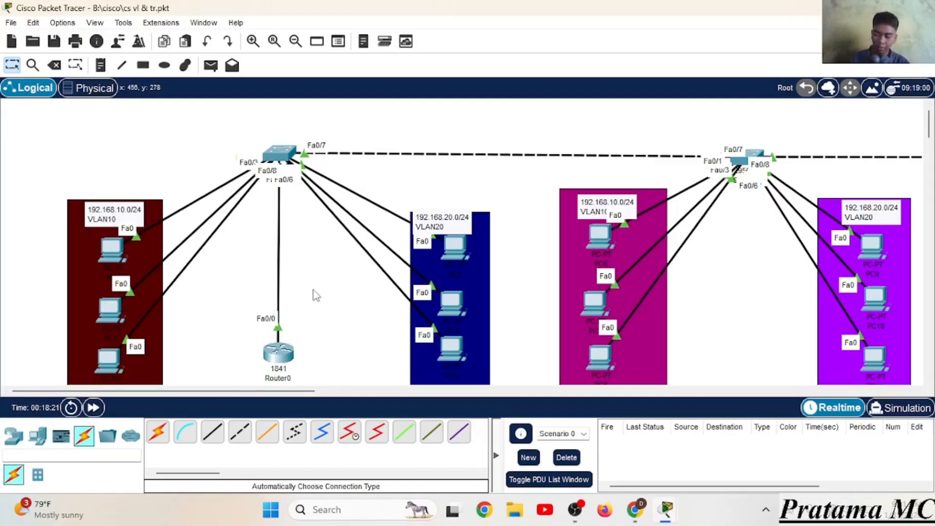
- Open the command line of Multilayer Switch0 and enter global configuration mode with en and conf t
scroll(523, 298, right, 10)
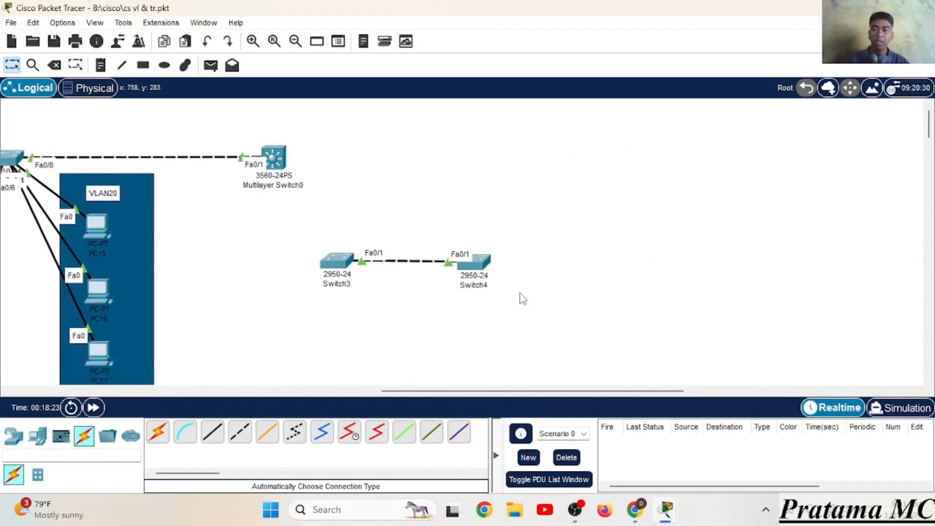
scroll(521, 299, right, 3)
scroll(522, 299, left, 3)
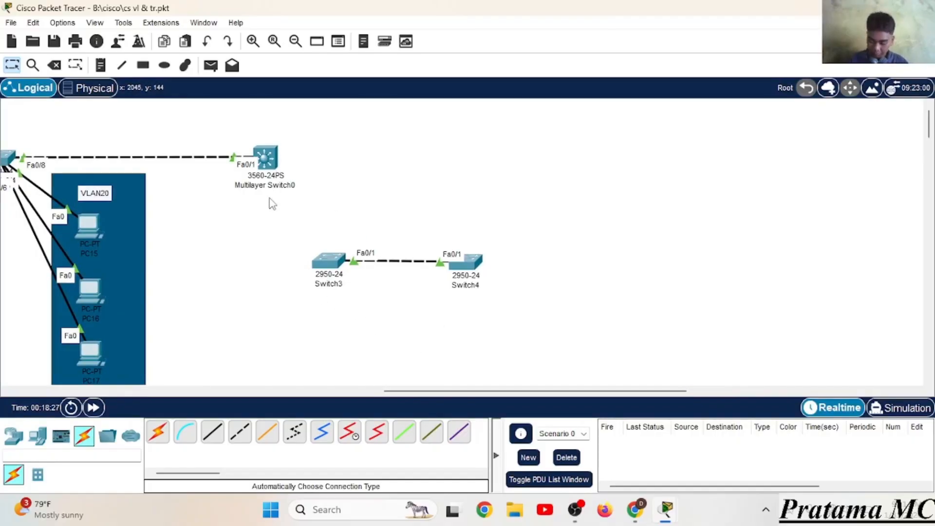
scroll(272, 203, left, 2)
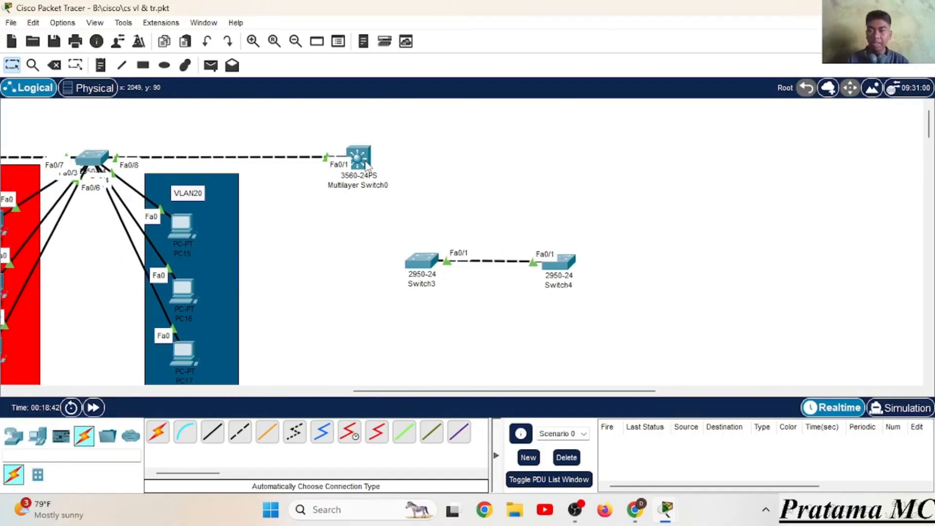
click(366, 166)
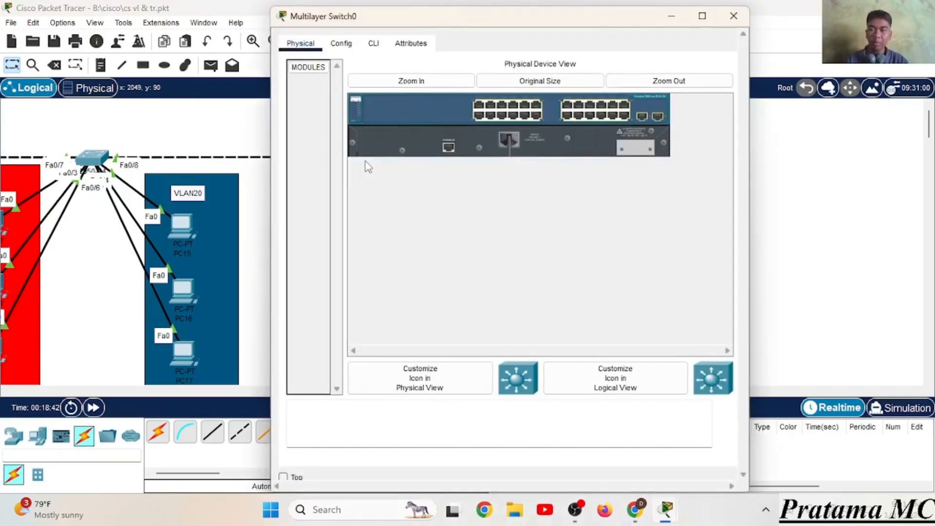
click(373, 43)
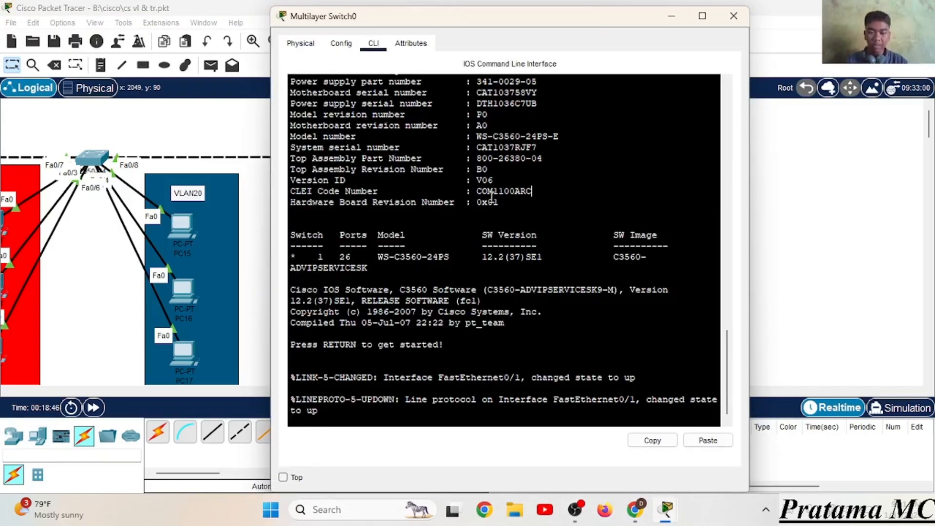
key(Return)
text(en)
key(Return)
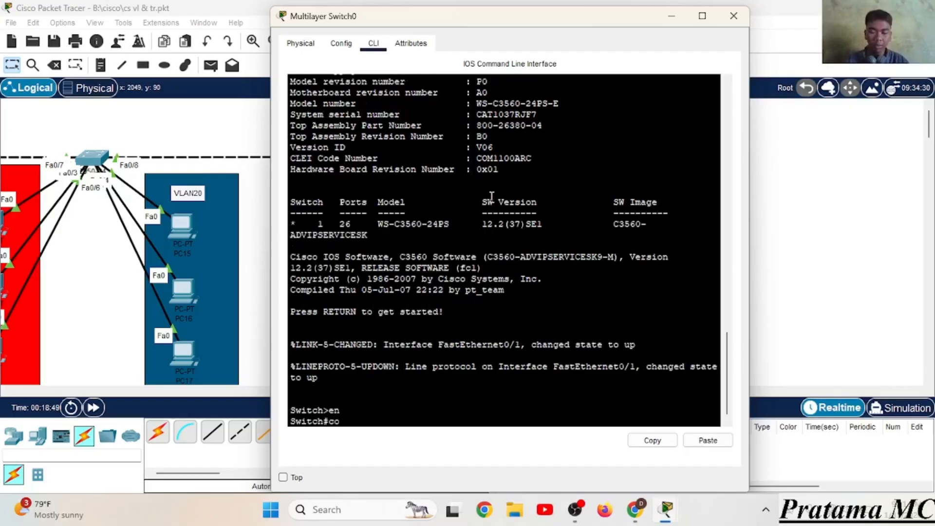
text(conf t)
key(Return)
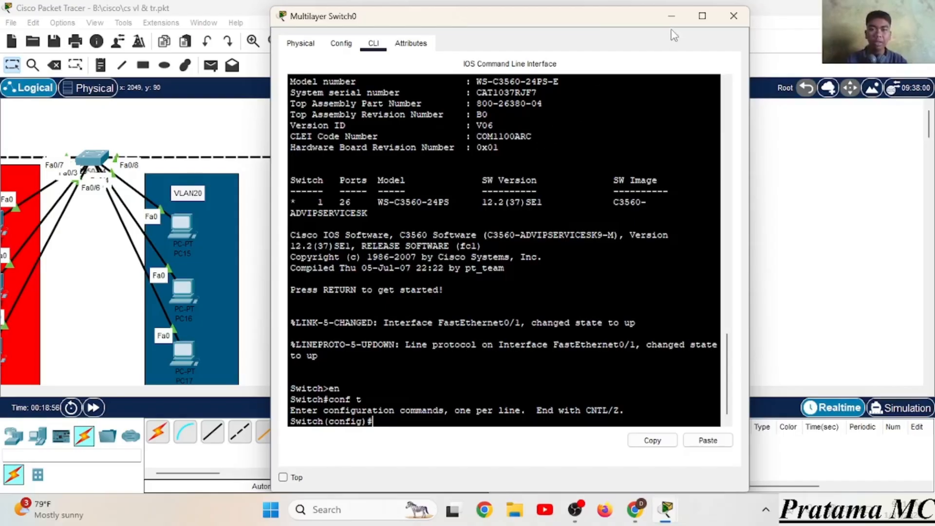
drag(609, 21, 794, 37)
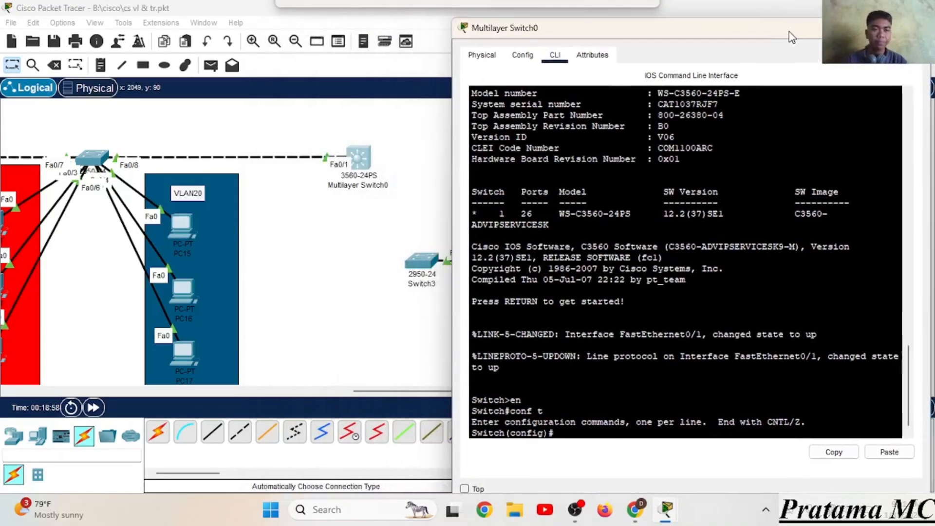
- Open Switch2's command line, enter global configuration mode with en and conf t, and try to list its VLANs with sh vlan br
click(95, 157)
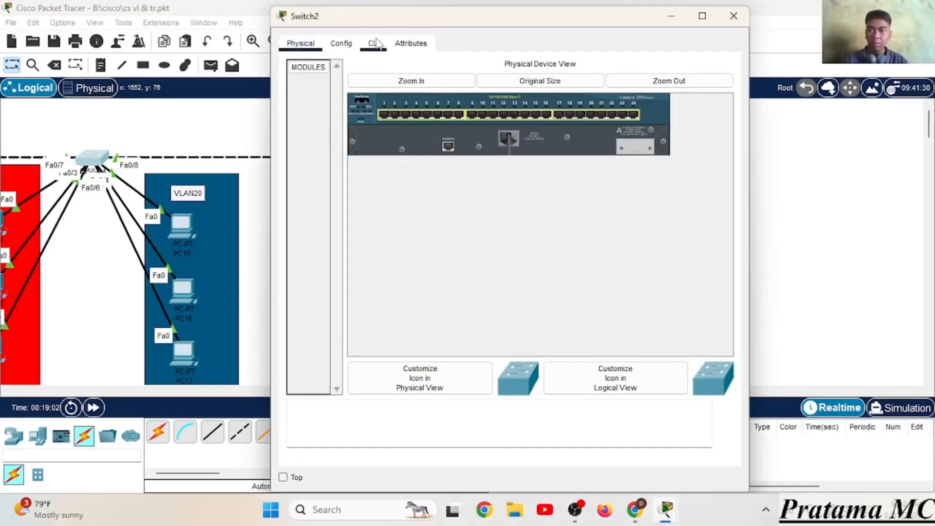
click(373, 43)
key(Return)
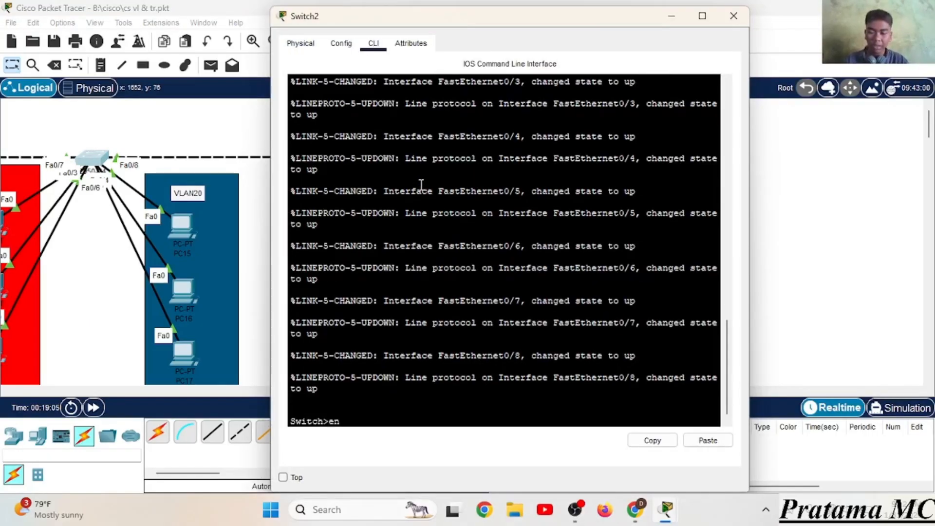
text(en)
key(Return)
text(conf t)
key(Return)
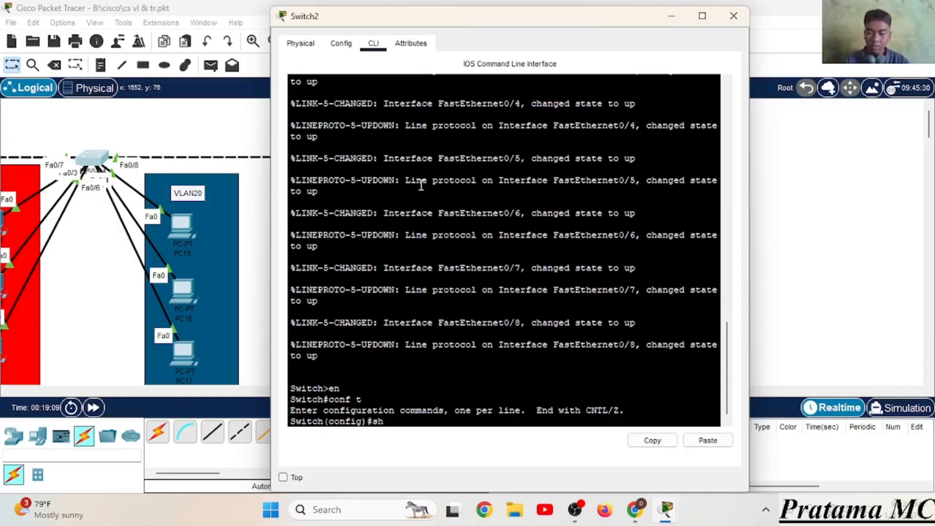
text(sh vlan )
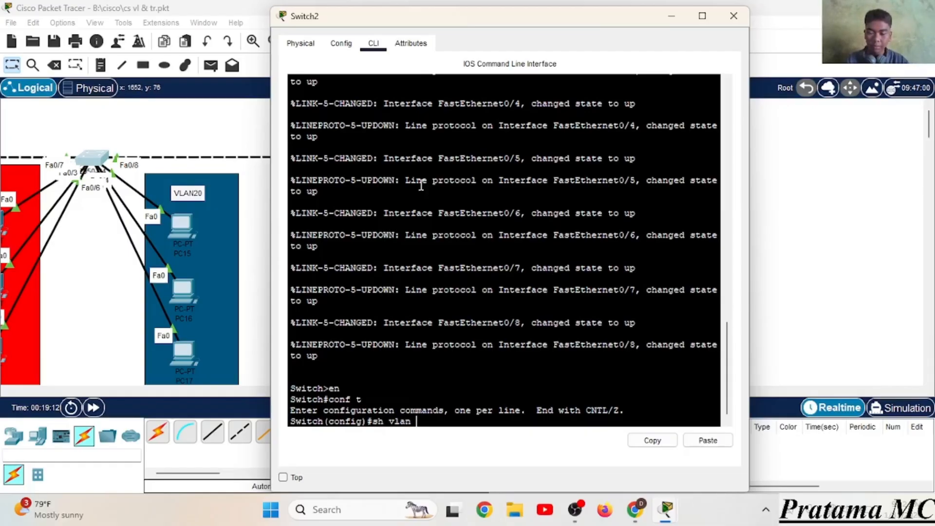
text(br)
key(Return)
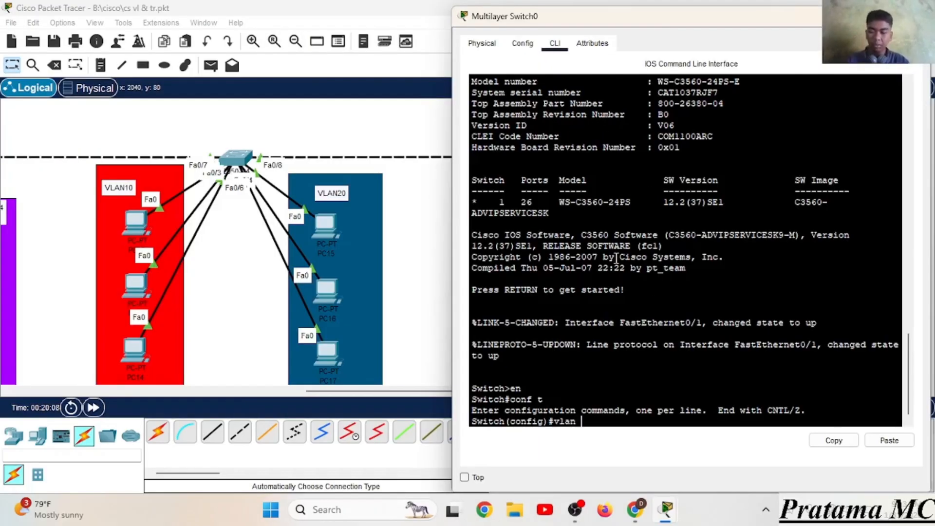
- Create VLAN 10 on Multilayer Switch0, name it VLAN10, and exit to global configuration mode
key(Return)
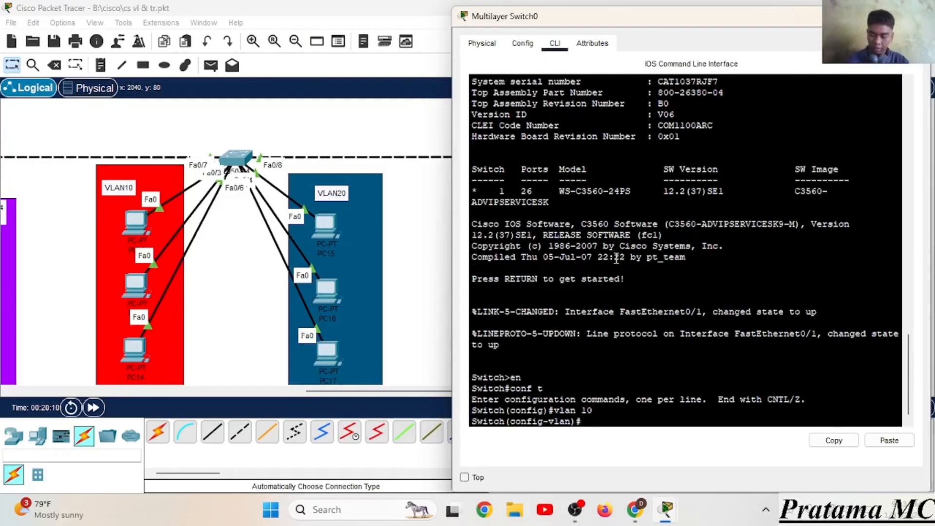
text(name)
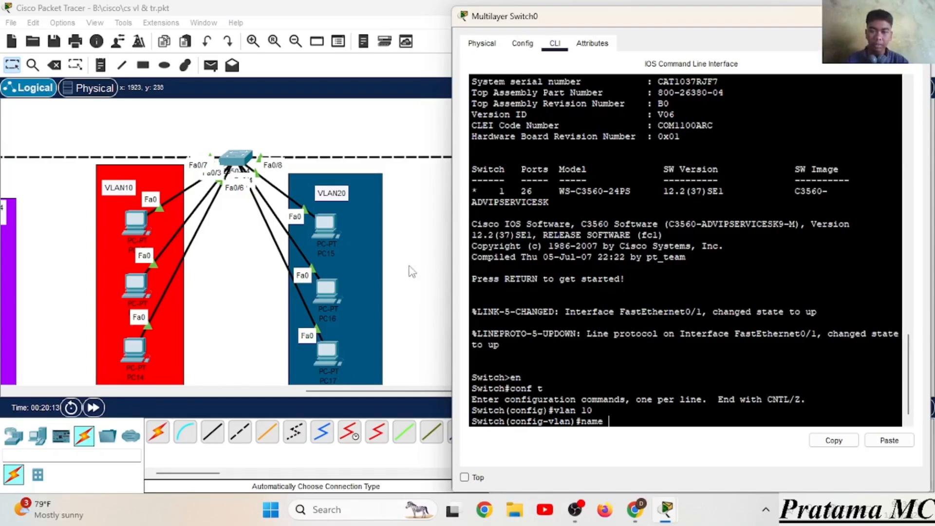
scroll(278, 187, right, 2)
scroll(279, 187, right, 2)
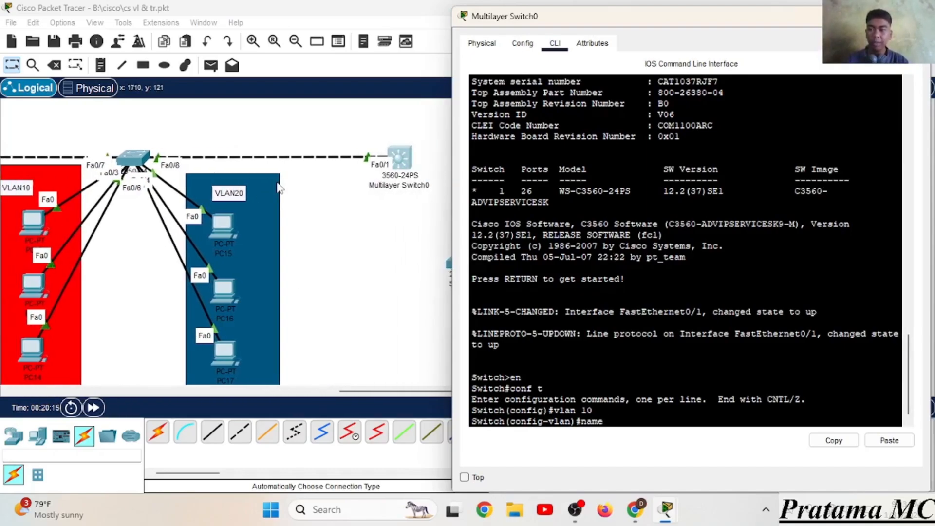
scroll(279, 187, left, 2)
scroll(278, 188, right, 1)
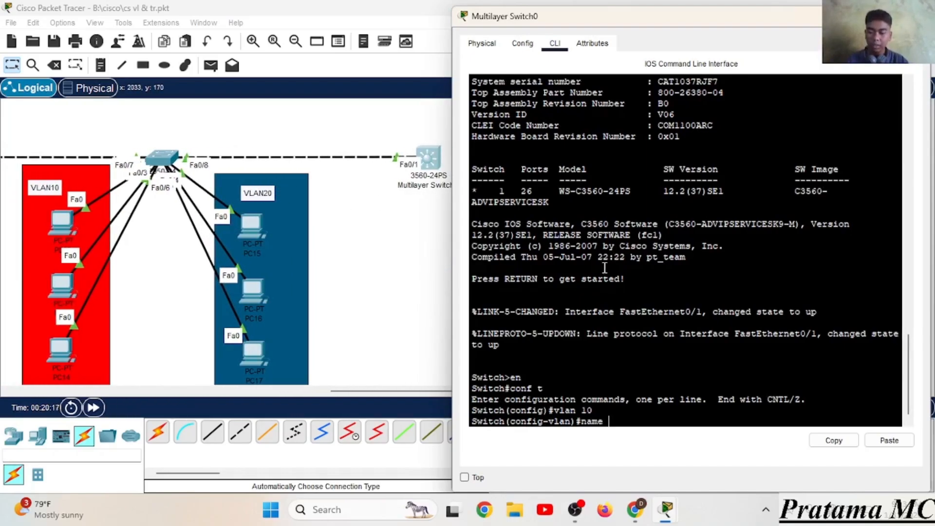
text(VLAN10)
key(Return)
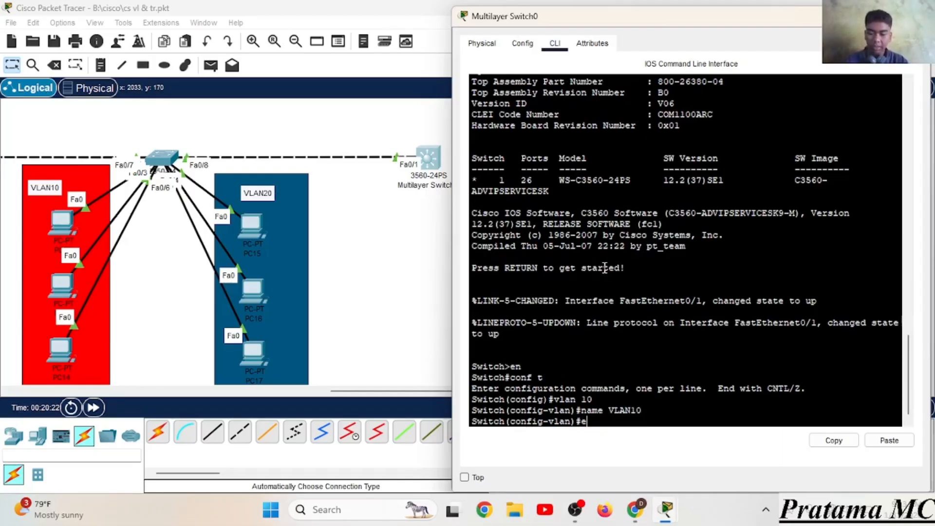
text(exit)
key(Return)
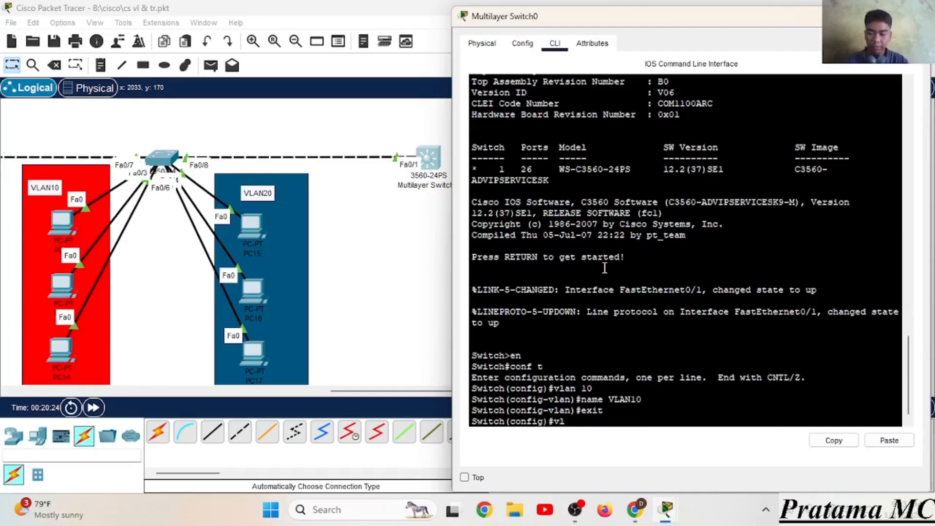
- Create VLAN 20 on Multilayer Switch0 with the name VLAN20 and exit its VLAN configuration
text(vl 20)
key(Return)
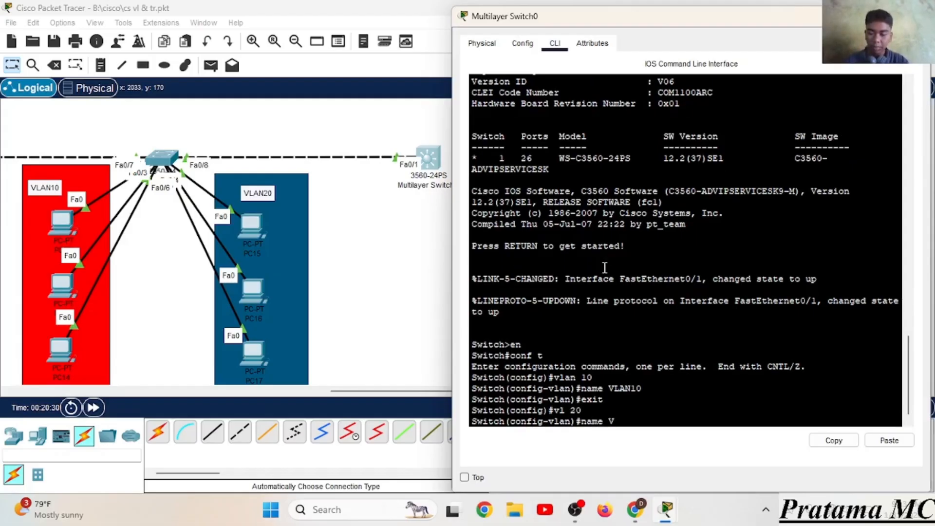
text(name VLAN20)
key(Return)
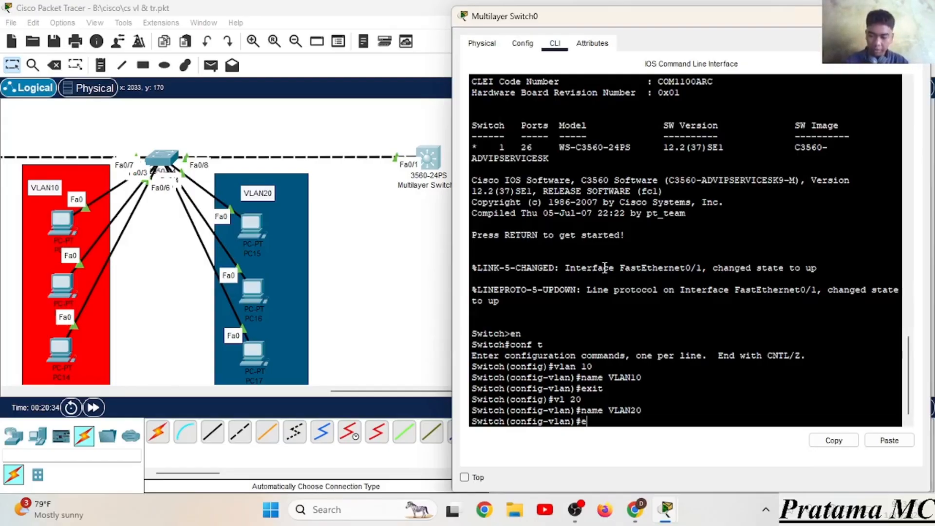
text(exit)
key(Return)
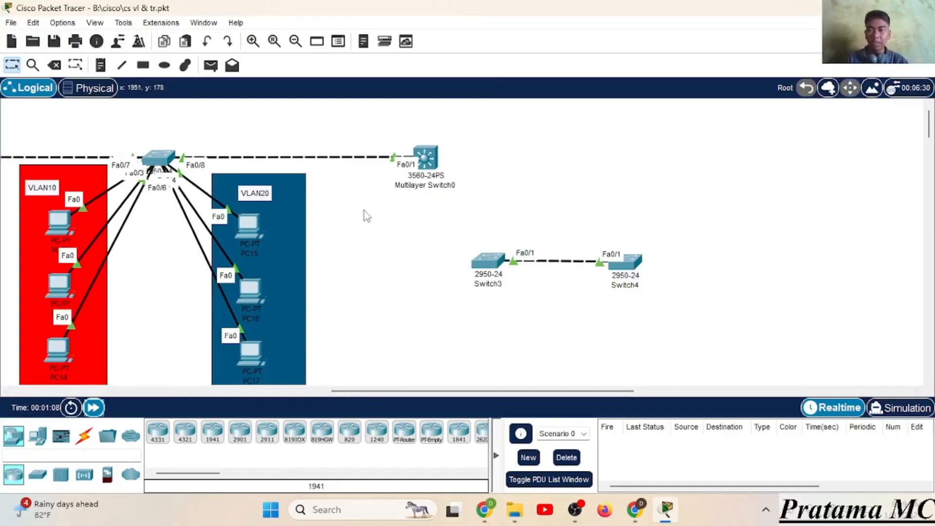
- Place two PCs side by side below Multilayer Switch0, moving Switch3 to the far side of Switch4 to make room
click(37, 435)
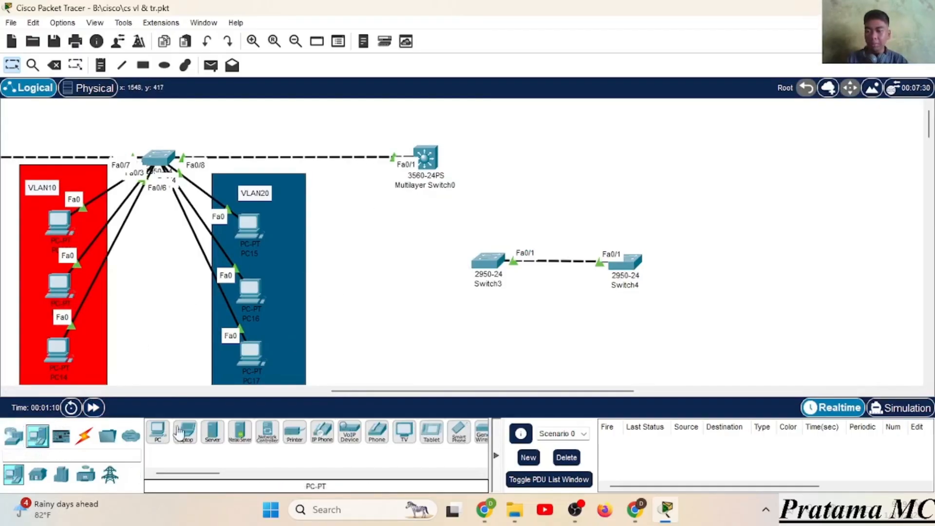
click(157, 431)
click(364, 248)
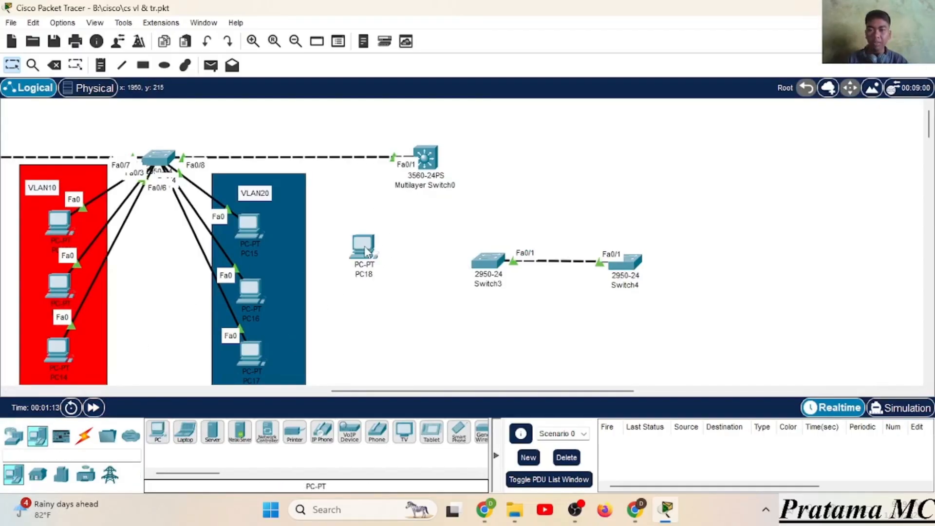
click(157, 431)
click(493, 242)
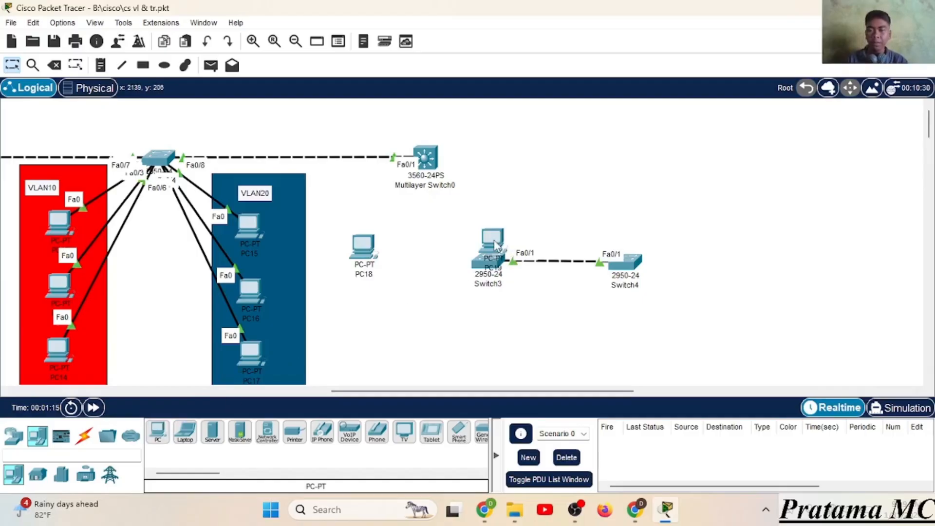
drag(490, 263, 783, 268)
drag(497, 247, 507, 251)
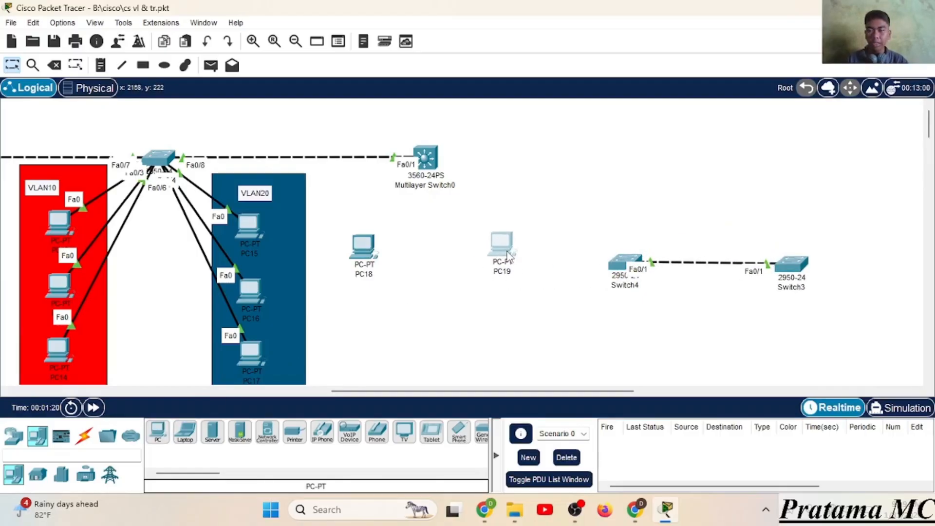
- Cable PC18 and PC19 to Multilayer Switch0 using the automatically chosen connection type
click(84, 435)
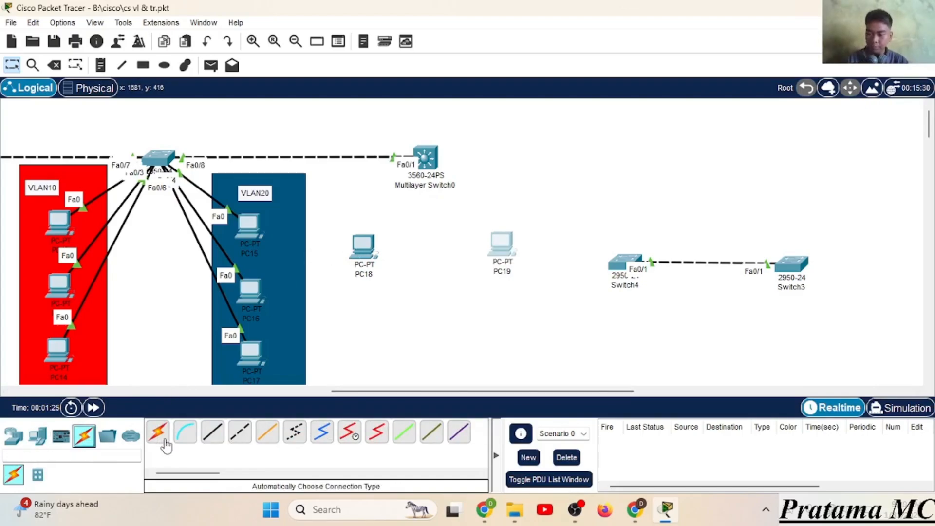
click(160, 438)
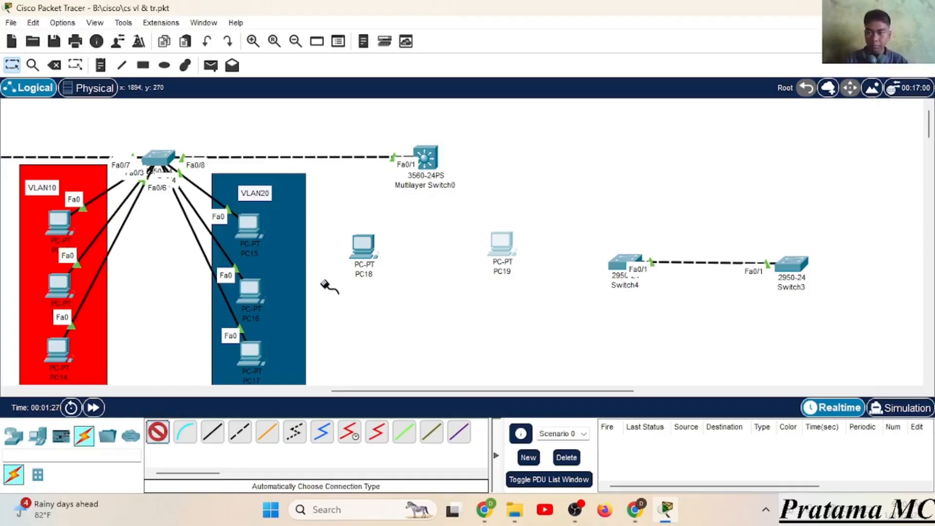
click(425, 158)
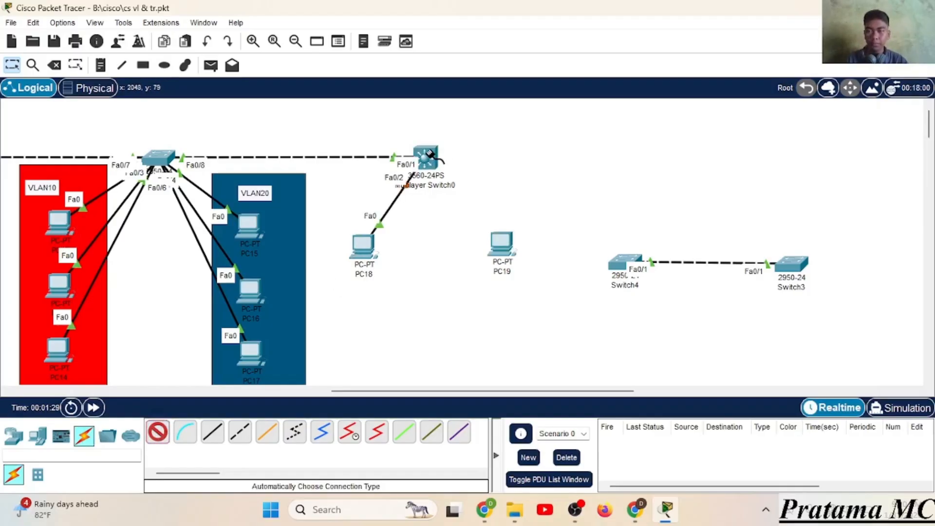
click(485, 224)
click(430, 158)
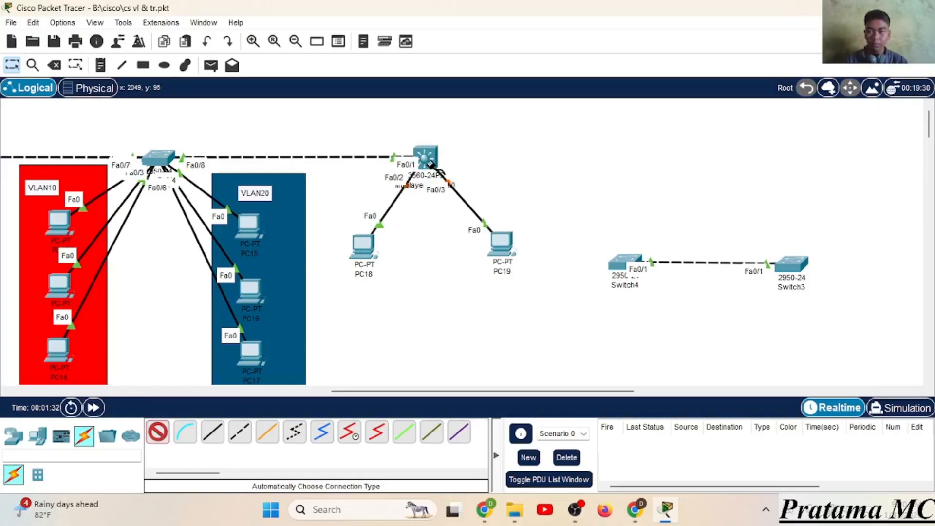
click(157, 439)
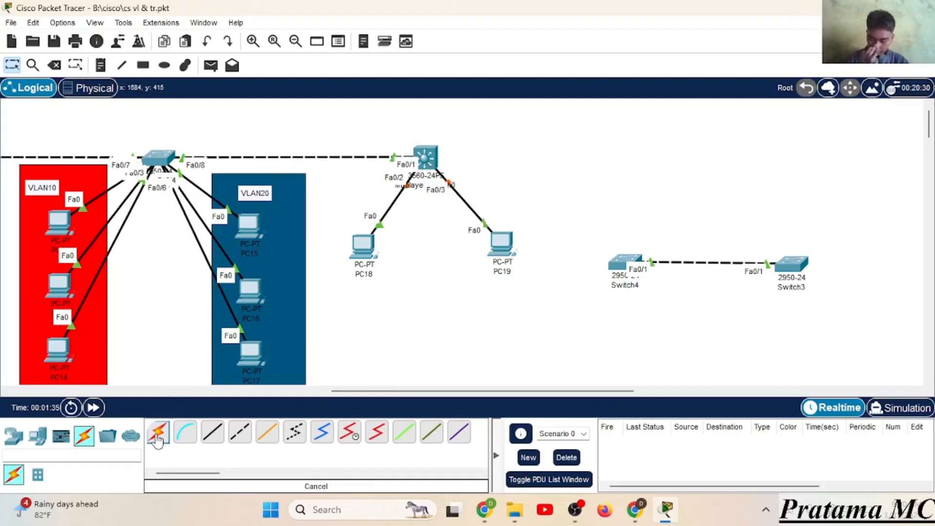
- Open Multilayer Switch0's command line beside the topology and move PC19 slightly closer to PC18
click(432, 152)
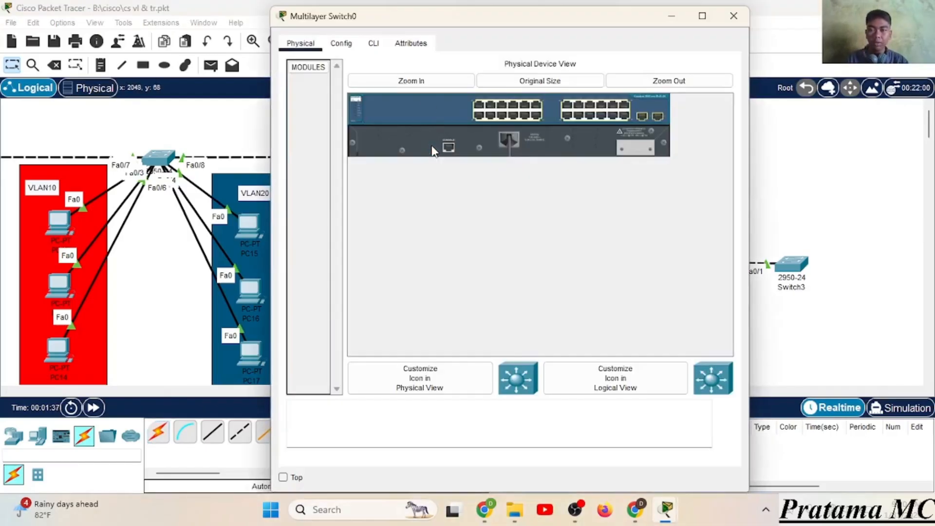
click(374, 44)
key(Return)
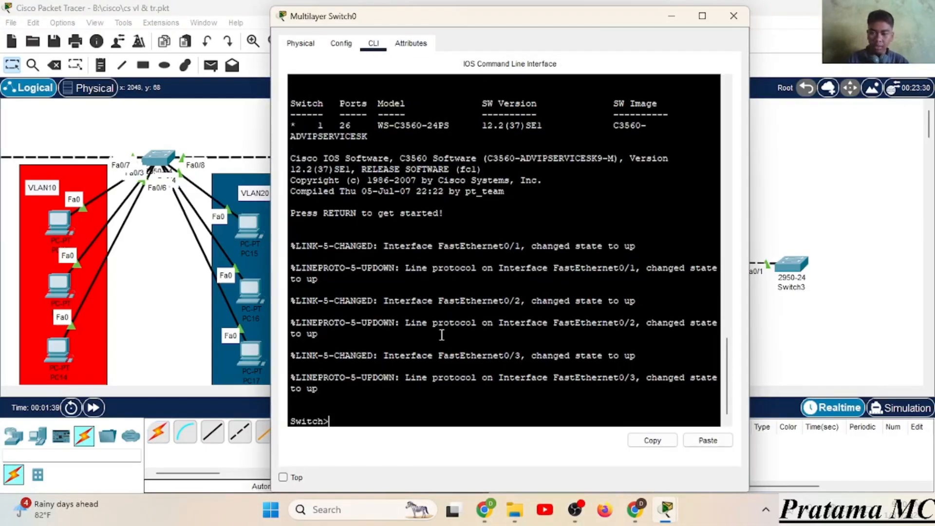
drag(703, 41, 728, 38)
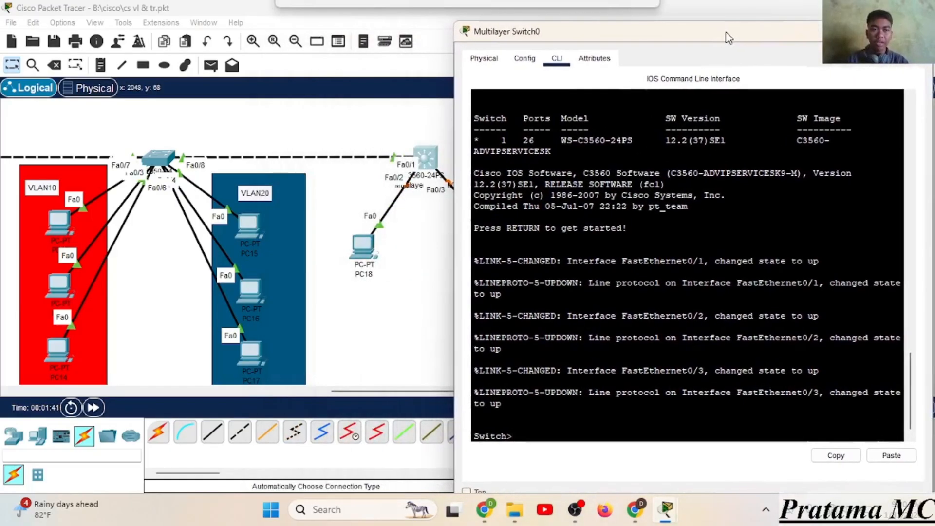
scroll(385, 232, right, 5)
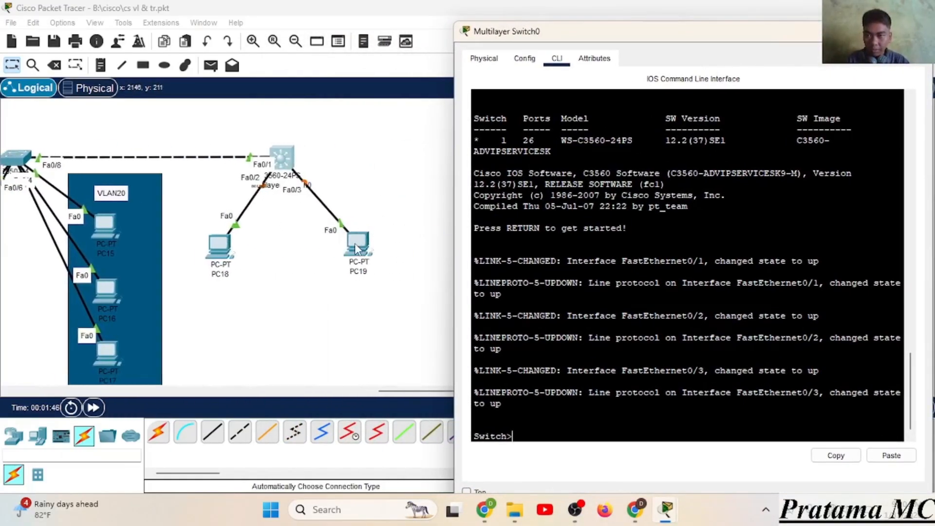
drag(359, 246, 334, 247)
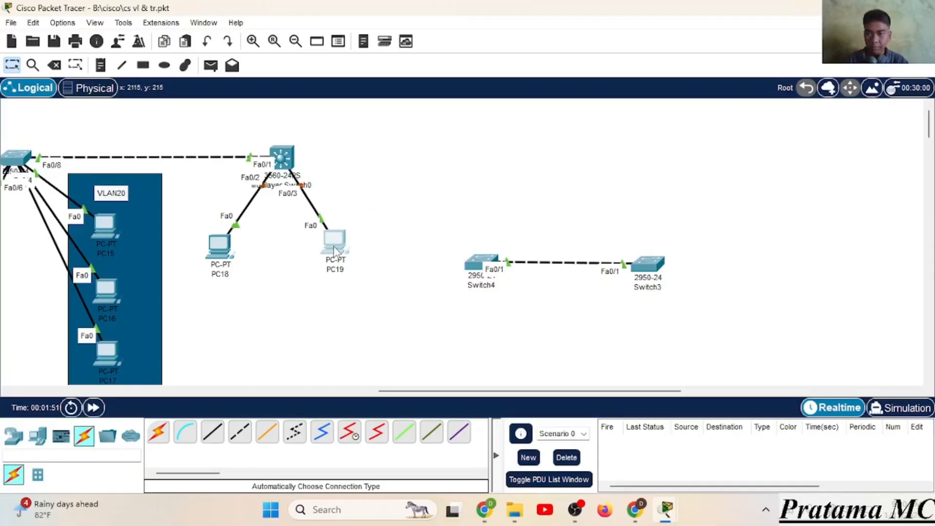
click(285, 160)
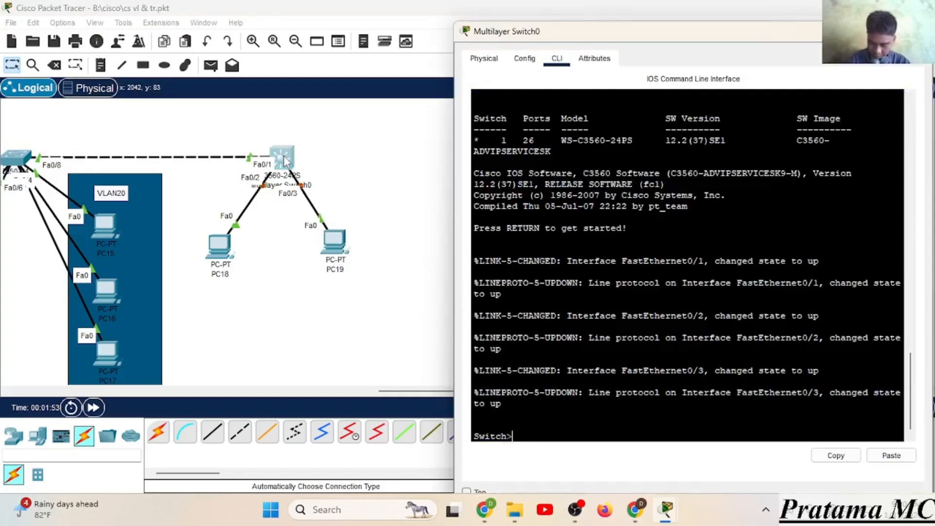
- Enter global configuration mode on Multilayer Switch0 with en and conf t, and open interface fa0/2 for configuration
text(en)
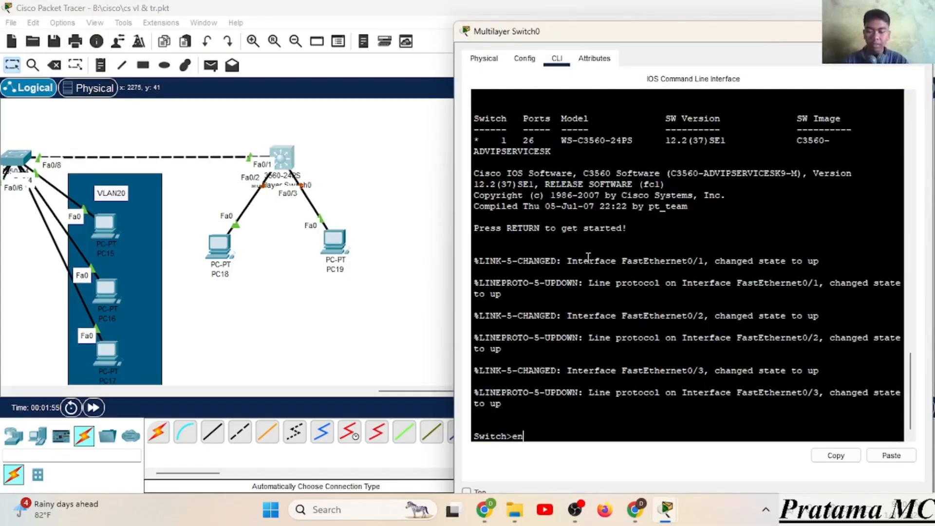
key(Return)
text(conf )
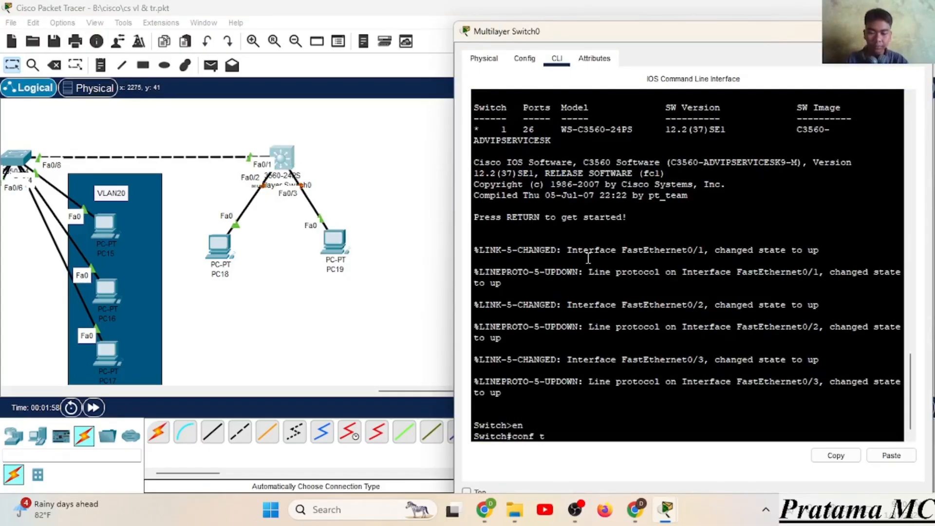
text(t)
key(Return)
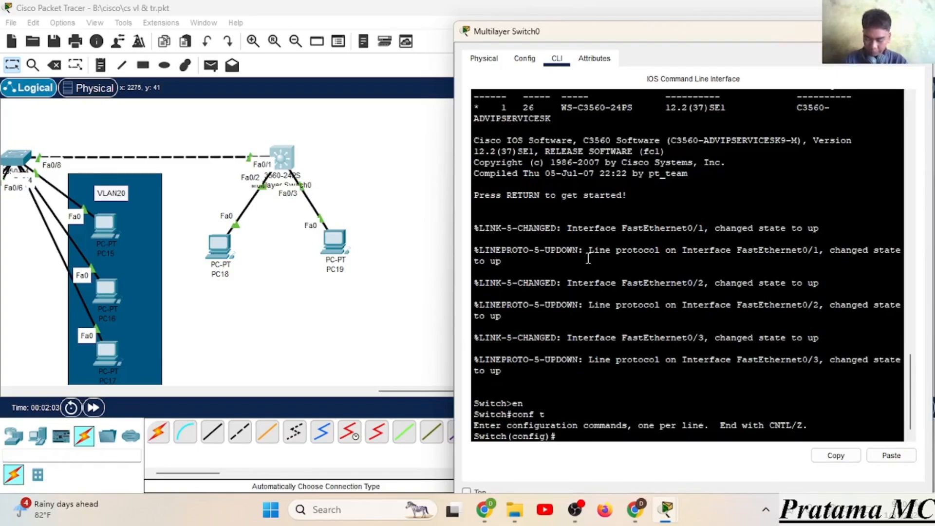
text(int fa 0)
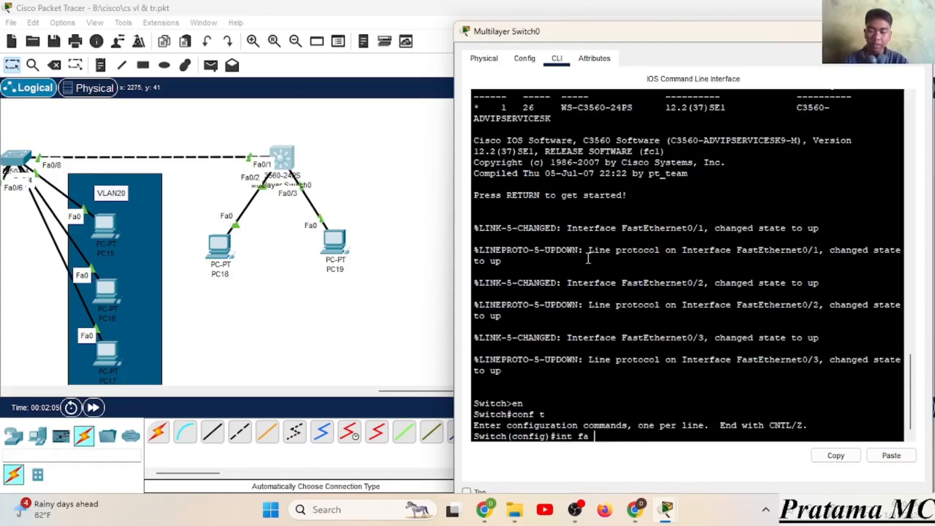
key(BackSpace)
key(BackSpace)
text(0/3)
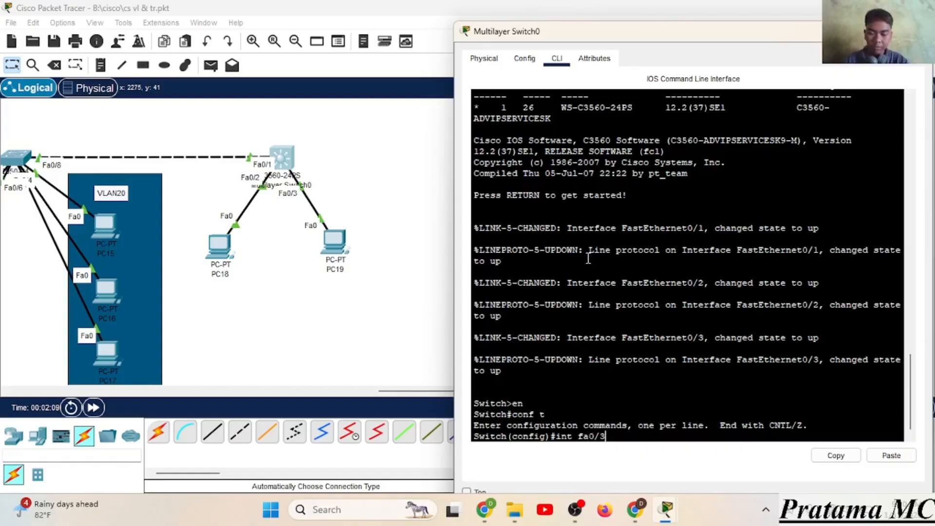
key(BackSpace)
text(2)
key(Return)
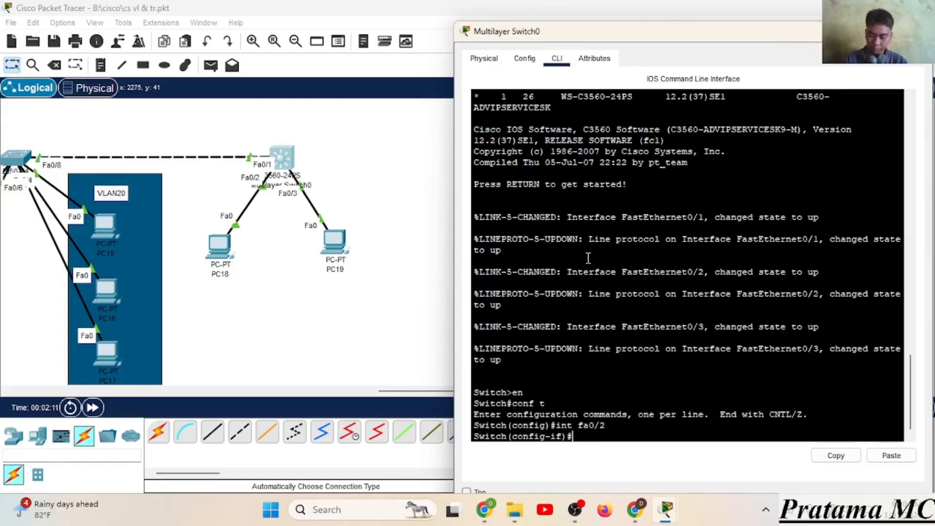
- Make fa0/2 an access port in VLAN 10 with sw mo ac and sw ac vl 10, and check the brief VLAN table
text(sw mo ac)
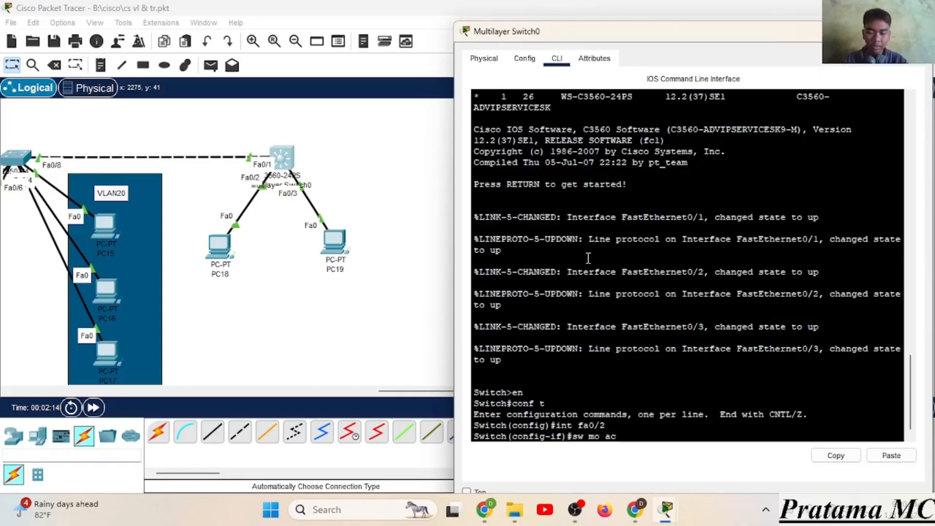
key(Return)
text(sw ac vl )
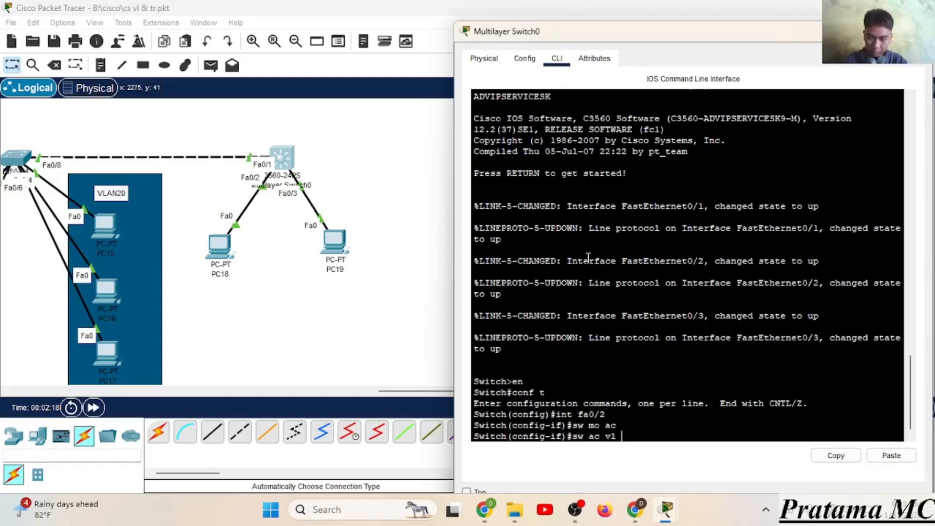
text(10)
key(Return)
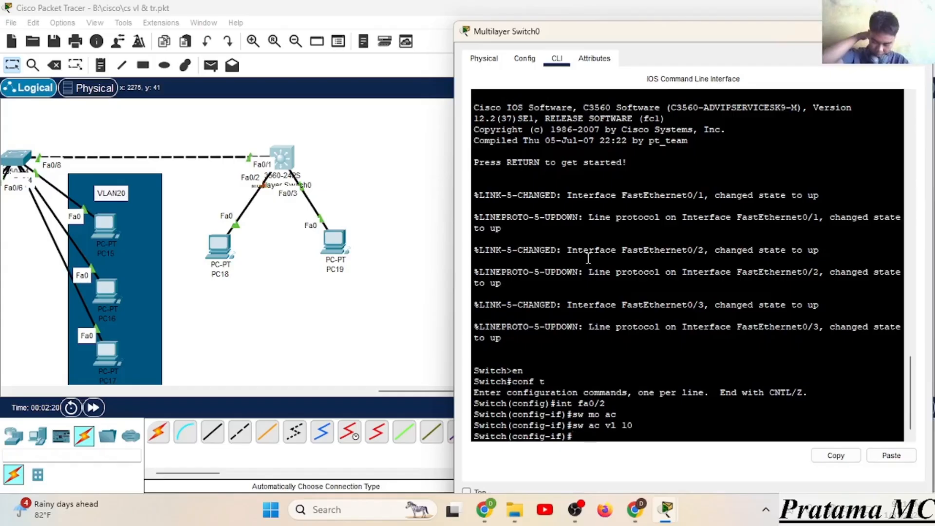
text(do )
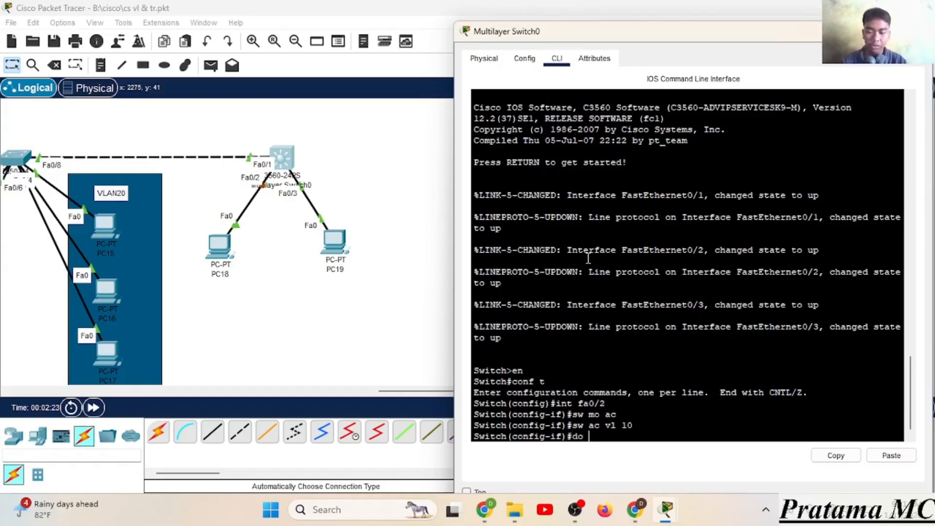
text(sh vl br)
key(Return)
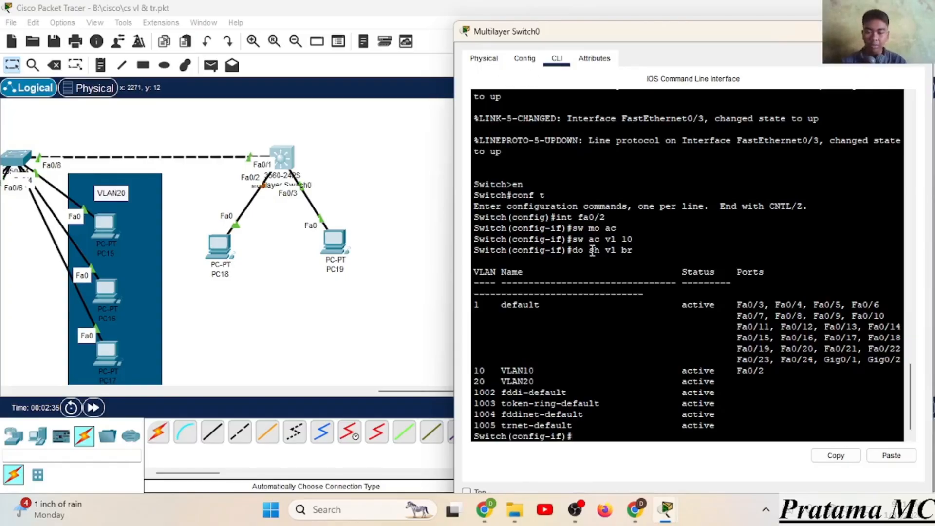
text(exit)
key(Return)
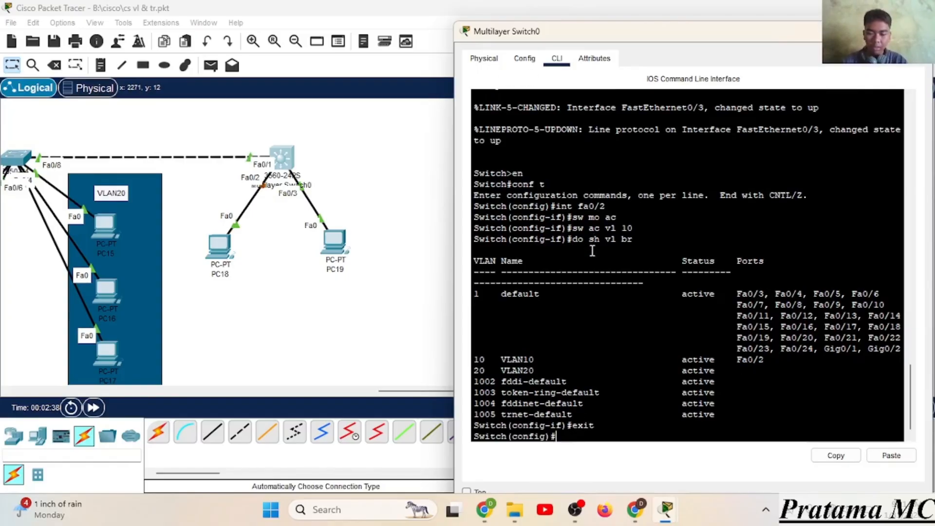
- Make fa0/3 an access port in VLAN 20 with sw mo ac and sw ac vl 20, and check the brief VLAN table
text(int f)
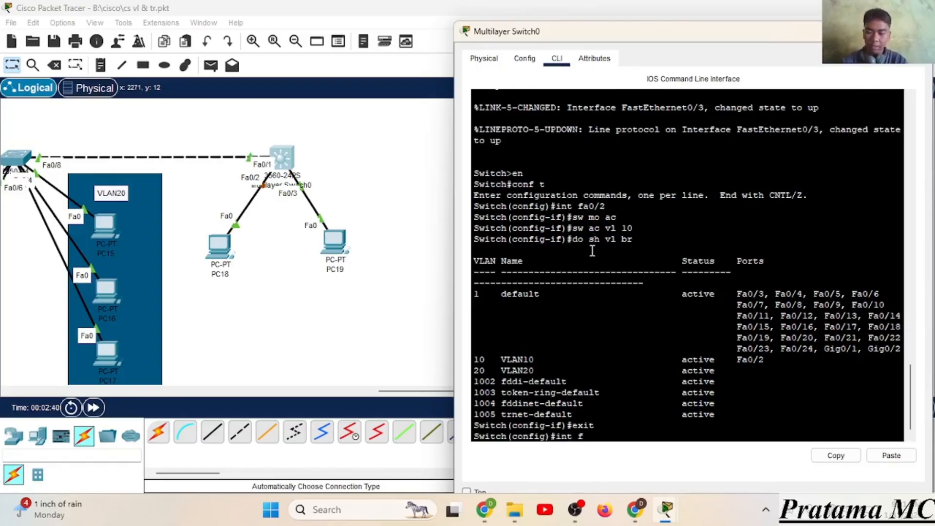
text(a0/3)
key(Return)
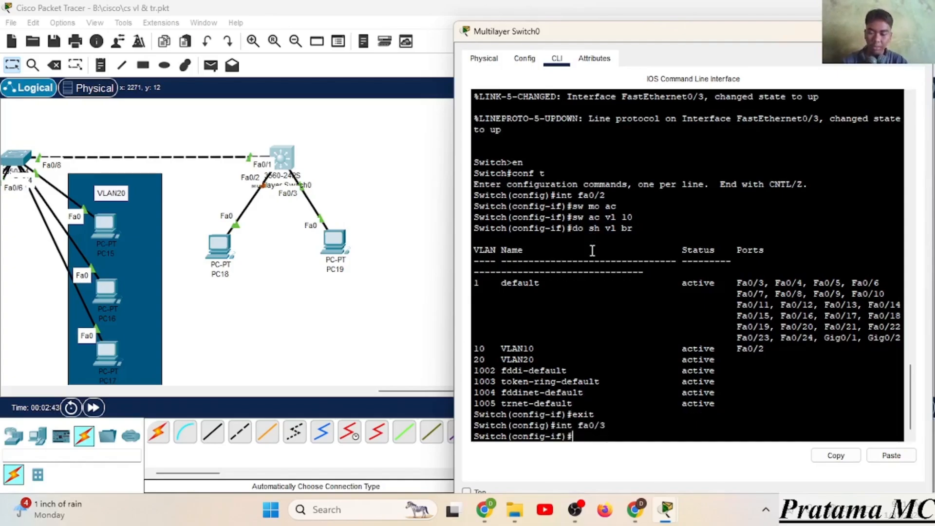
text(sw mo ac)
key(Return)
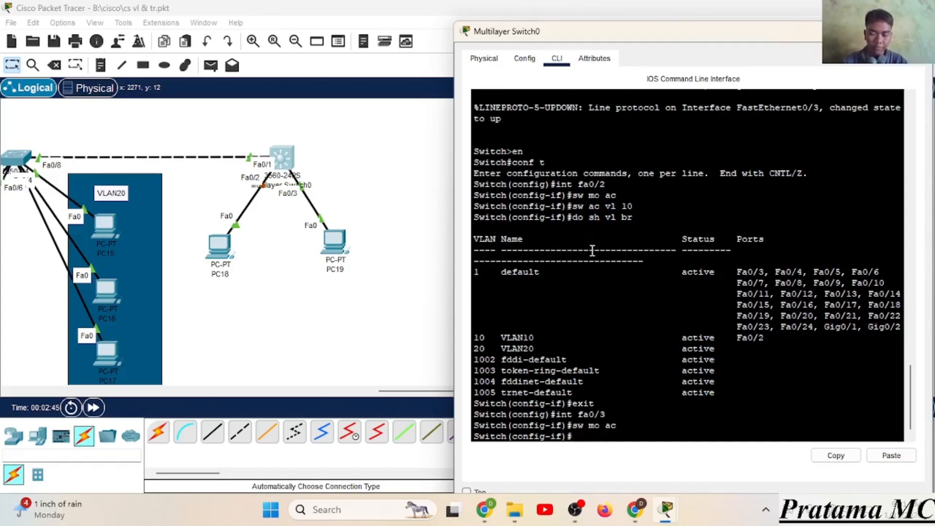
text(sw ac vl )
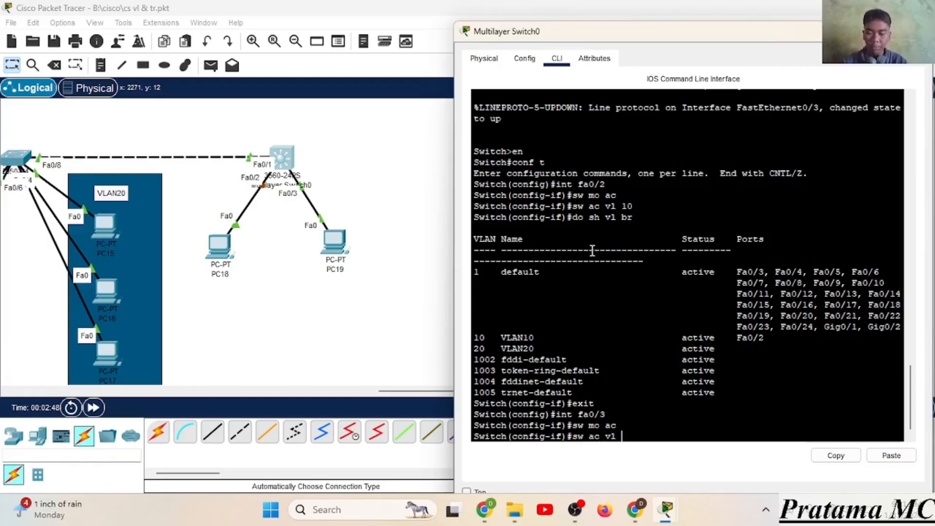
text(20)
key(Return)
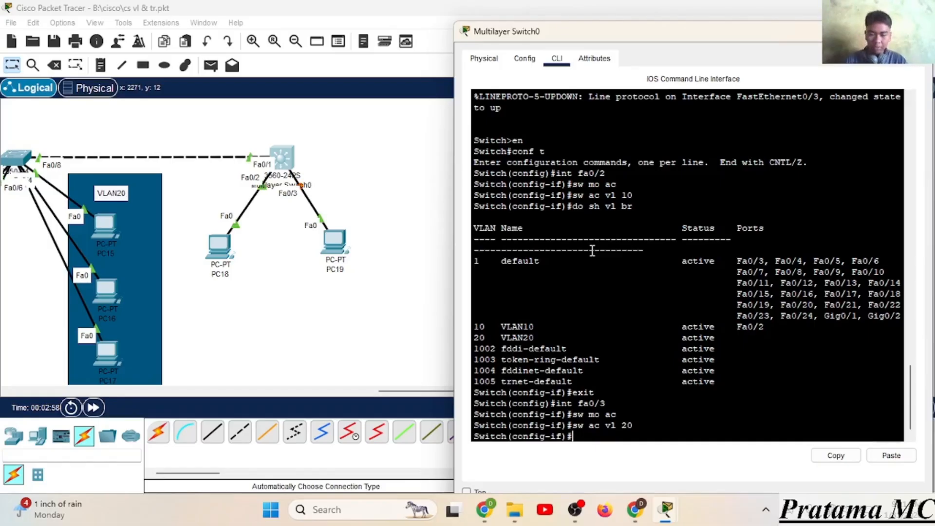
text(o sh vl br)
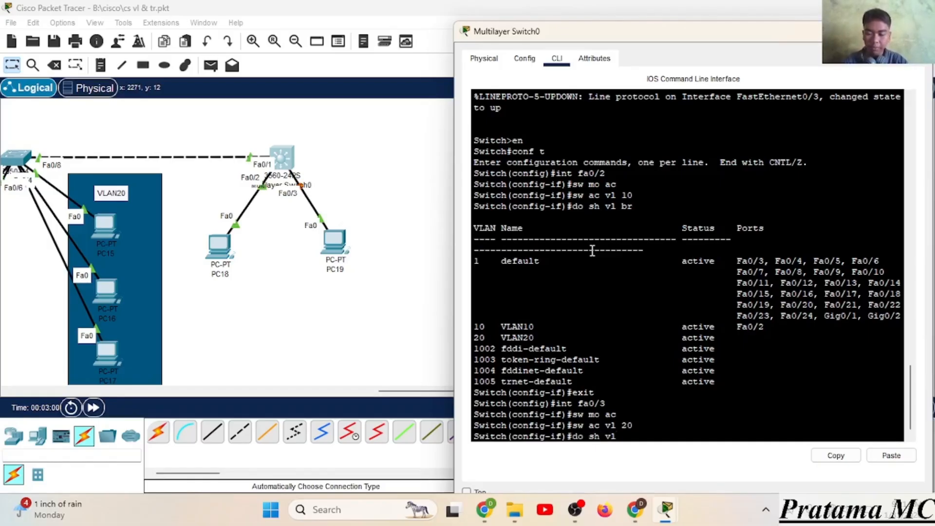
key(Return)
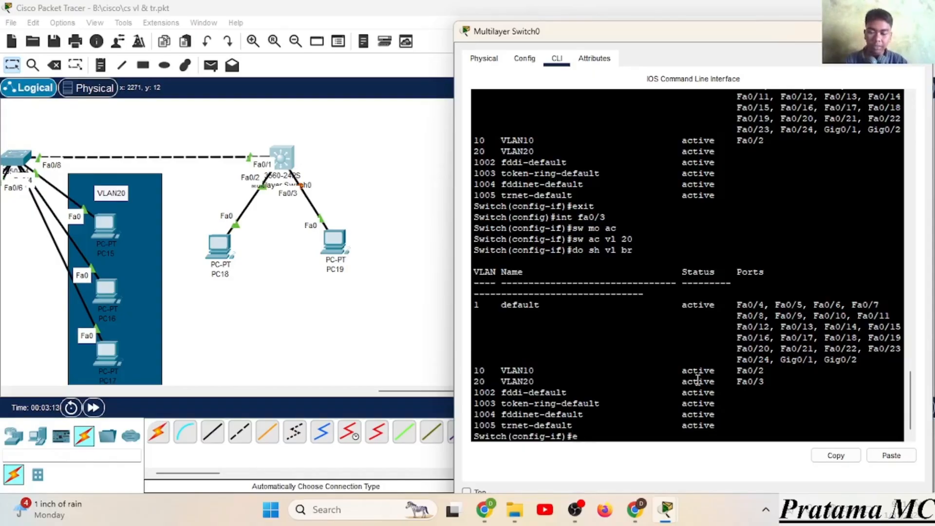
text(exit)
key(Return)
- Try to assign IP address 192.168.10.1 with mask 255.255.255.0 directly to interface fa0/1
text(int f)
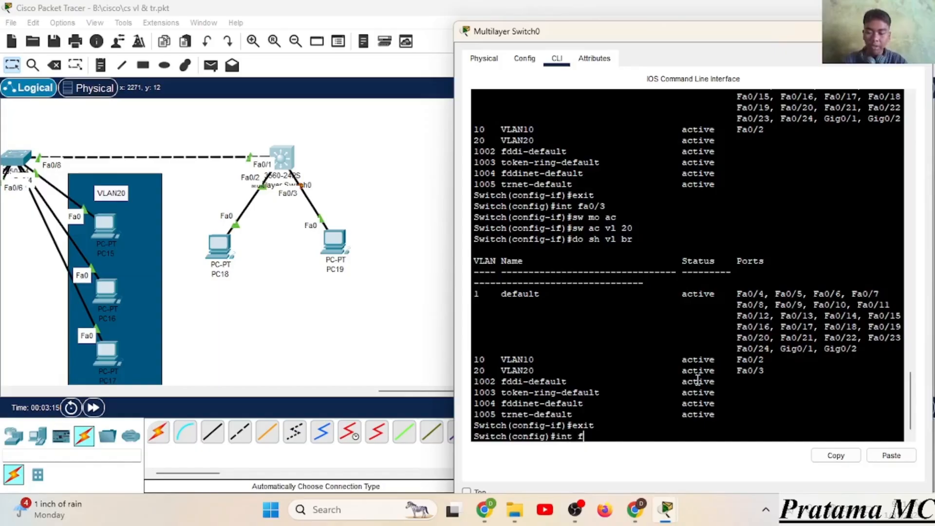
text(a0/1)
key(Return)
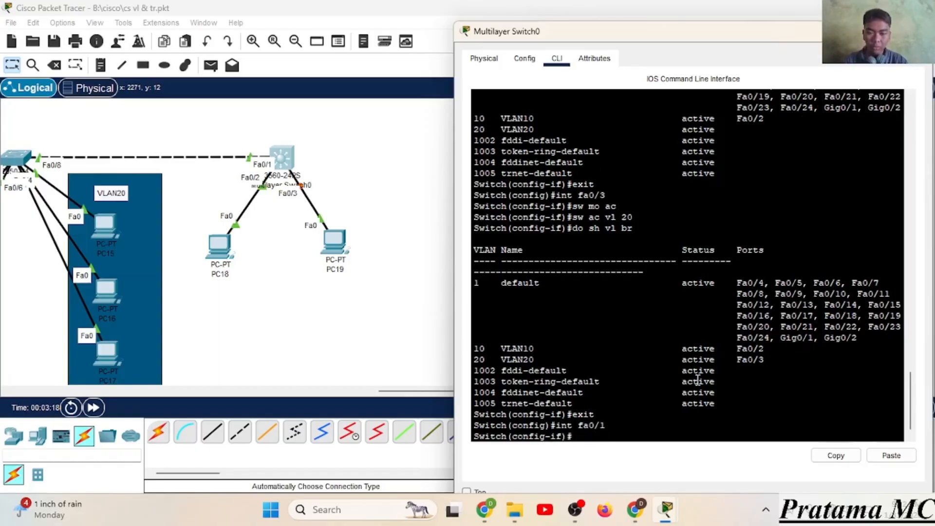
text(i)
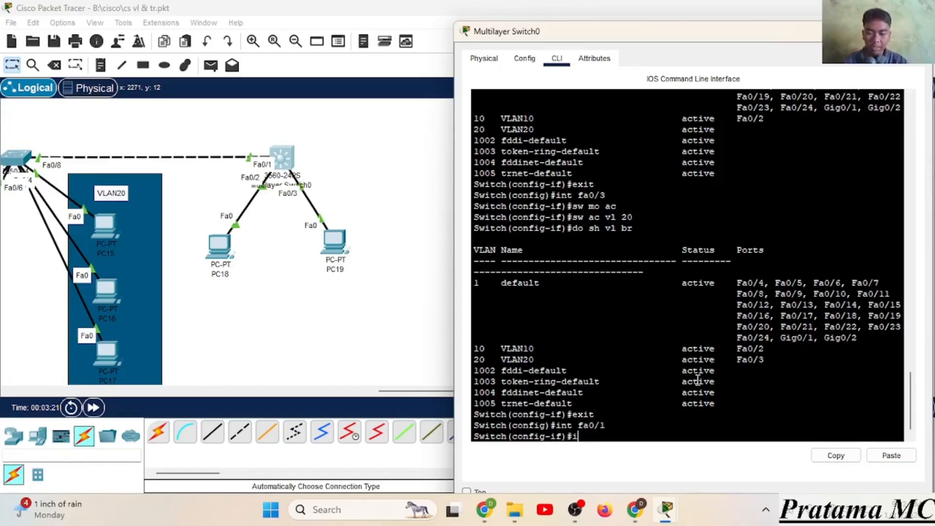
text(p add 19)
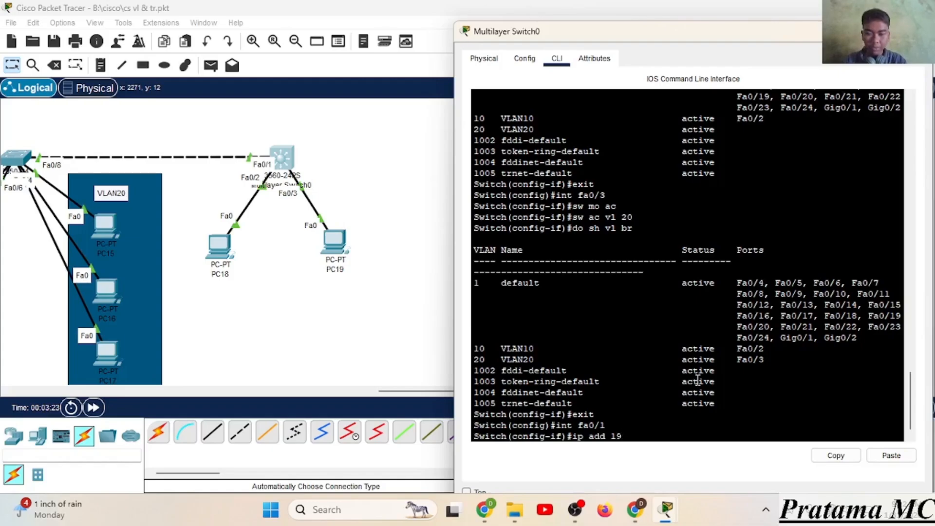
text(2.168)
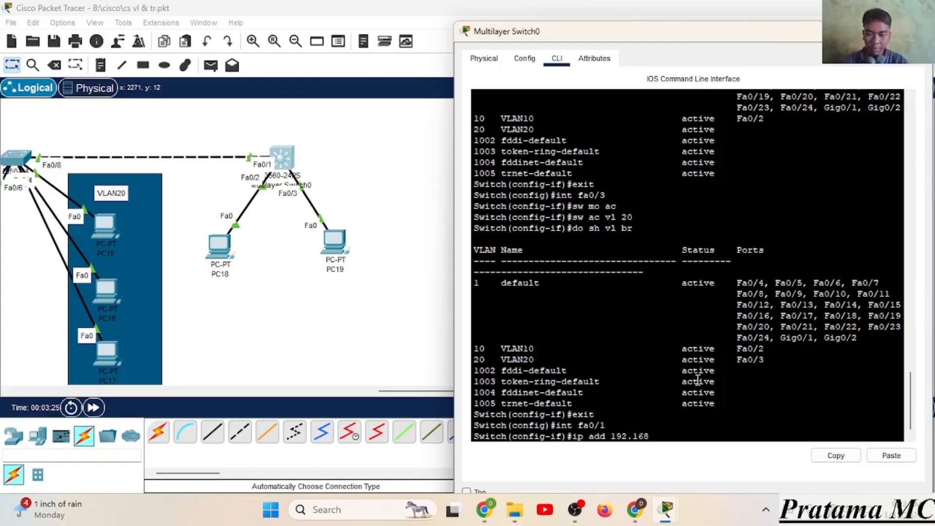
text(.10.1)
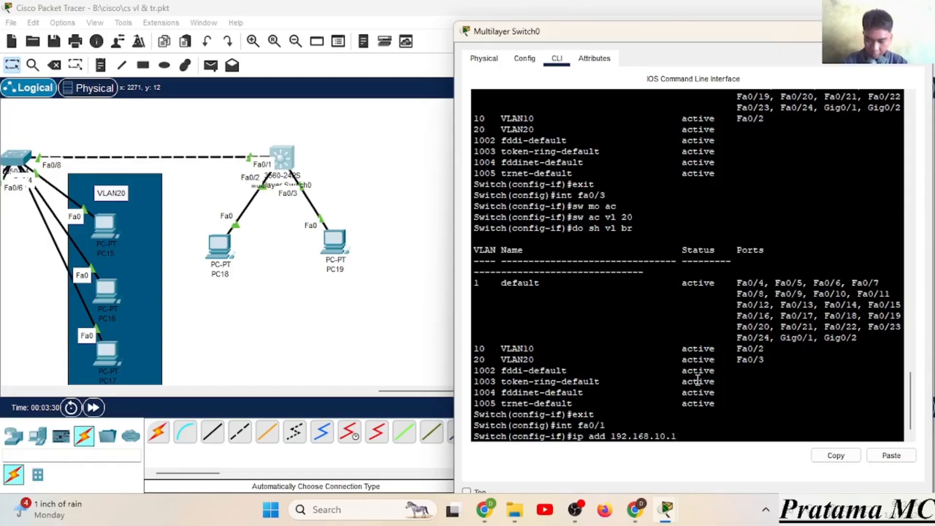
text( 255.255.)
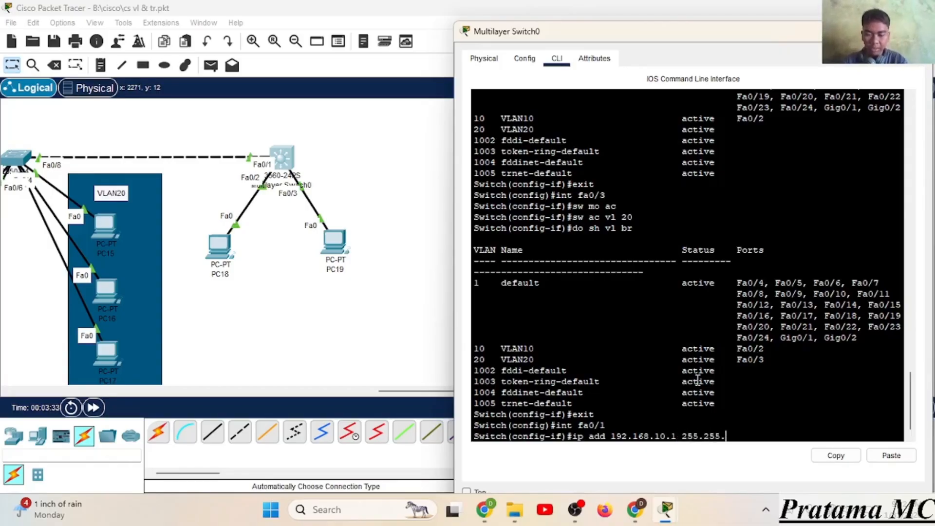
text(255.0)
key(Return)
text(exit)
key(Return)
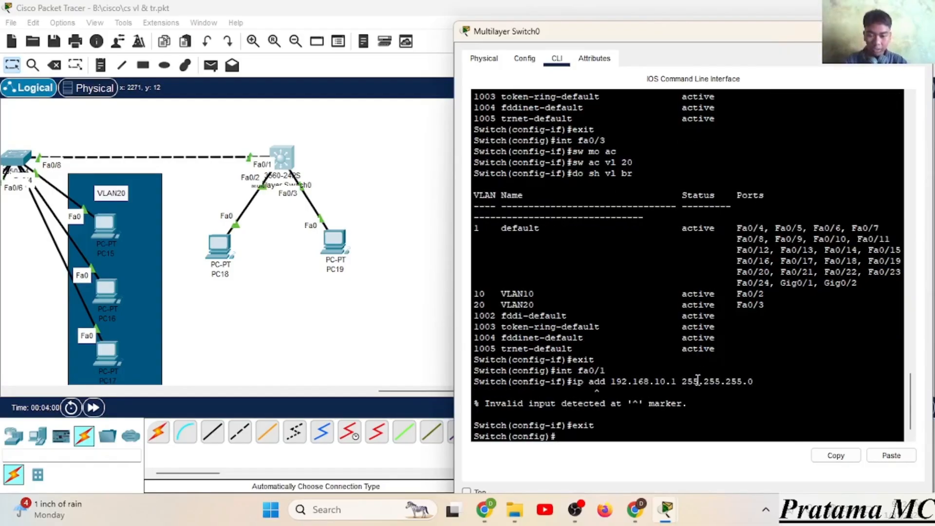
- Open the VLAN 10 interface with int vlan 10 and try to give it IP address 192.168.10.1 without a subnet mask
text(int vlan 10)
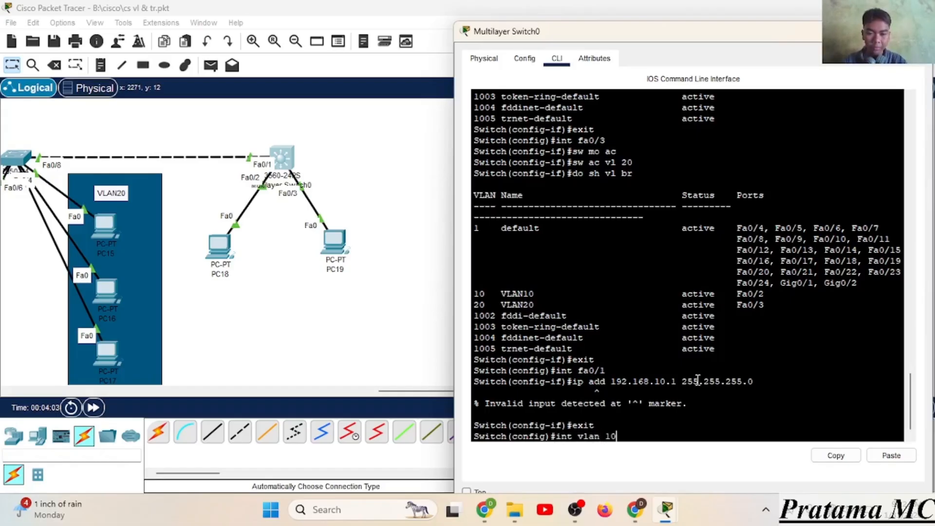
key(Return)
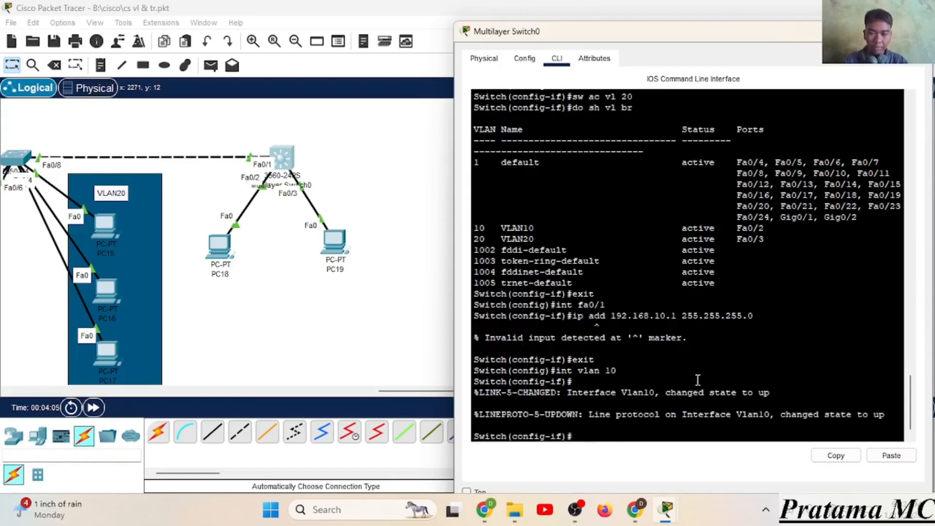
text(ip add )
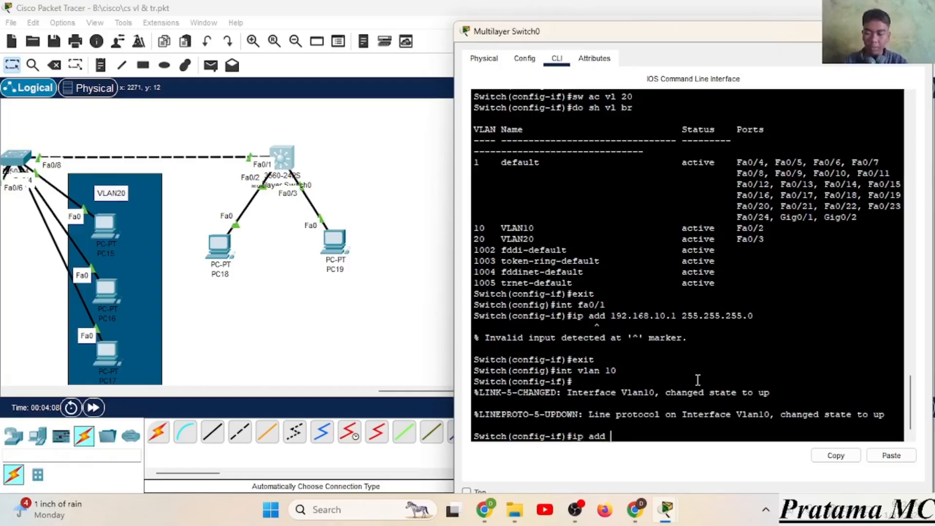
text(192.168.10.1)
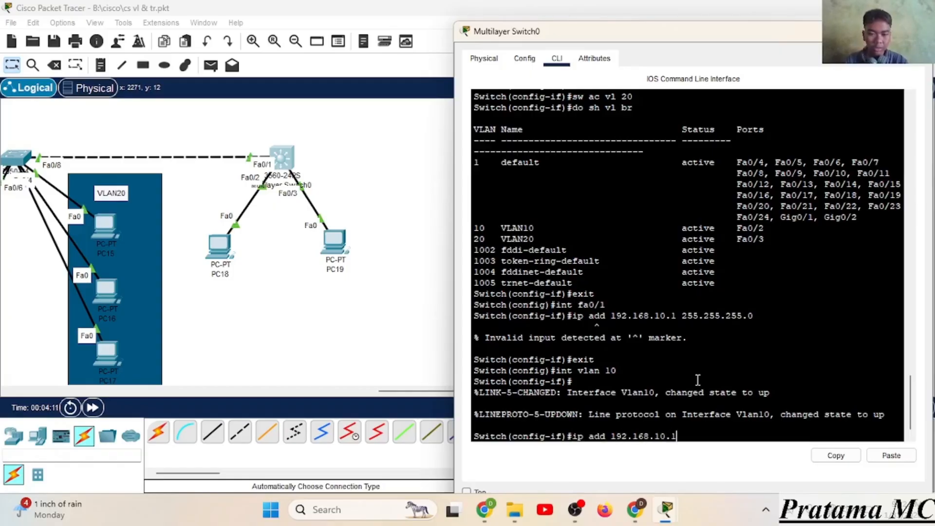
key(Return)
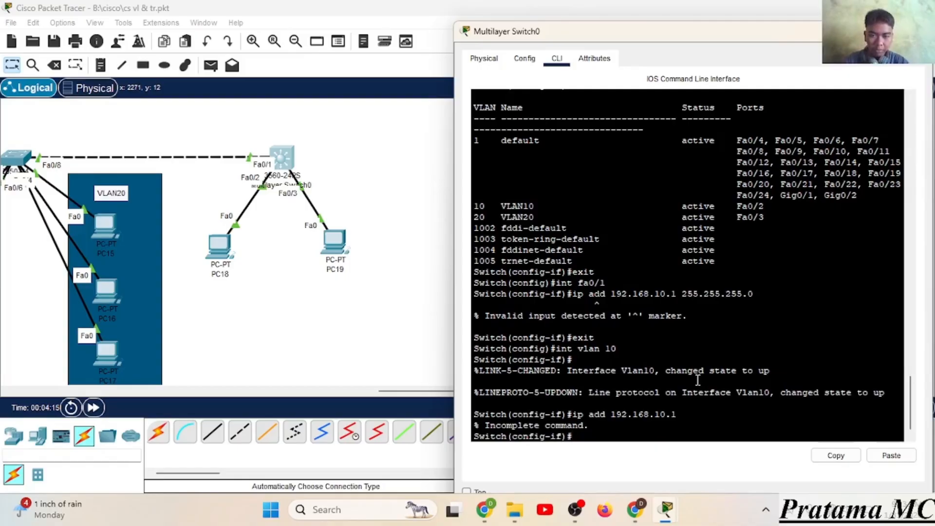
- Assign IP address 192.168.10.1 with mask 255.255.255.0 to the VLAN 10 interface and return to global configuration
text(up)
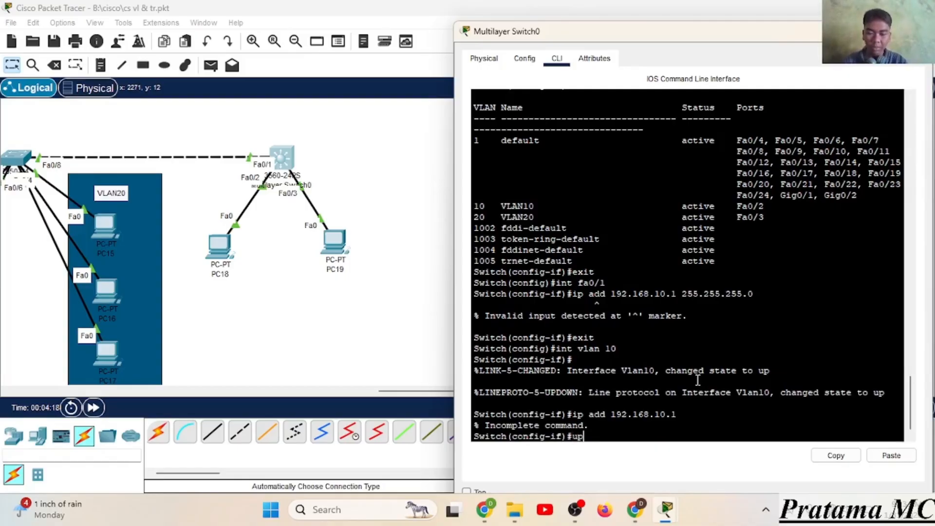
key(BackSpace)
key(BackSpace)
text(ip a)
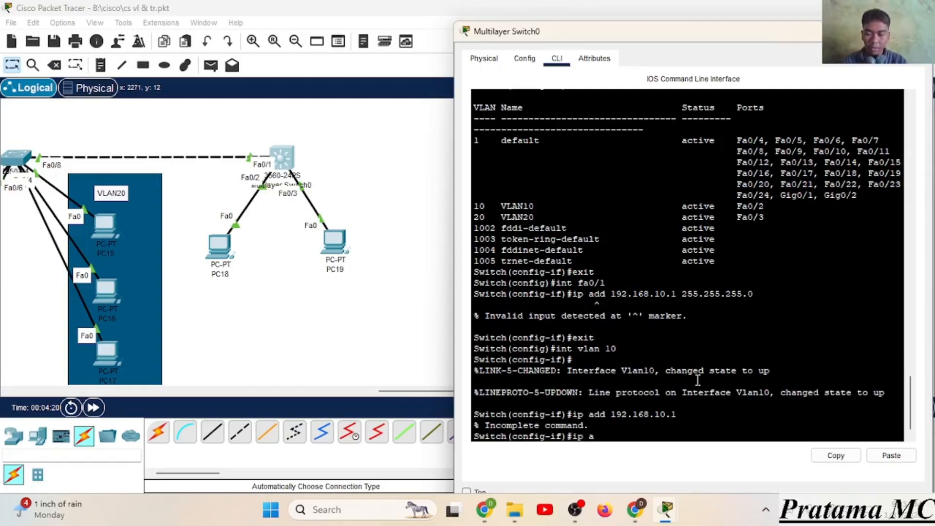
text(dd 192.16)
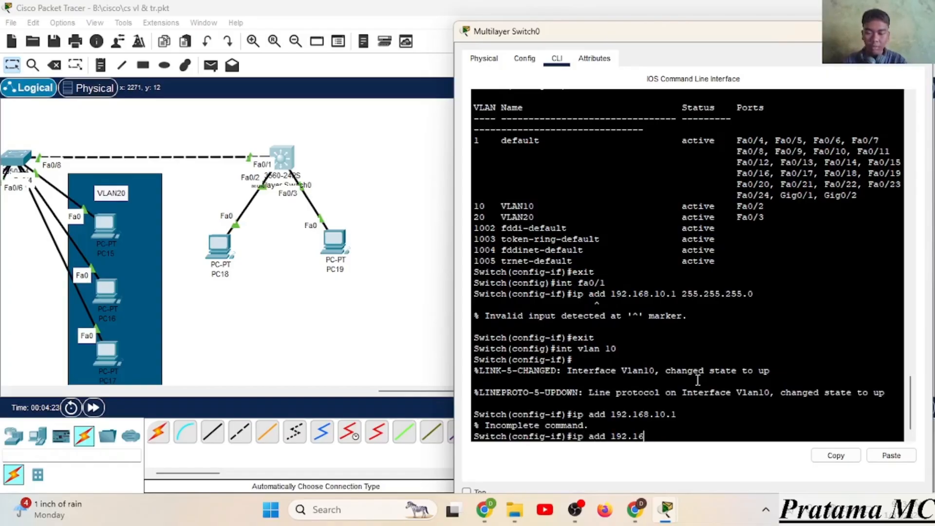
text(8.10.1 )
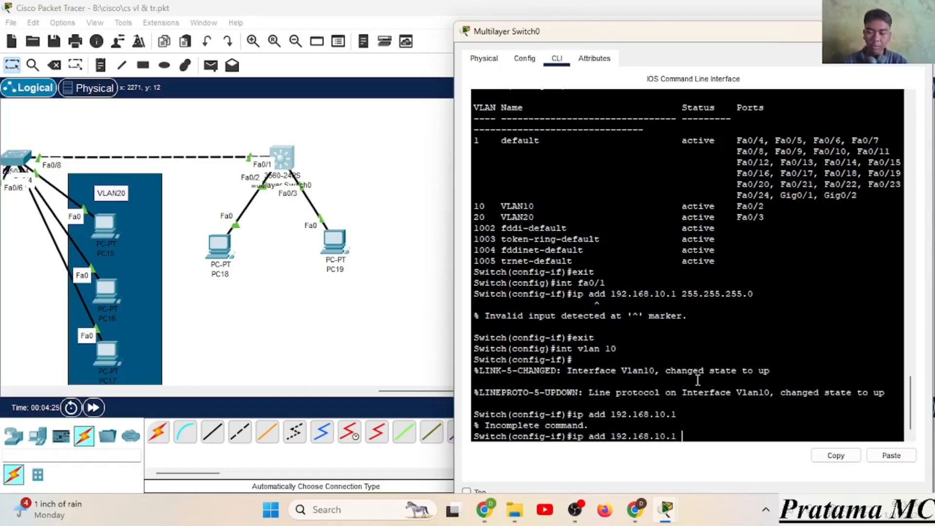
text(255.)
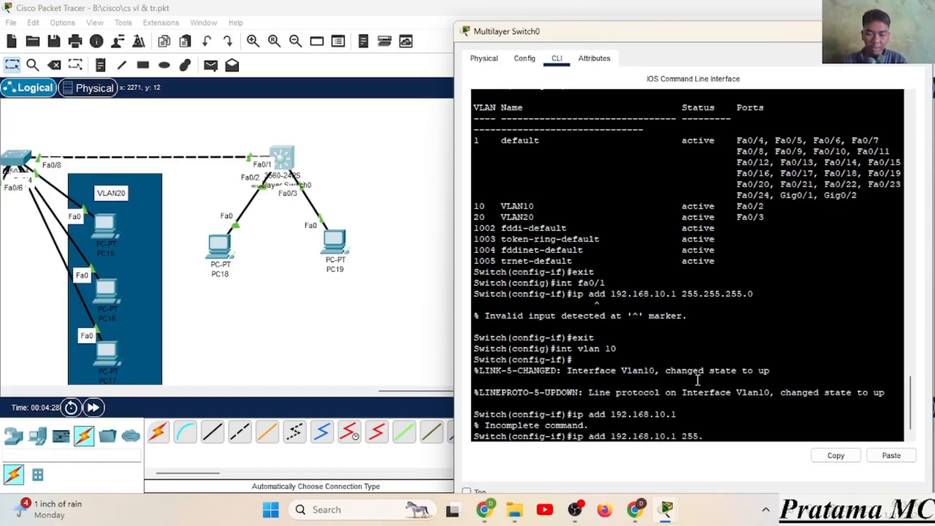
text(255.255.0)
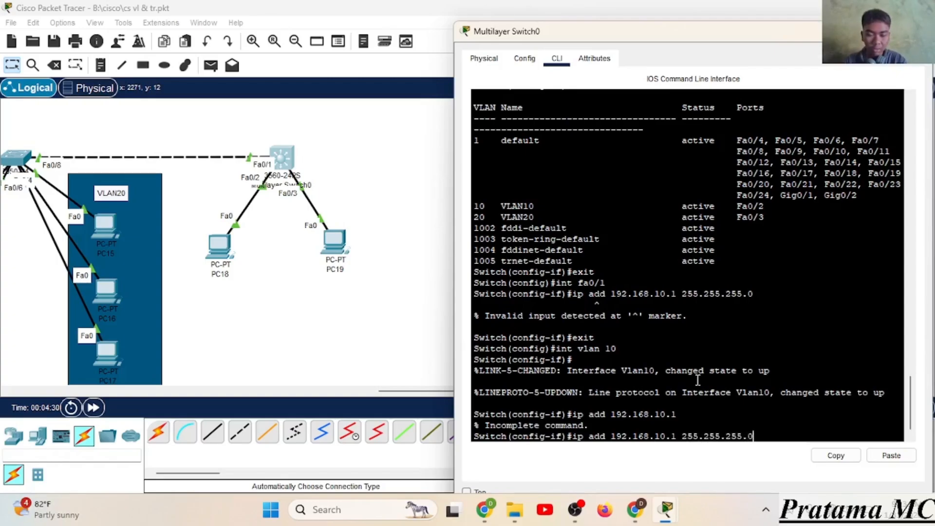
key(Return)
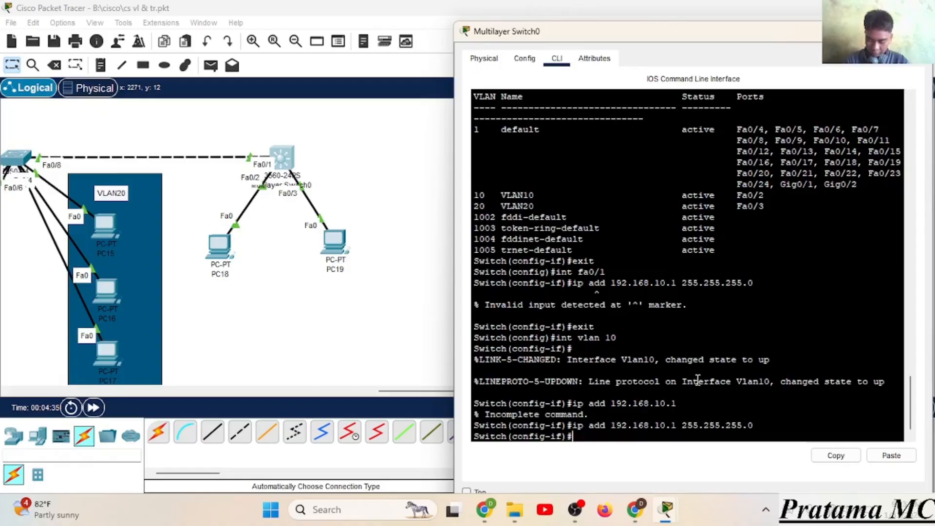
text(exit)
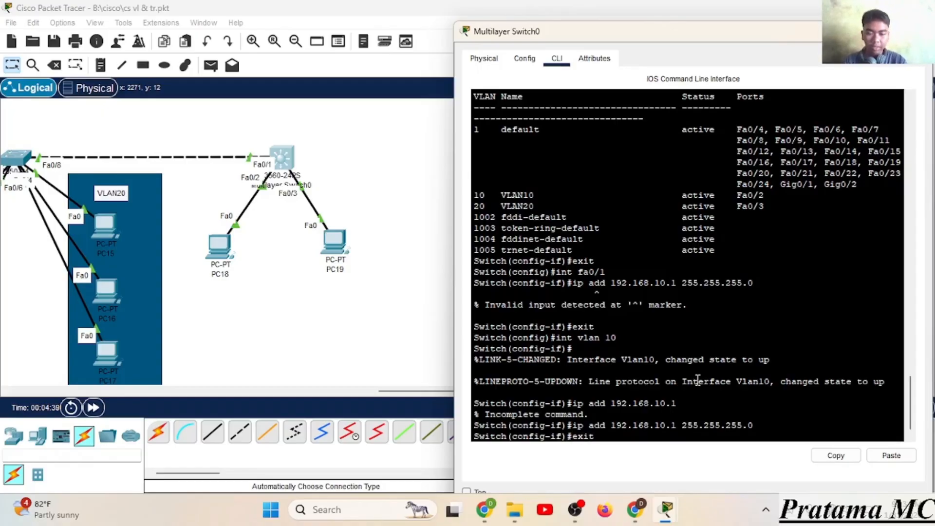
key(Return)
- Open the VLAN 20 interface with int vlan 20 and assign it IP address 192.168.20.1 with mask 255.255.255.0
text(int vlan 20)
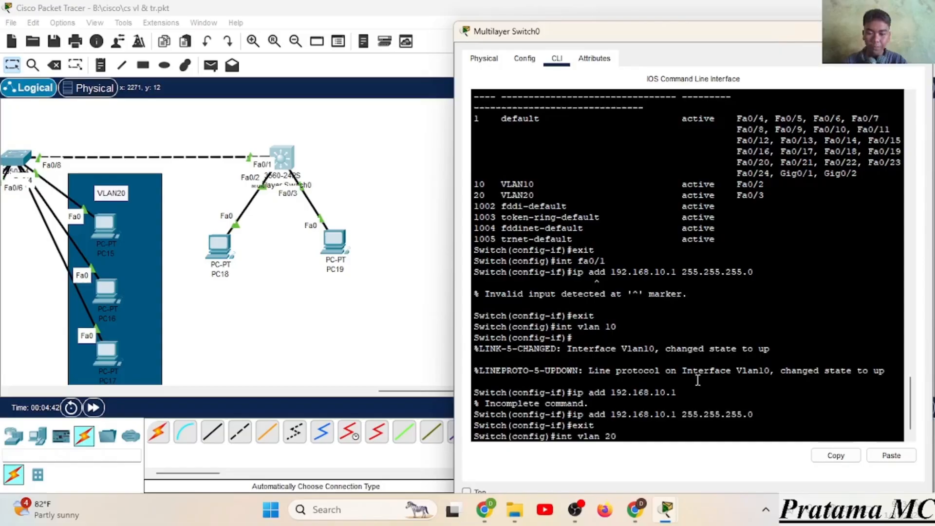
key(Return)
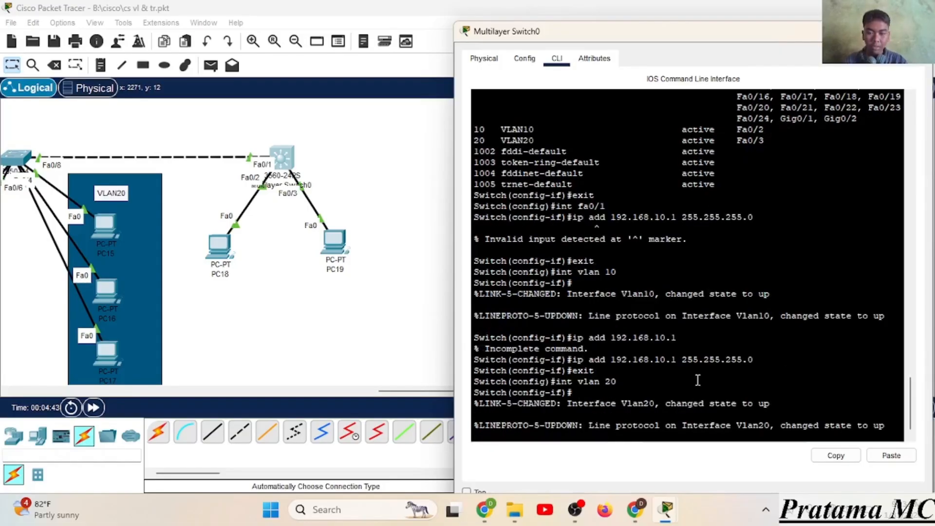
text(ip add )
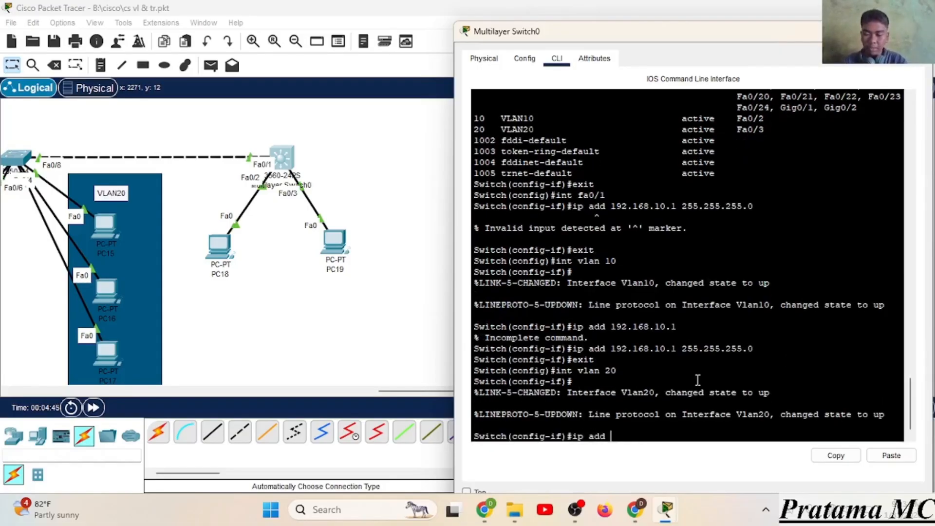
text(192.168.20)
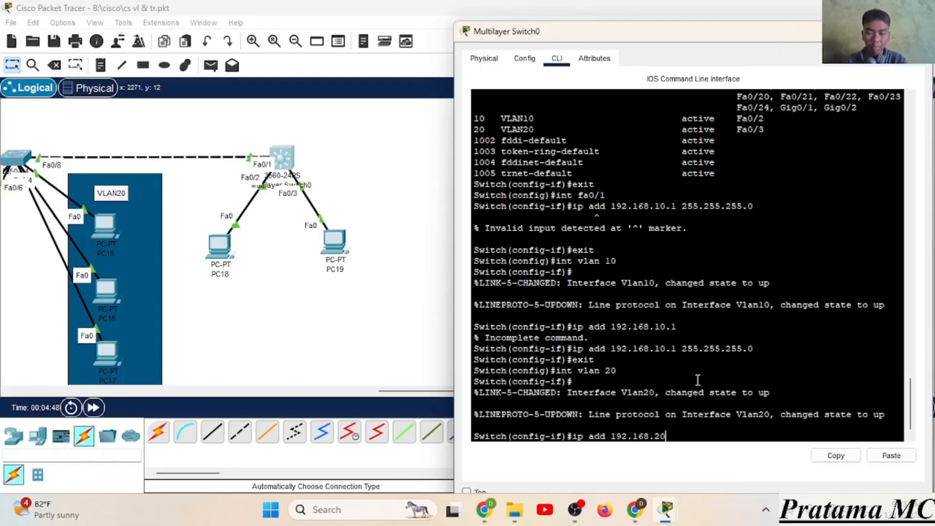
text(.1 255.)
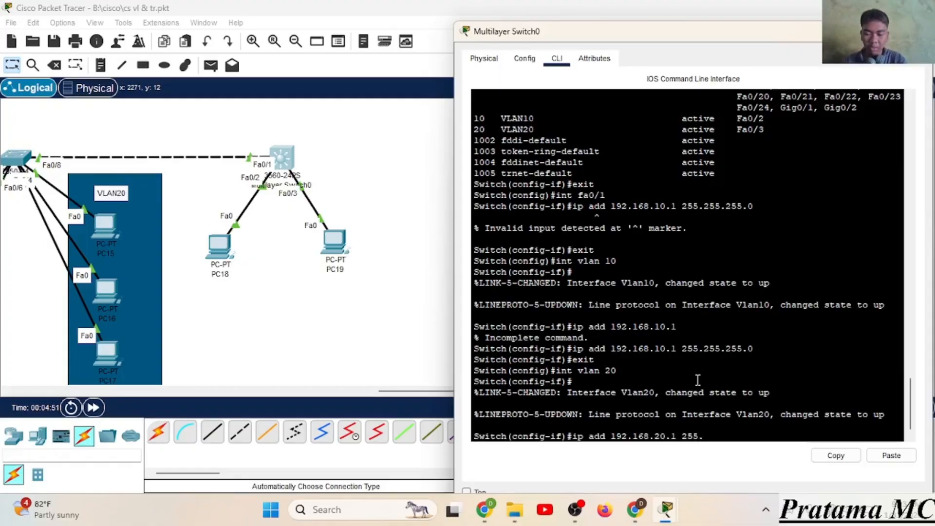
text(255.255)
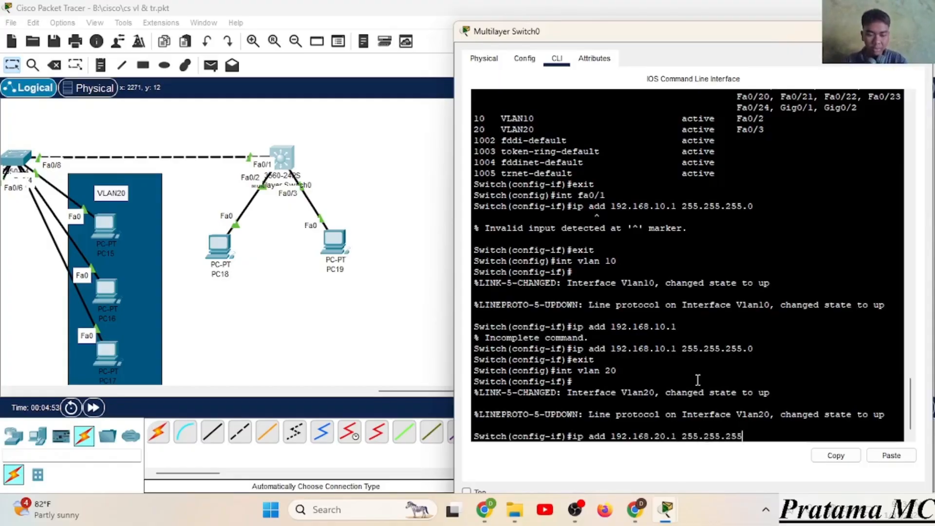
text(.0)
key(Return)
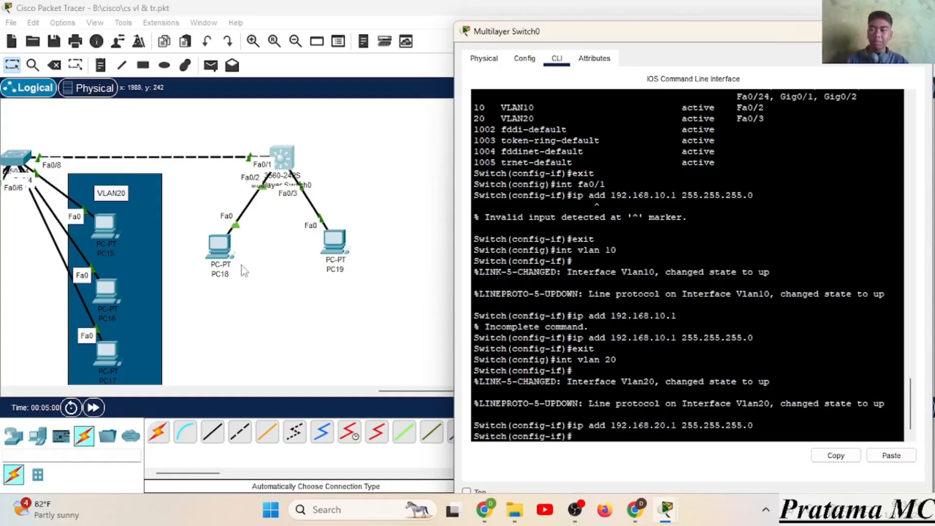
- Inspect the default gateway field in PC18's IP configuration, then return to the command line of Multilayer Switch0
click(222, 247)
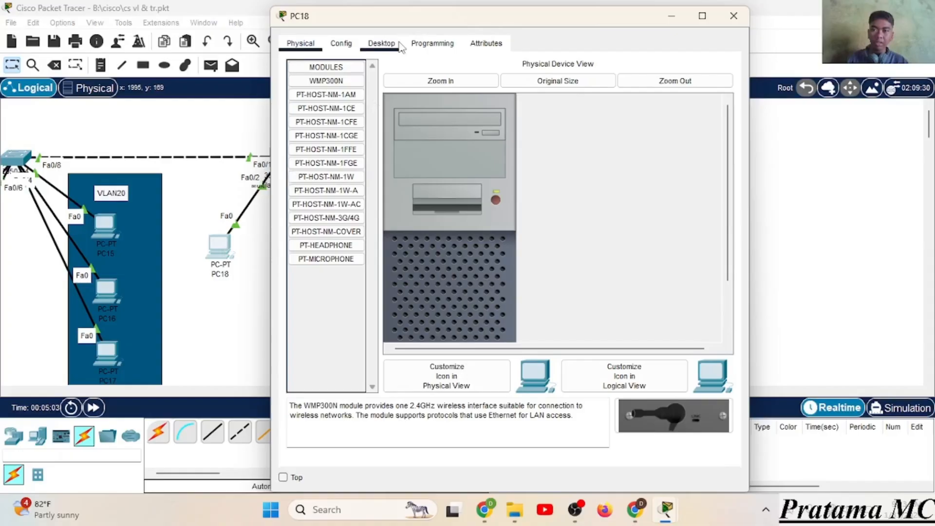
click(385, 43)
click(340, 114)
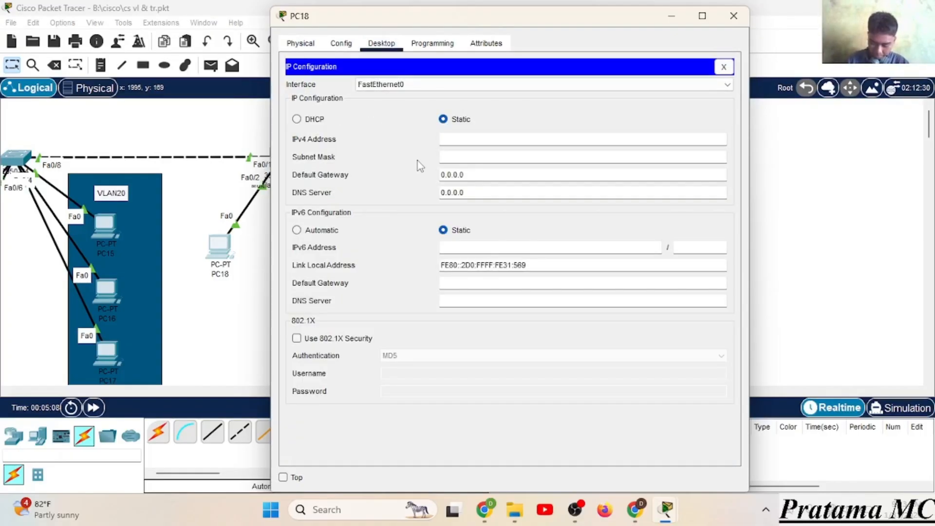
double_click(442, 177)
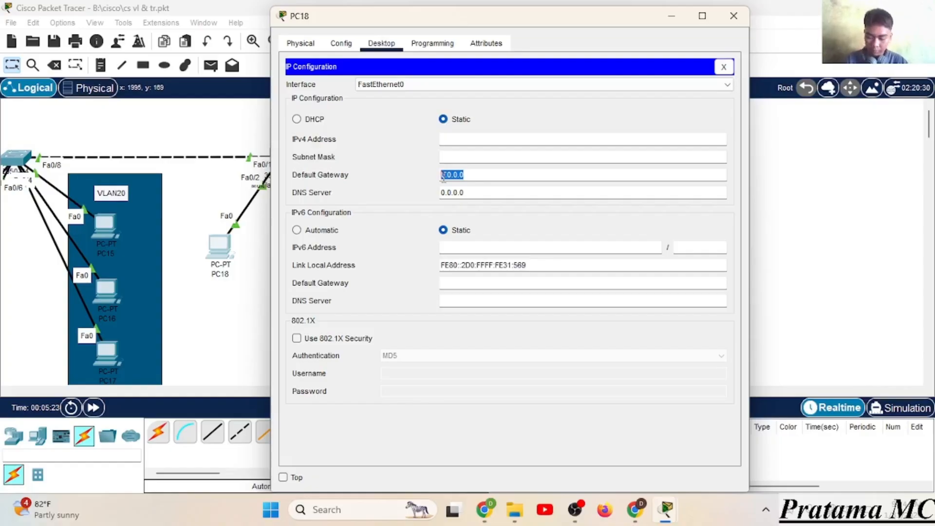
click(733, 16)
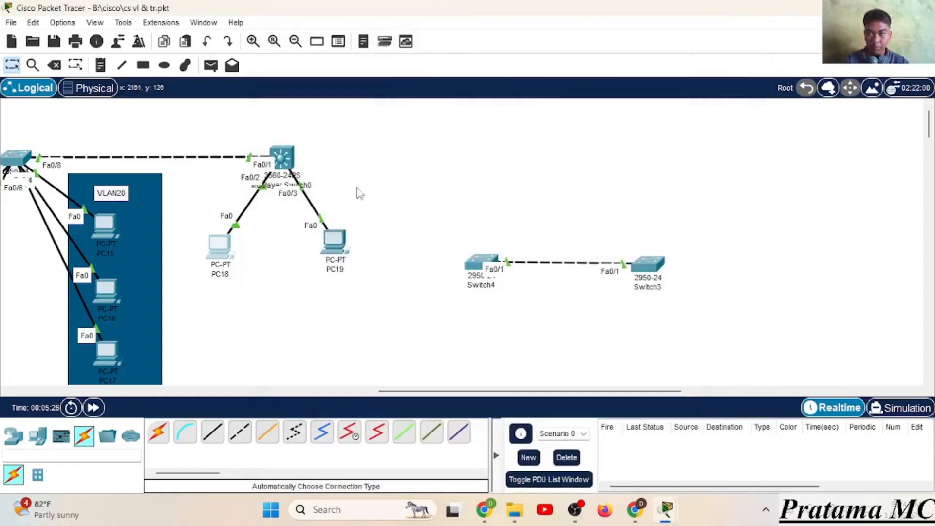
click(281, 157)
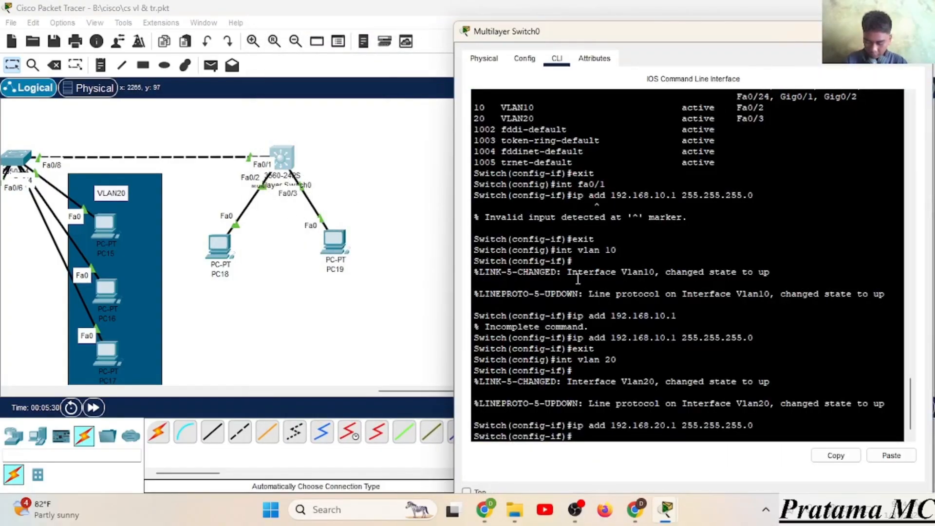
text(ip routing)
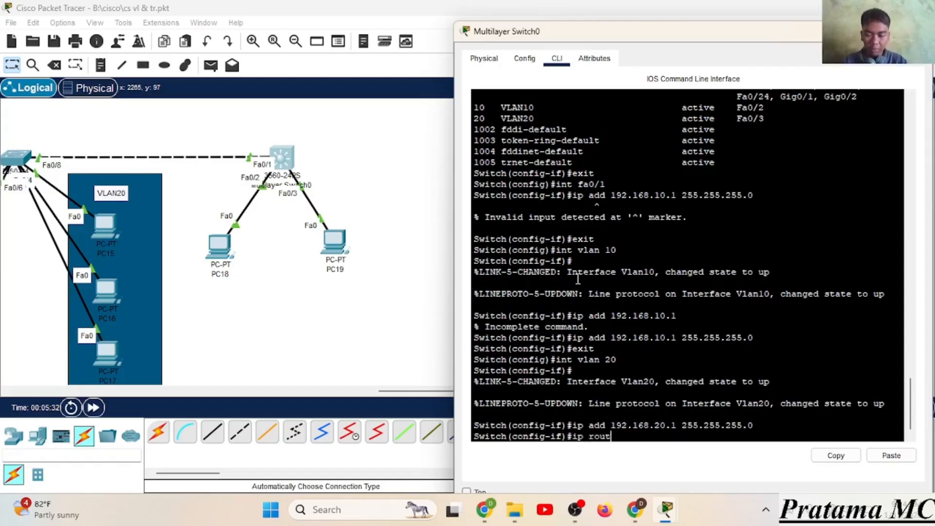
key(BackSpace)
key(BackSpace)
key(BackSpace)
key(BackSpace)
key(BackSpace)
key(BackSpace)
key(BackSpace)
key(BackSpace)
key(BackSpace)
key(BackSpace)
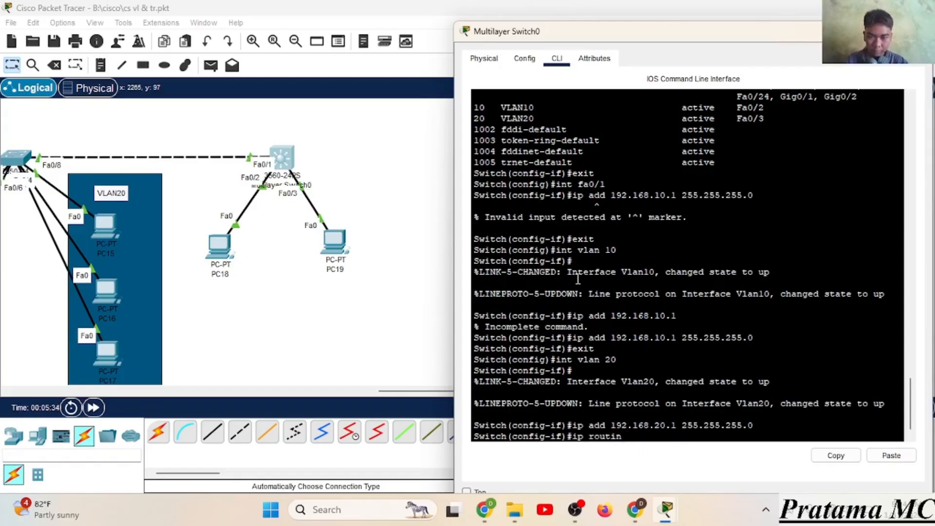
- Leave the VLAN 20 interface configuration and enable routing globally on the switch with ip routing
text(exit)
key(Return)
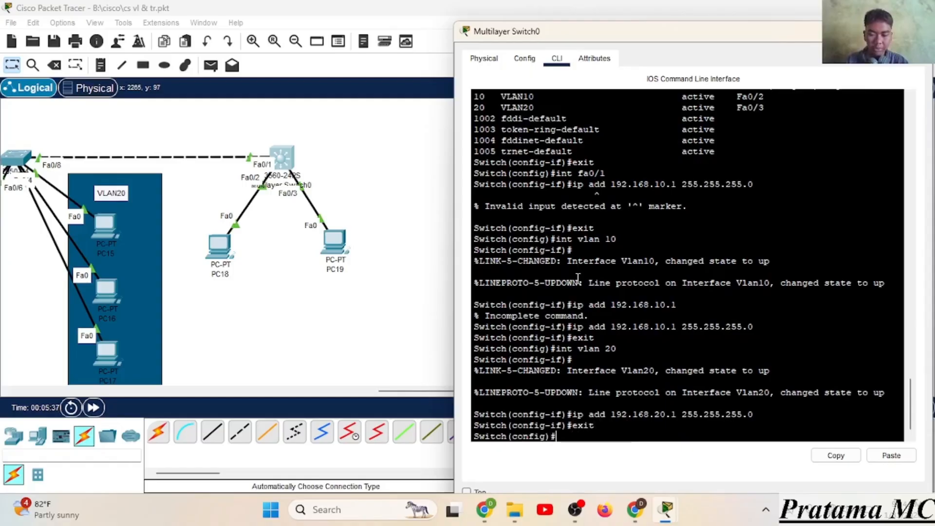
text(ip routing)
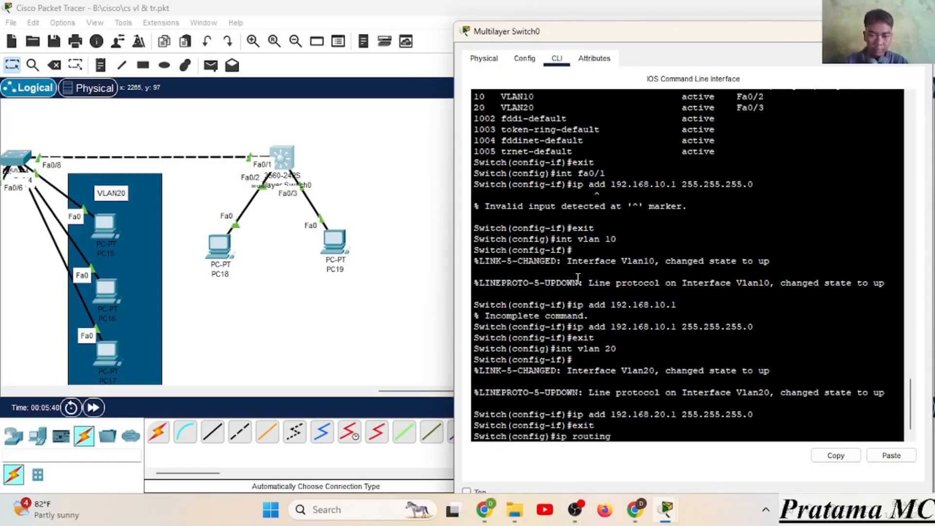
key(Return)
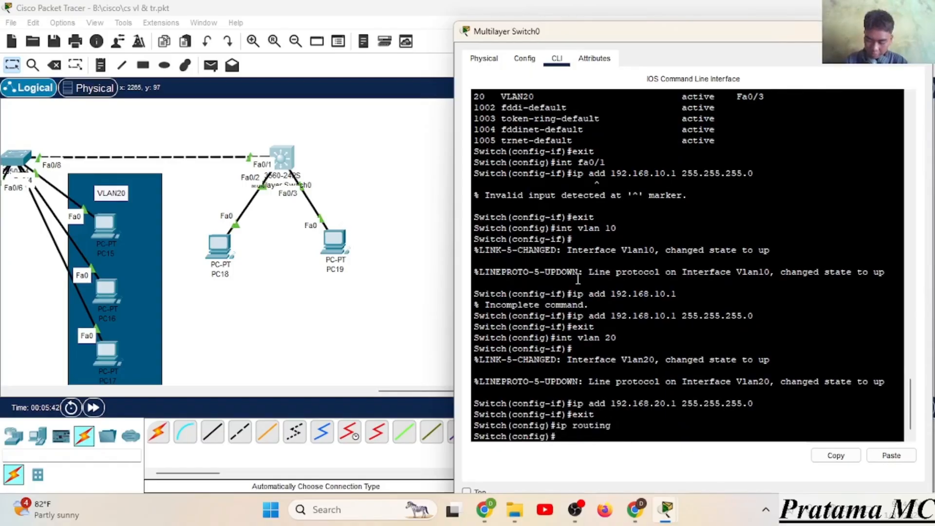
- Display the switch's IP routing table with do sh ip rou and review its connected routes
text(do)
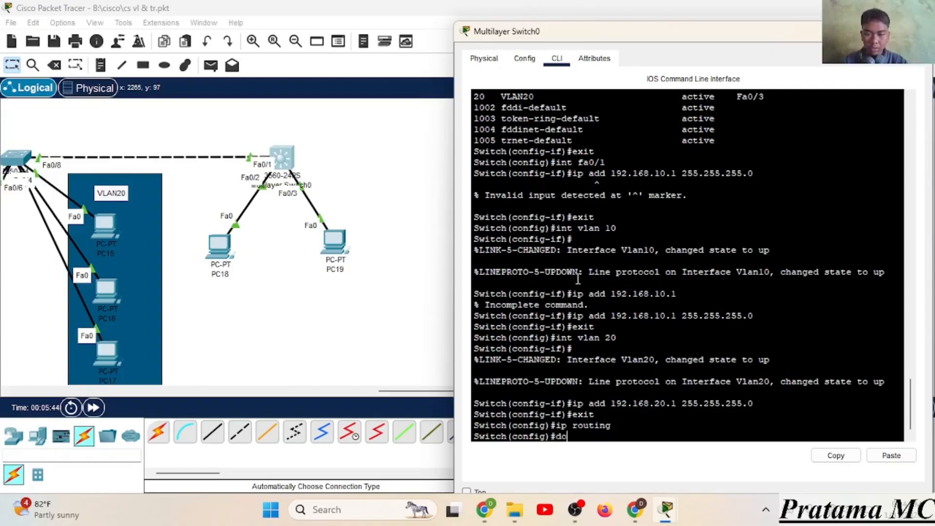
text( sh ip ro)
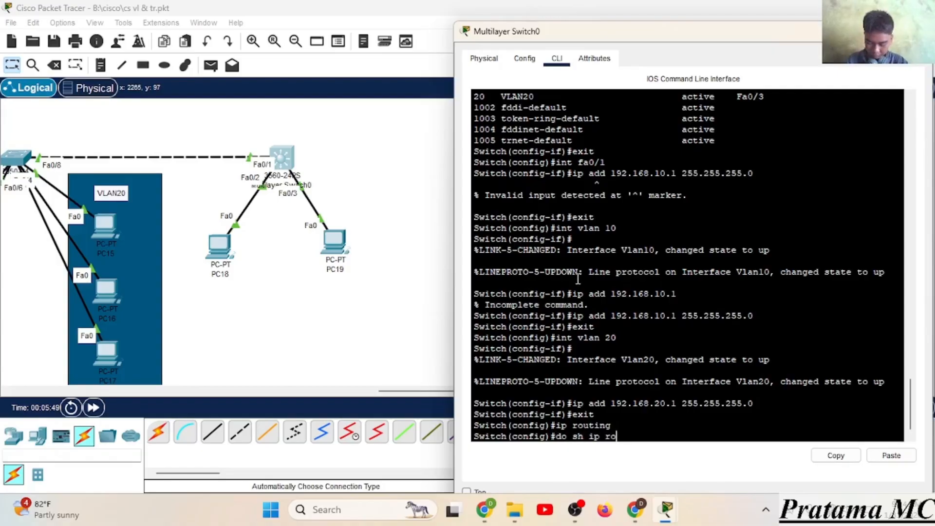
text(u)
key(Return)
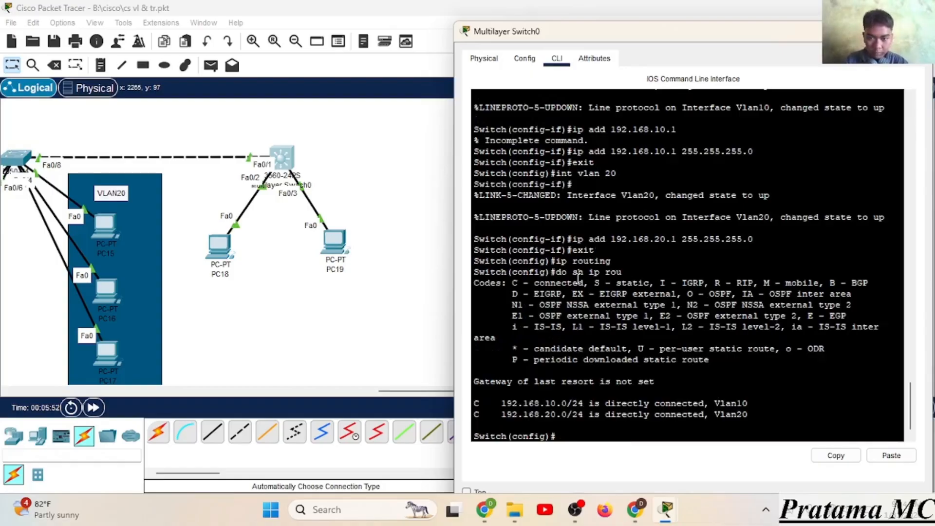
scroll(599, 371, up, 1)
scroll(599, 371, down, 1)
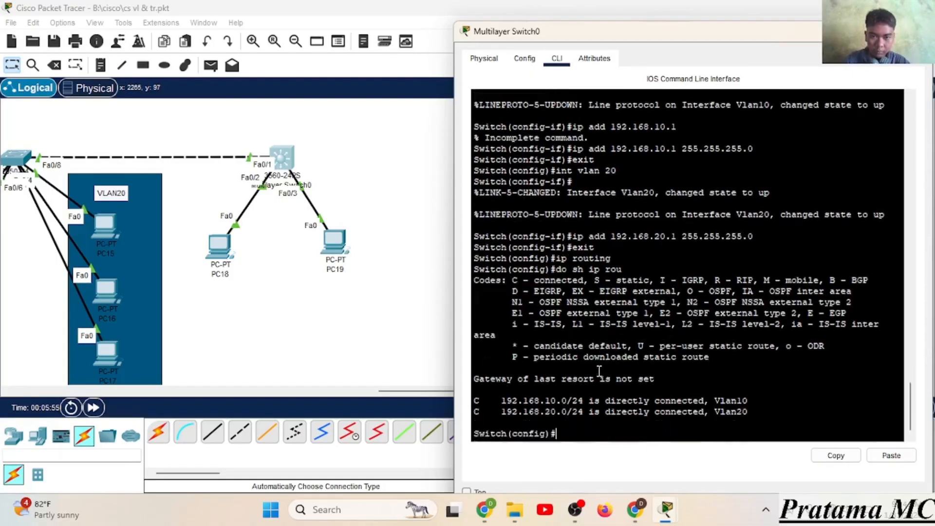
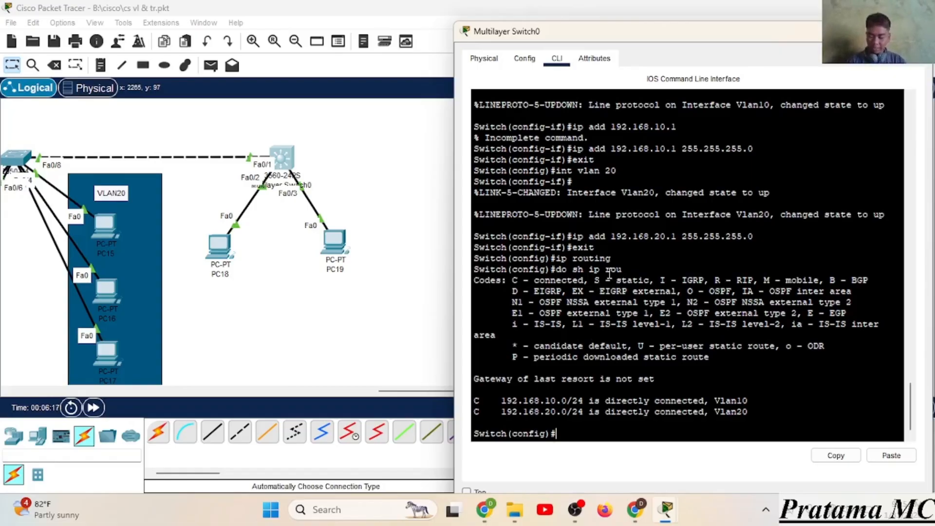
- Create DHCP pool VLAN10 with ip dh po VLAN10 and set its network to 192.168.10.0 with mask 255.255.255.0
text(ip)
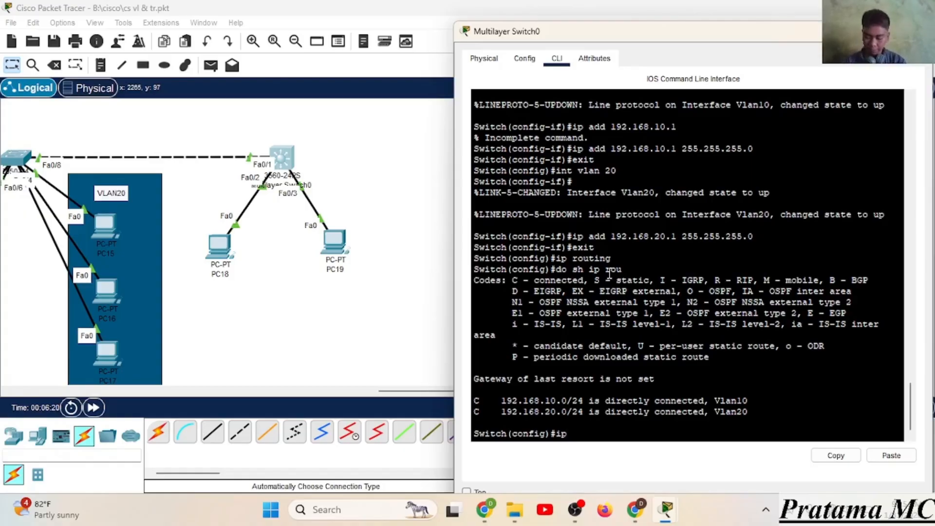
text( dh po)
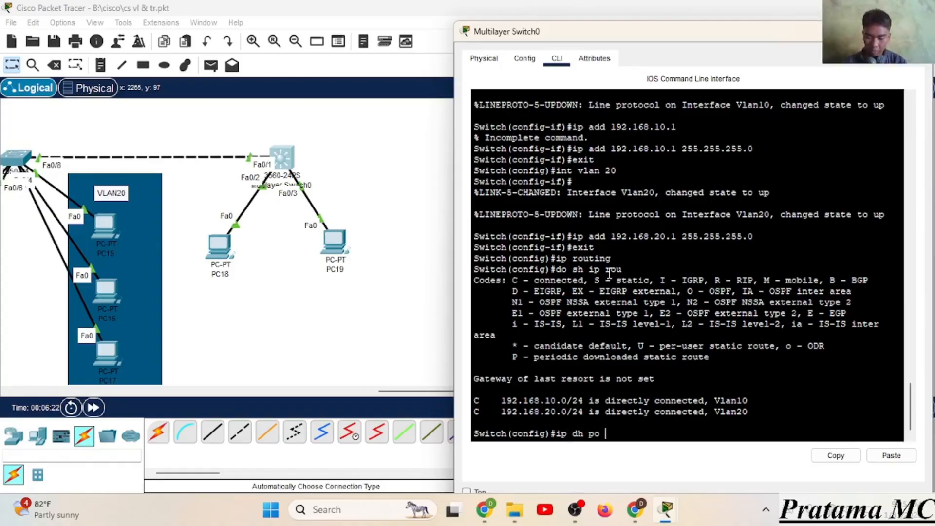
text(VLAN10)
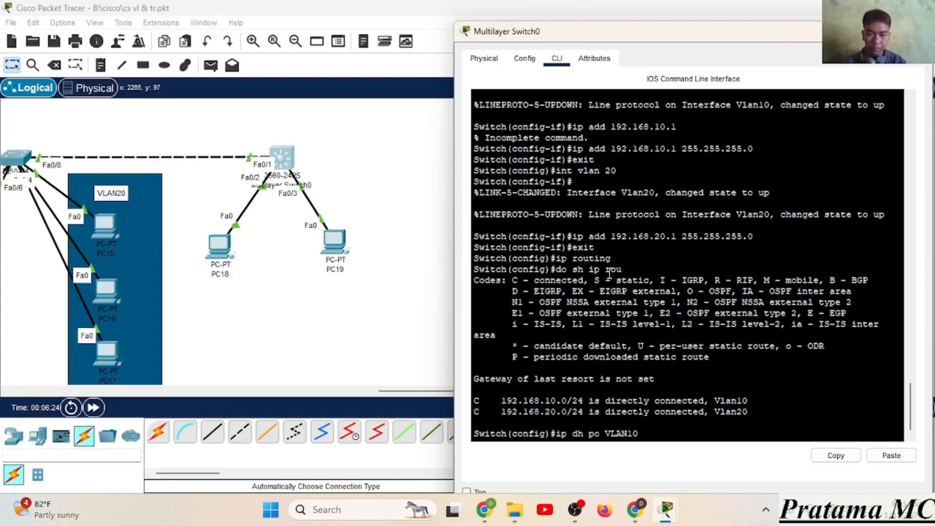
key(Return)
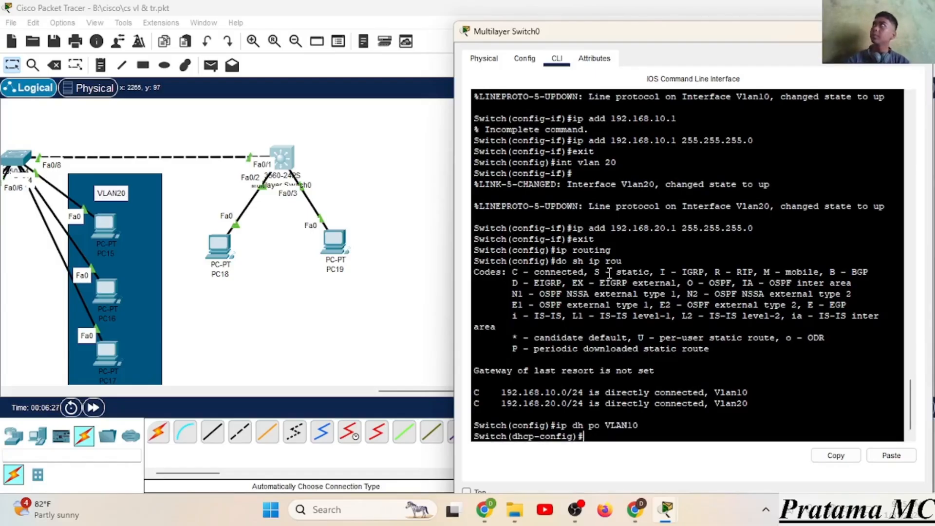
text(ne 192)
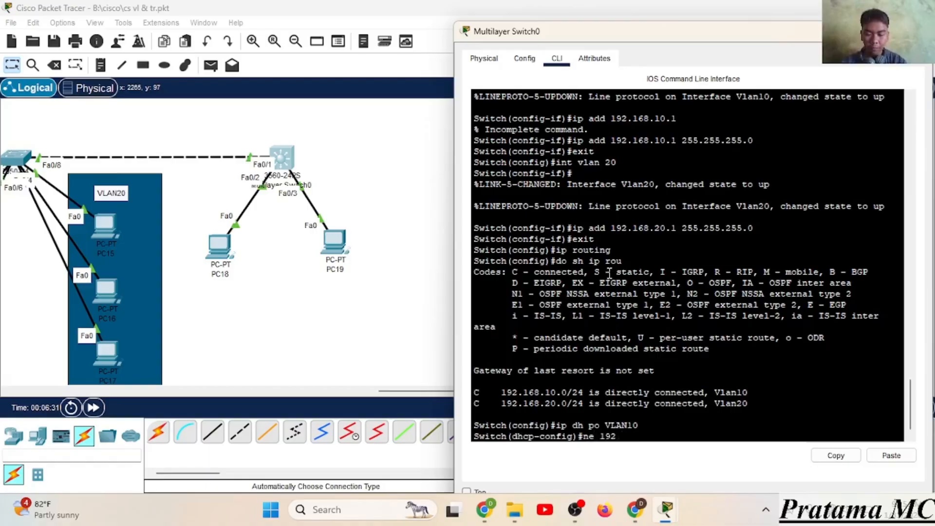
text(,168)
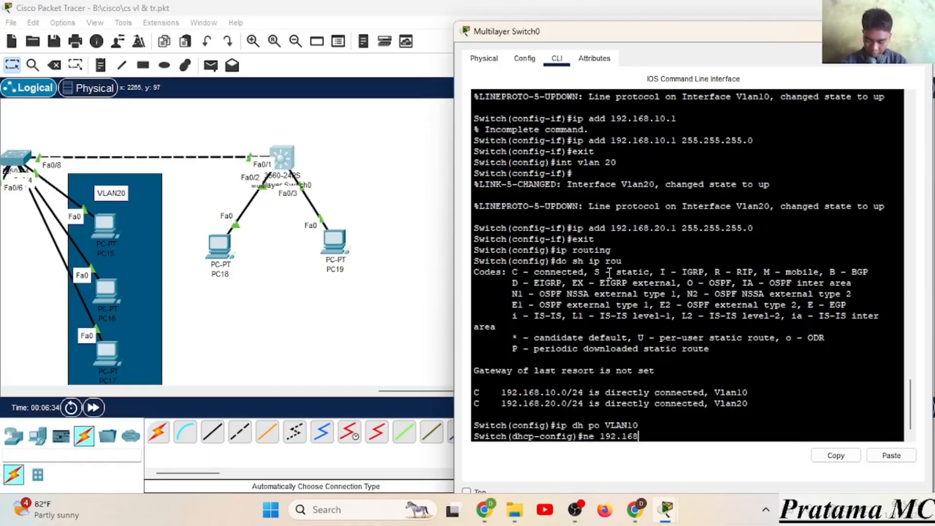
text(.10.0)
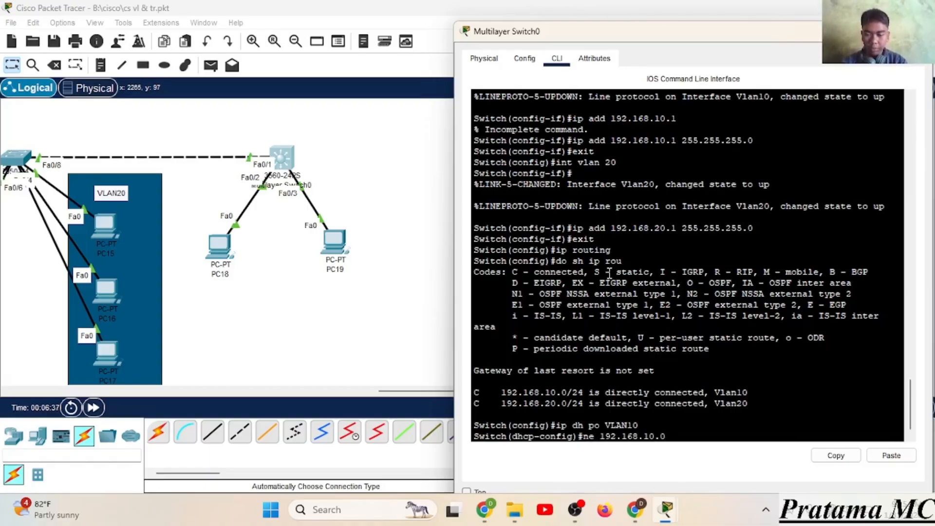
text( 255.255.2)
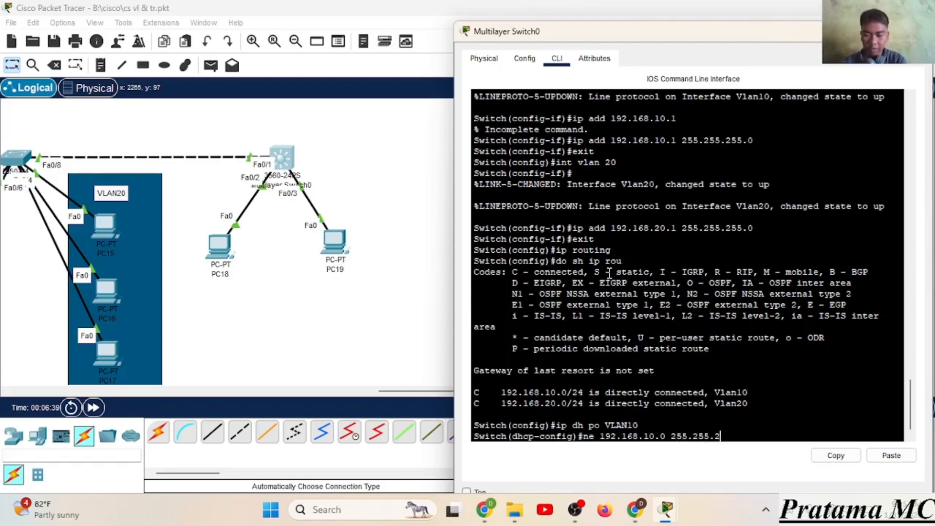
text(55.255.0)
key(Return)
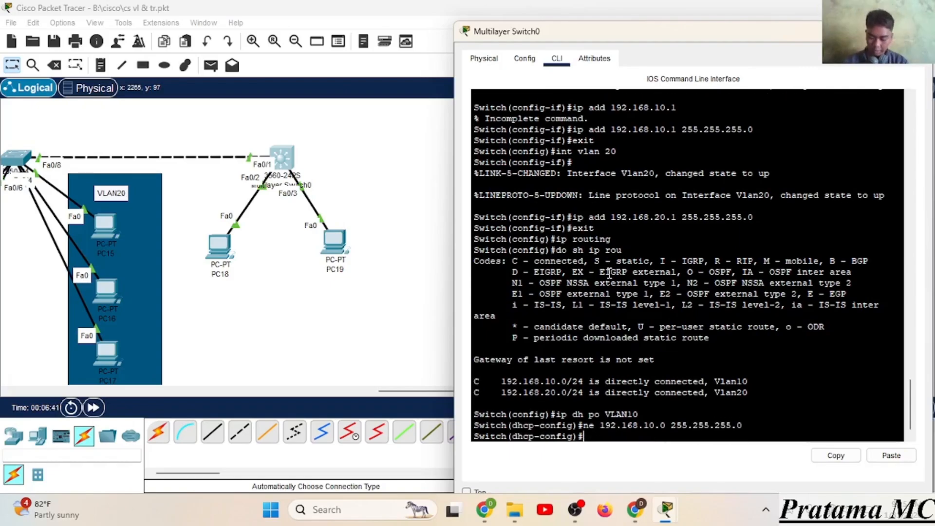
- Set the VLAN10 pool's default router to 192.168.10.1 with de, and begin its DNS server entry with dn
text(de)
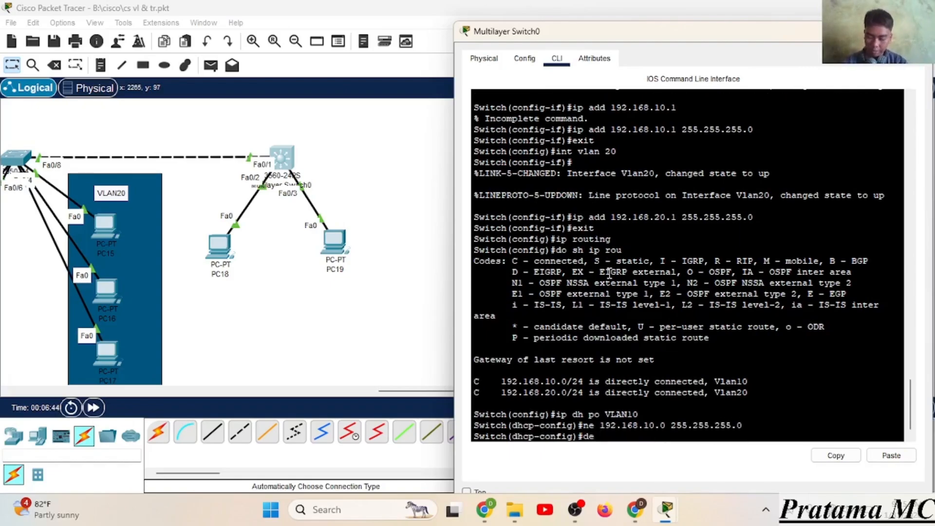
text( 192.1)
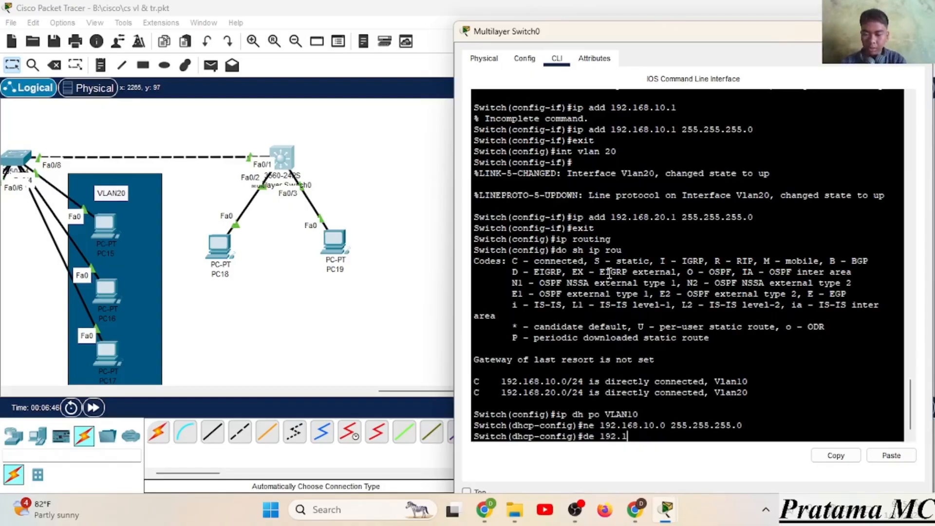
text(68.10.1)
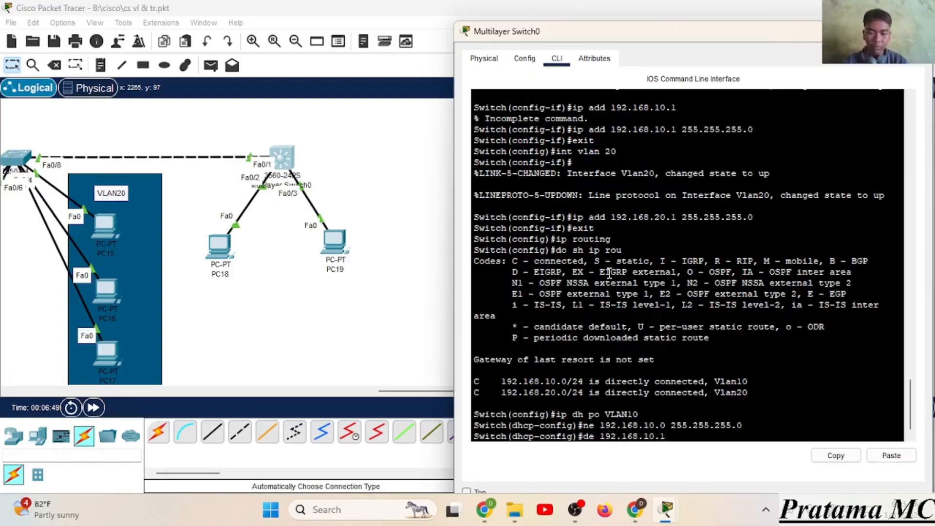
key(Return)
text(dn )
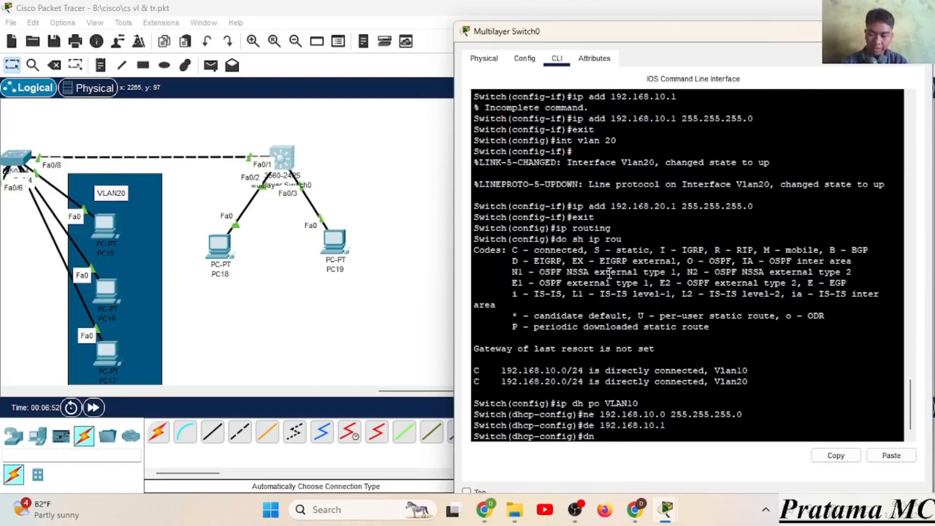
- Set the VLAN10 DHCP pool's DNS server to 8.8.8.8 and leave the pool configuration
text(8.8.8.8)
key(Return)
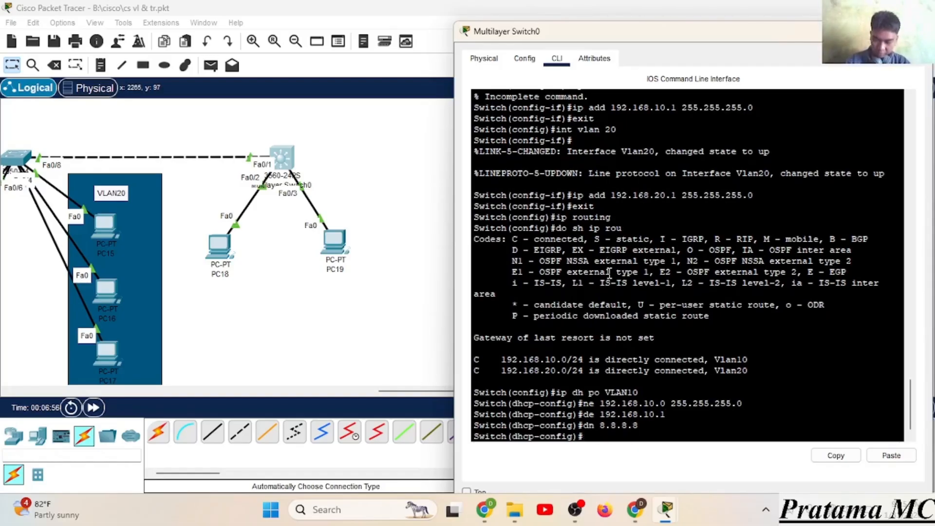
text(exit)
key(Return)
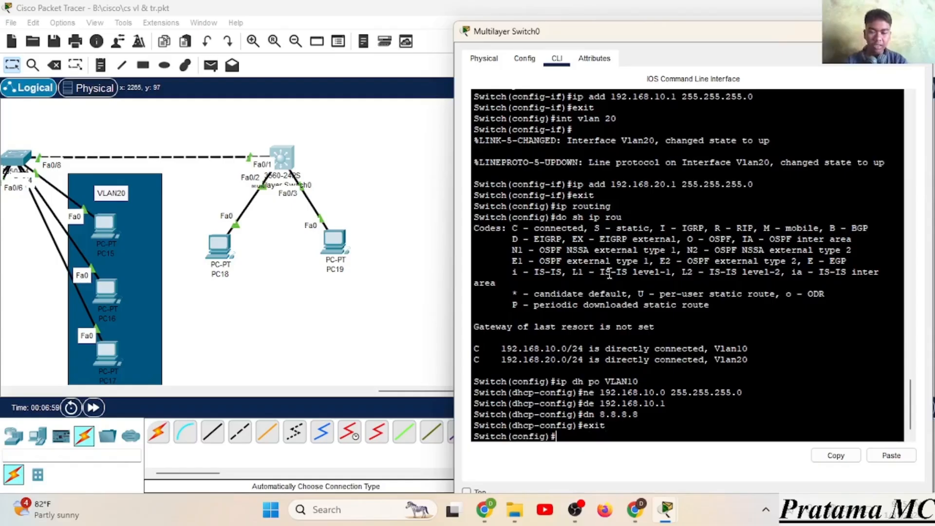
- Create a DHCP pool named VLAN20 on the multilayer switch with network 192.168.20.0 and mask 255.255.255.0
text(ip)
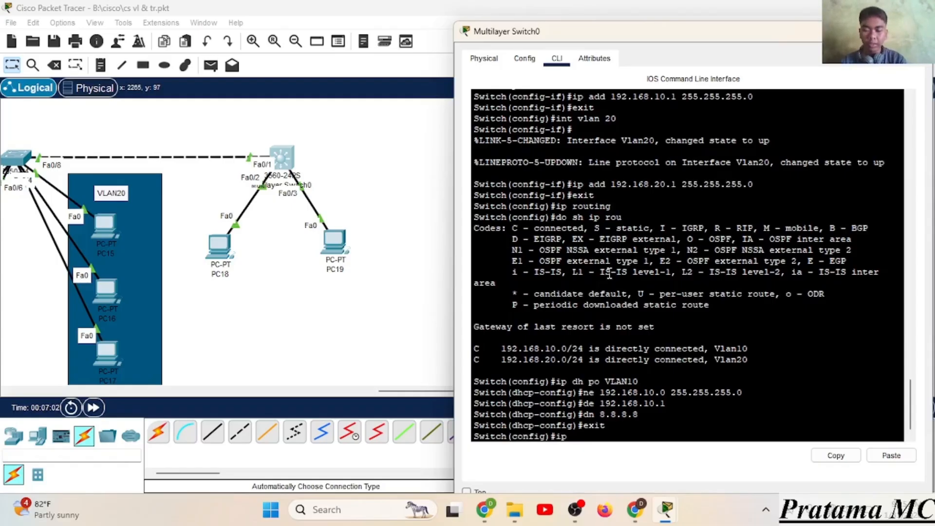
text( dh po )
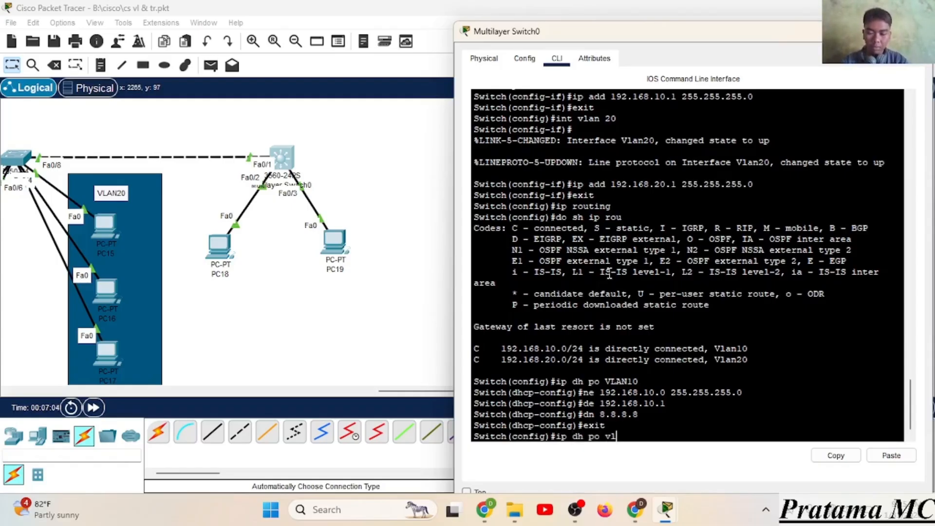
text(VLAN20)
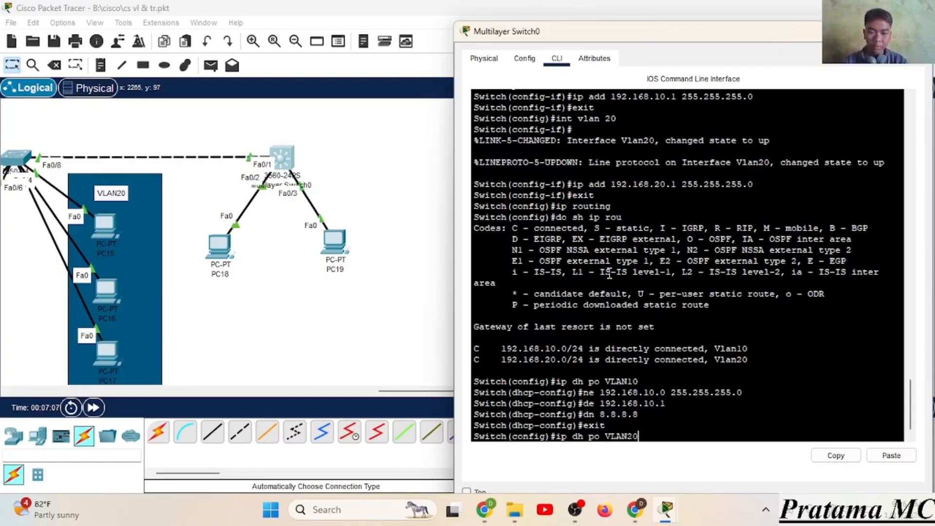
key(Return)
text(ne )
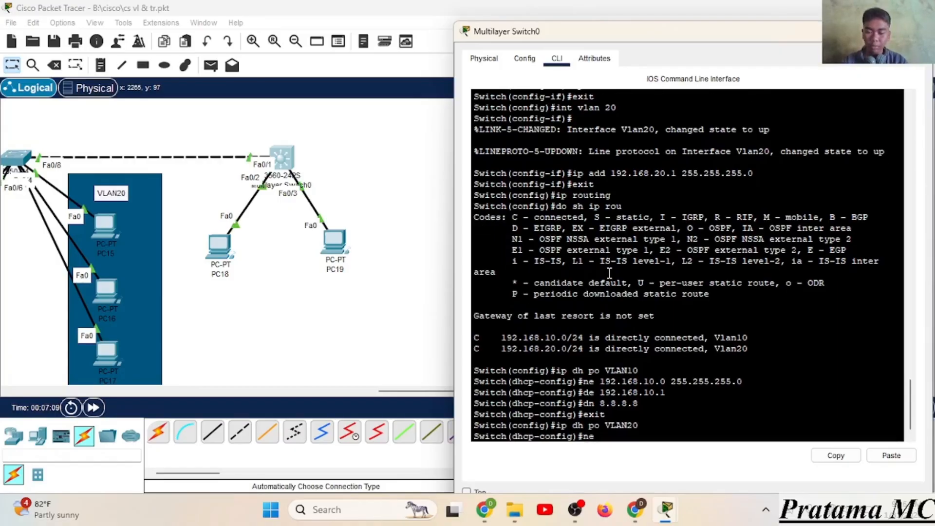
text(192.168)
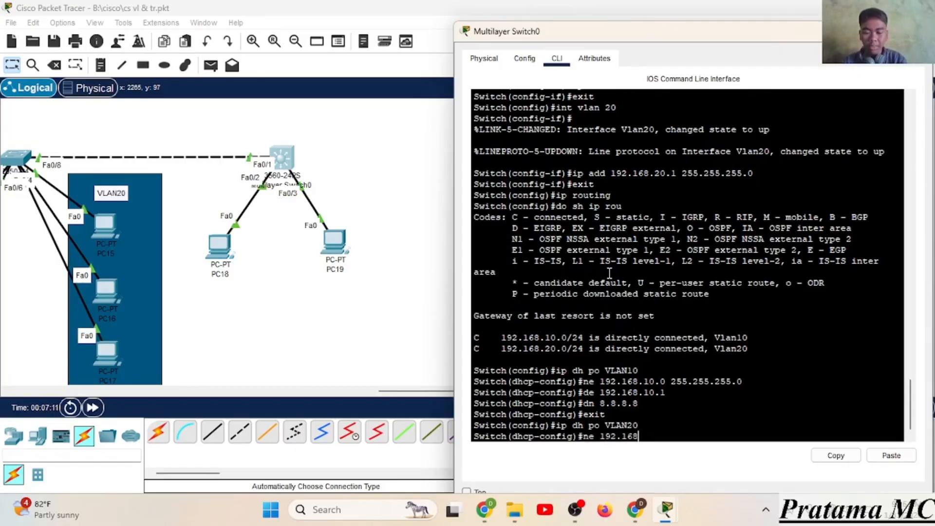
text(.20.0 255)
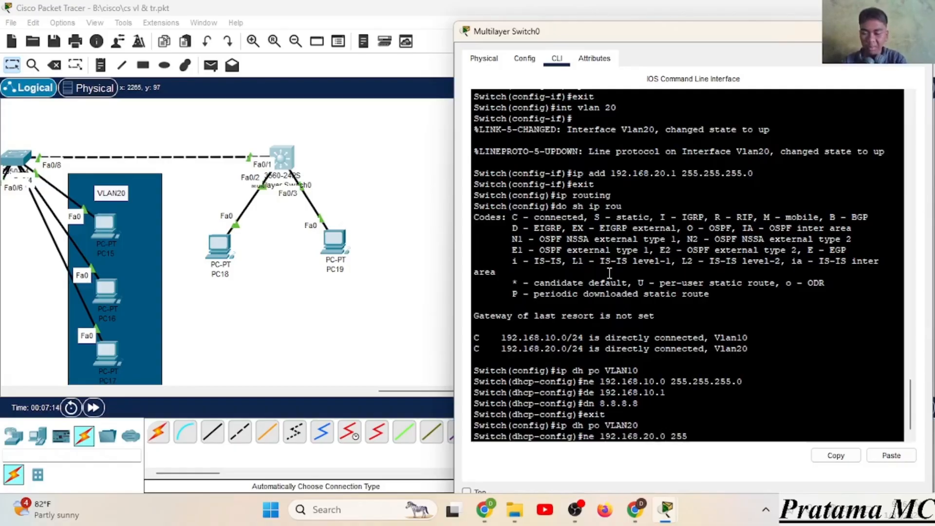
text(.255.255.0)
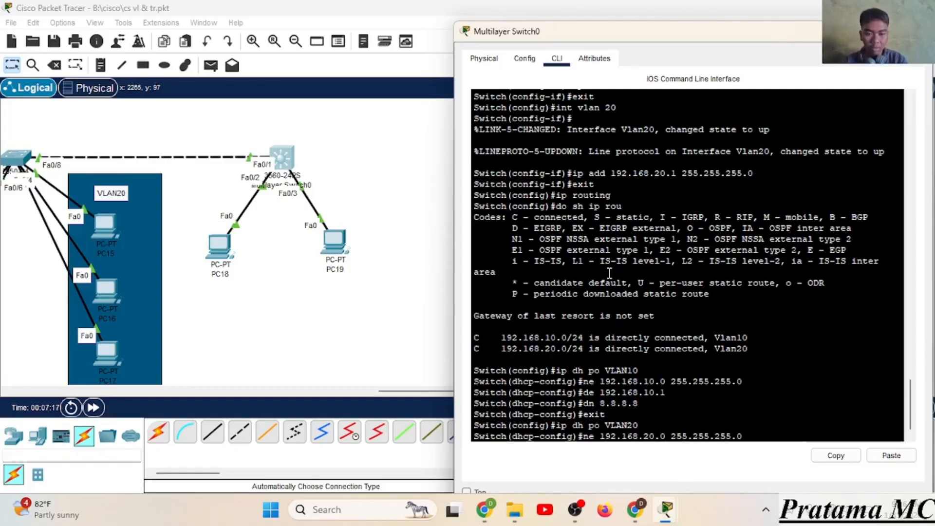
key(Return)
- Give the VLAN20 DHCP pool the default router 192.168.20.1 and the DNS server 8.8.8.8
text(de)
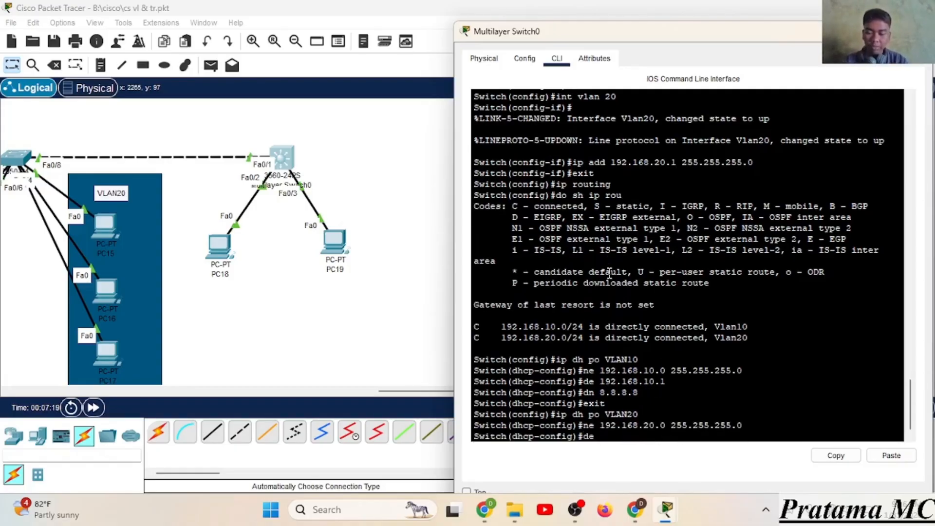
text( 192.168.)
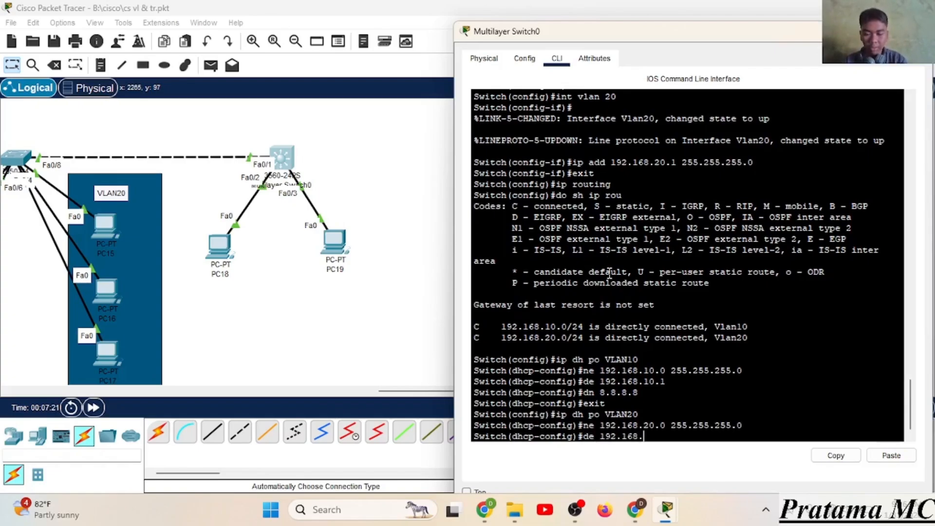
text(20.1)
key(Return)
text(dn)
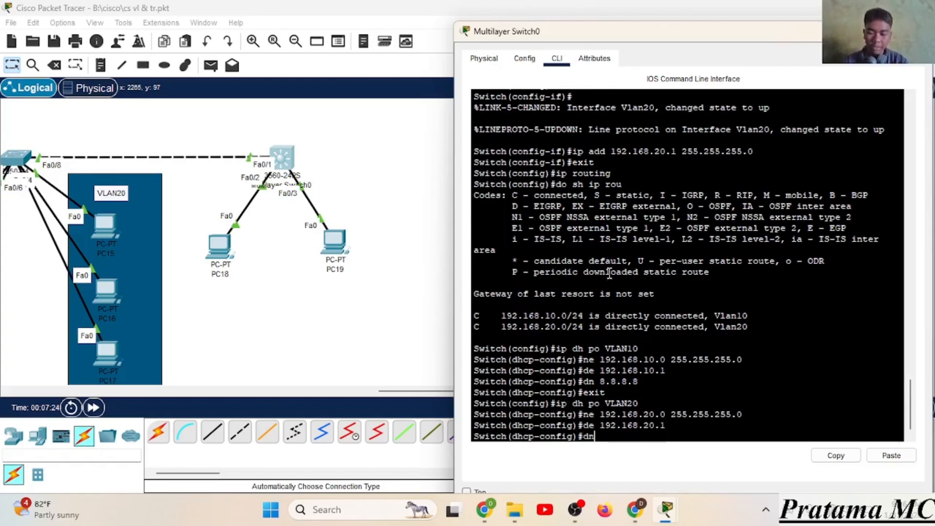
text( 8.8.8.8)
key(Return)
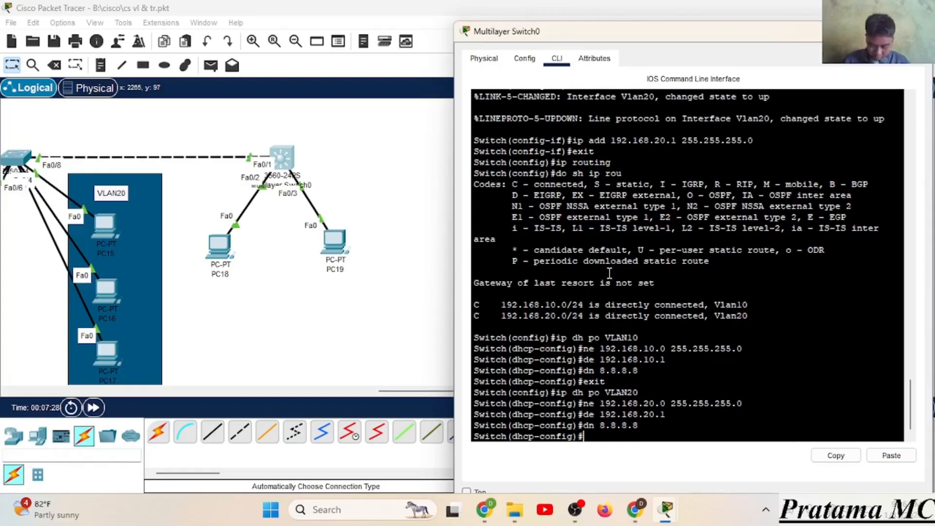
- Try to obtain PC18's IPv4 settings through DHCP, repeating the request once, and close its configuration
click(222, 246)
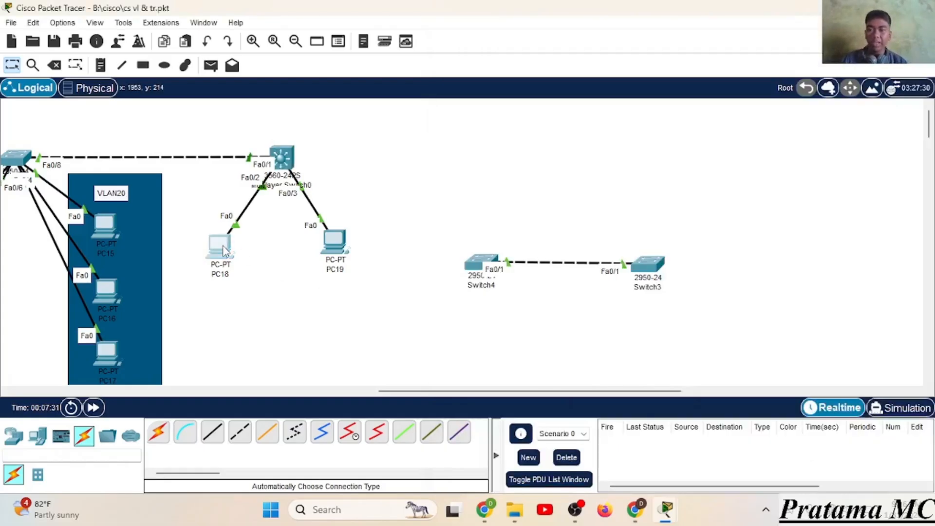
click(352, 119)
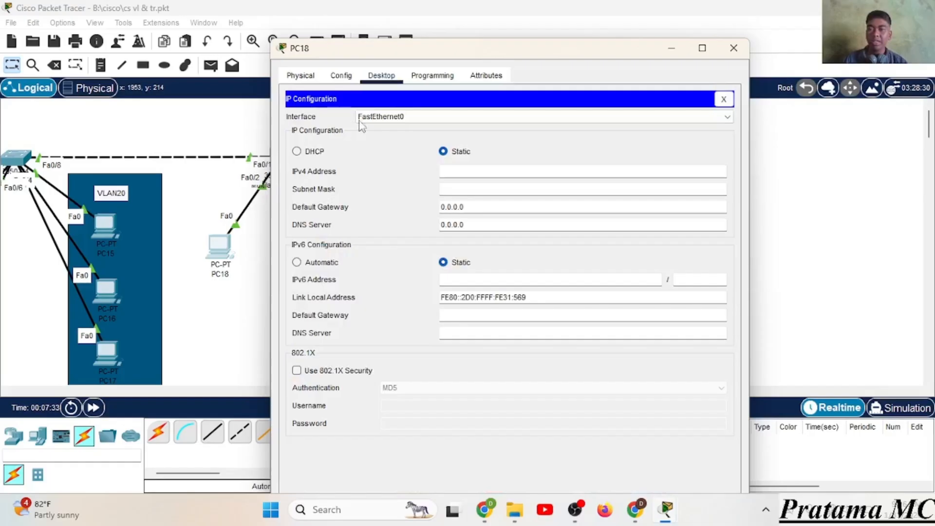
click(297, 152)
drag(445, 54, 609, 60)
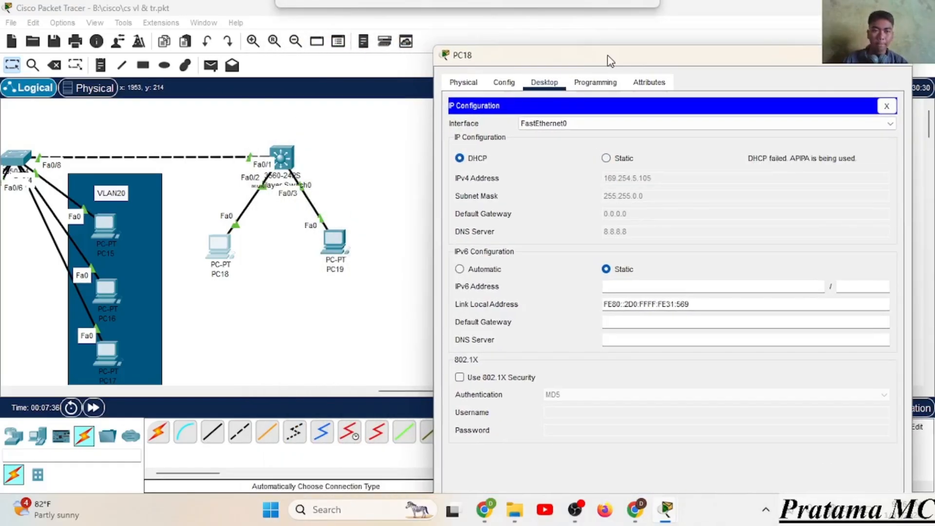
click(607, 158)
click(460, 163)
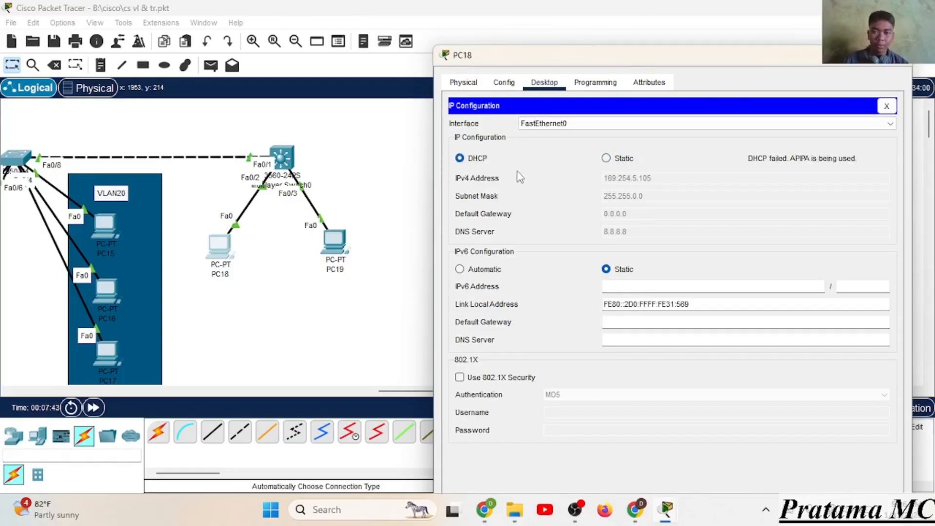
click(897, 58)
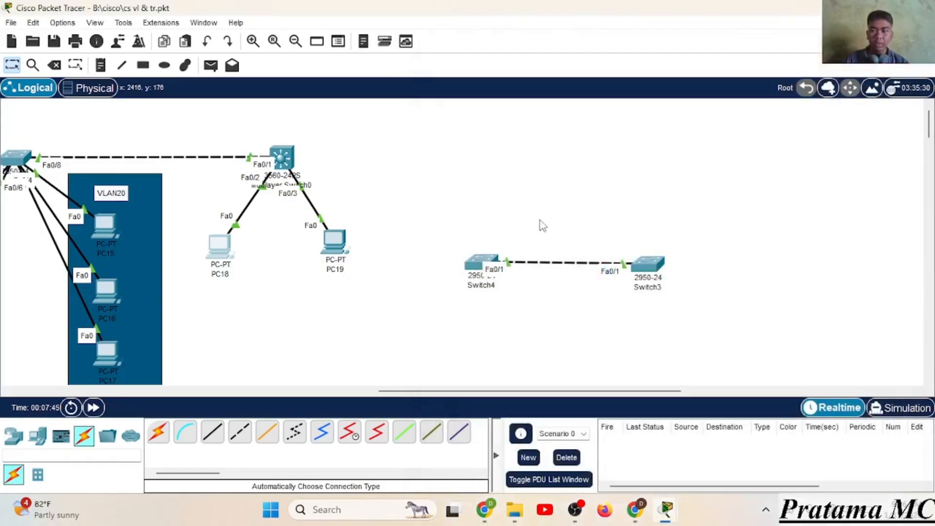
- Switch PC19's IPv4 configuration to DHCP, toggling through static once to request the address again
click(335, 242)
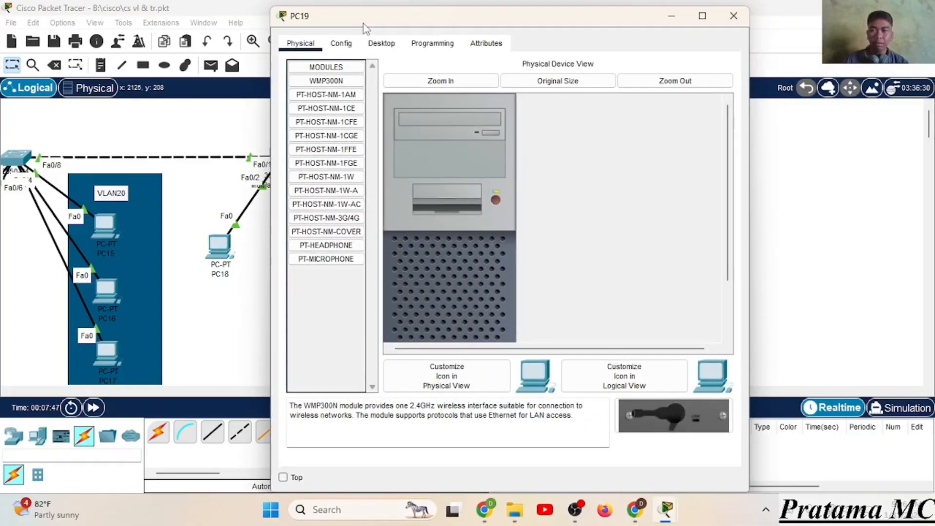
click(382, 43)
click(340, 87)
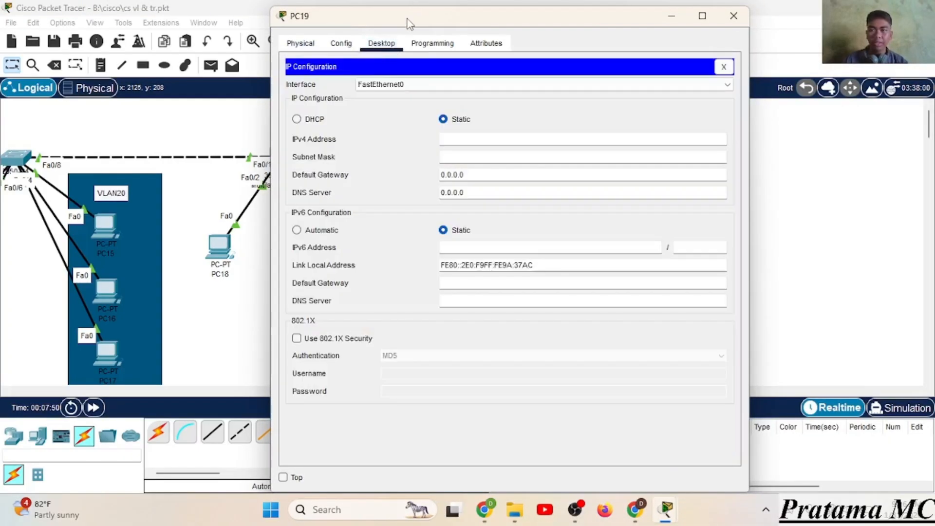
drag(409, 22, 576, 38)
click(465, 137)
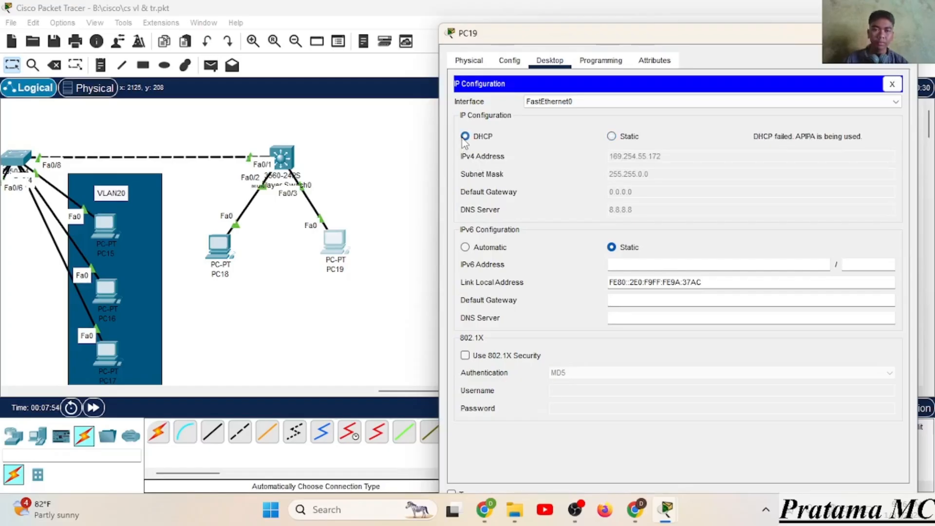
click(626, 136)
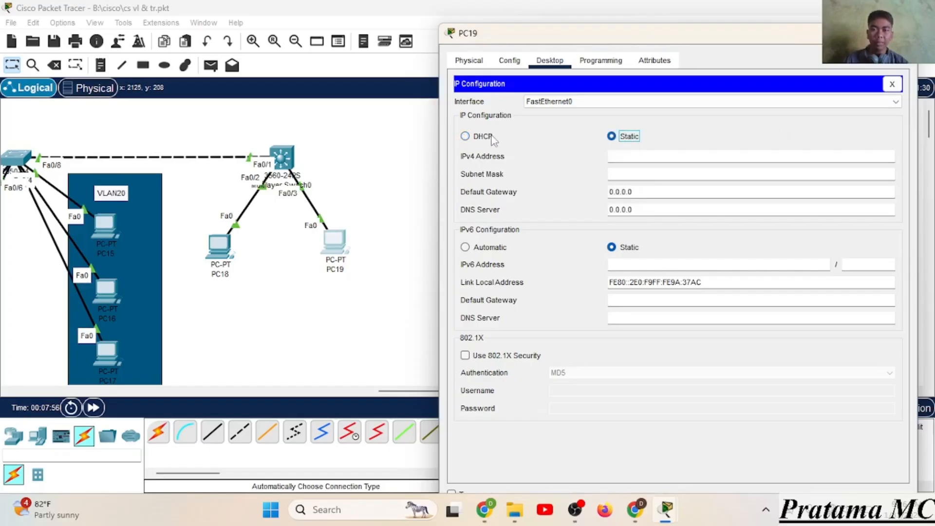
click(465, 137)
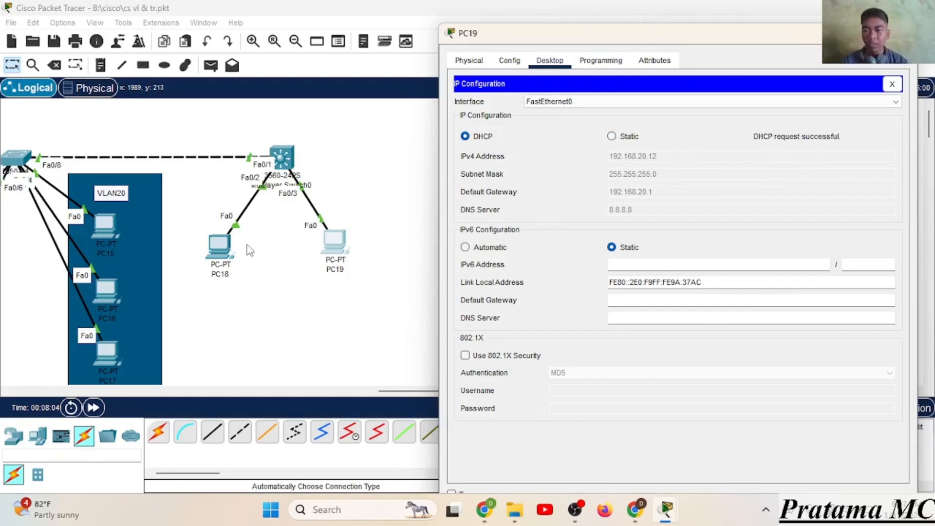
- Renew PC18's DHCP request by changing its IPv4 configuration to static and back to DHCP
click(224, 244)
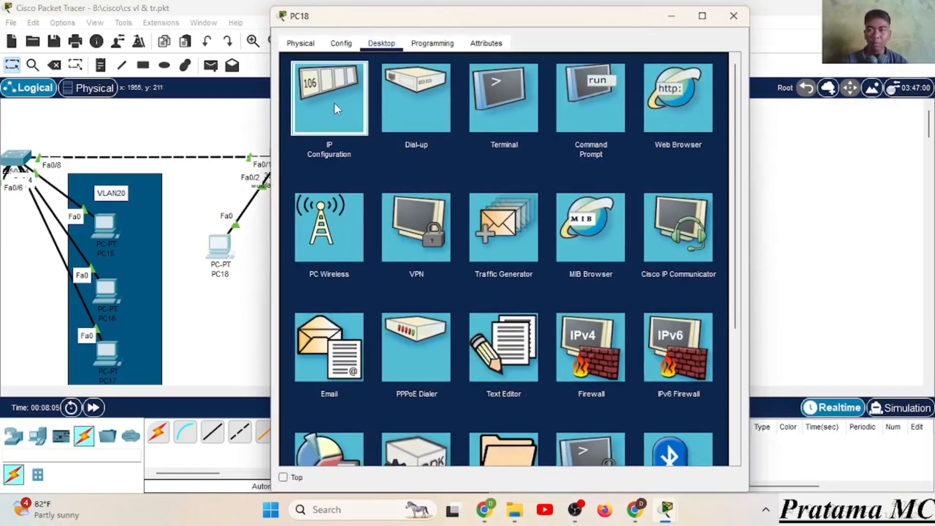
click(335, 108)
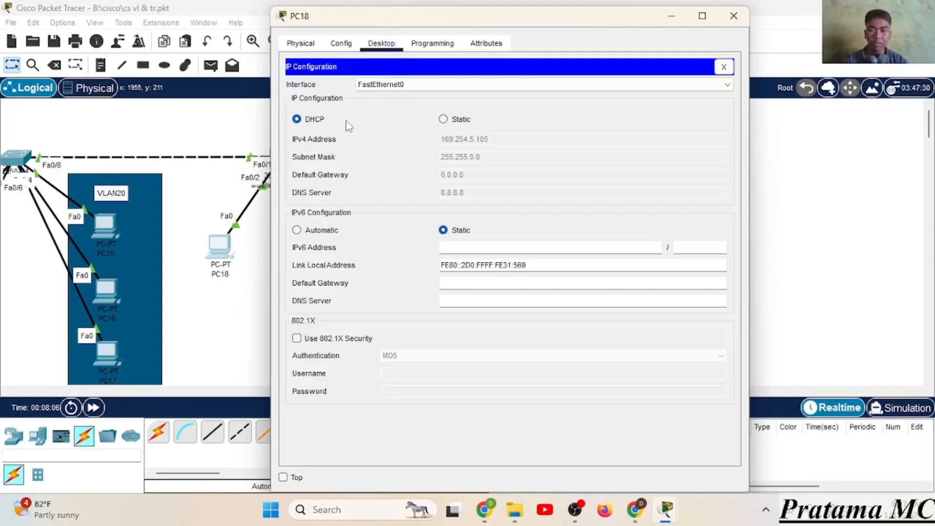
click(444, 120)
click(297, 119)
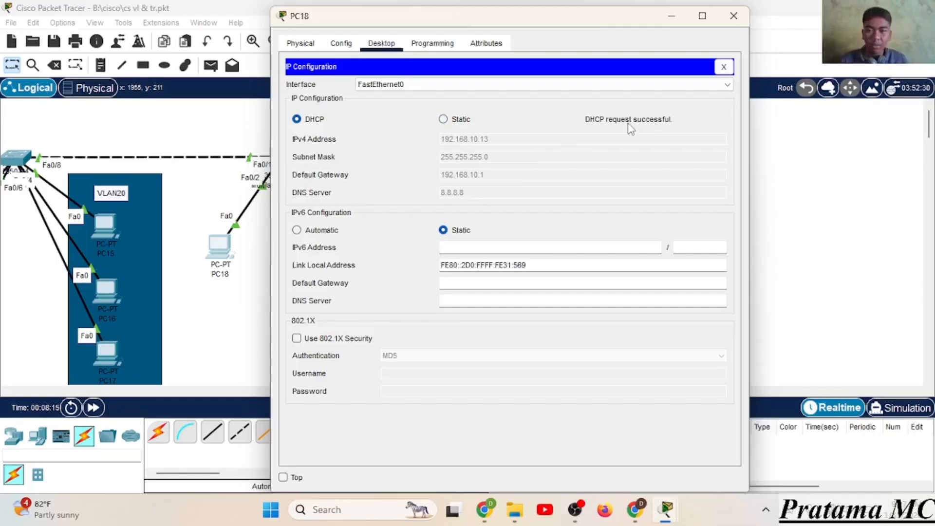
double_click(511, 15)
double_click(610, 8)
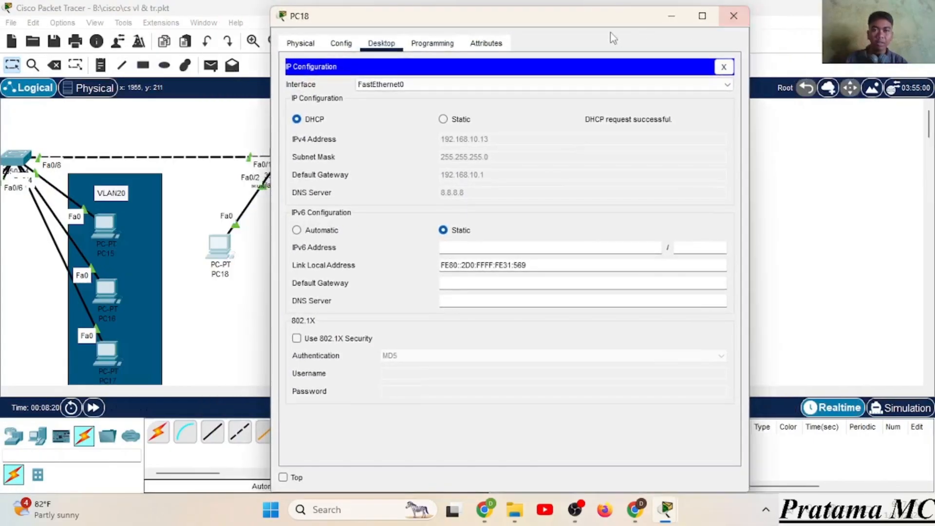
drag(577, 18, 759, 24)
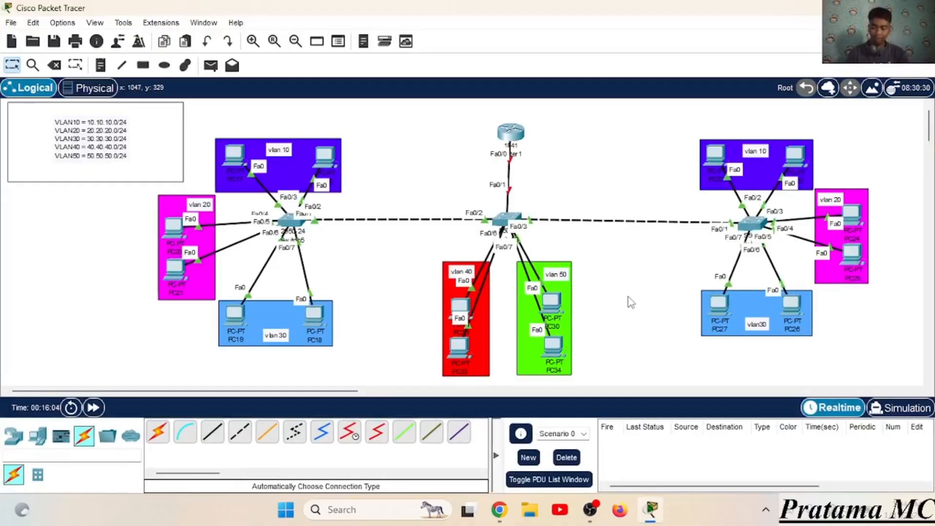
- Open Router1's command line in the five-VLAN topology and answer no to the initial configuration dialog
scroll(195, 172, up, 1)
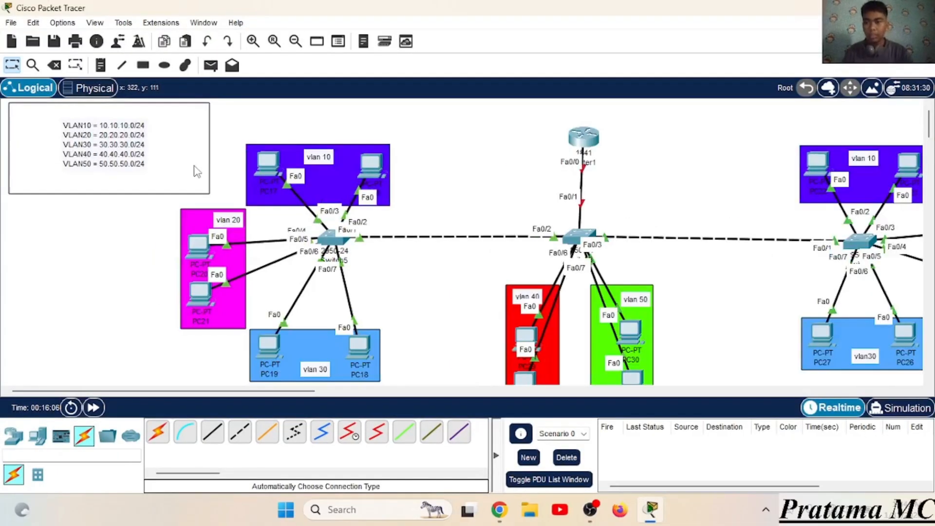
scroll(195, 172, up, 2)
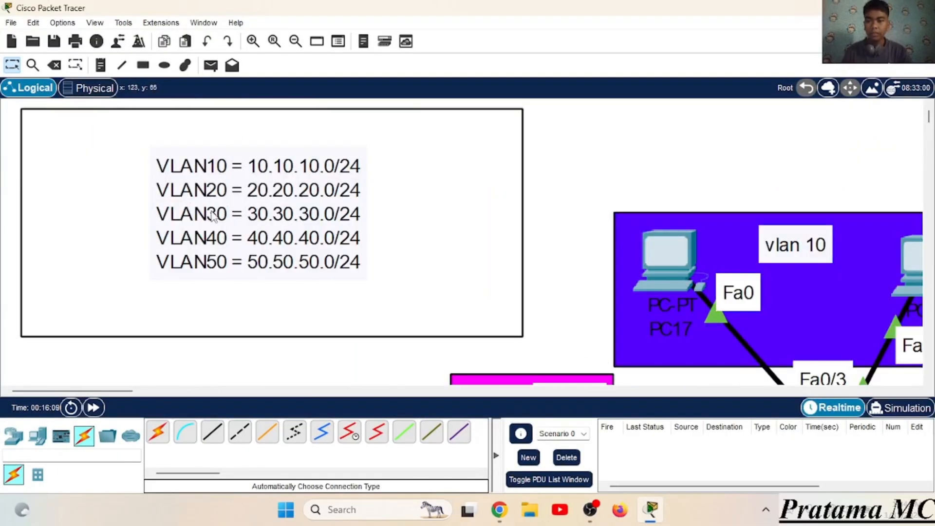
scroll(276, 210, down, 4)
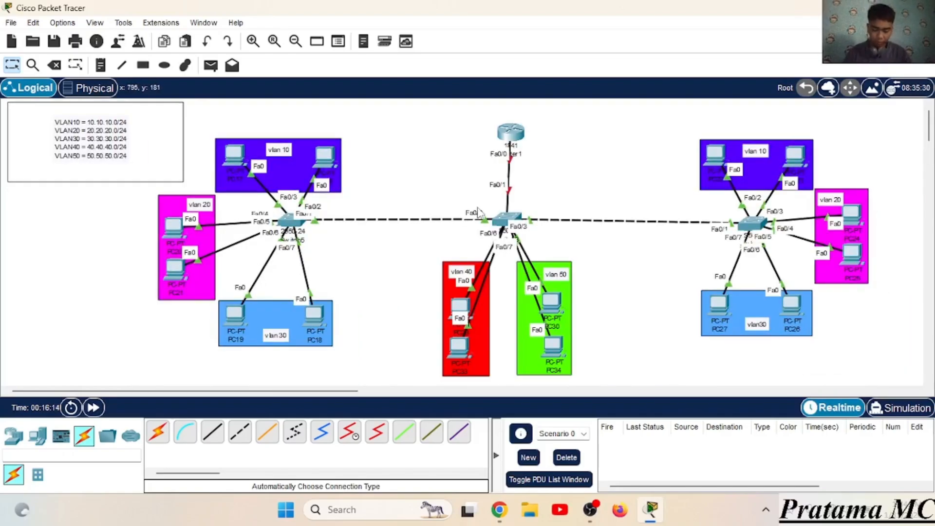
scroll(588, 178, right, 3)
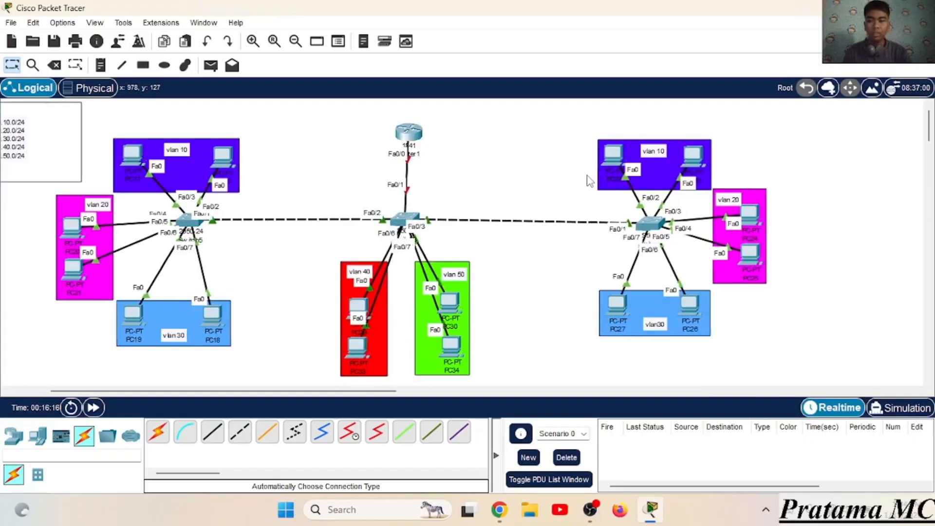
scroll(589, 179, left, 3)
click(511, 133)
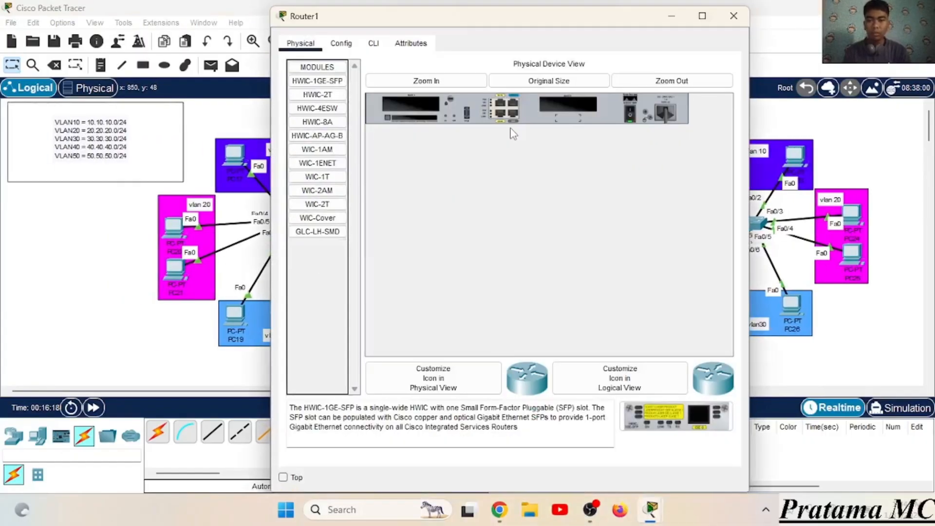
click(371, 45)
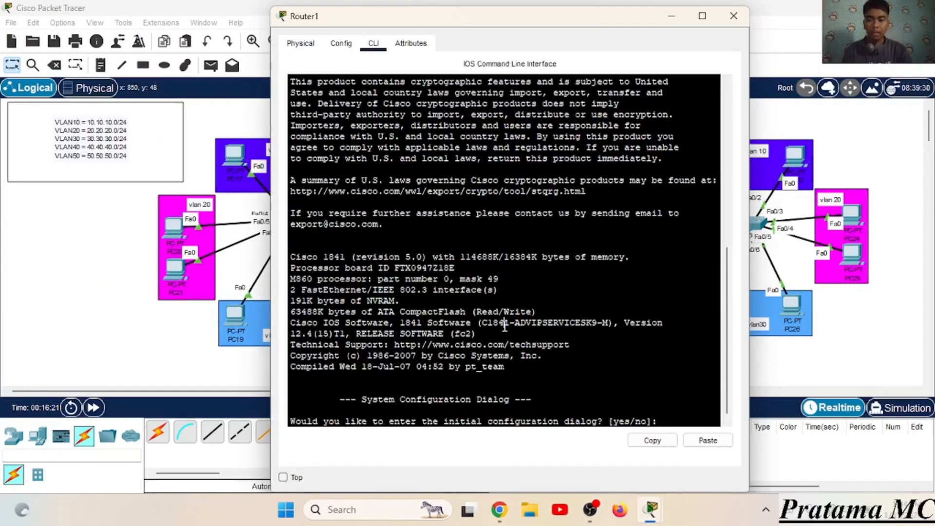
text(no)
key(Return)
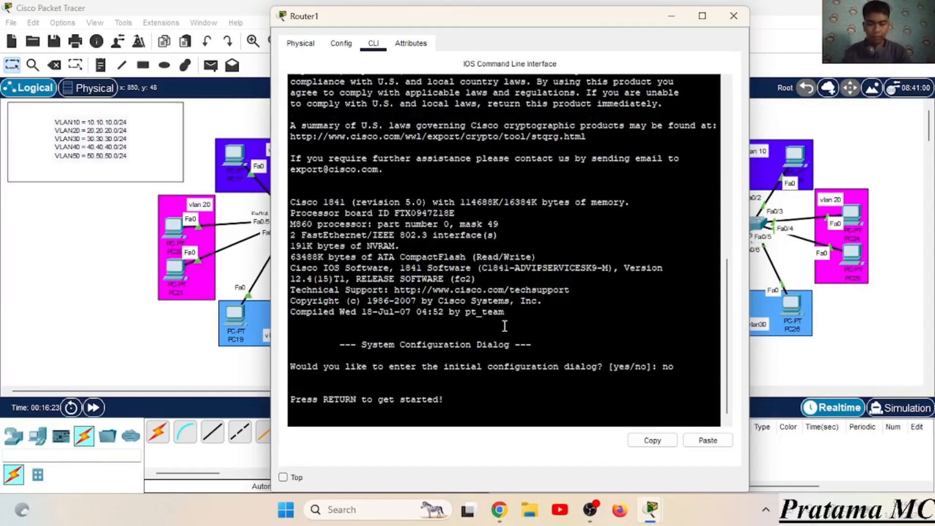
- Start Router1's command session and enter privileged mode followed by global configuration mode
key(Return)
text(en)
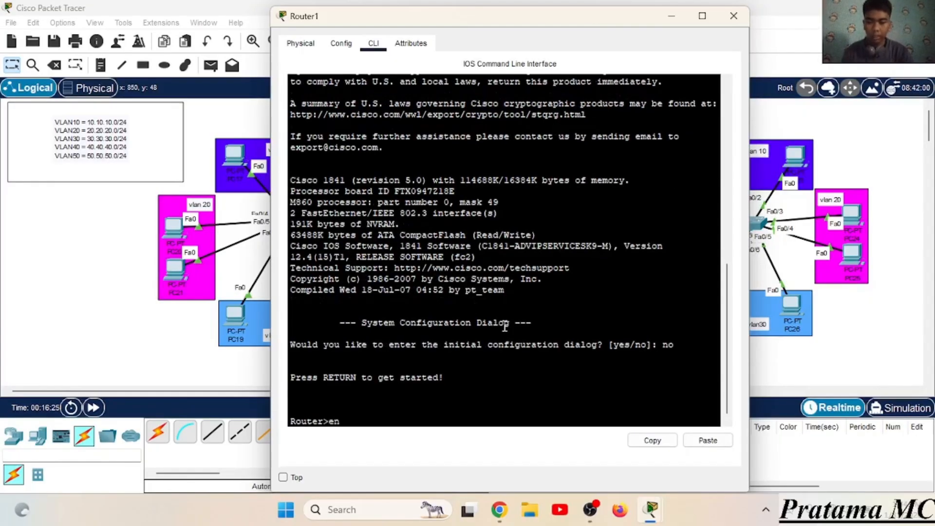
key(Return)
text(conf t)
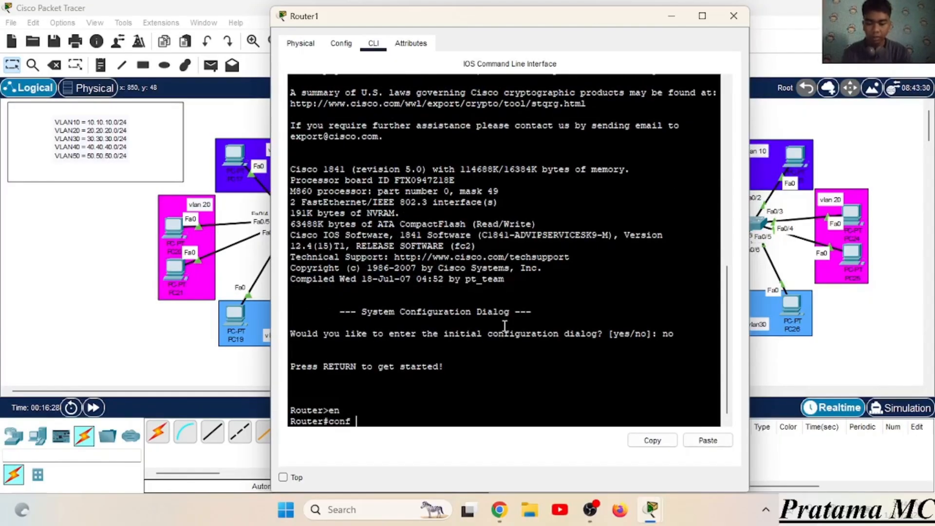
key(Return)
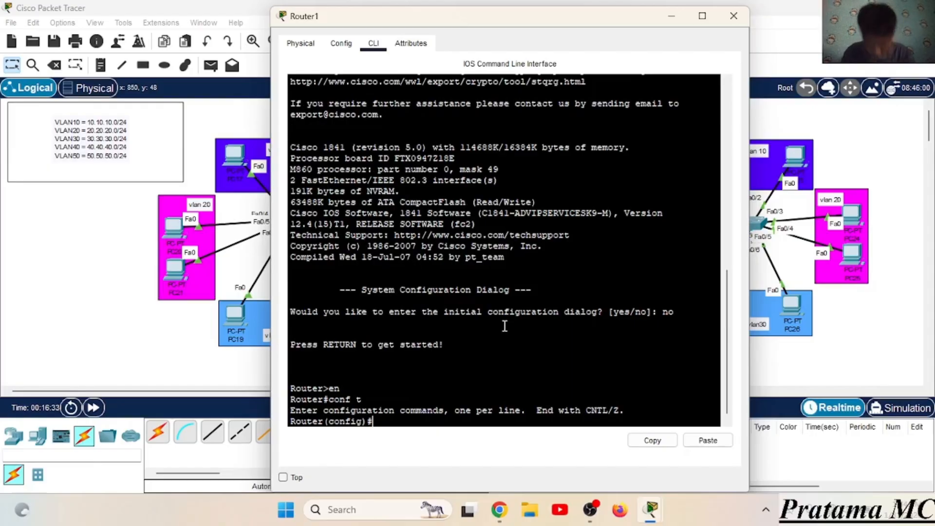
- Move Router1's window clear of the workspace and examine the topology, including the router's link to the central switch
drag(503, 23, 684, 31)
scroll(374, 166, right, 1)
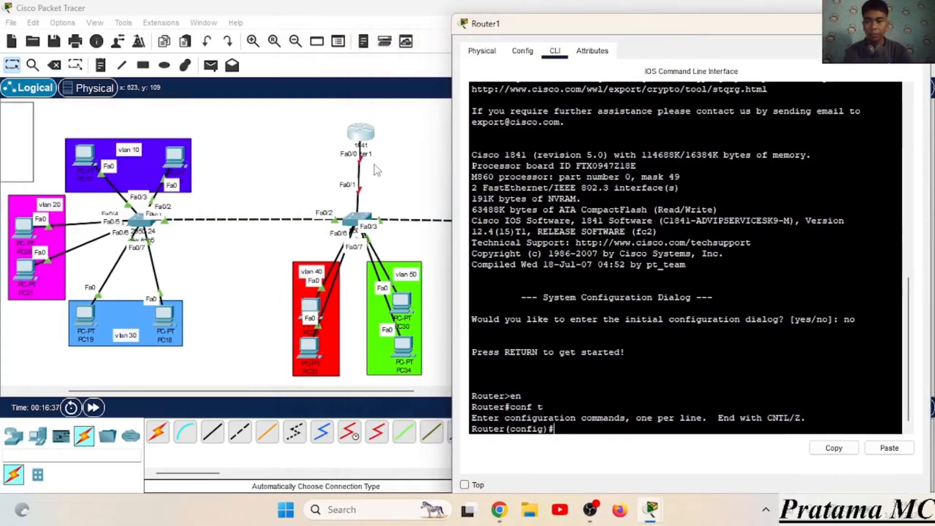
scroll(375, 167, down, 1)
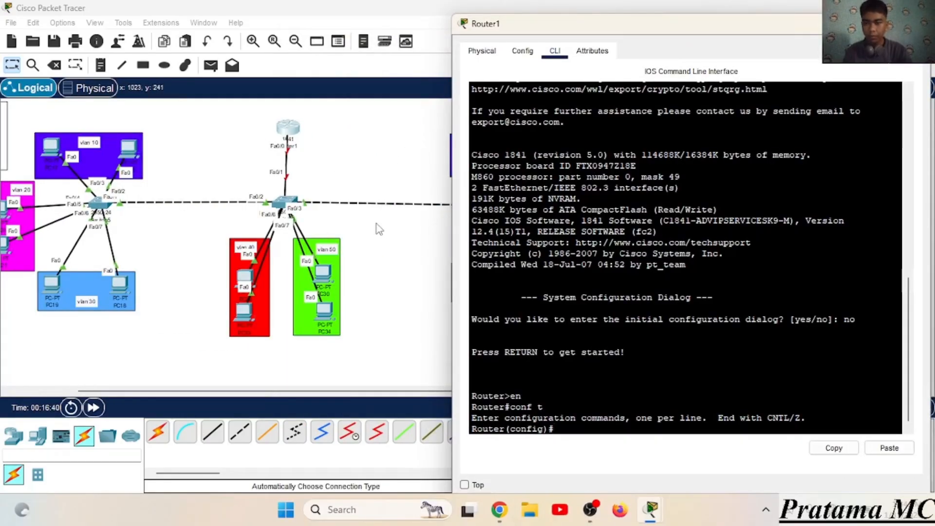
scroll(379, 229, down, 2)
scroll(379, 229, left, 3)
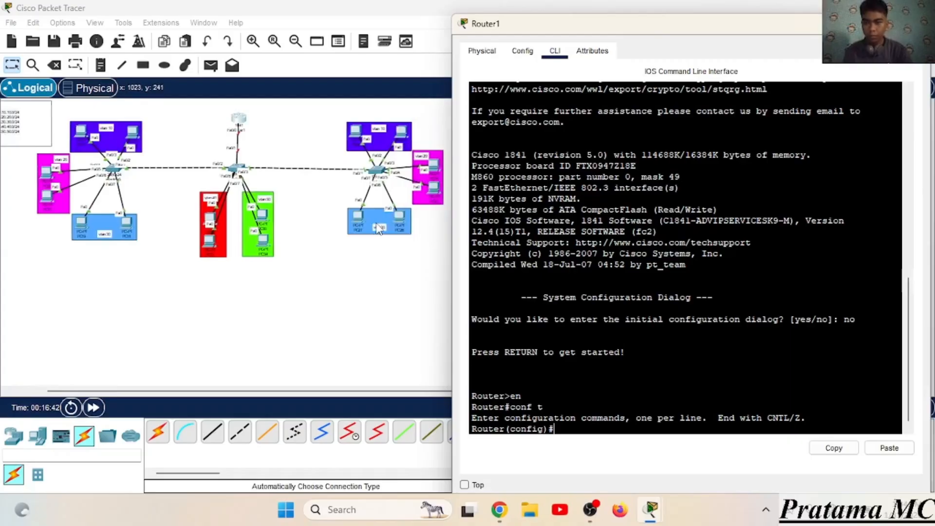
scroll(379, 228, right, 1)
scroll(380, 229, up, 3)
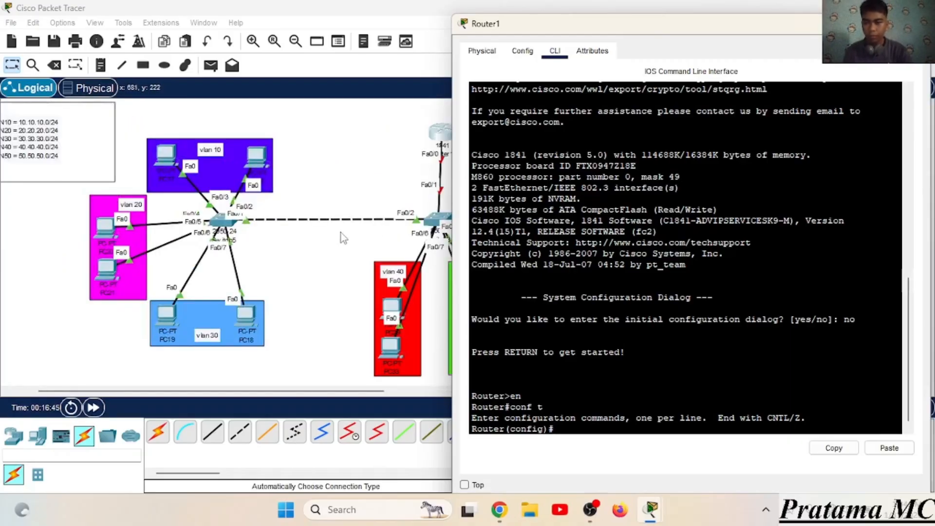
scroll(351, 229, right, 4)
scroll(352, 229, left, 1)
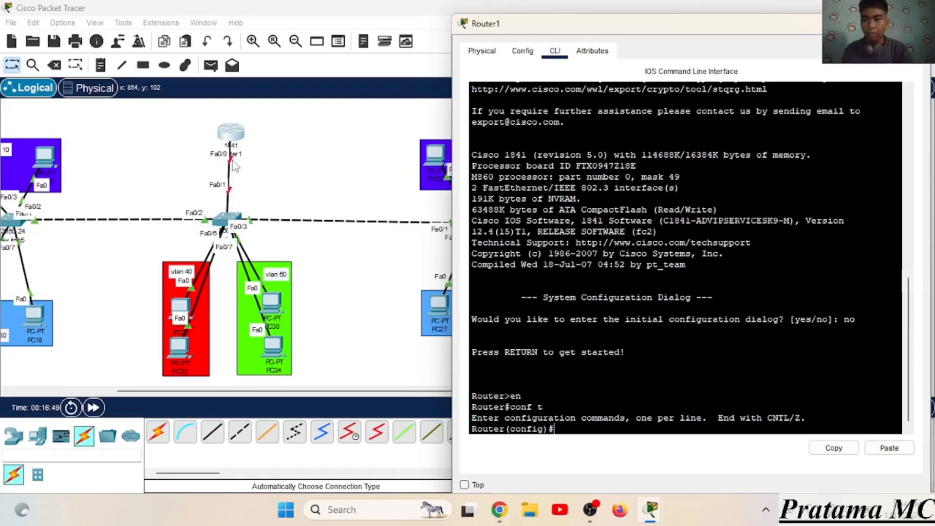
- Enable Router1's interface fa0/0 with no shutdown and return to global configuration mode
text(in)
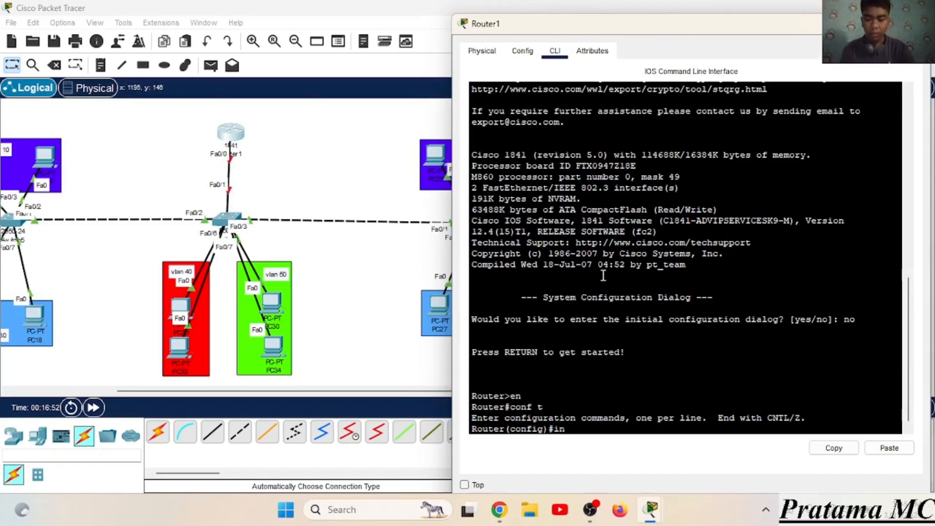
text(t f)
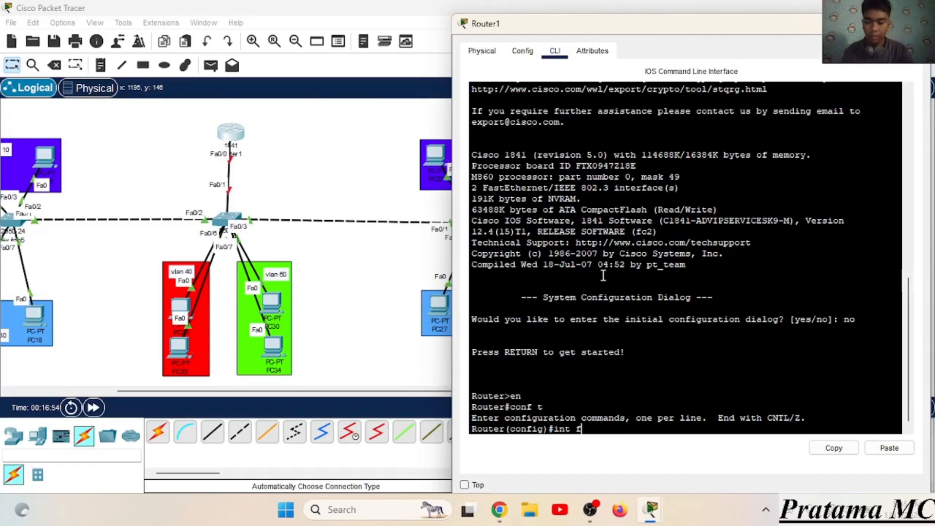
text(a0/0/)
key(Return)
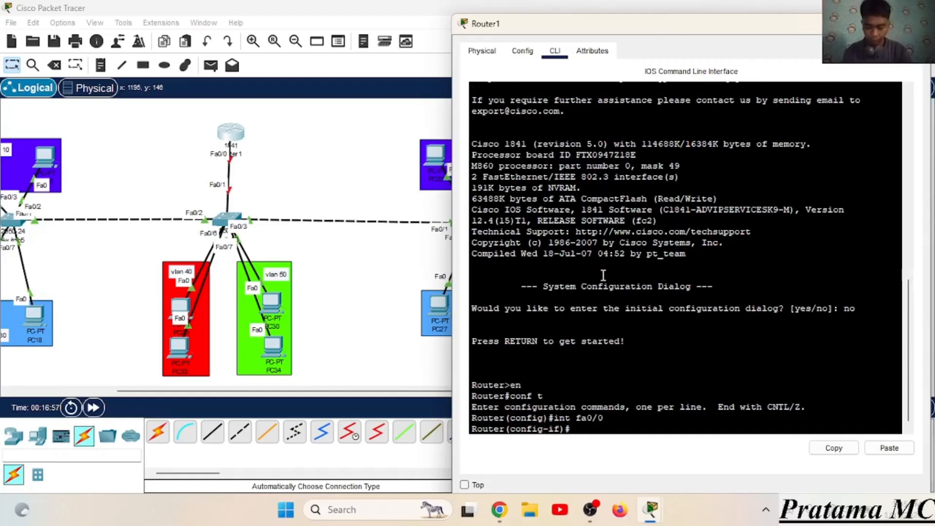
text(no s)
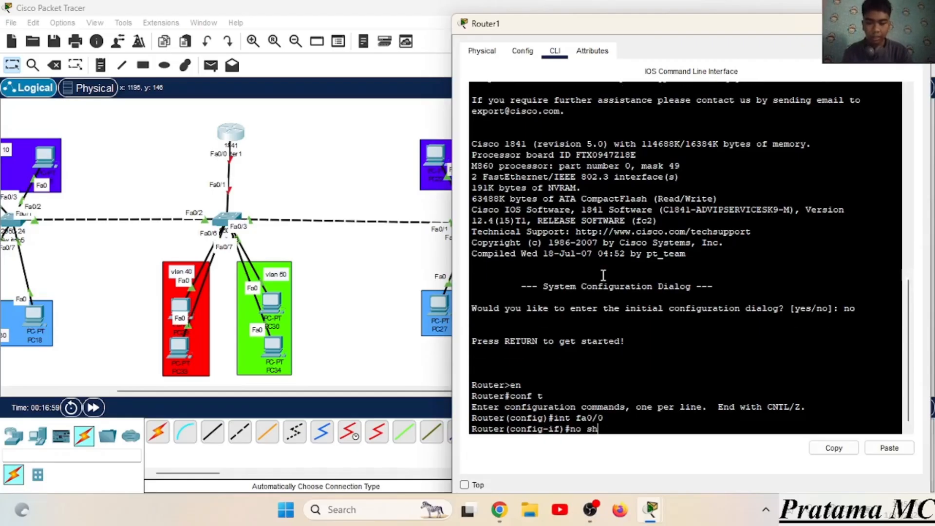
text(h)
key(Return)
key(Return)
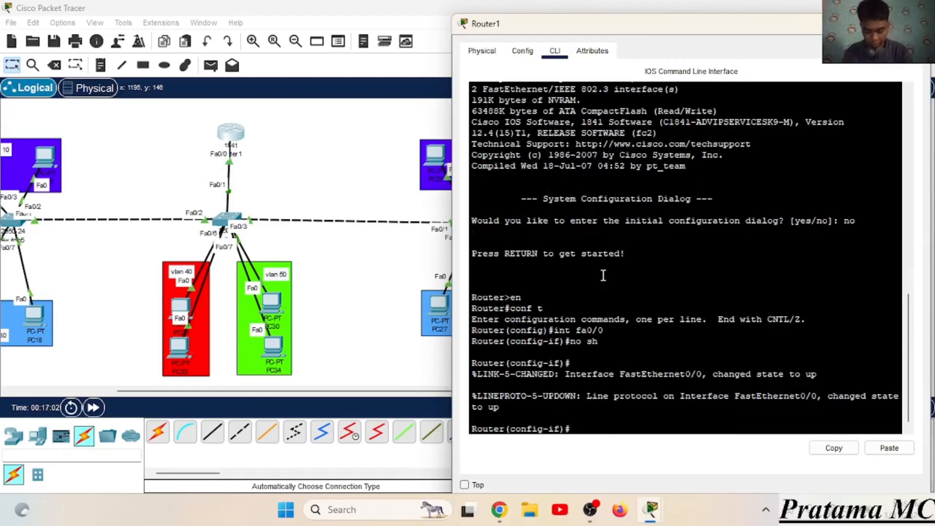
text(exit)
key(Return)
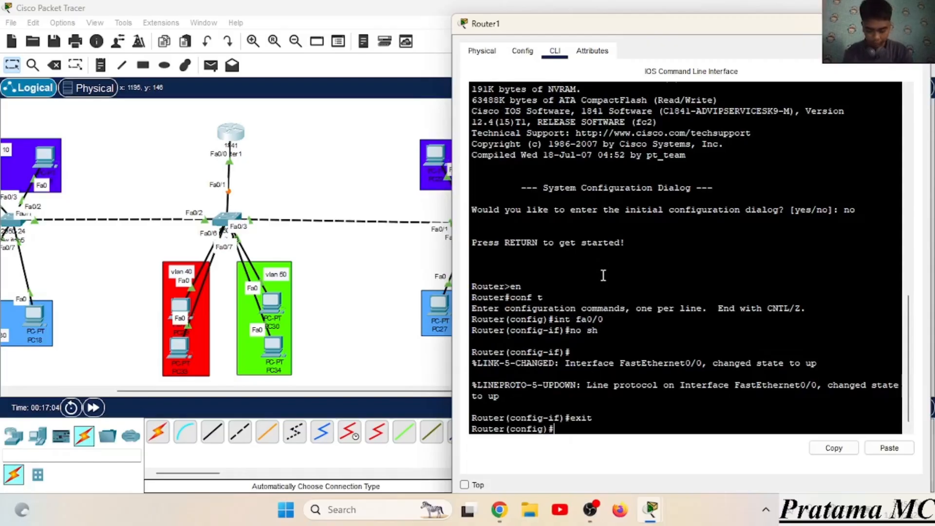
- Create subinterface fa0/0.10 on Router1 and set its dot1Q encapsulation to VLAN 10
text(int)
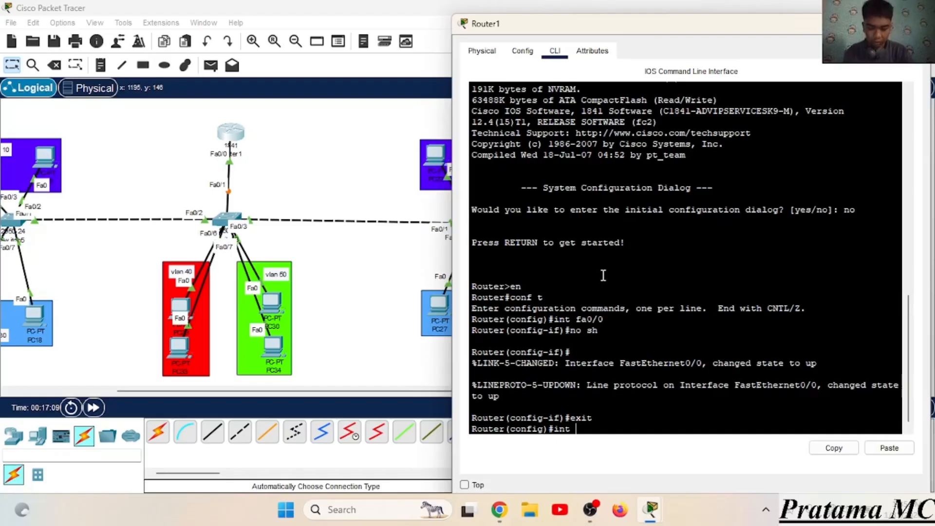
text( fa0)
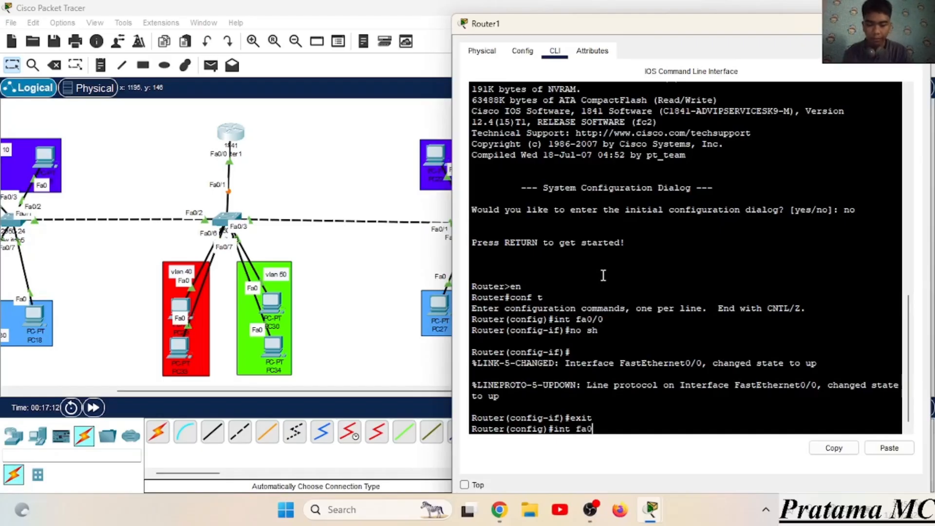
text(/0.10)
key(Return)
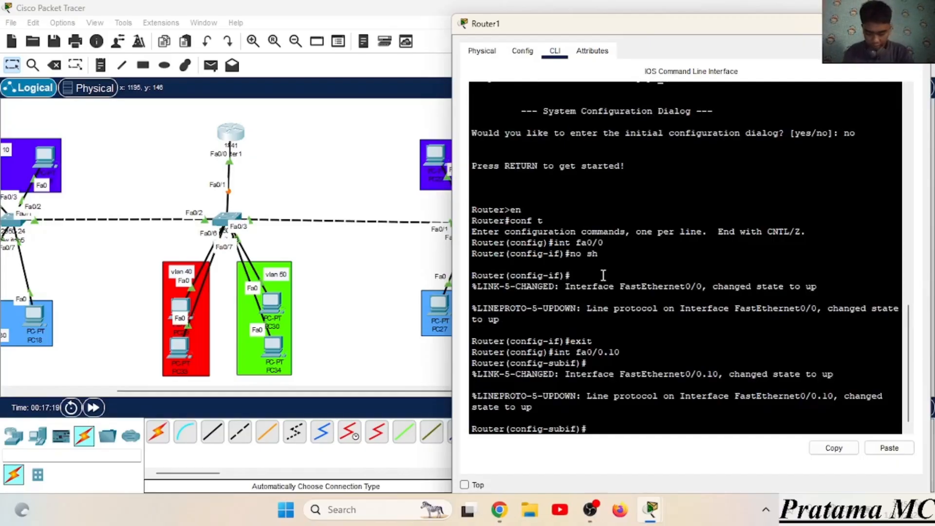
text(enc)
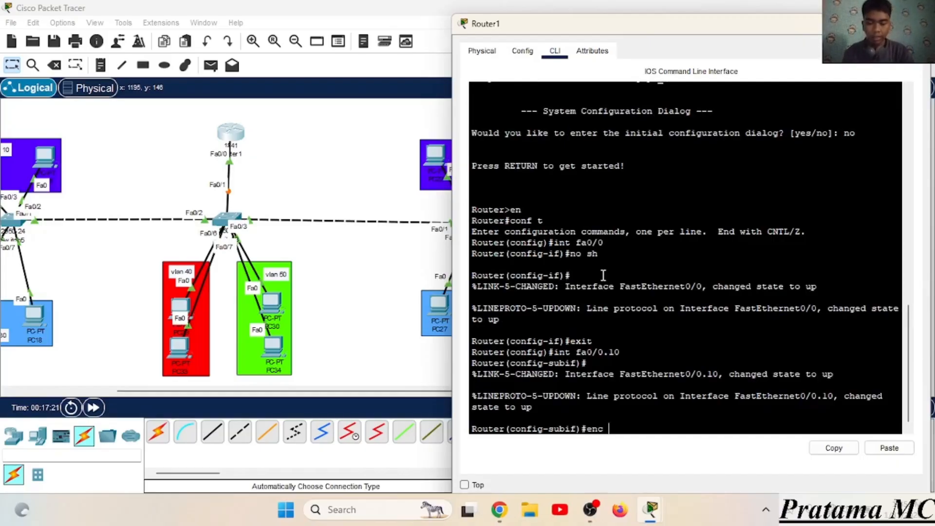
text( do )
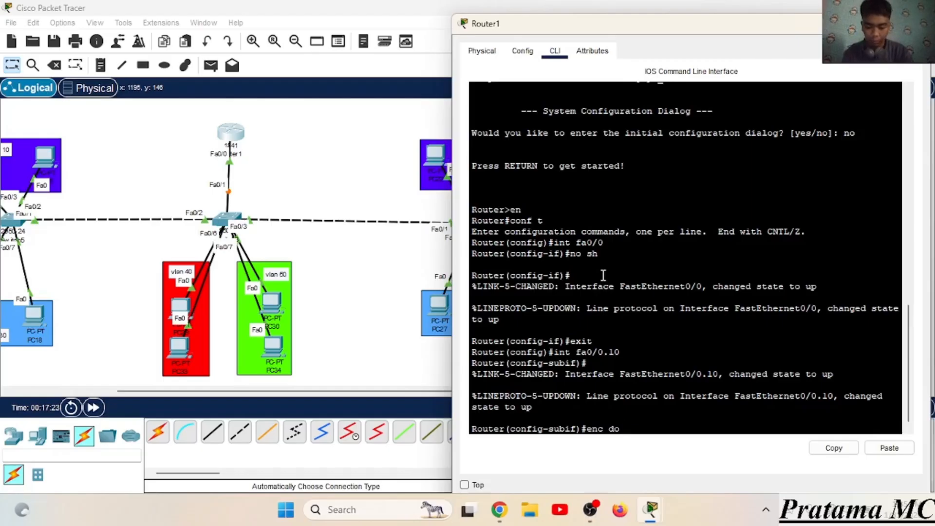
text(10)
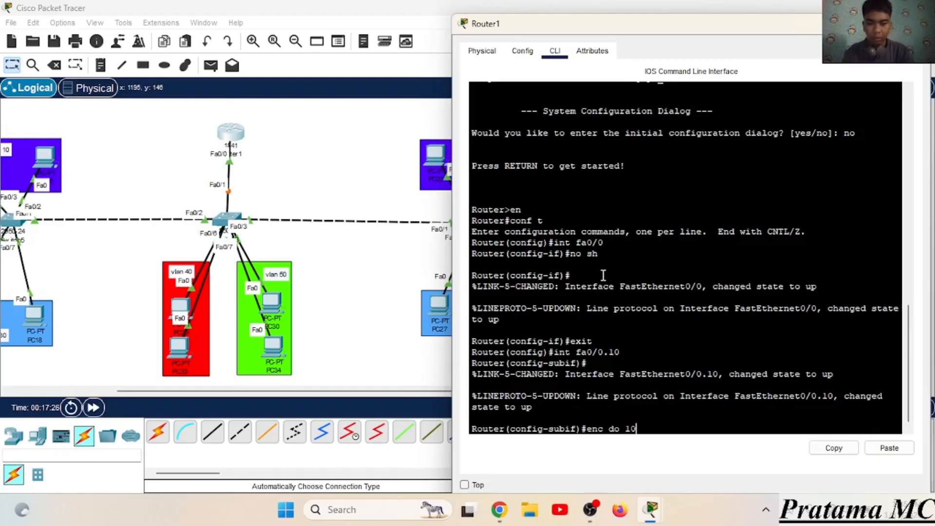
key(Return)
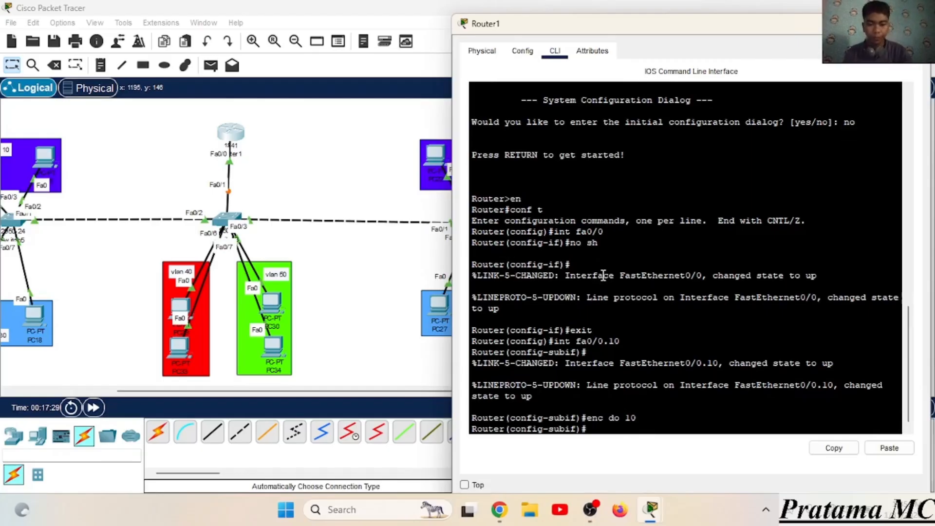
- Assign IP address 192.168.10.1 with mask 255.255.255.0 to subinterface fa0/0.10
text(i)
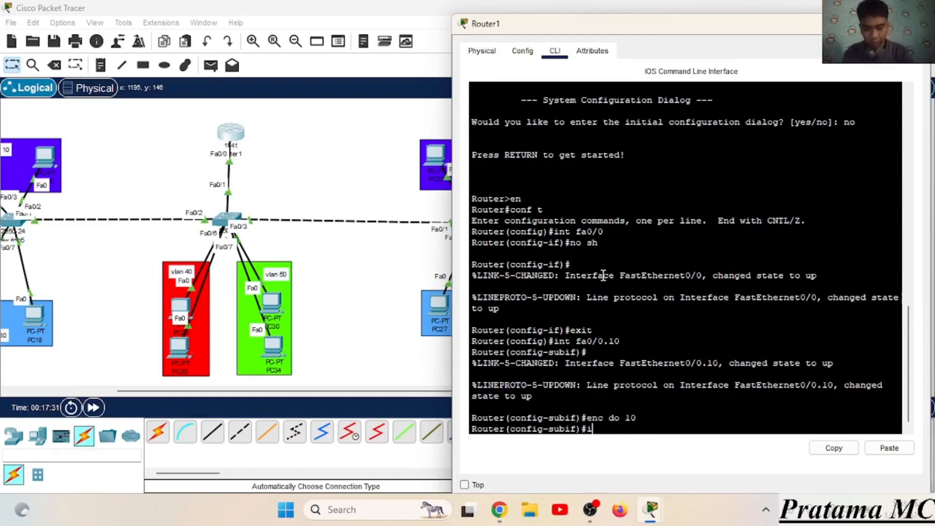
text(p add )
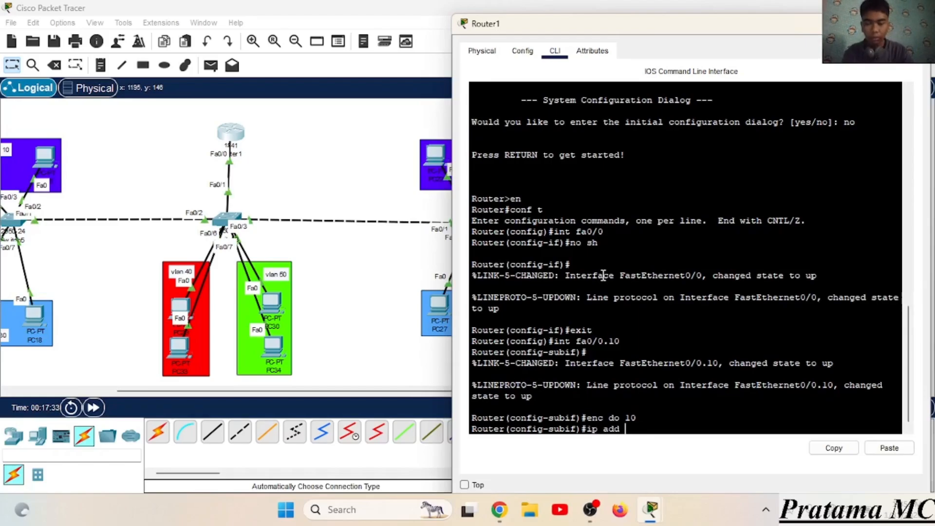
text(10)
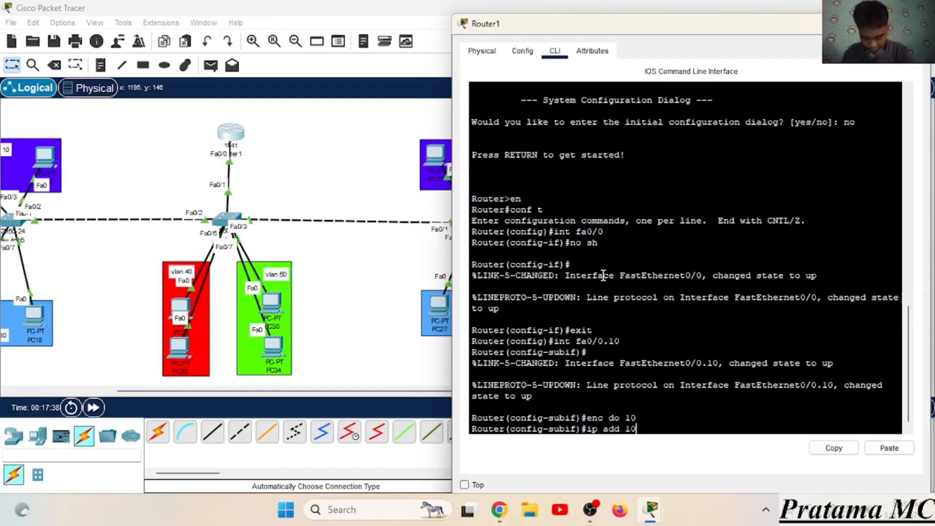
key(BackSpace)
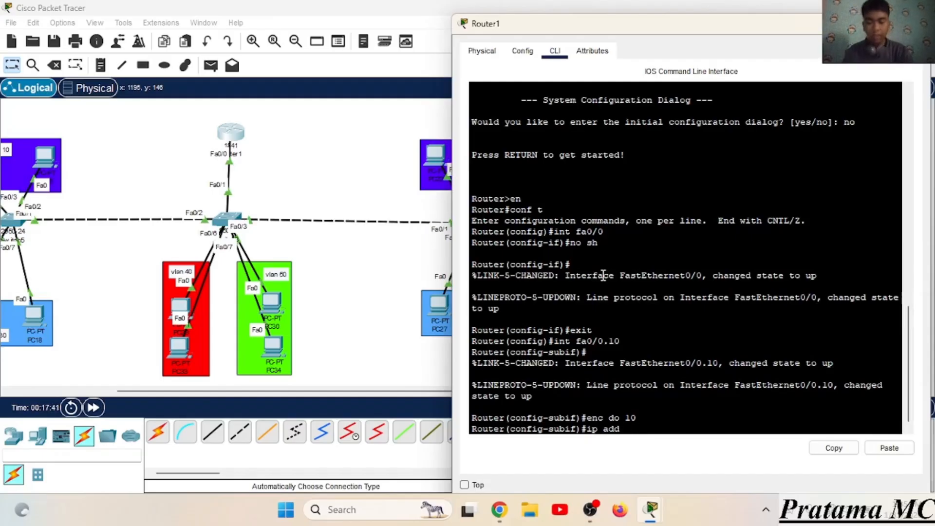
text(19)
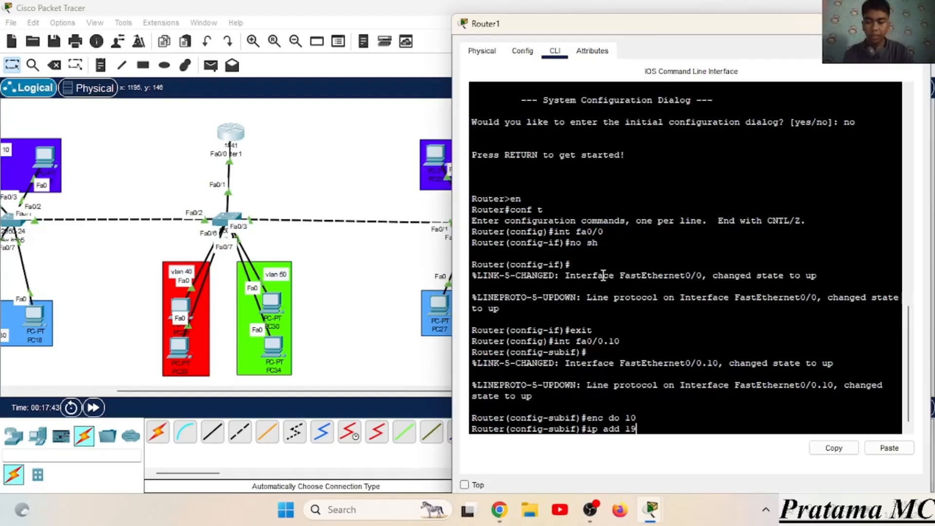
text(2.168.10.)
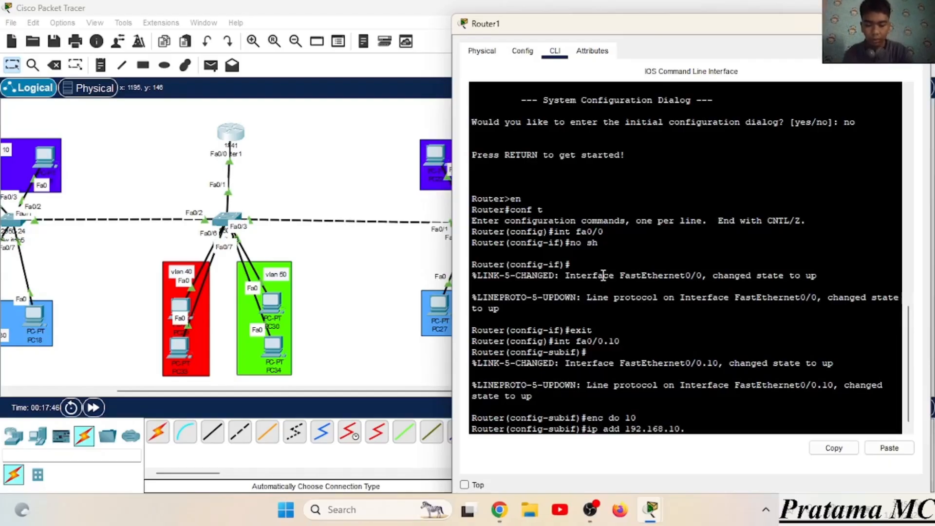
text(1 2)
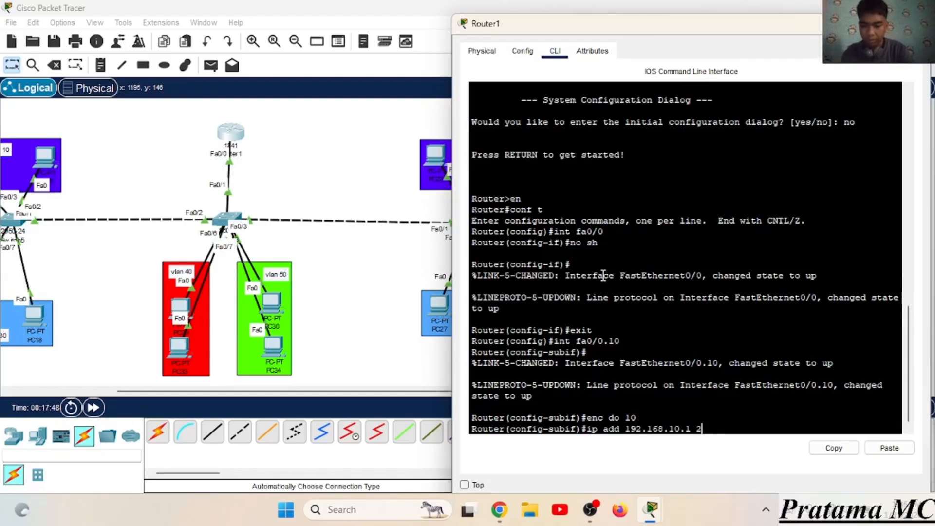
text(55.255.255.0)
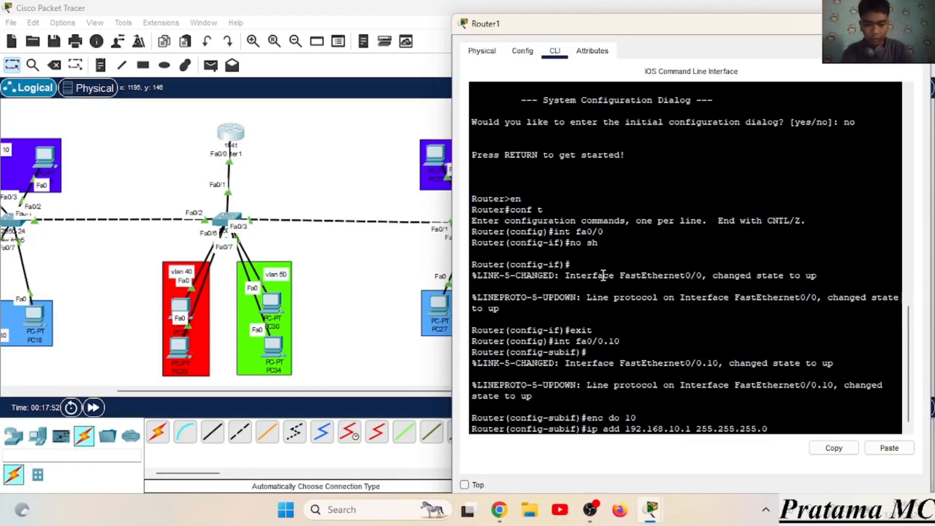
key(Return)
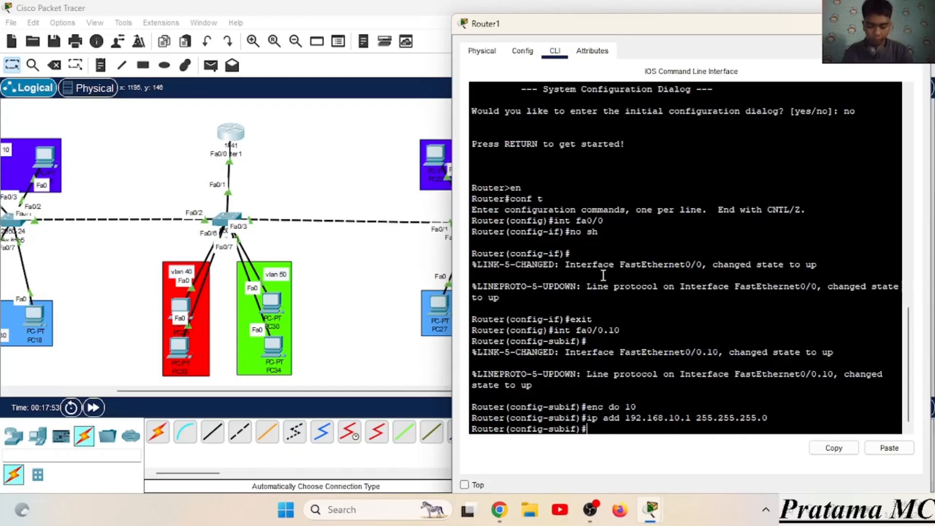
- Create subinterface fa0/0.20 on Router1 for VLAN 20
text(in)
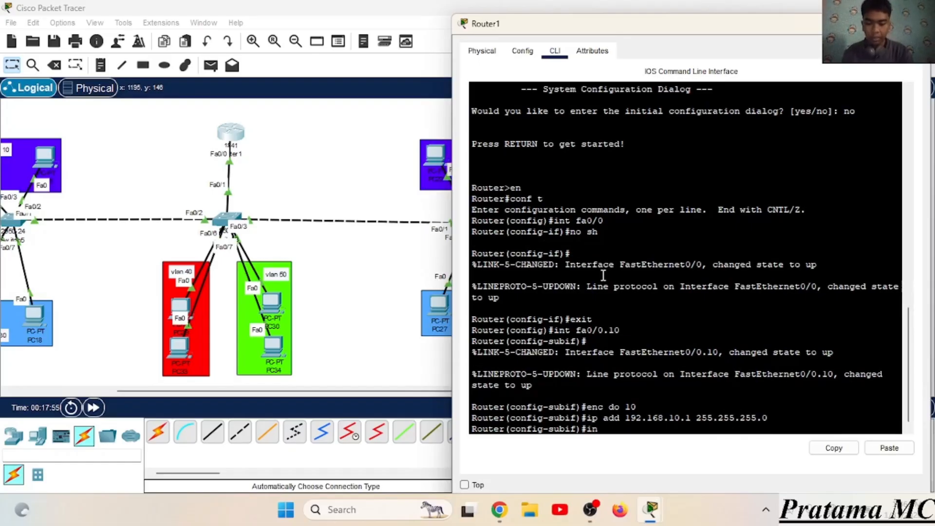
text(t fa)
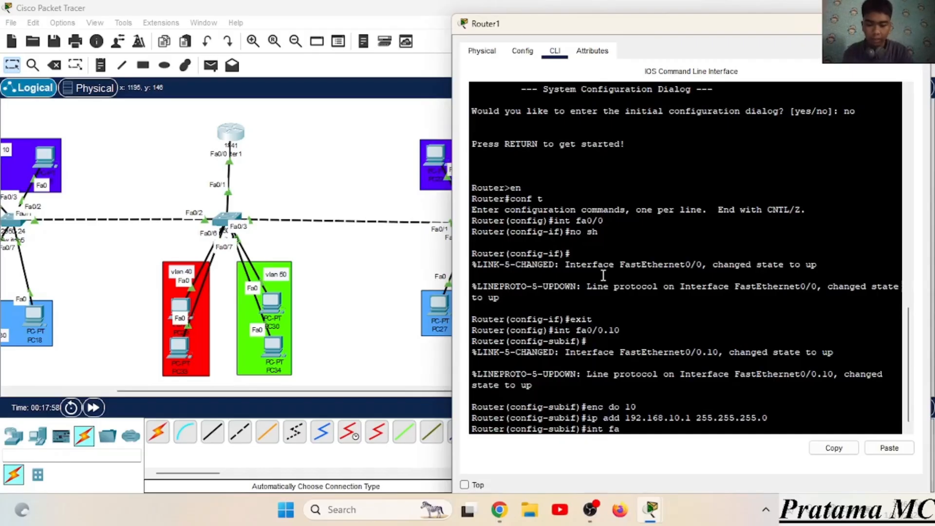
text(0/0.20)
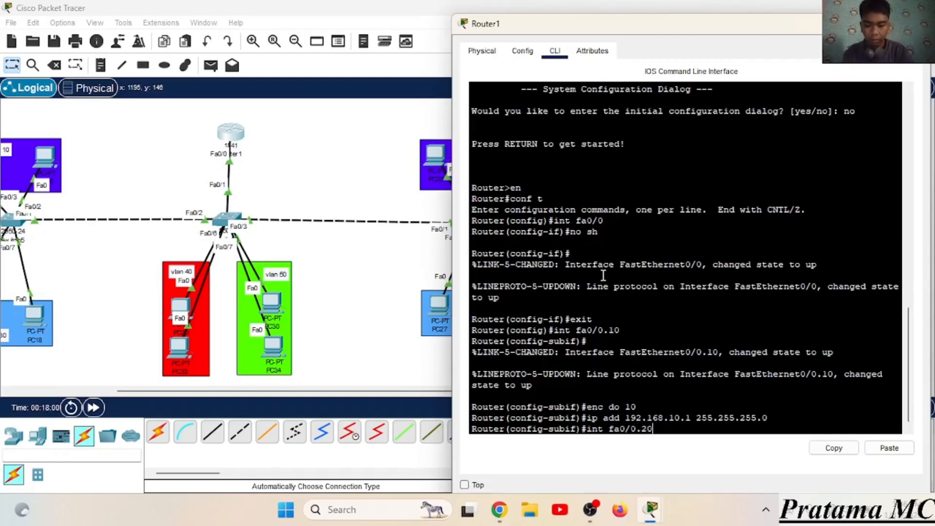
key(Return)
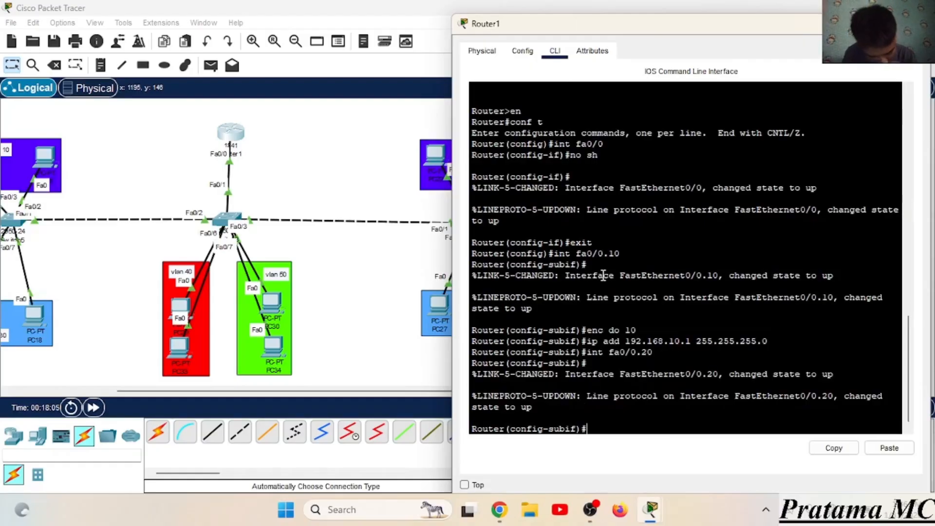
- Try to assign IP address 192.168.20.1 with mask 255.255.255.0 to fa0/0.20, then reopen that subinterface from global configuration mode
text(ip )
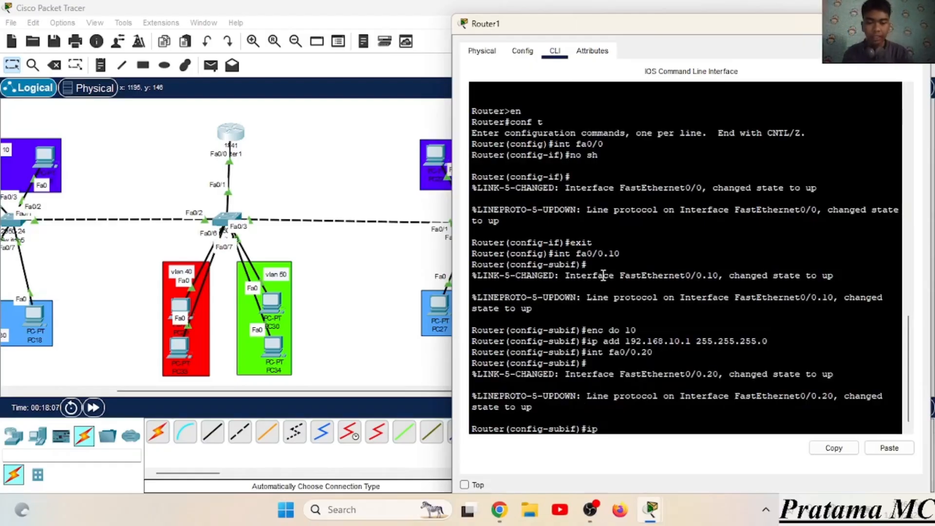
text(add 192.)
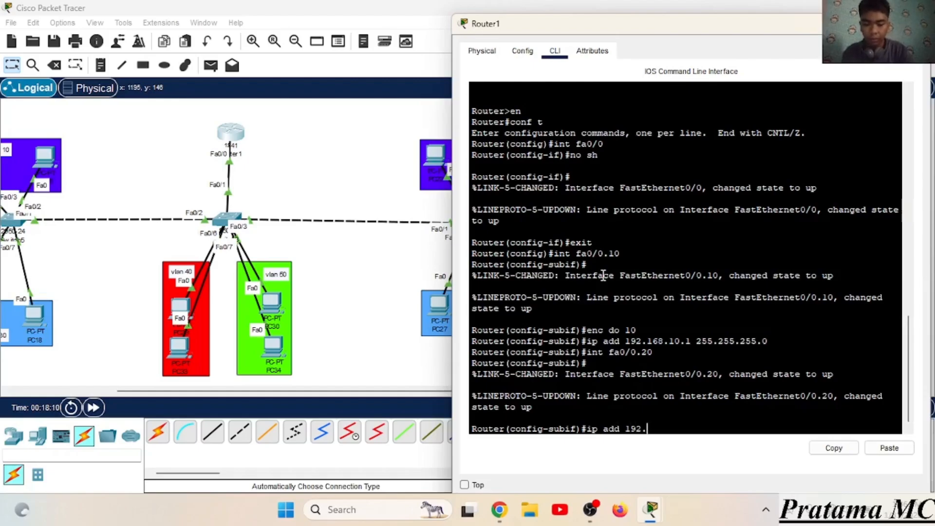
text(168.20.1 255.255)
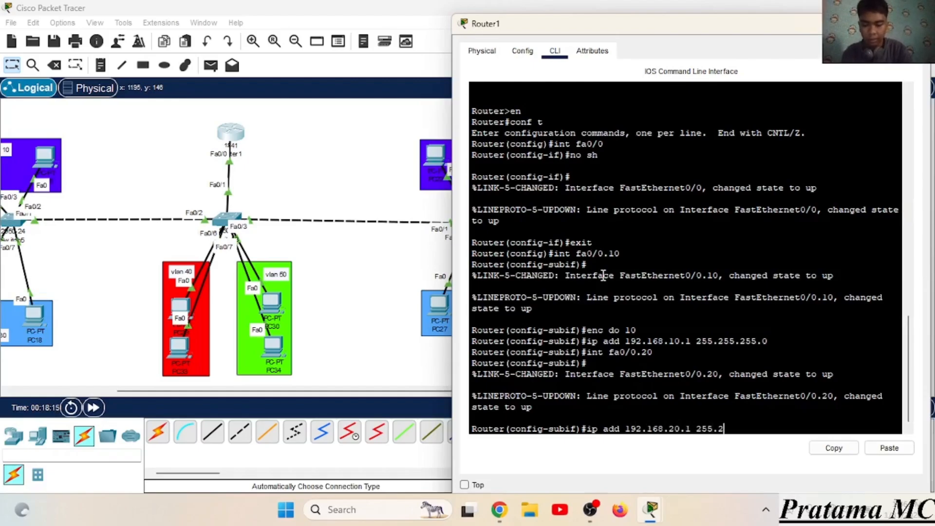
text(.255.0)
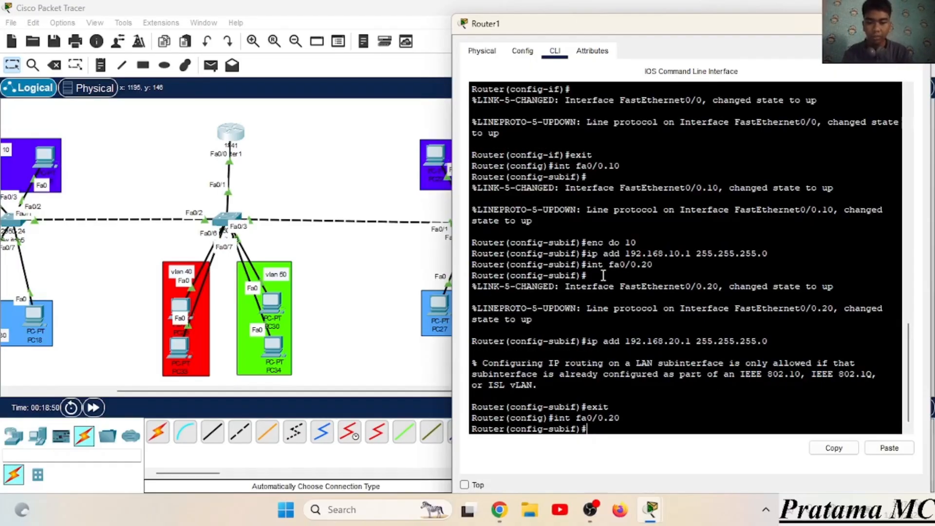
- Set the dot1Q encapsulation of subinterface fa0/0.20 to VLAN 20
text(enc)
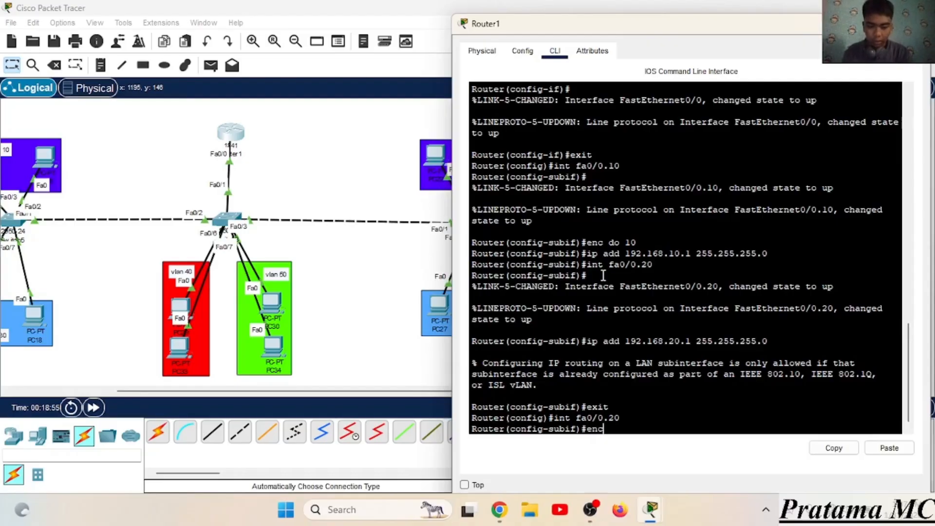
text( do 20)
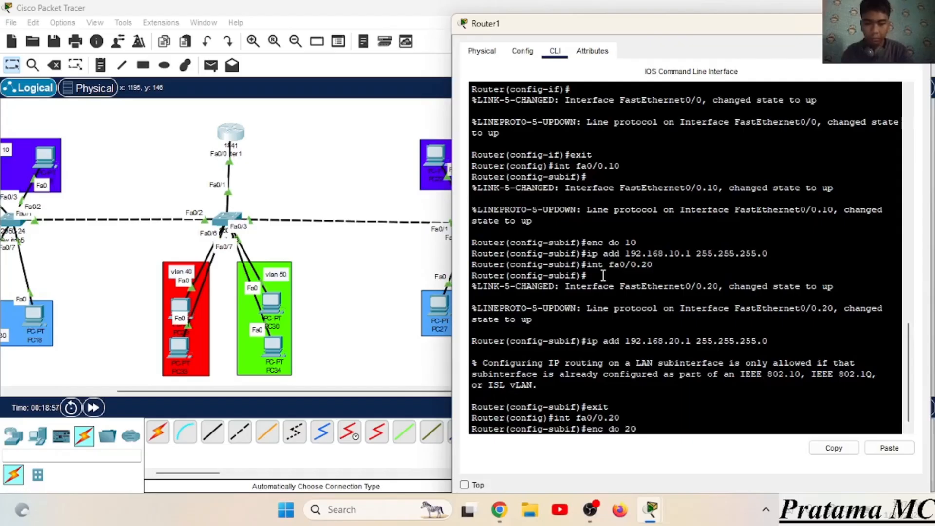
key(Return)
- Assign IP address 192.168.20.1 with mask 255.255.255.0 to subinterface fa0/0.20
text(ip add )
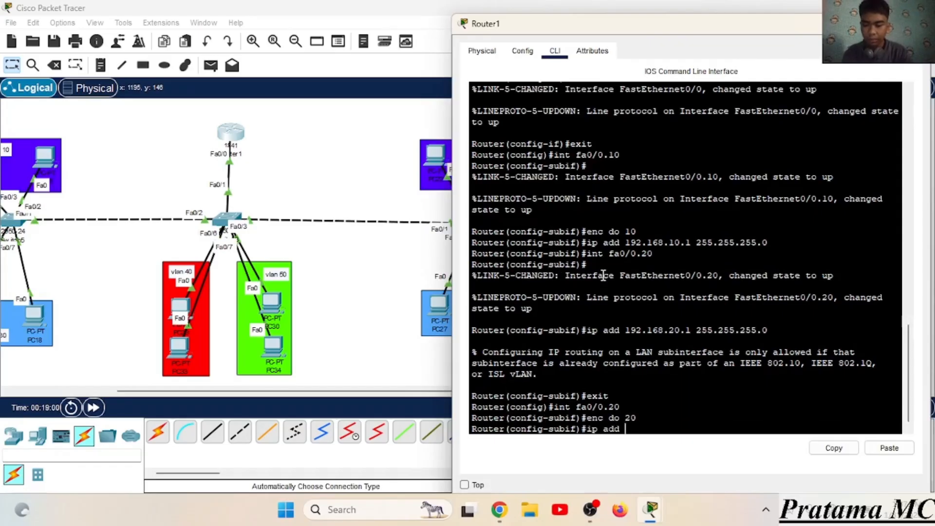
text(192.168.20)
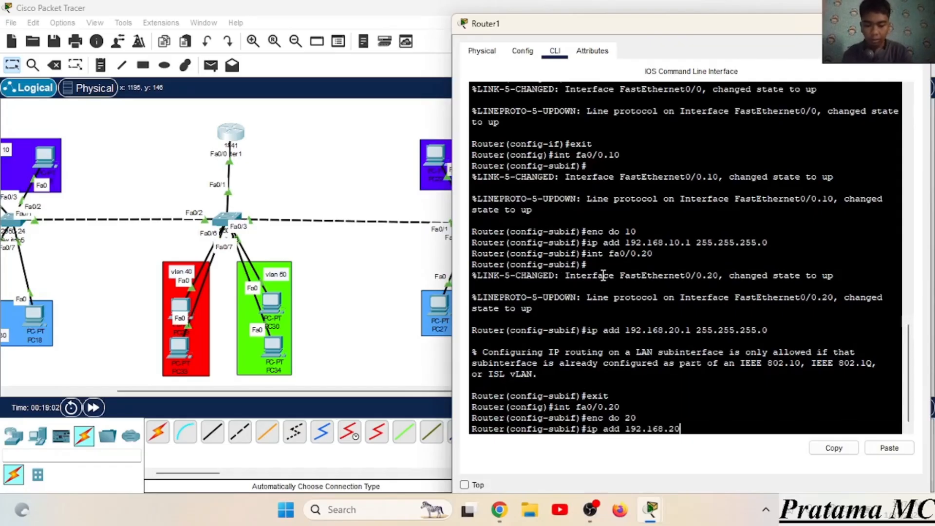
text(.1255)
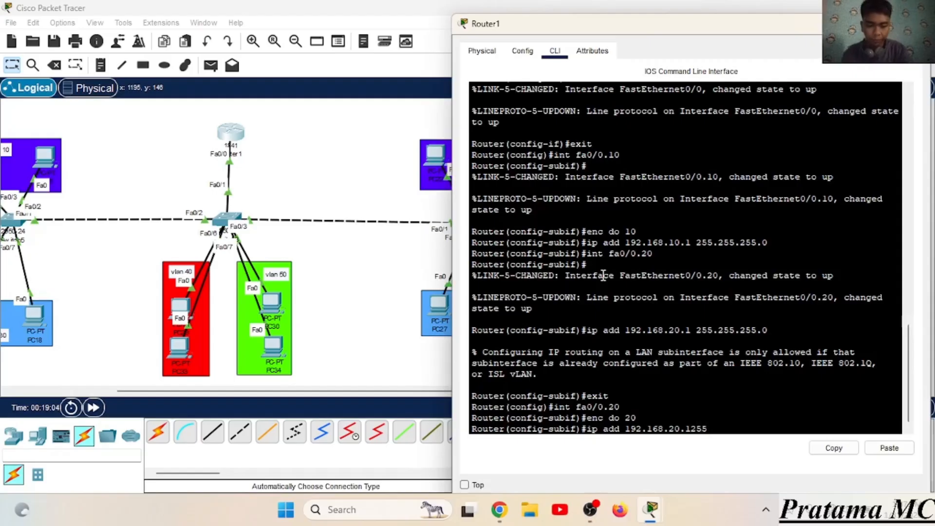
key(BackSpace)
key(BackSpace)
key(BackSpace)
text(255.)
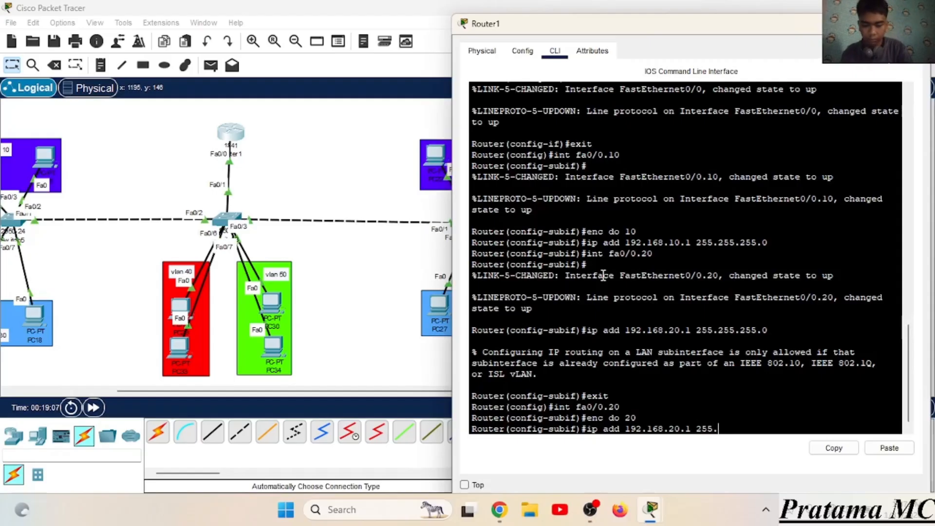
text(255.255.0)
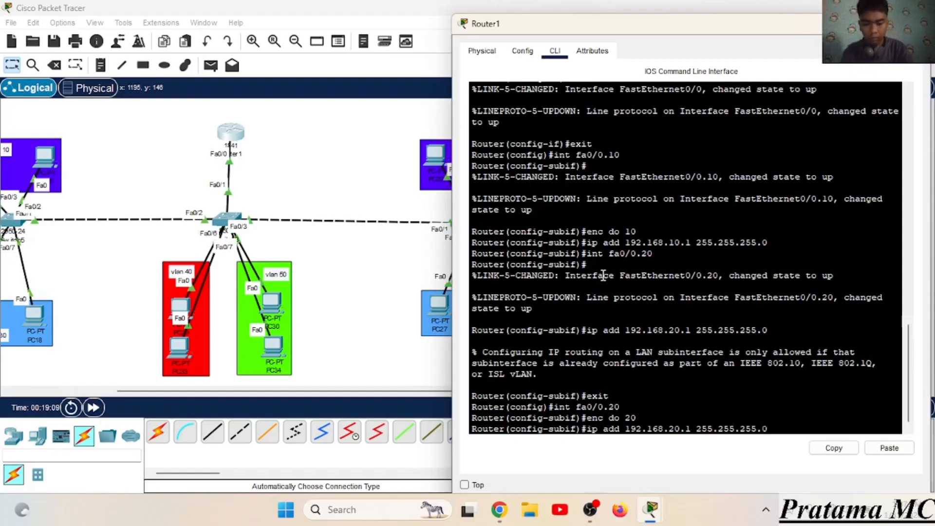
key(Return)
- Create subinterface fa0/0.30 on Router1 and set its dot1Q encapsulation to VLAN 30
text(int)
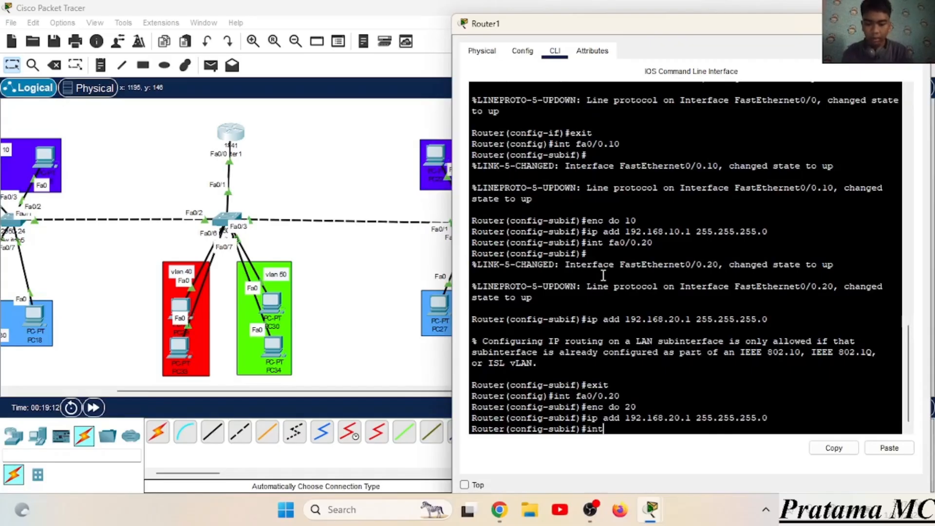
text( fa0/0)
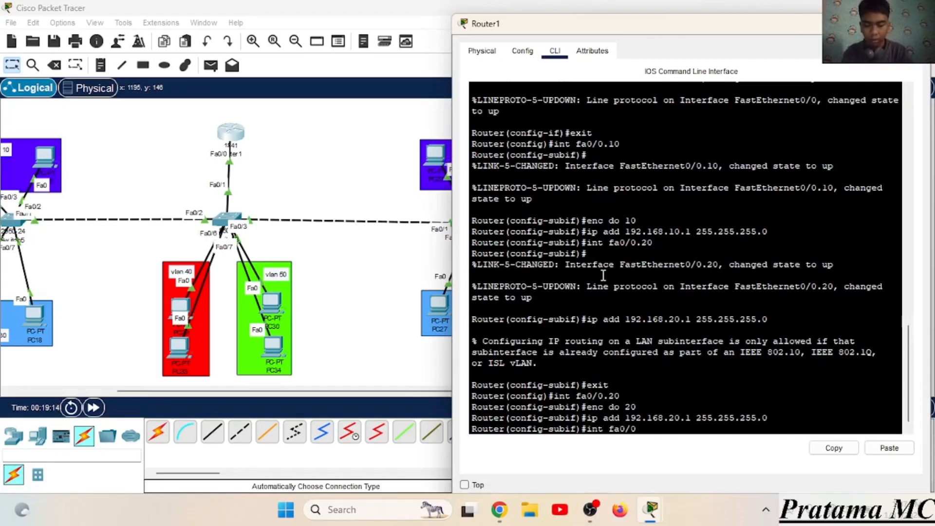
text(.30)
key(Return)
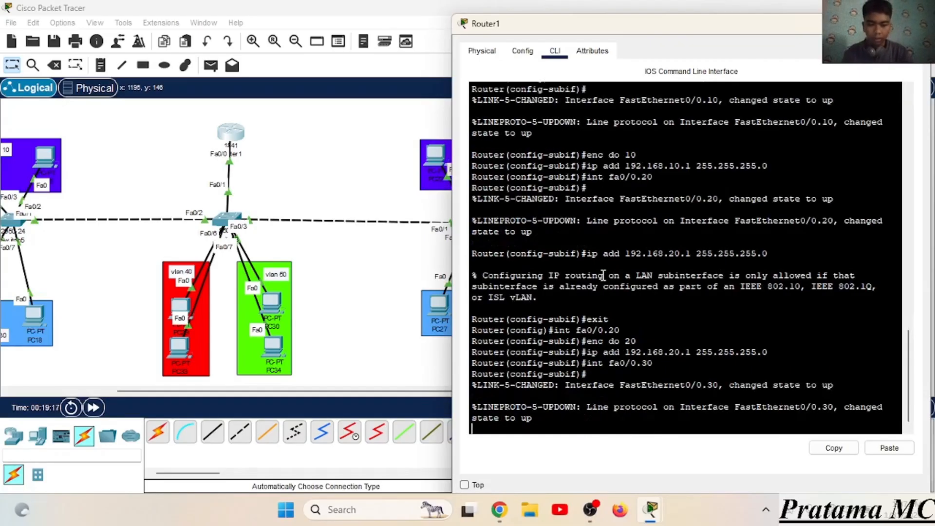
text(enc)
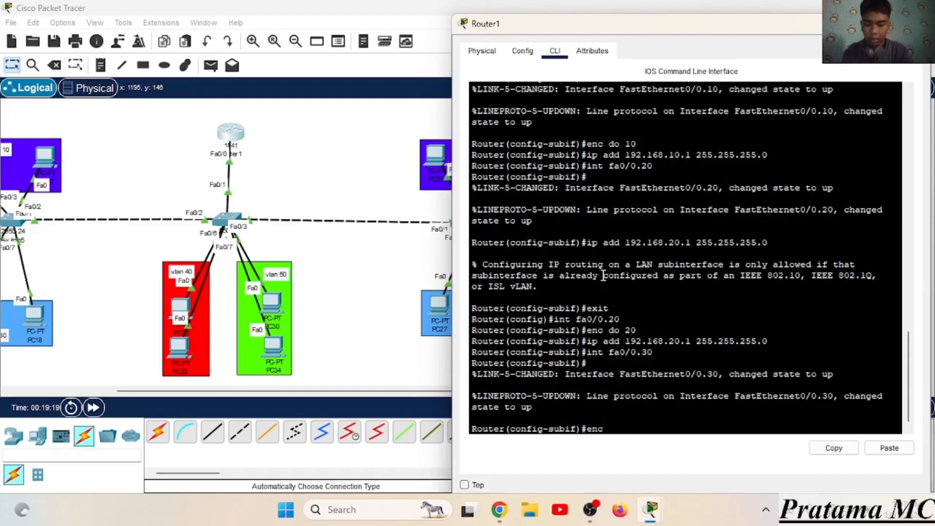
text( do 30)
key(Return)
- Assign IP address 192.168.30.1 with mask 255.255.255.0 to subinterface fa0/0.30
text(ip a)
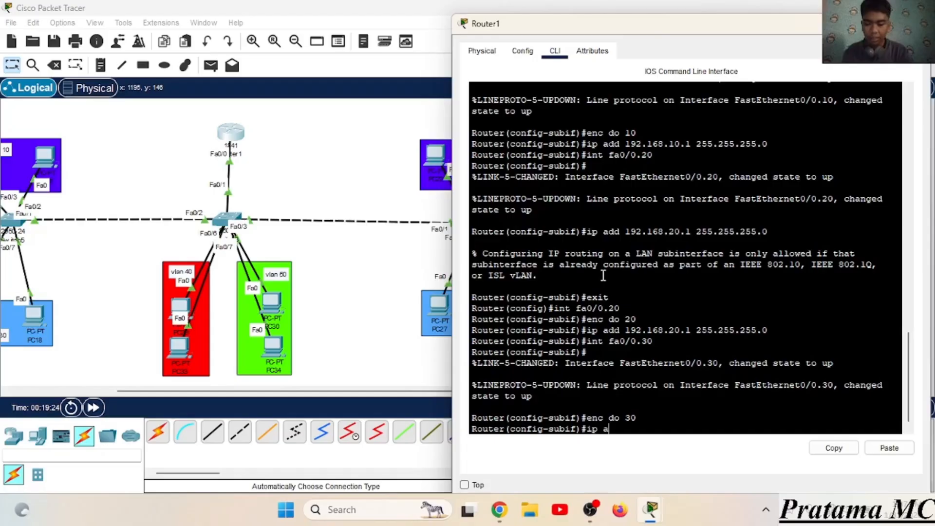
text(dd 192.168.)
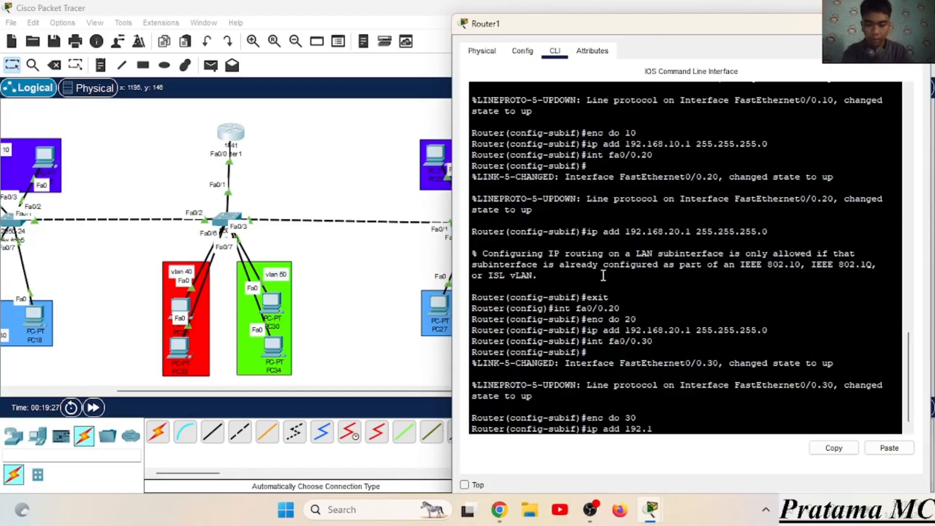
text(30.1 255.255.255.0)
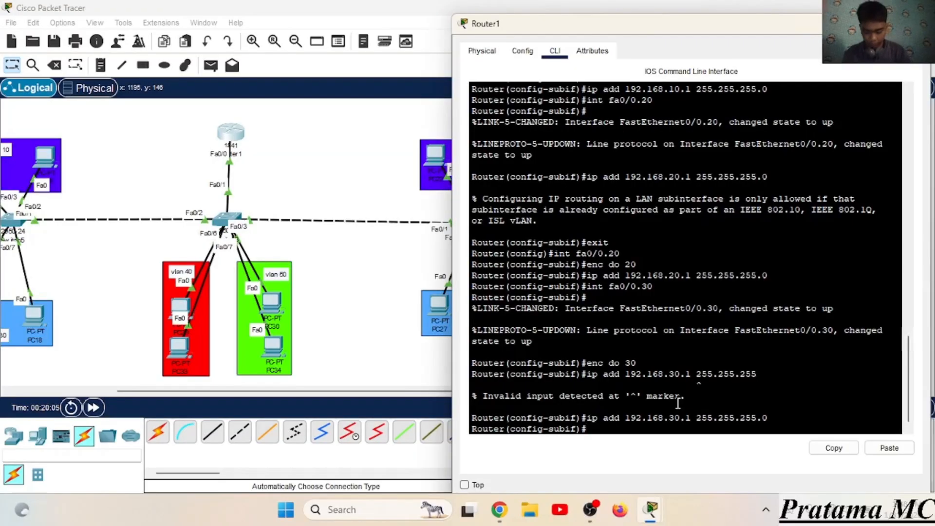
- Create subinterface fa0/0.40 on Router1 and set its dot1Q encapsulation to VLAN 40
text(i)
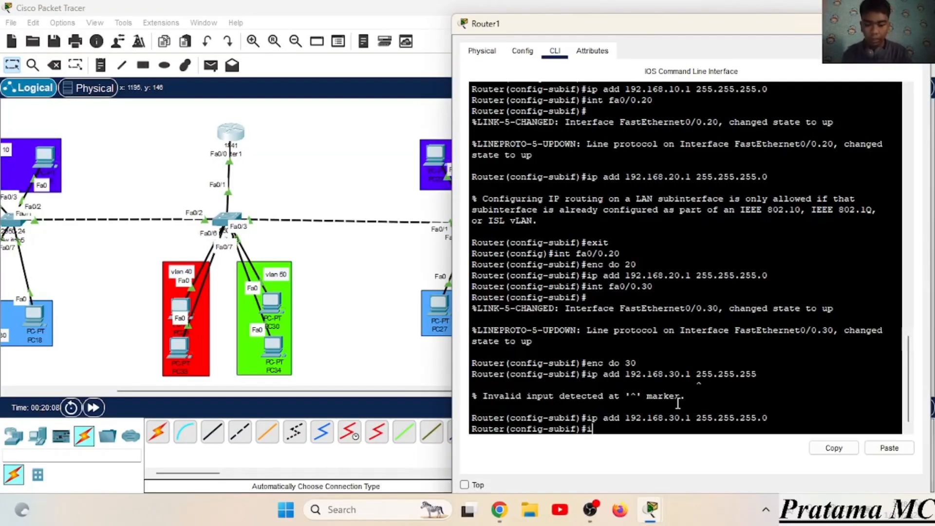
text(nt fa0/0.40)
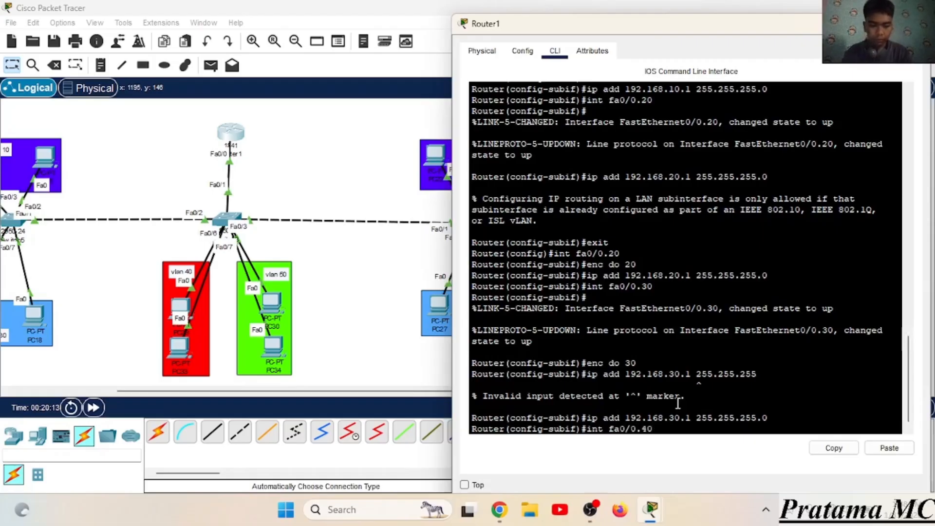
key(Return)
text(enc do)
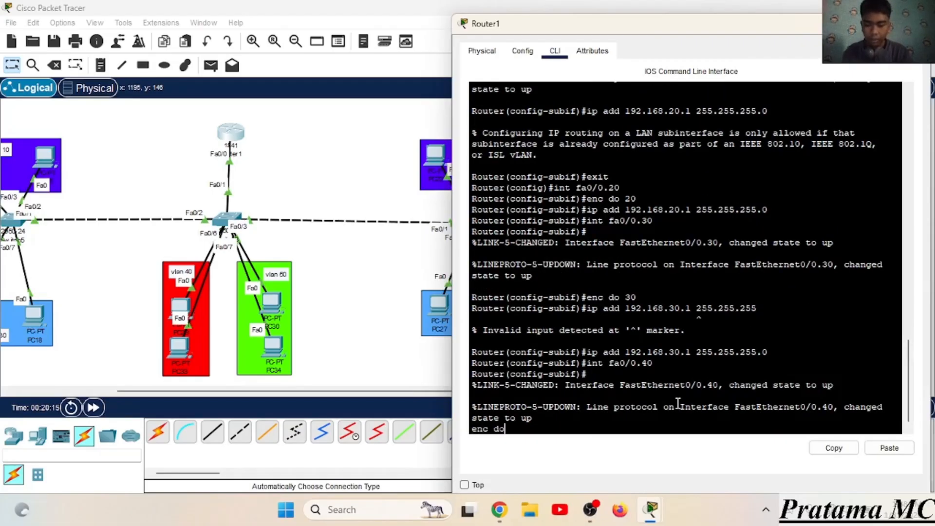
text( 40)
key(Return)
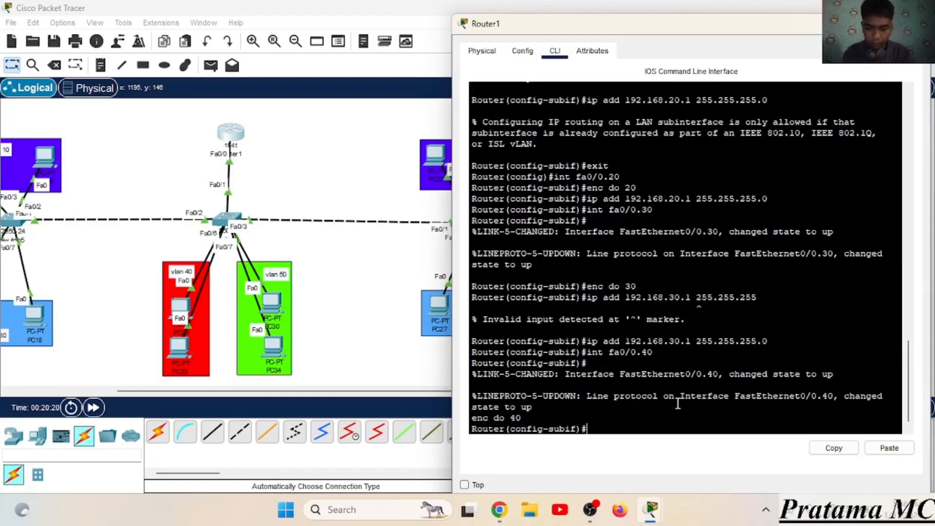
text(enc do 40)
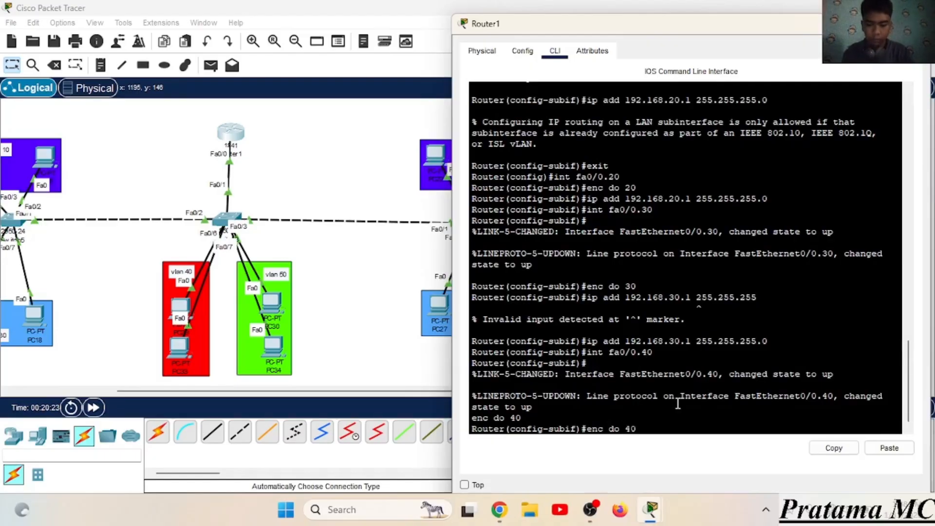
key(Return)
- Assign IP address 192.168.40.1 with mask 255.255.255.0 to subinterface fa0/0.40
text(i)
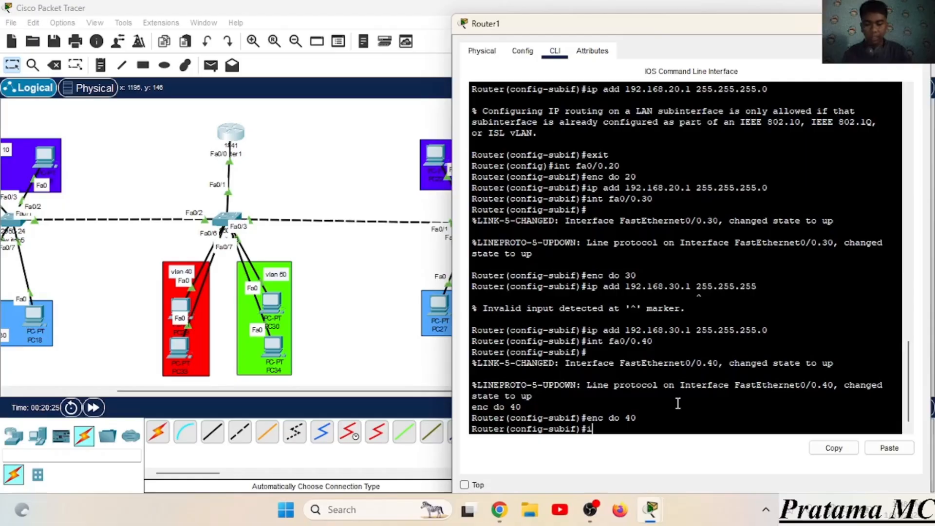
text(p add 192.16)
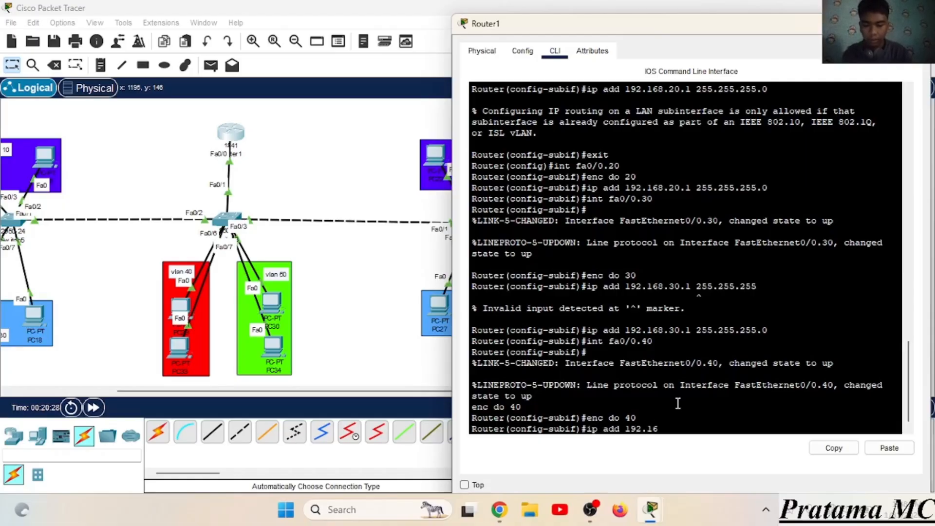
text(8.40.1 )
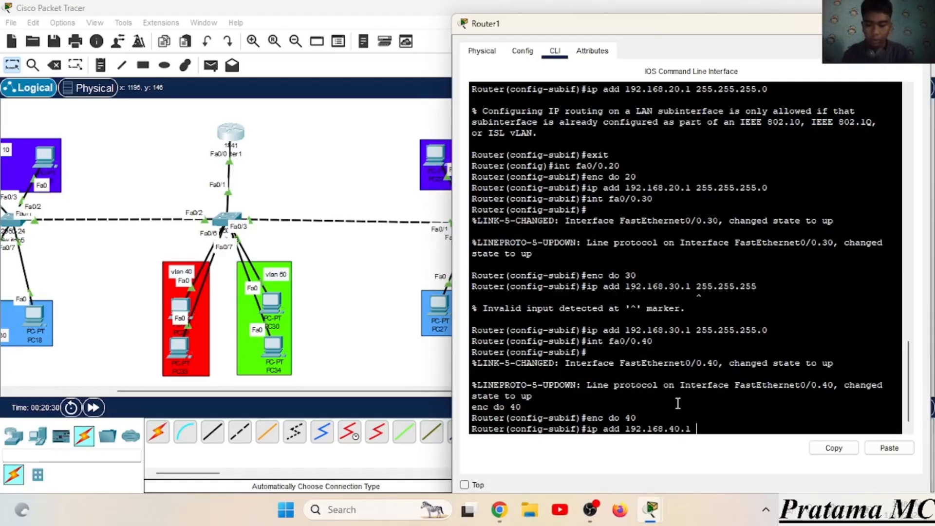
text(255.255)
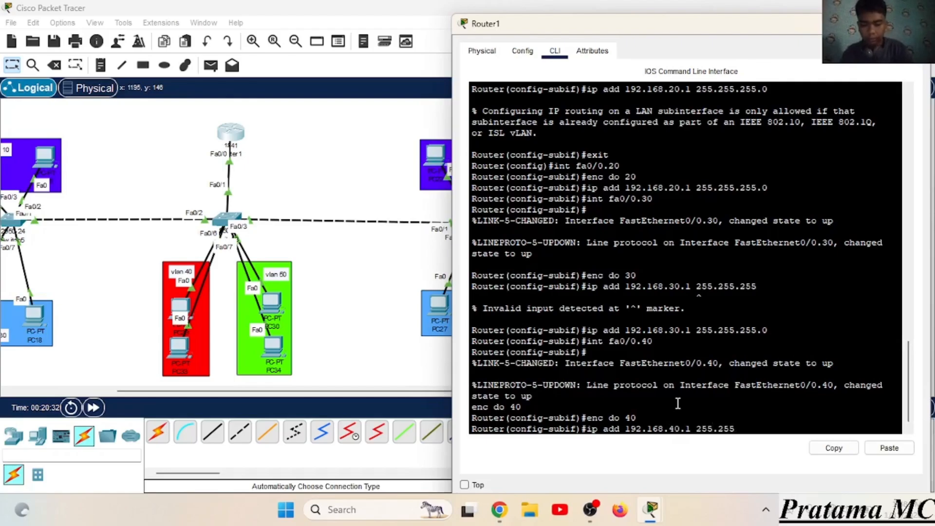
text(.255.0)
key(Return)
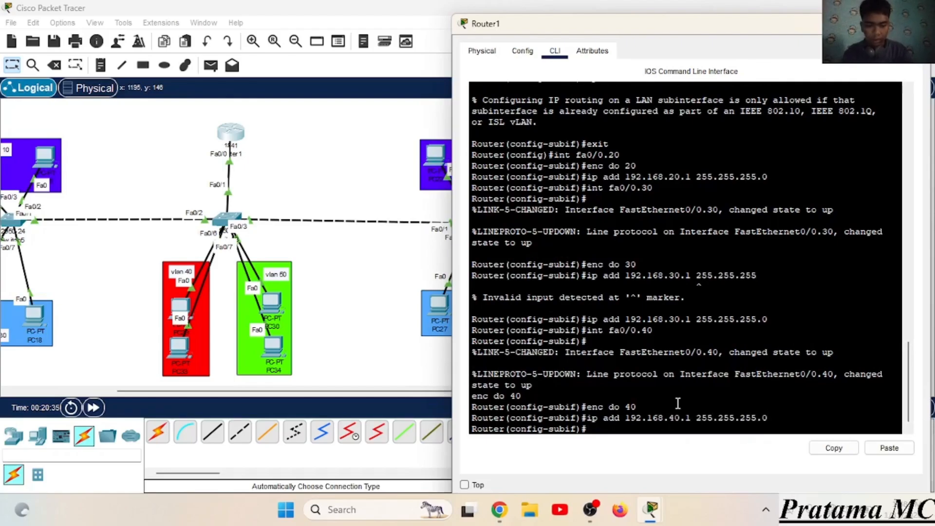
- Create subinterface fa0/0.50 on Router1 and set its dot1Q encapsulation to VLAN 50
text(int fa0/0.)
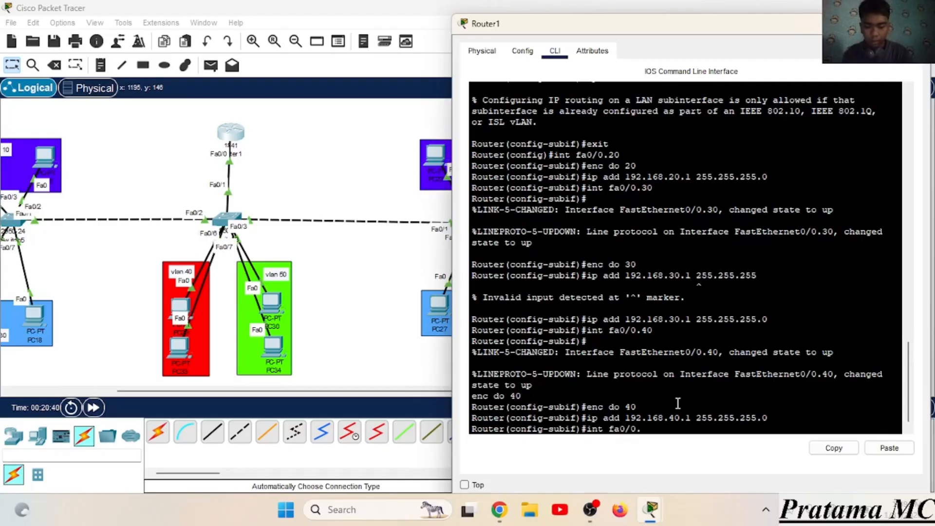
text(50)
key(Return)
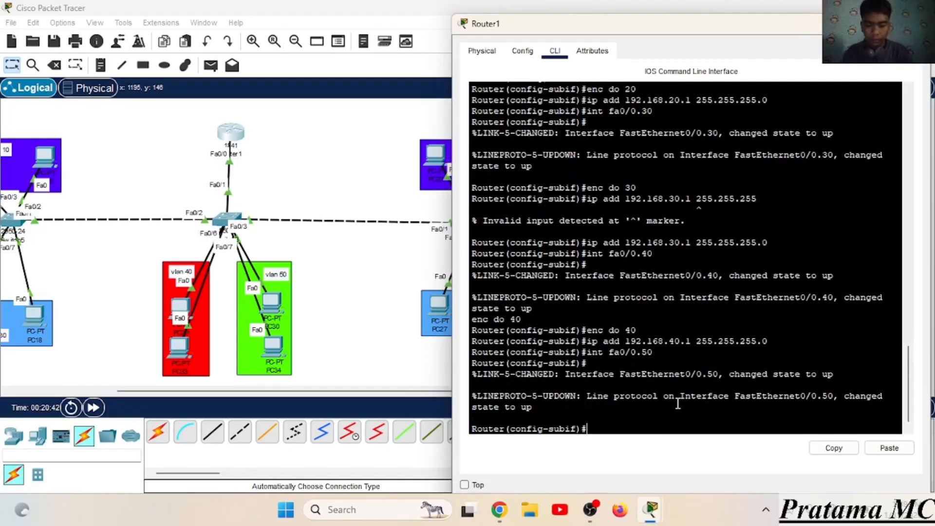
text(enc so)
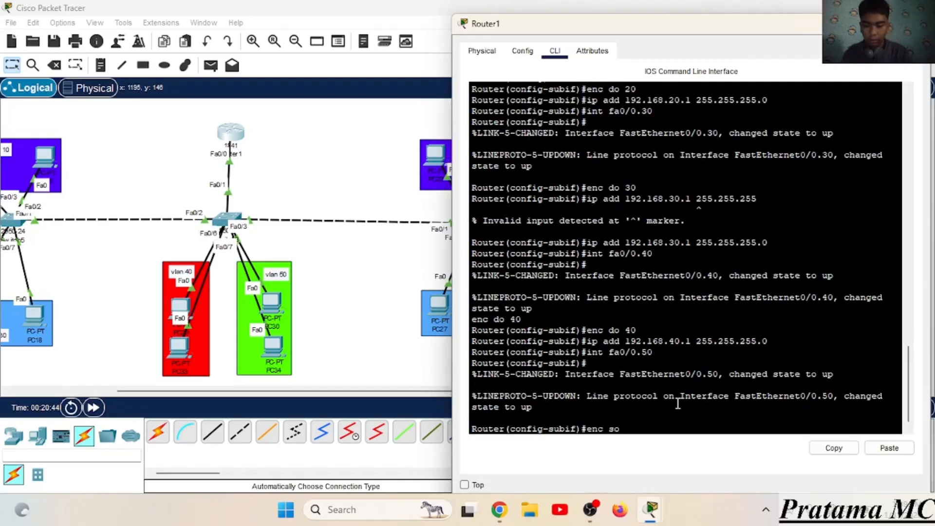
text( 50)
key(Return)
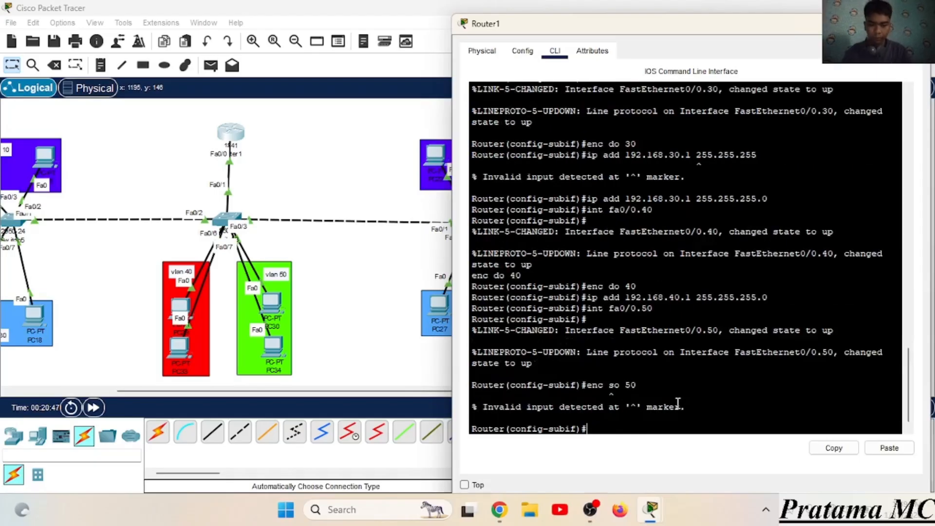
text(enc)
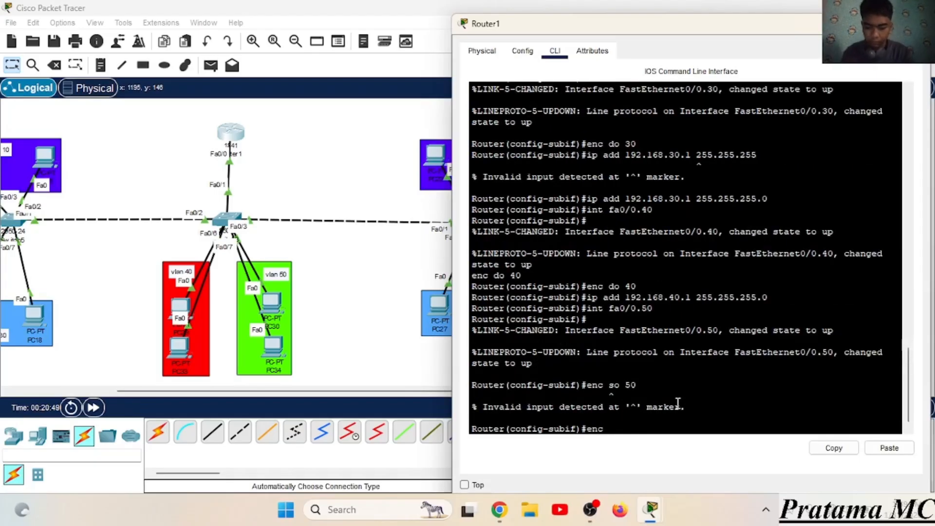
text( do 50)
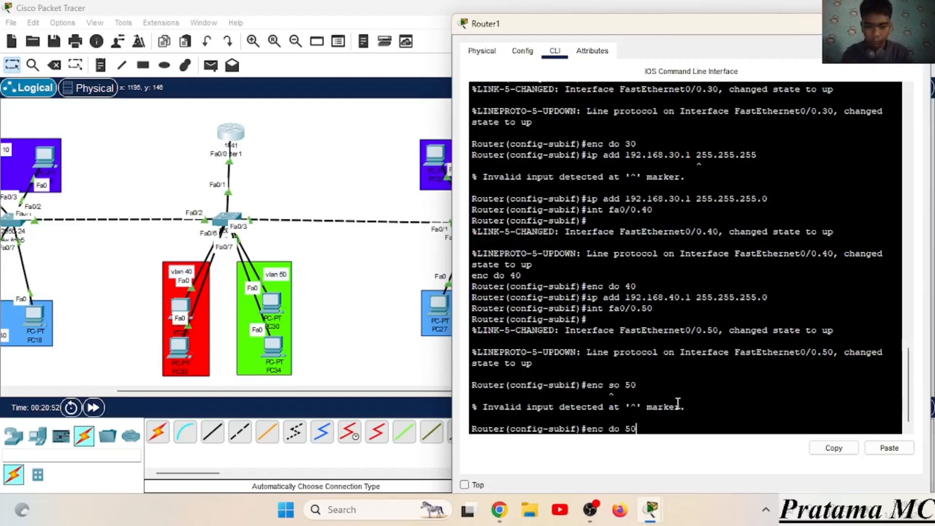
key(Return)
- Assign IP address 192.168.50.1 with mask 255.255.255.0 to subinterface fa0/0.50
text(ip add)
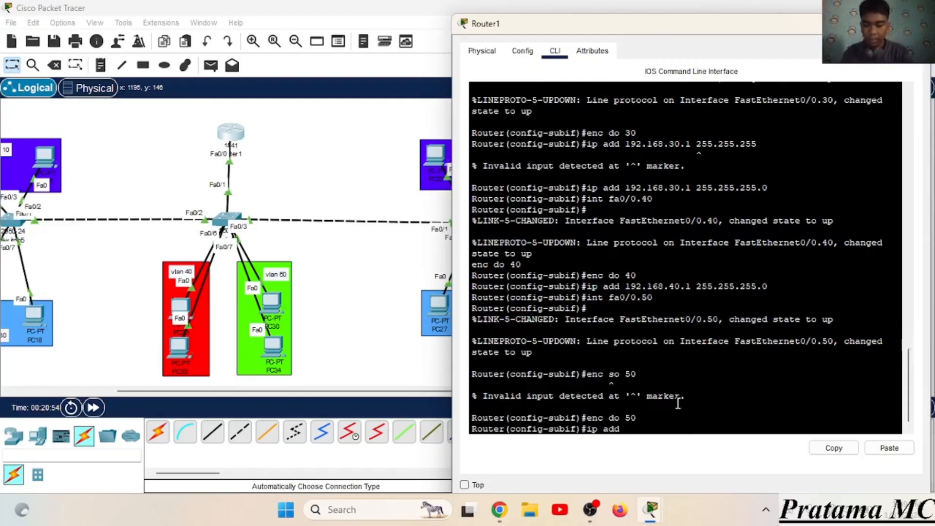
text( 192.168.)
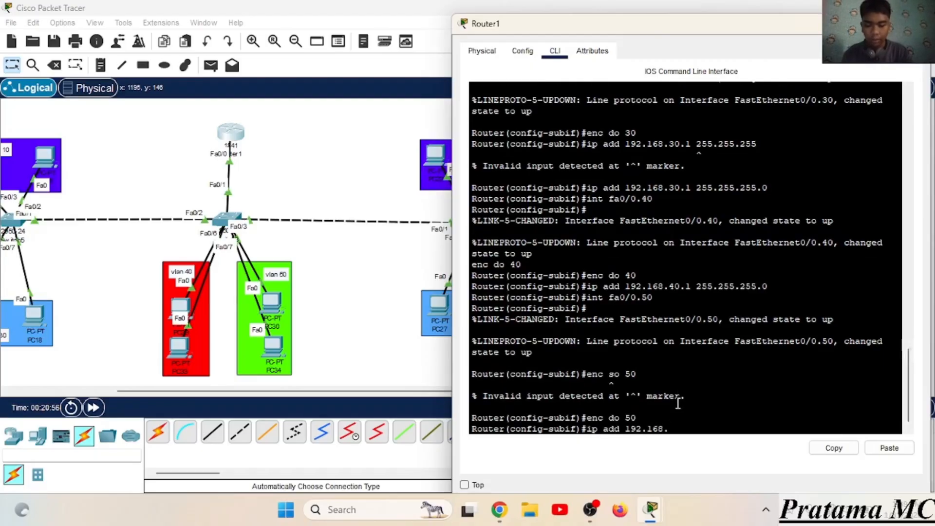
text(50.1)
key(Return)
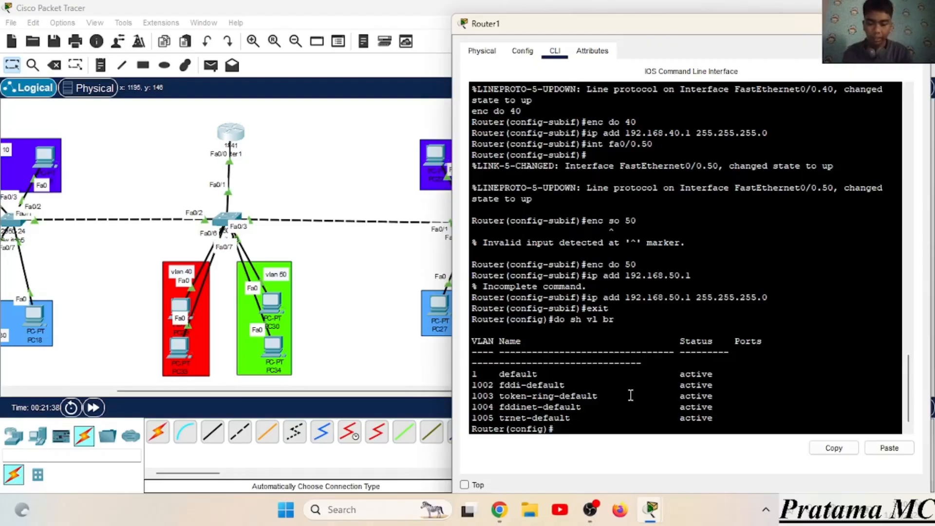
- Display the brief IP interface summary on Router1 to check the subinterface addresses and status
text(do sh in)
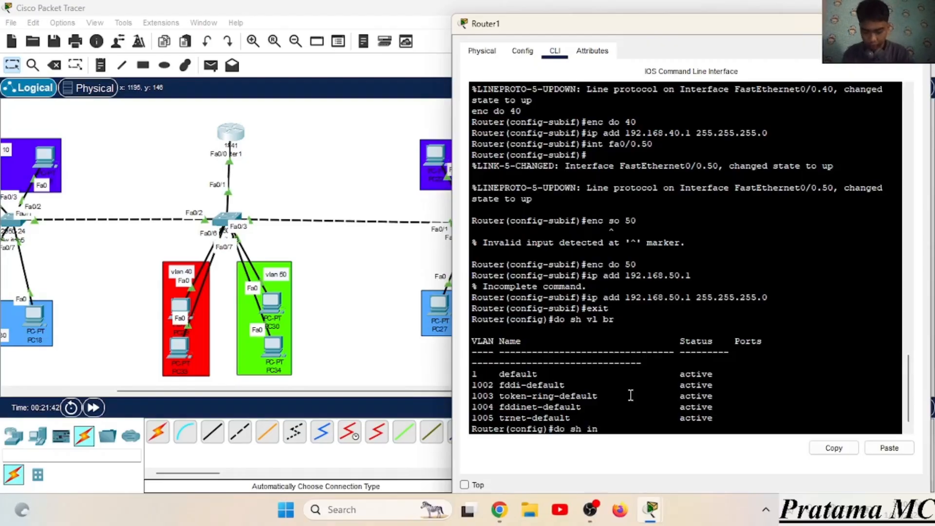
text(t)
key(BackSpace)
key(BackSpace)
key(BackSpace)
text(ip in)
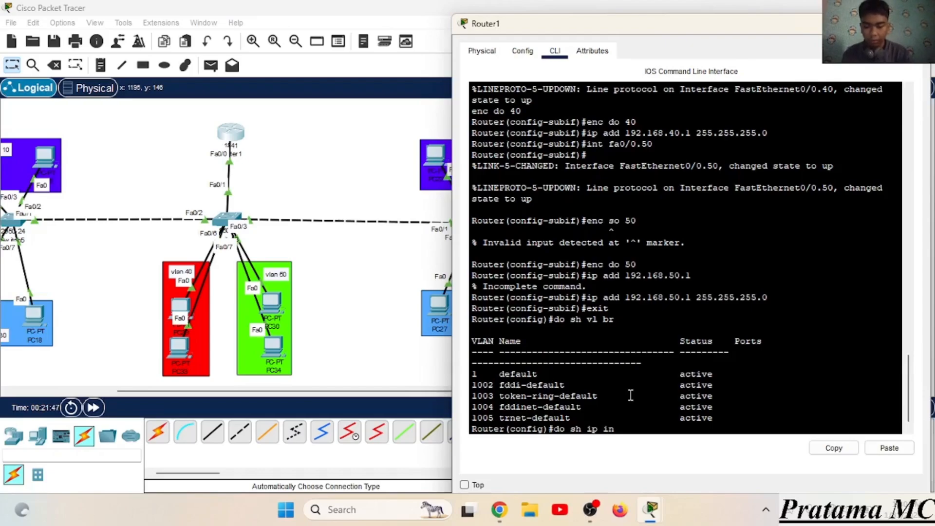
text(t br)
key(Return)
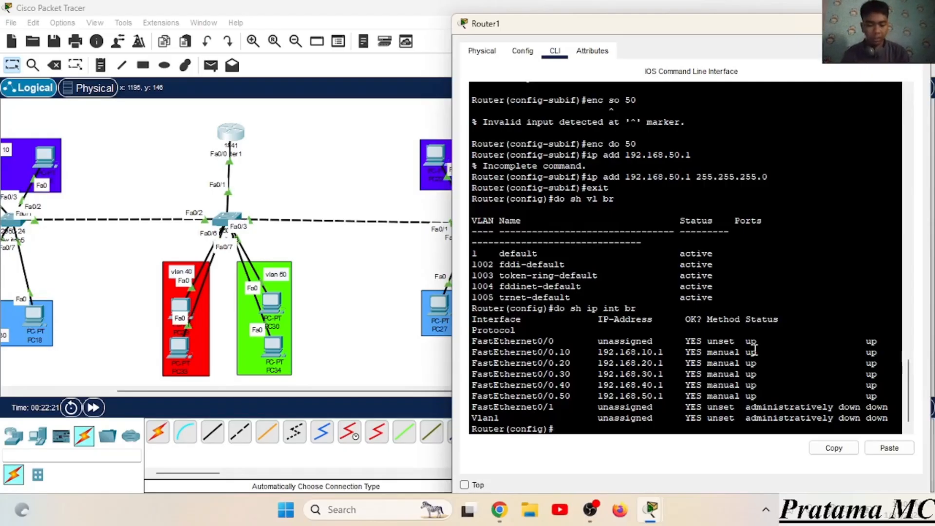
- Create a DHCP pool named VLAN10 on Router1
text(ip)
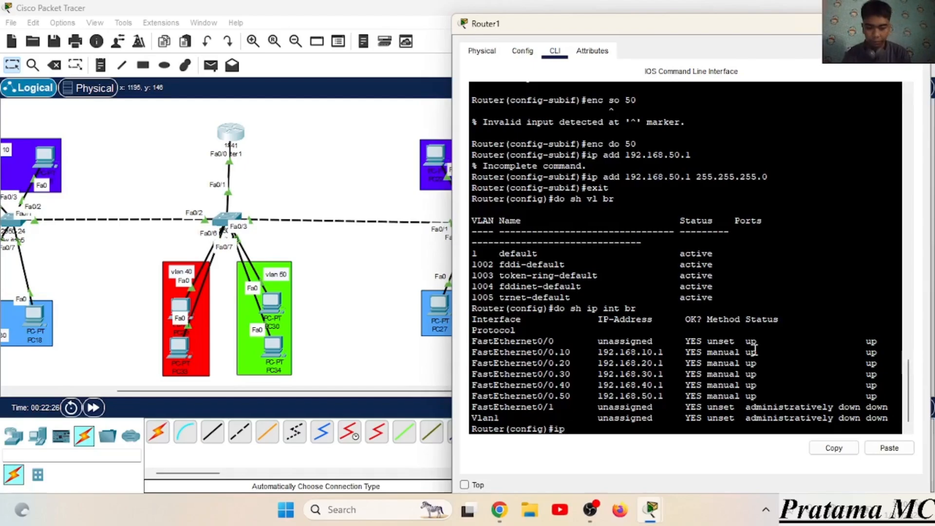
text( dh po)
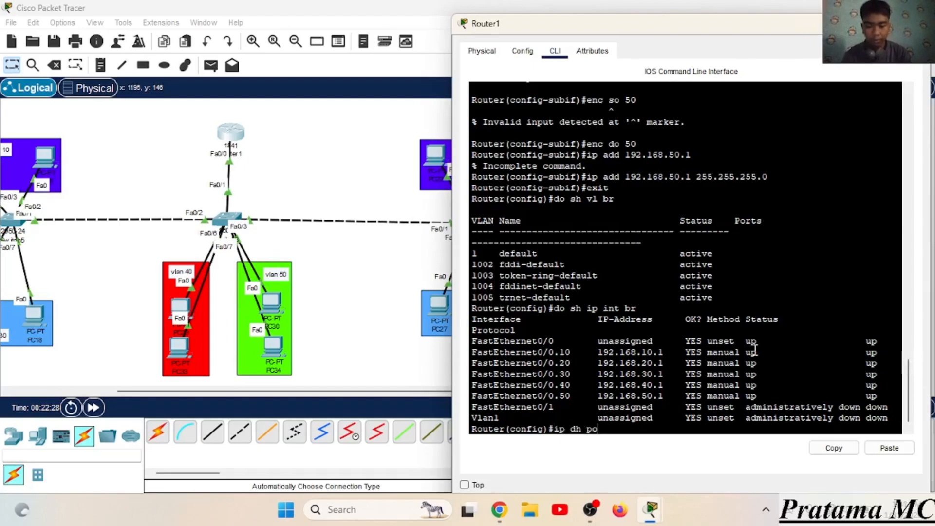
text( vl 10)
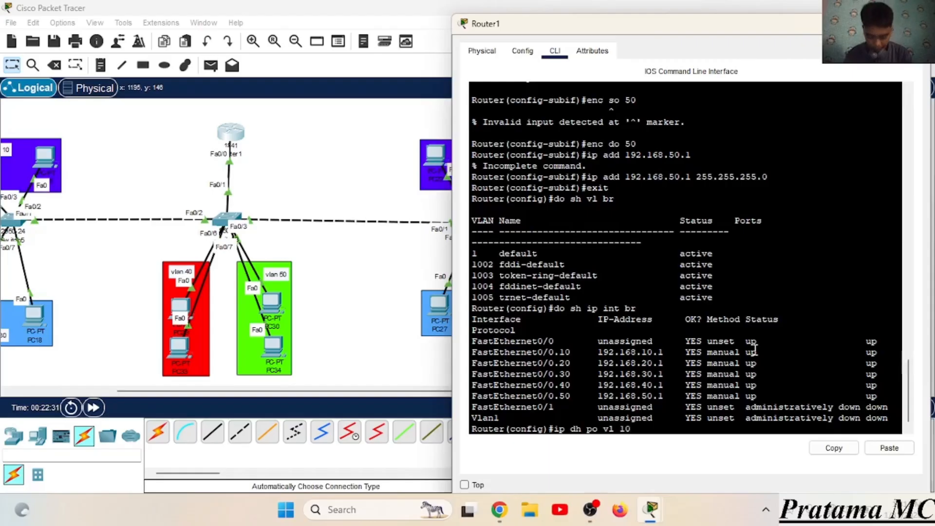
key(BackSpace)
key(BackSpace)
key(BackSpace)
key(BackSpace)
key(BackSpace)
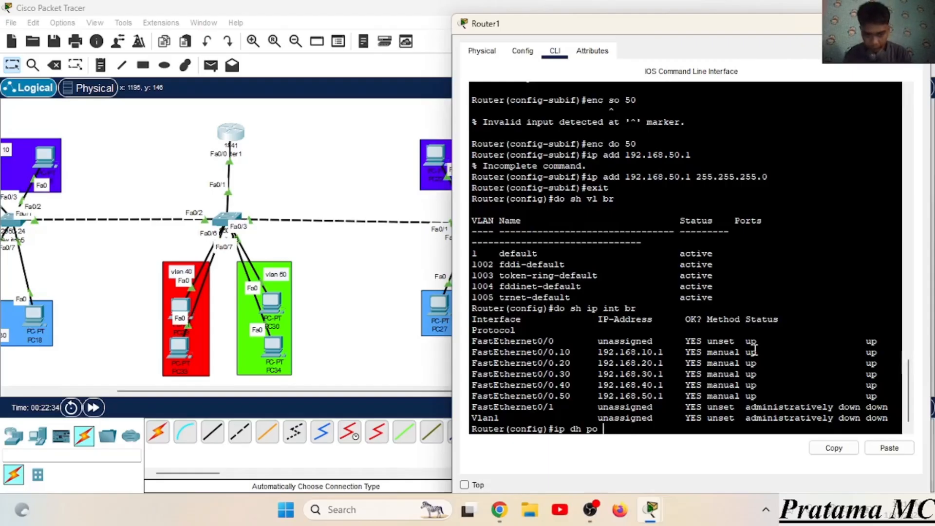
text(VLAN)
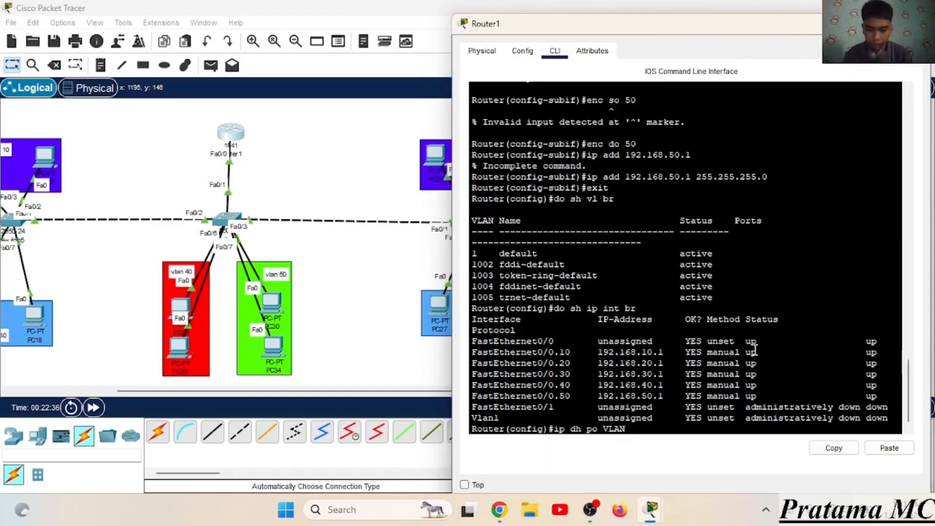
text(10)
key(Return)
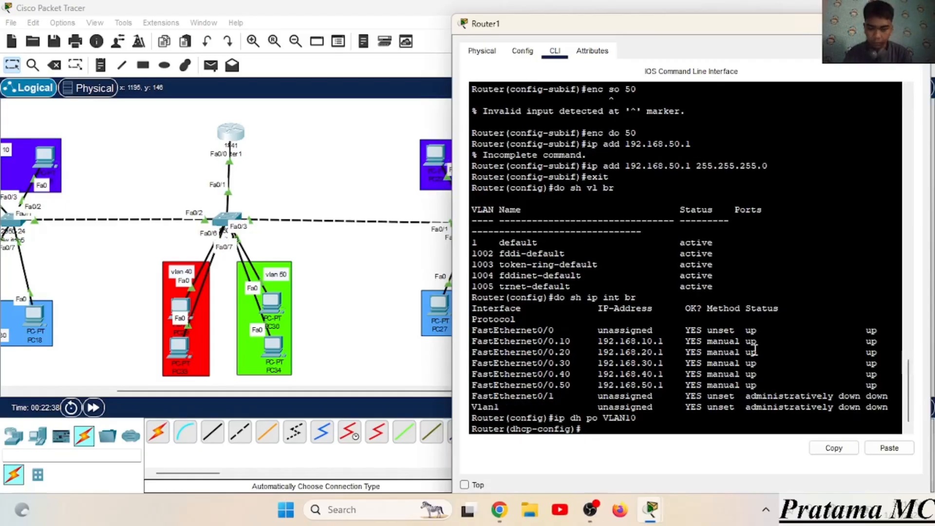
- Set the VLAN10 pool's network to 10.10.10.0 with mask 255.255.255.0
text(ne 10.)
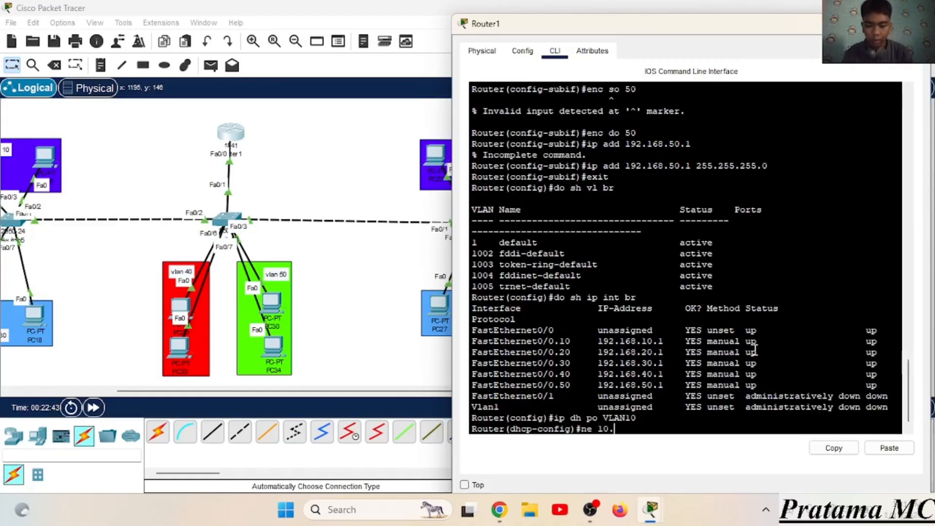
key(BackSpace)
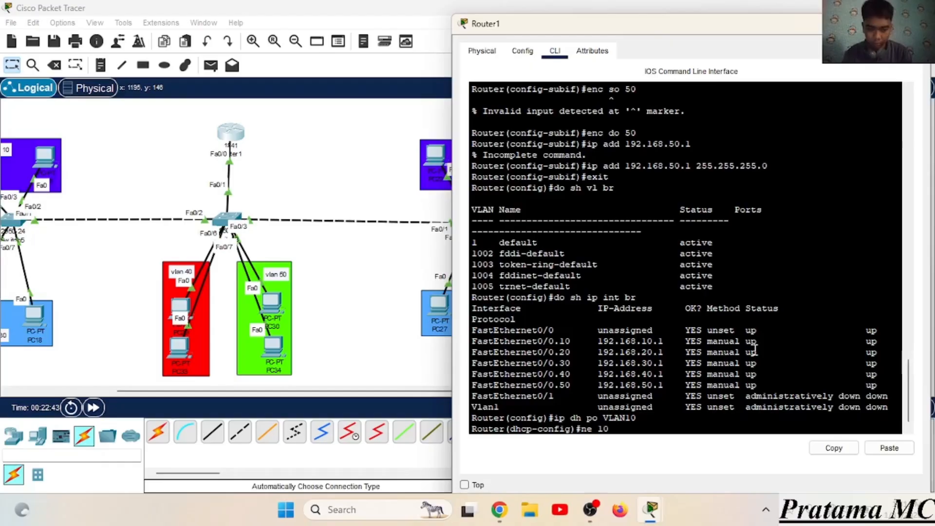
text(.20.30.)
key(BackSpace)
key(BackSpace)
key(BackSpace)
key(BackSpace)
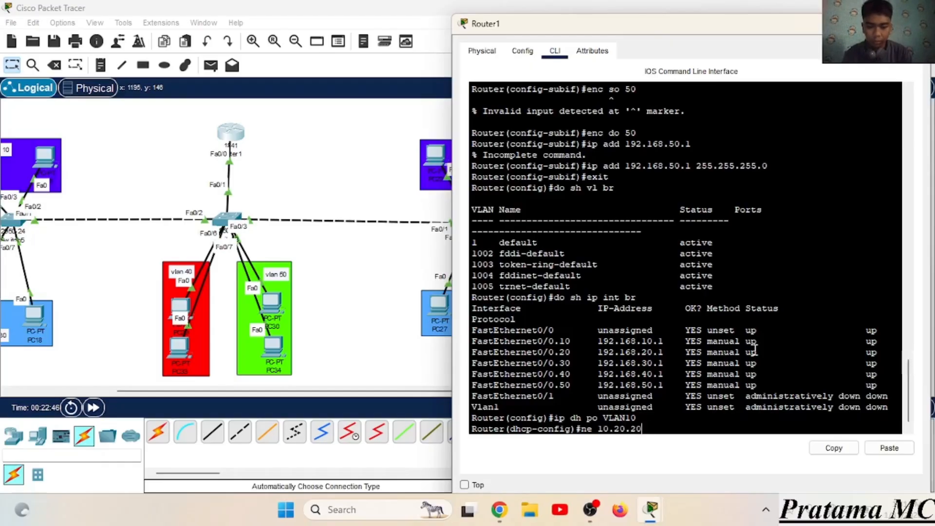
key(BackSpace)
key(BackSpace)
text(10.10.0)
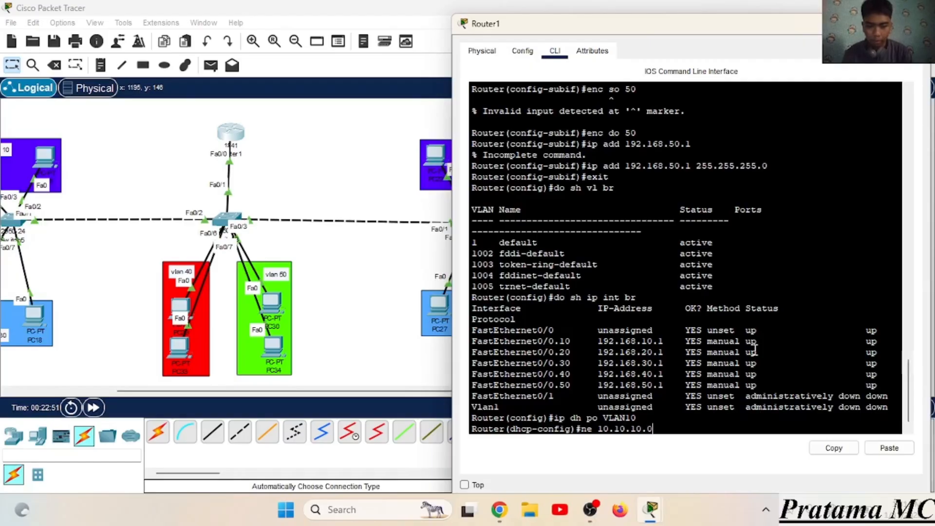
text( 25)
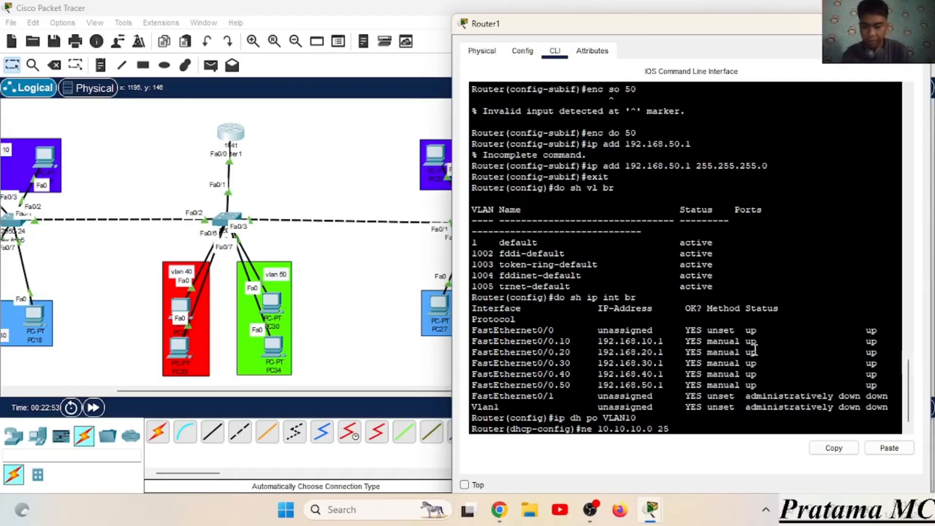
text(5.255.255)
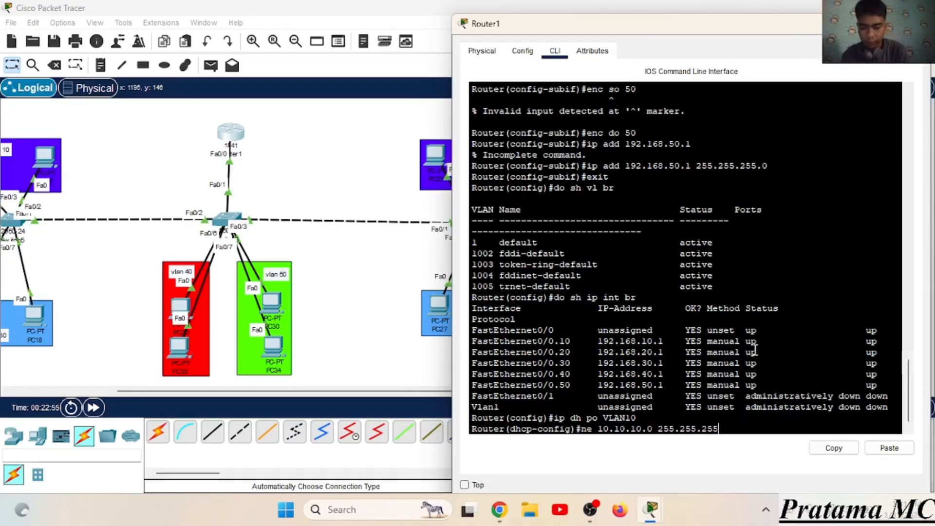
key(BackSpace)
key(BackSpace)
key(BackSpace)
text(0)
key(Return)
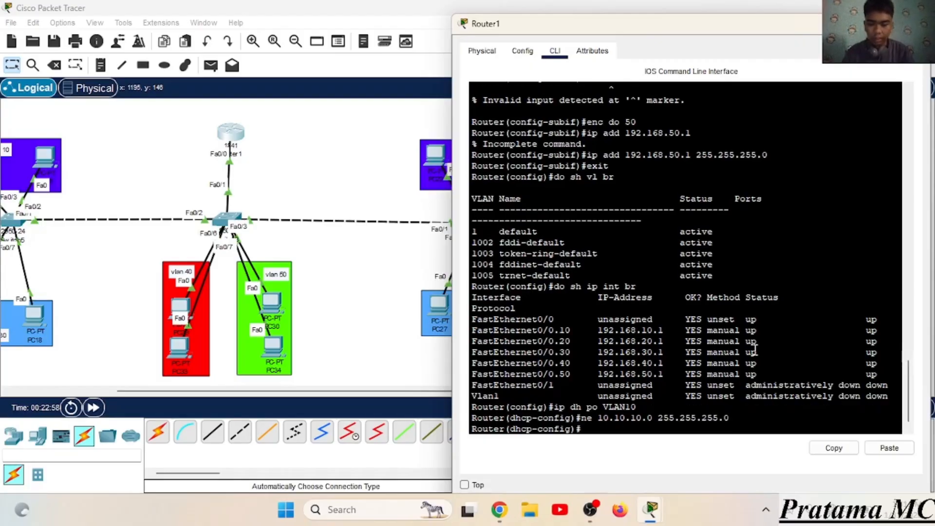
- Set the VLAN10 pool's default router to 10.10.10.1 and its DNS server to 8.8.8.8
text(de )
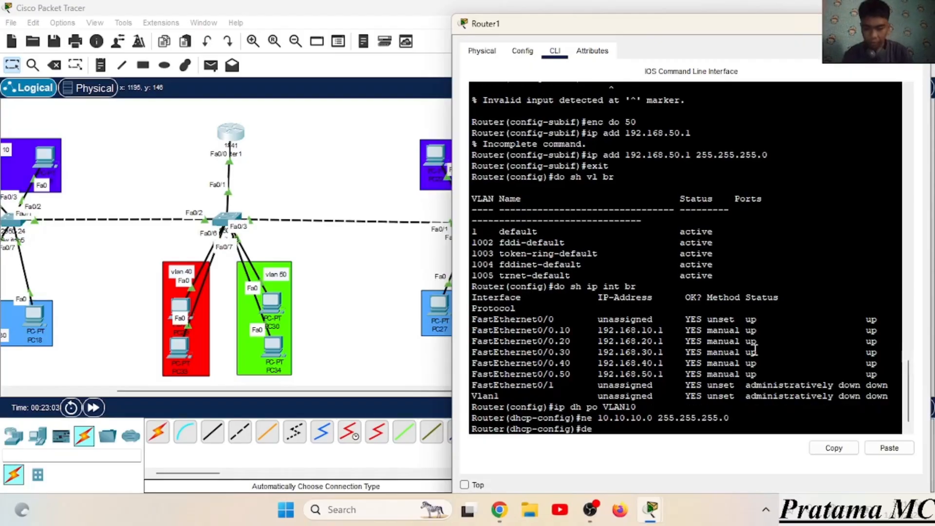
text(10.10.10)
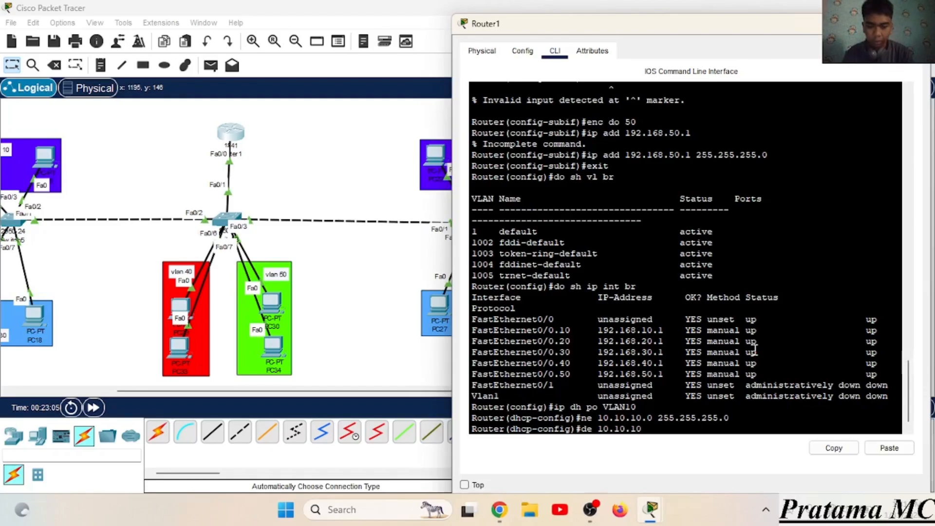
text(.1)
key(Return)
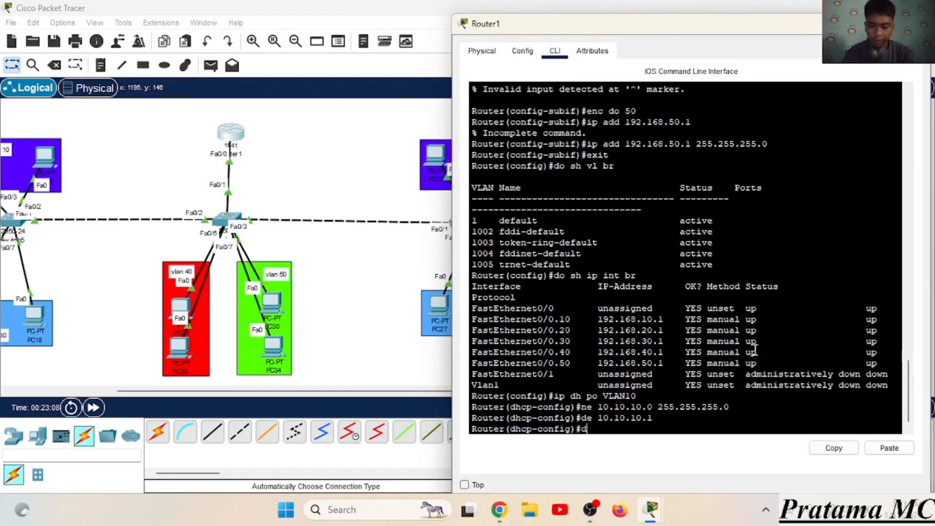
text(dn )
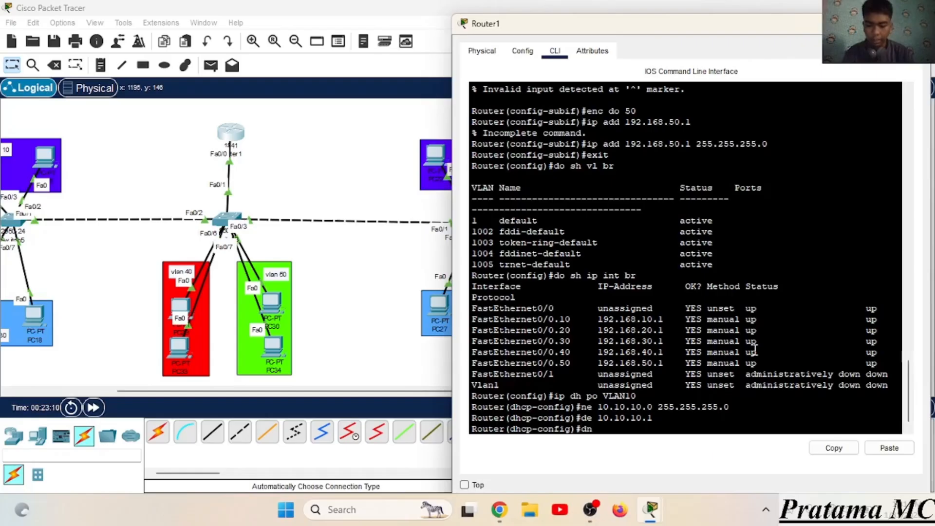
text(8.8.8.)
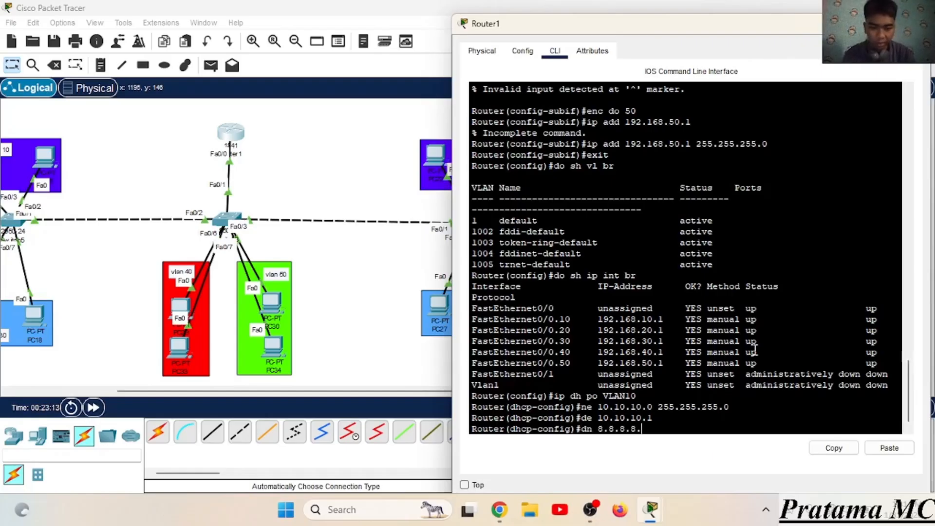
text(8)
key(Return)
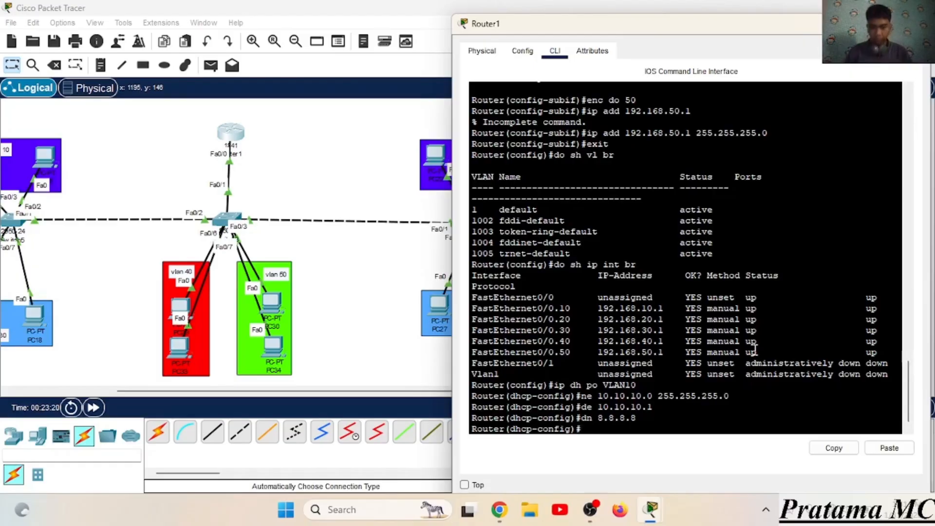
- Create a DHCP pool named VLAN20 on Router1
text(i)
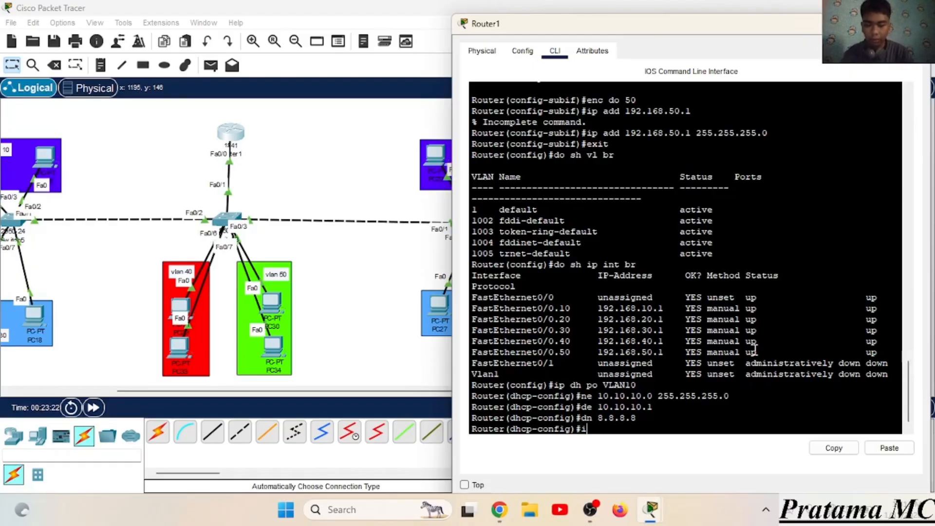
text(p dh po vl 2)
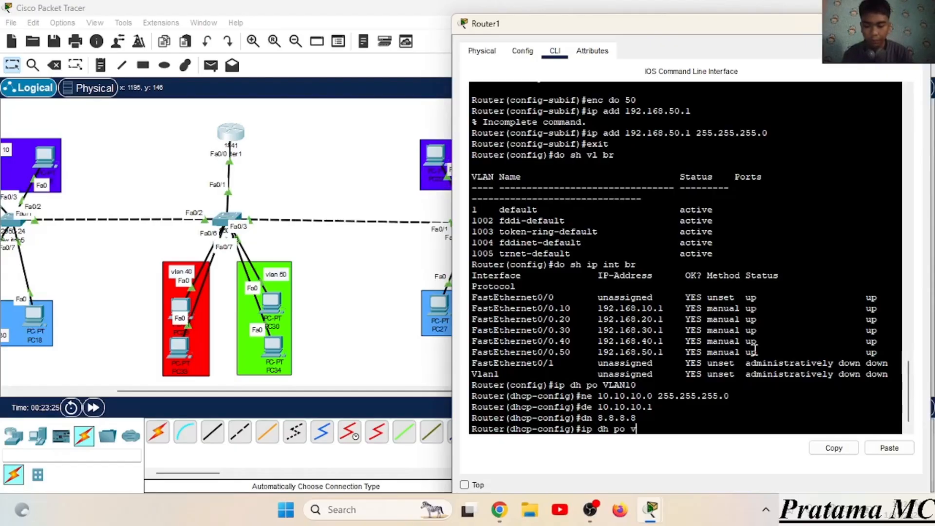
key(BackSpace)
key(BackSpace)
key(BackSpace)
key(BackSpace)
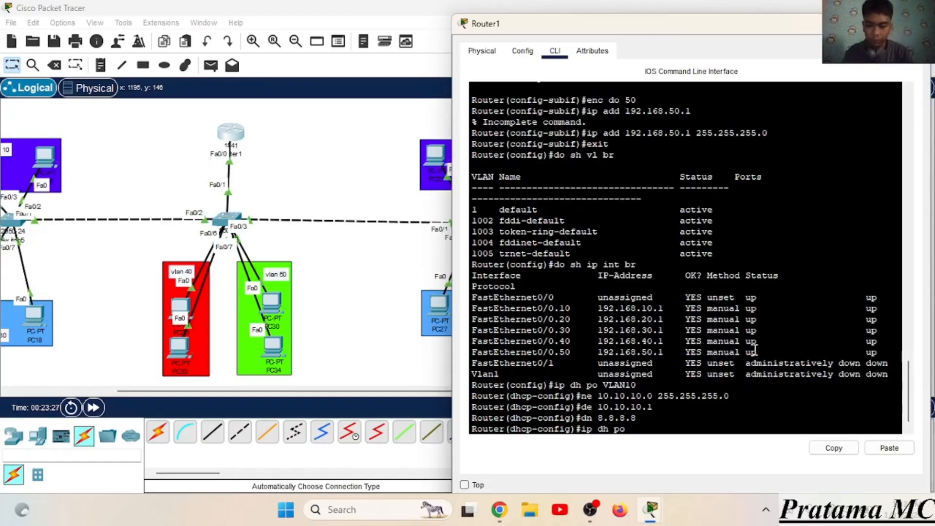
text(VLAN20)
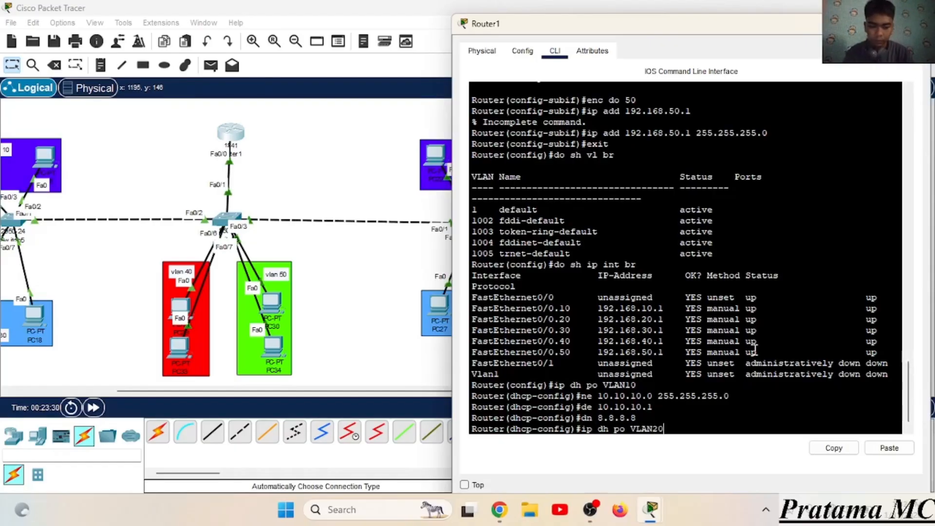
key(Return)
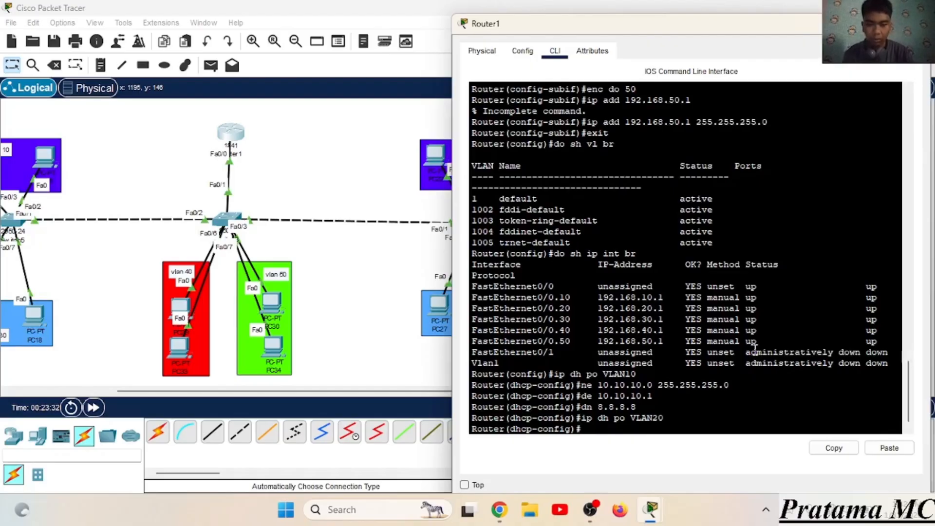
- Set the VLAN20 pool's network to 20.20.20.0 with mask 255.255.255.0
text(ne 20.20.20.20)
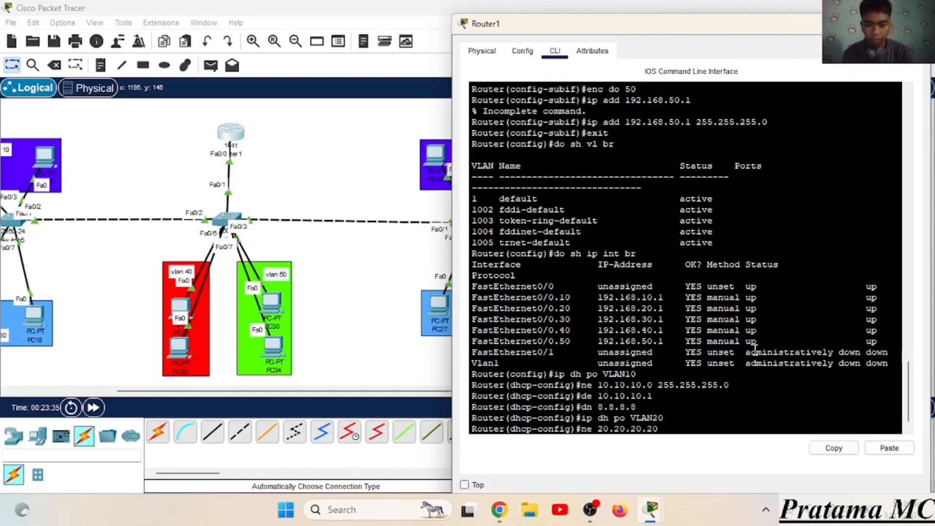
key(BackSpace)
text(0 )
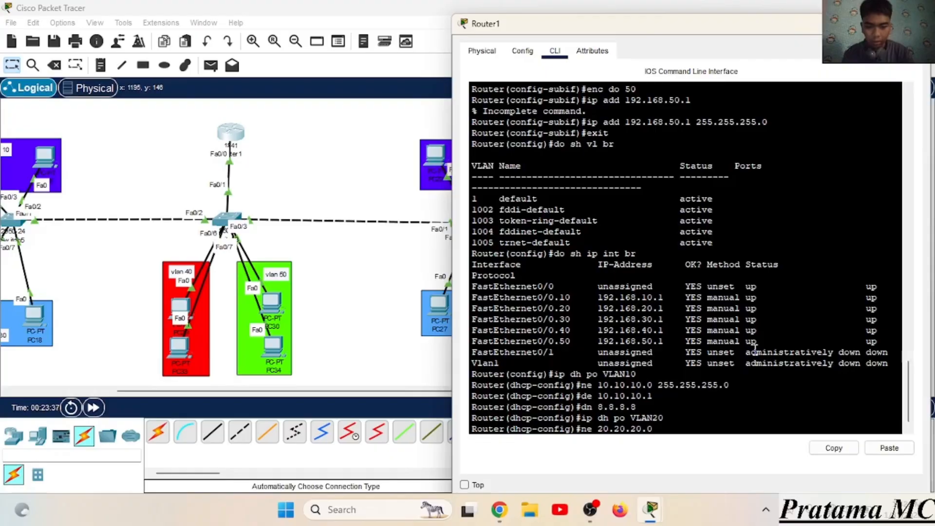
text(255.255)
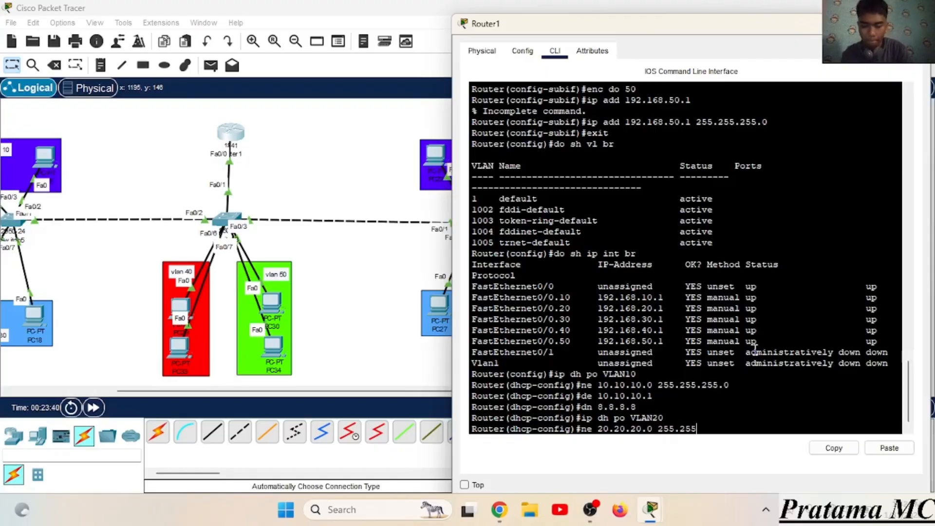
text(.255.0)
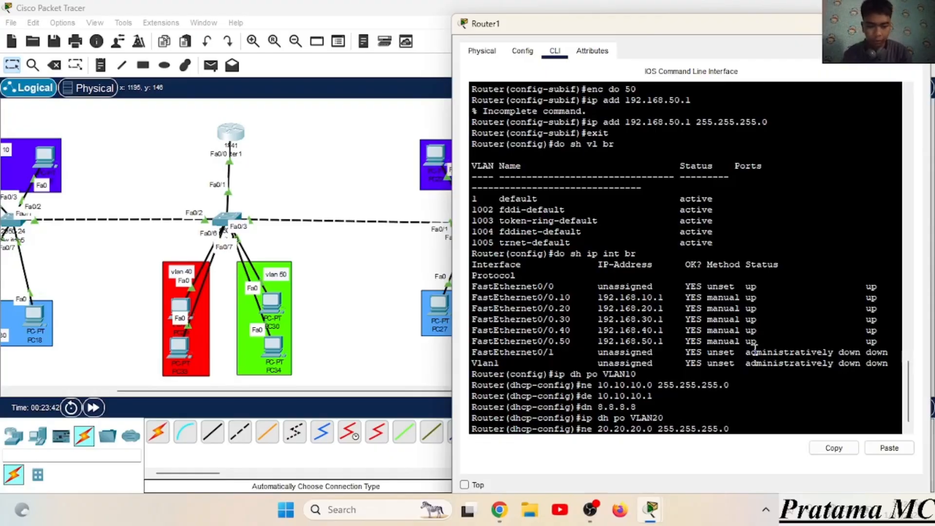
key(Return)
- Set the VLAN20 pool's default router to 20.20.20.1 and its DNS server to 8.8.8.8
text(de )
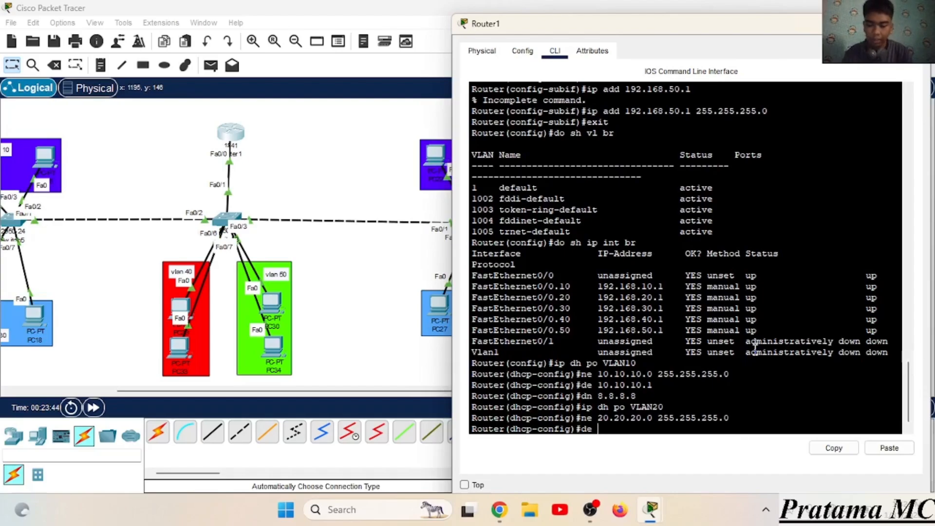
text(20.20.20.1)
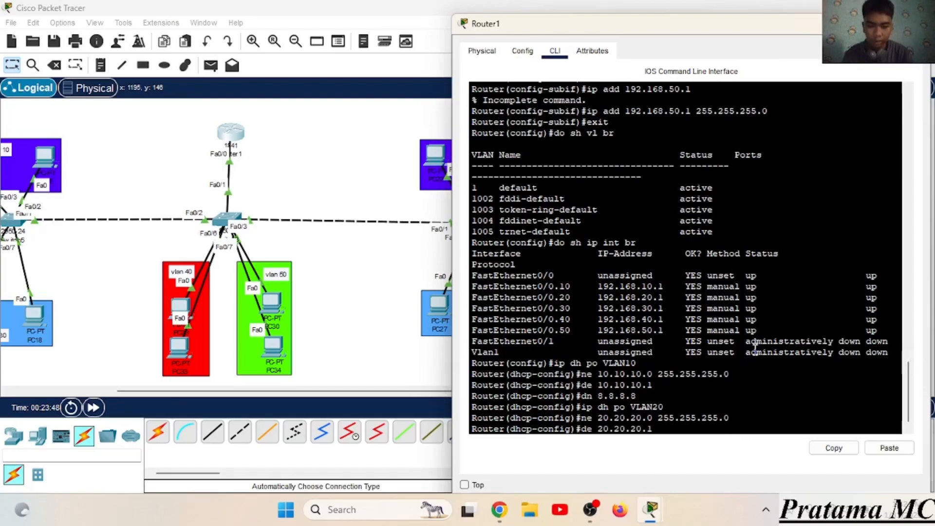
key(Return)
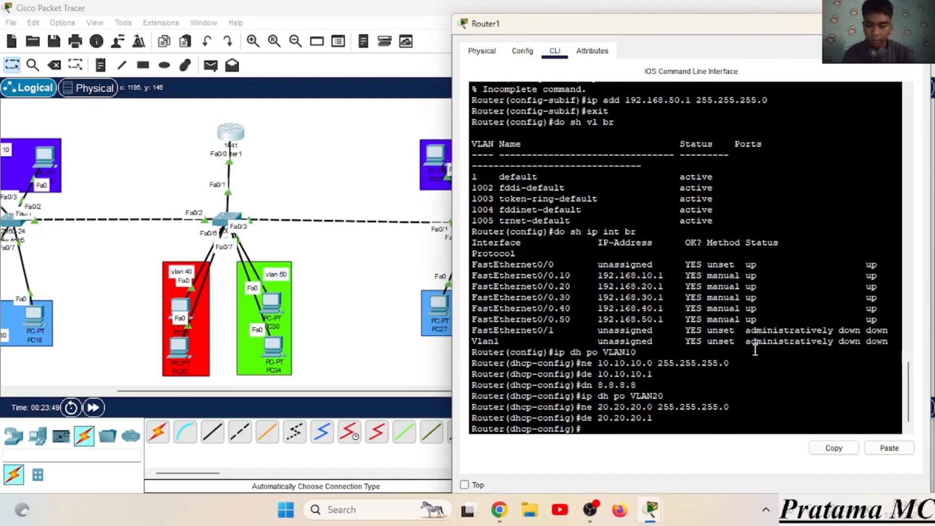
text(dn 8.8.8.)
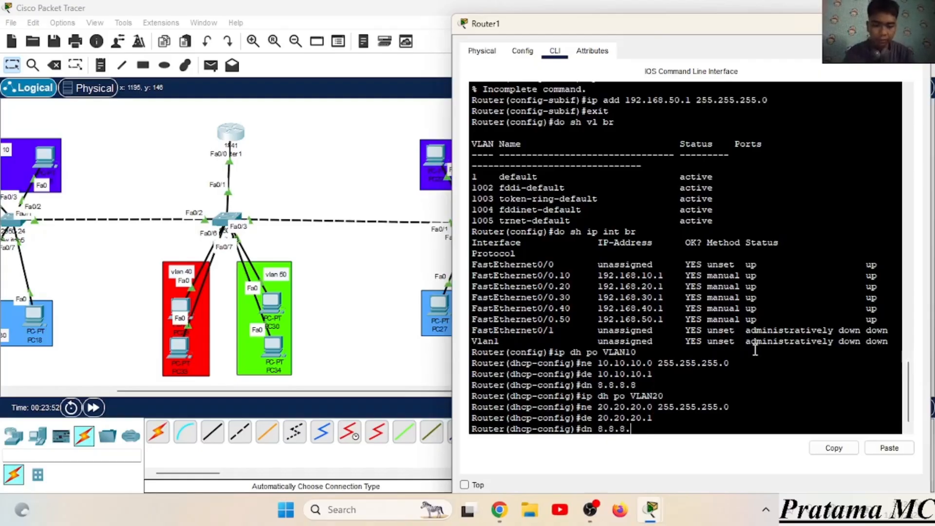
text(8)
key(Return)
- Create a DHCP pool named VLAN30 on Router1 with network 30.30.30.0 and mask 255.255.255.0
text(in)
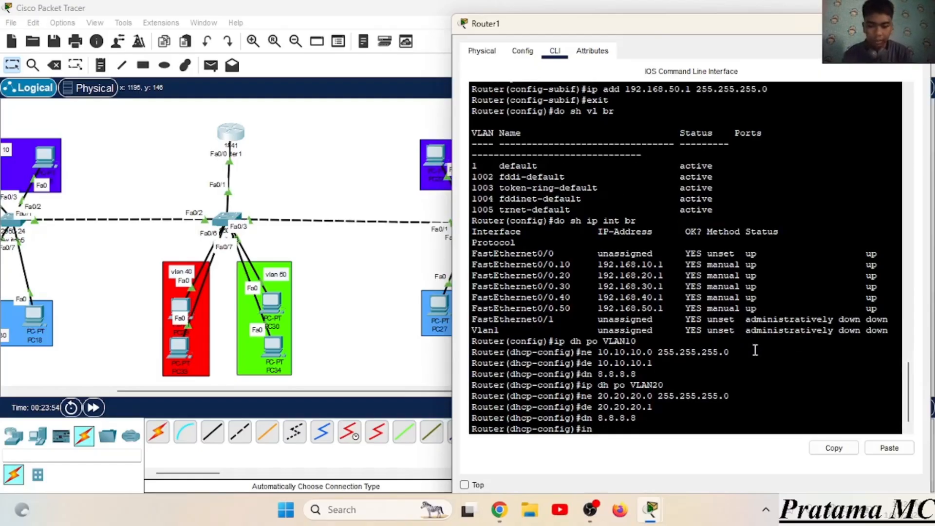
key(BackSpace)
text(p)
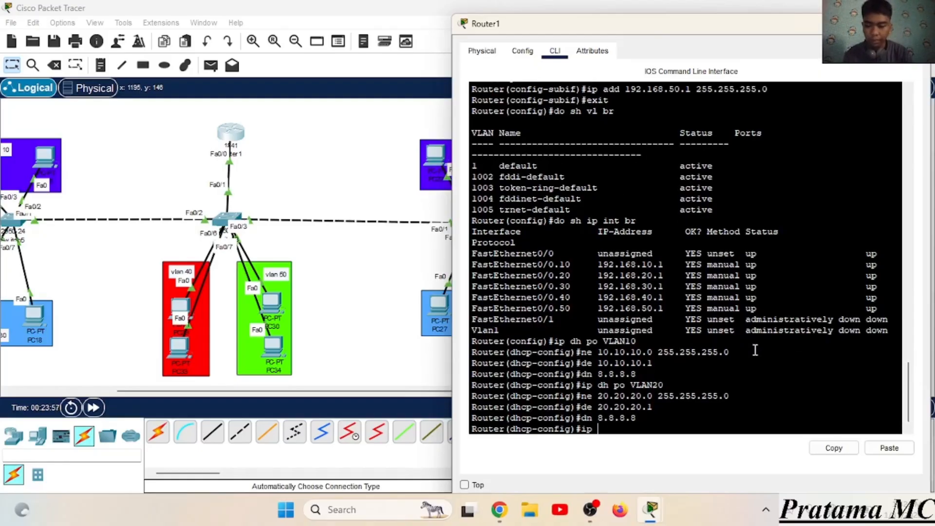
text( dh po VLAN30)
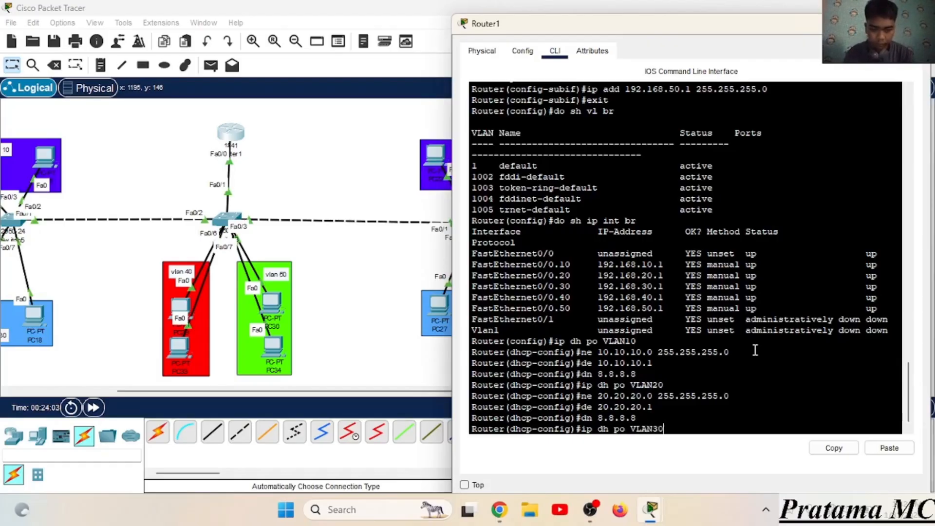
key(Return)
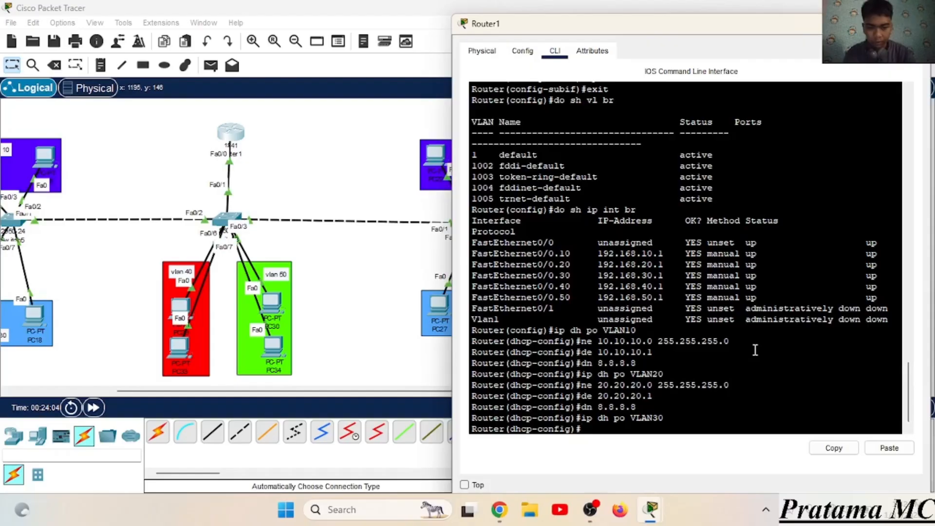
text(ne )
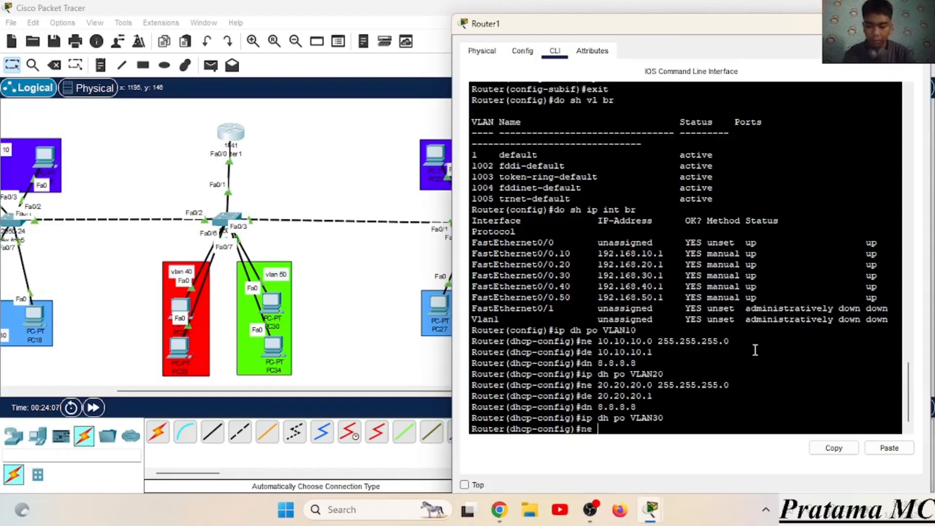
text(30.30.30.0 255.255.255.0)
key(Return)
- Set the VLAN30 pool's default router to 30.30.30.1 and its DNS server to 8.8.8.8
text(de)
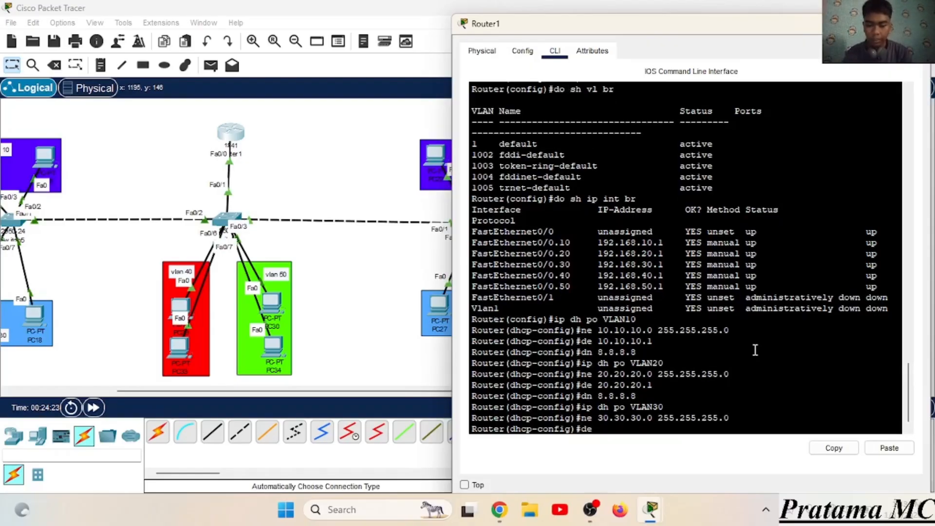
text( 30.30.30.1)
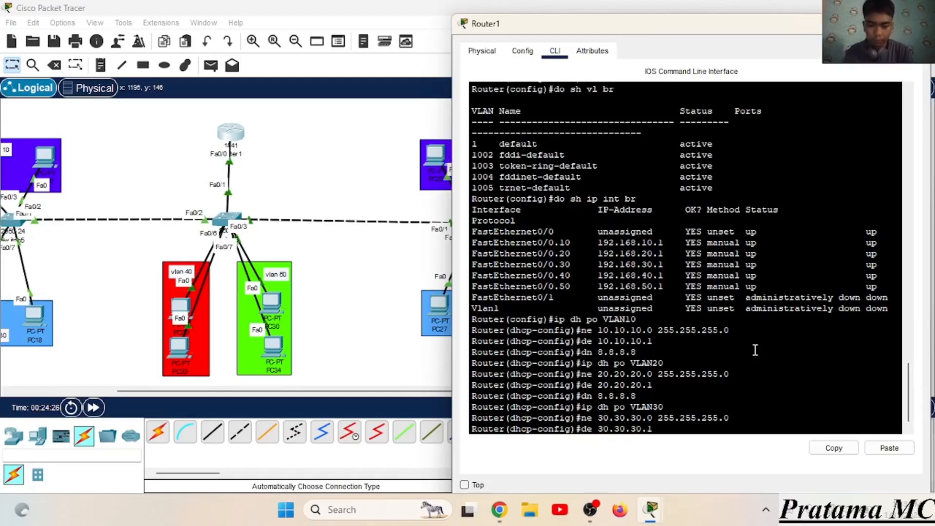
key(Return)
text(dn)
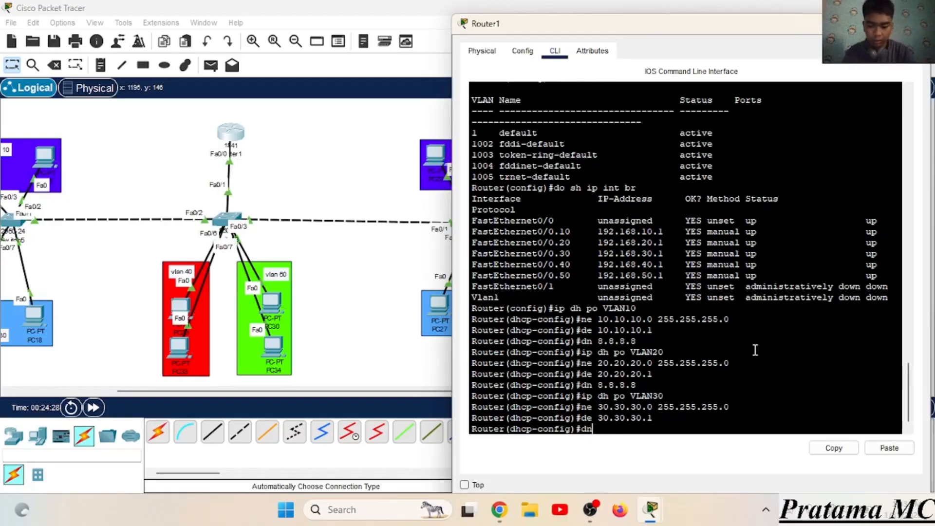
text( 8.8.8.8)
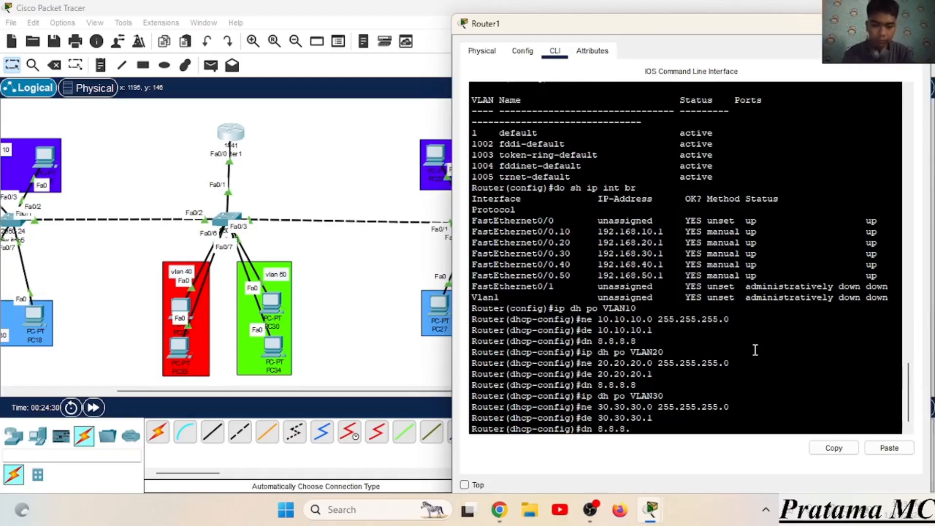
key(Return)
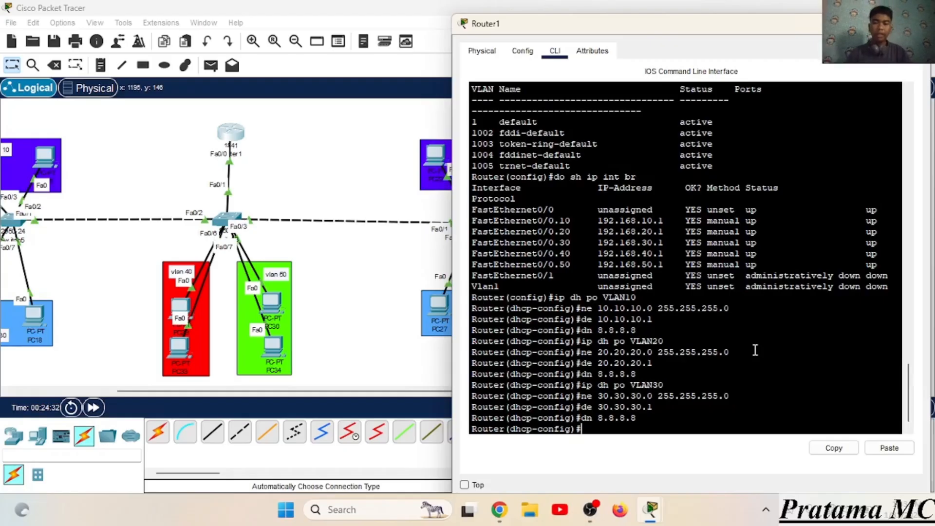
- Create a DHCP pool named VLAN40 on Router1 with network 40.40.40.0 and mask 255.255.255.0
text(ip dh po VLAN40)
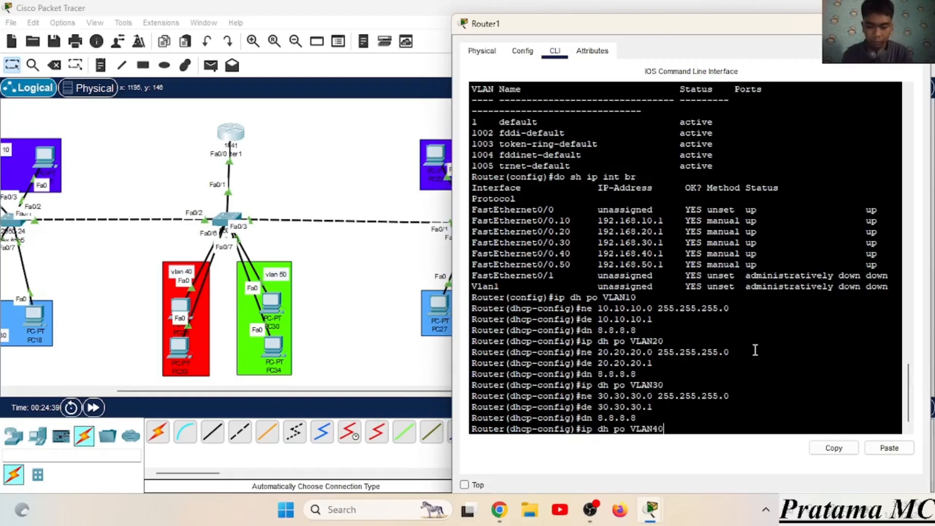
key(Return)
text(ne)
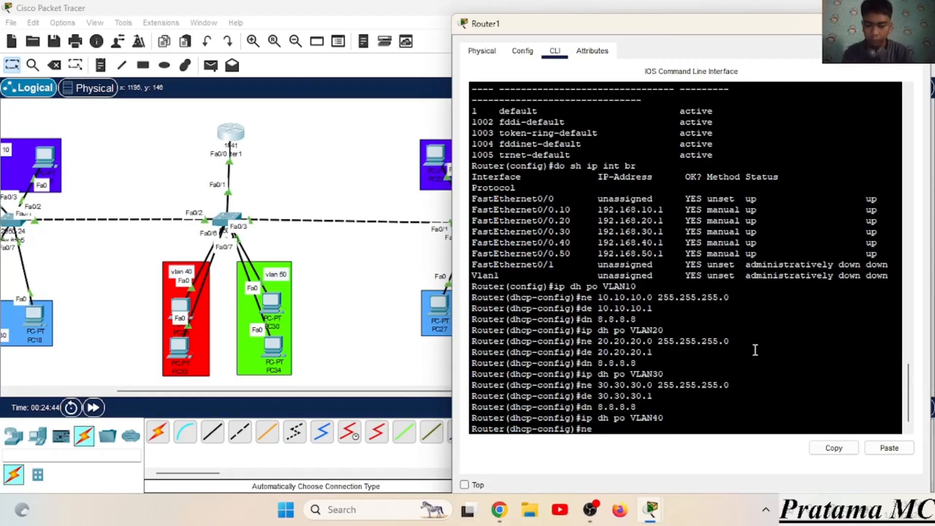
text( 40.40.40.0 255.255.255.0)
key(Return)
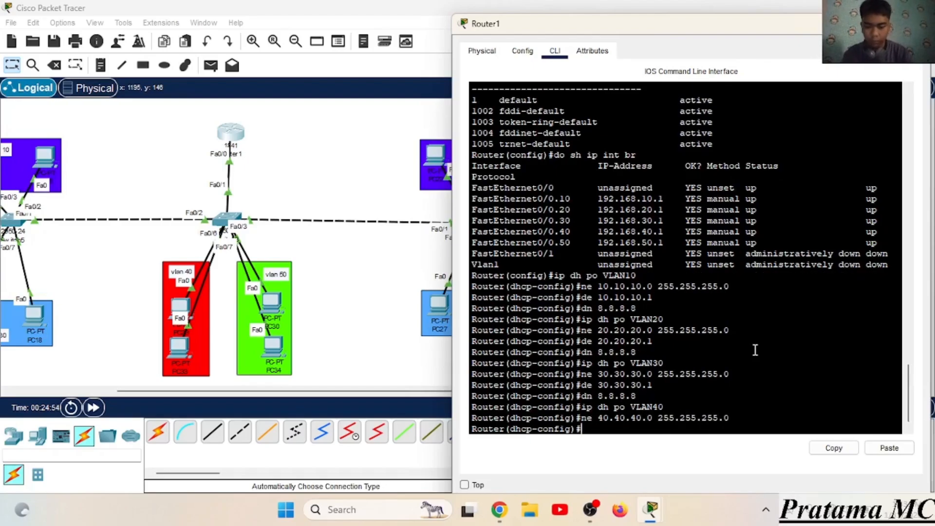
- Set the VLAN40 pool's default router to 40.40.40.1 and its DNS server to 8.8.8.8
text(de 40.40.40.1)
key(Return)
text(dn 8.8.8.8)
key(Return)
- Create a DHCP pool named VLAN50 on Router1 with network 50.50.50.0 and mask 255.255.255.0
text(ip dh po VLAN50)
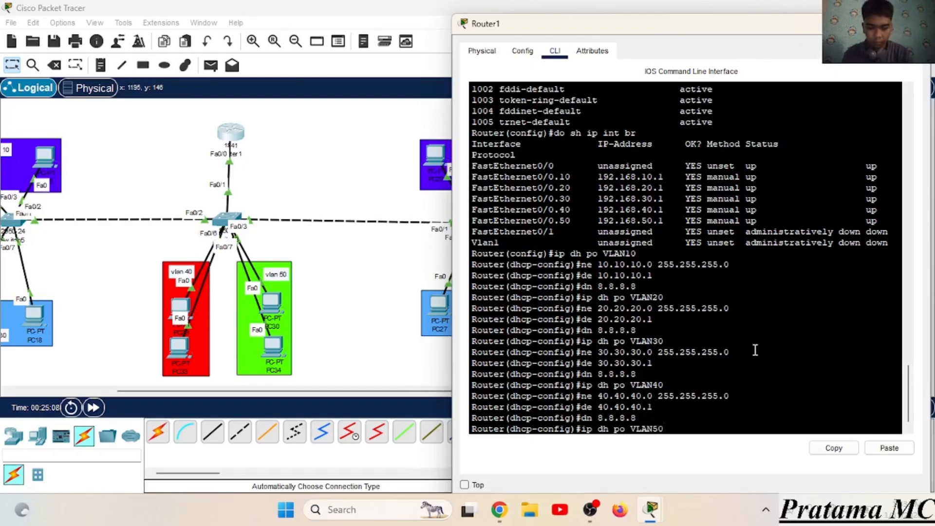
key(Return)
text(ne 50.50.50.0 255.255.255.0)
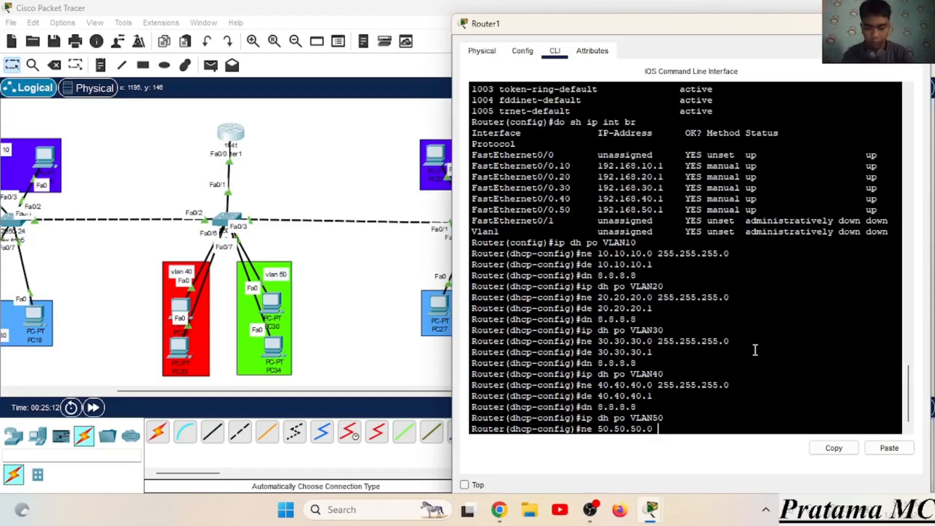
key(Return)
- Set the VLAN50 pool's default router to 50.50.50.1 and its DNS server to 8.8.8.8
text(de 50.50.50.1)
key(Return)
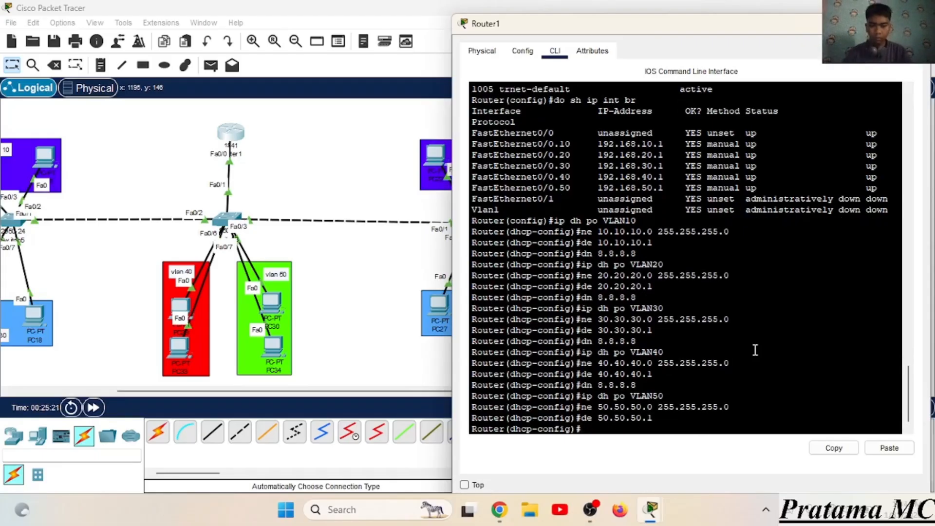
text(dn 8.8.8.8)
key(Return)
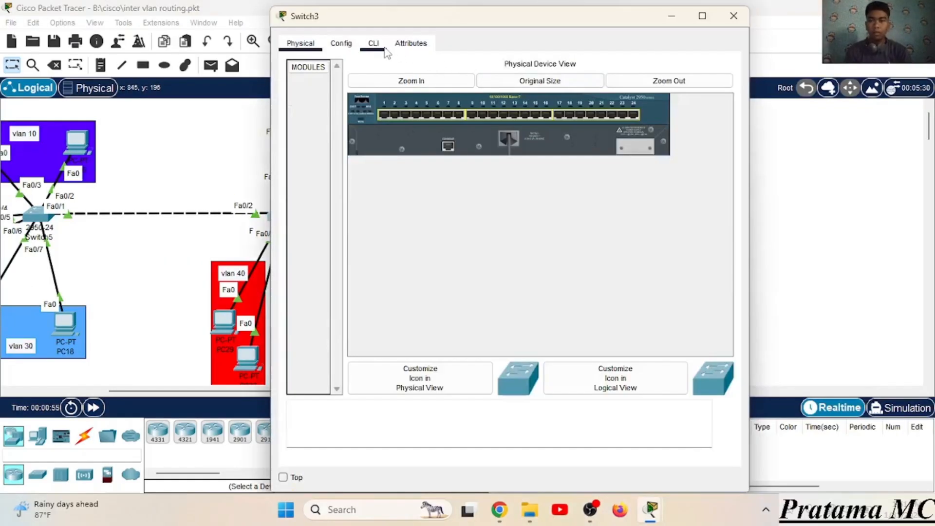
- Open Switch3's command line beside the topology and enter global configuration mode
click(373, 43)
drag(478, 23, 656, 33)
scroll(355, 189, right, 2)
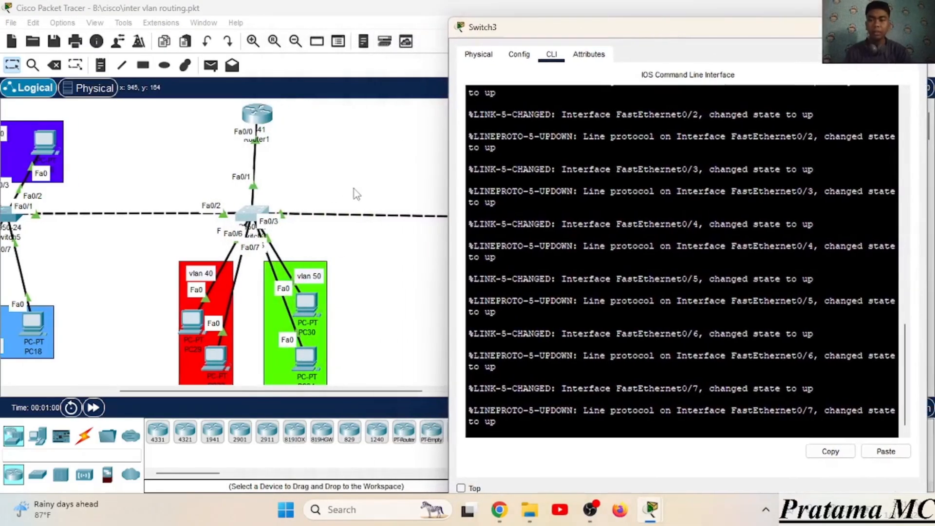
key(Return)
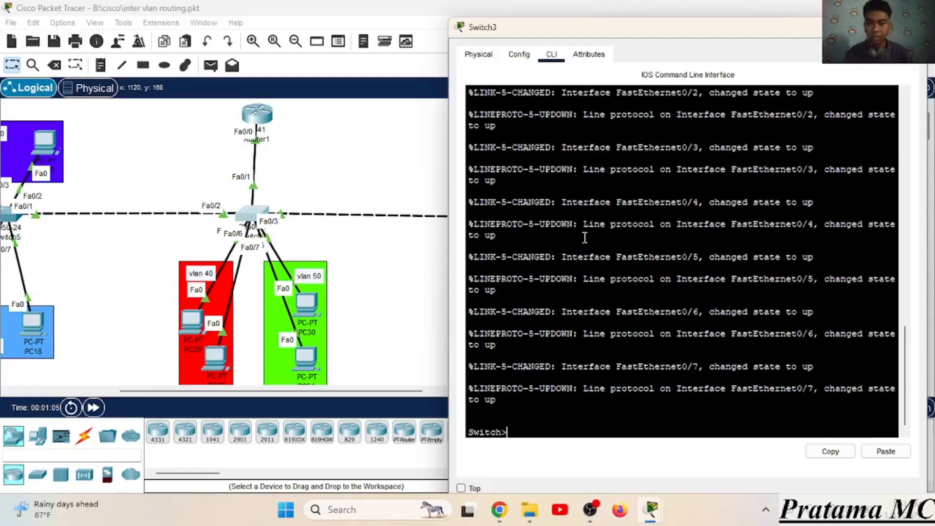
text(en)
key(Return)
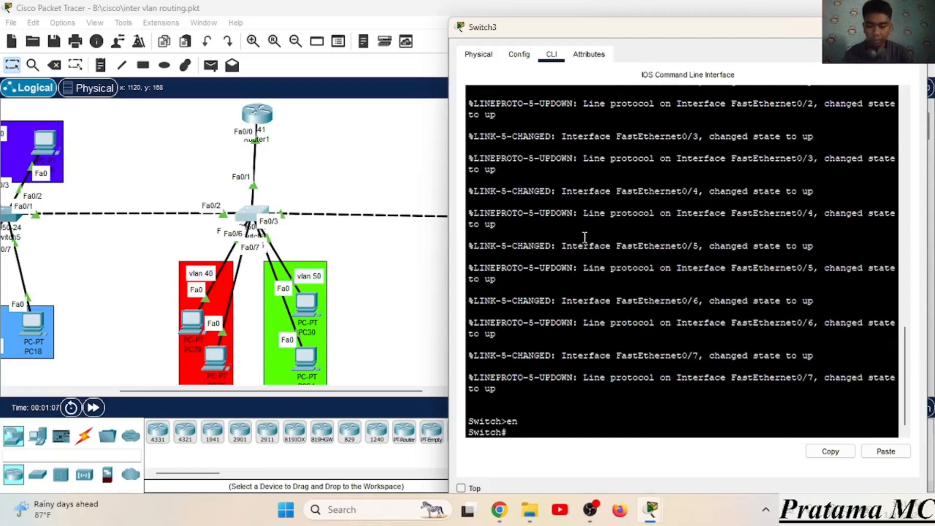
text(conf t)
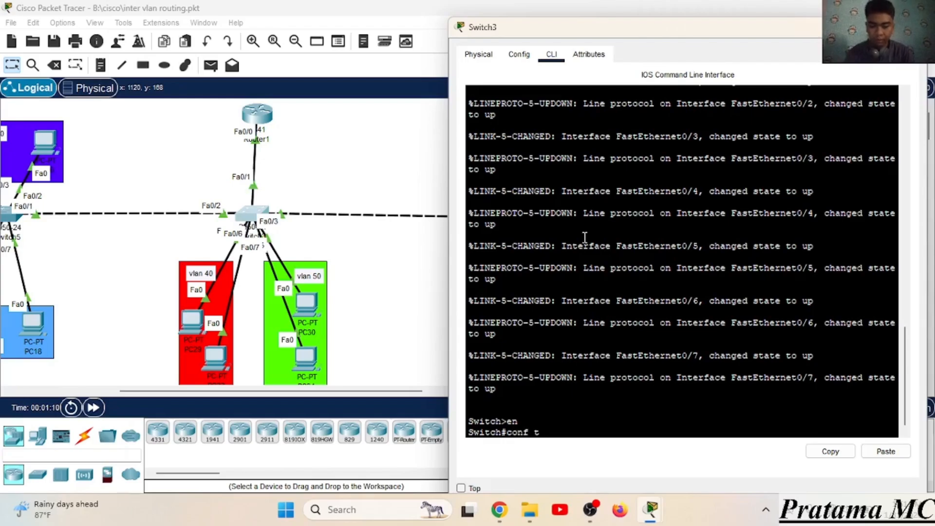
key(Return)
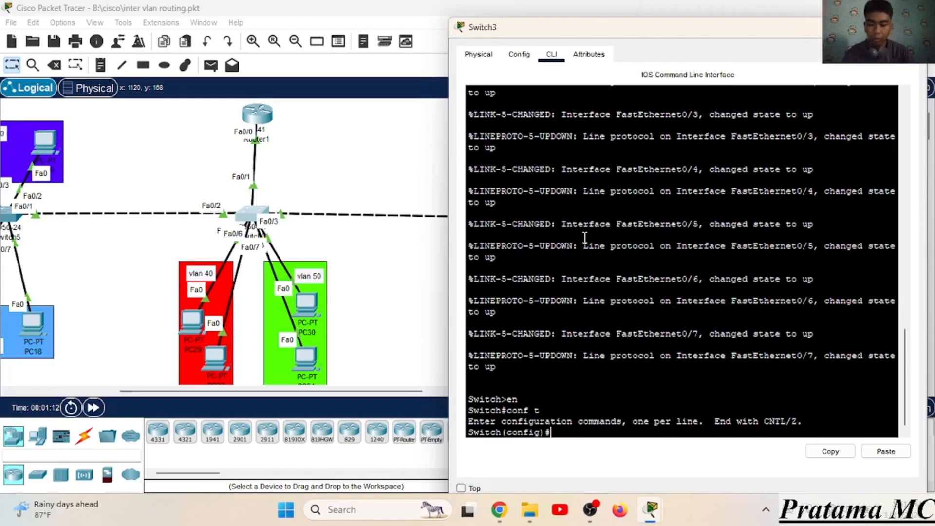
- Create VLANs 10, 20, 30, 40 and 50 on Switch3
text(vlan 10)
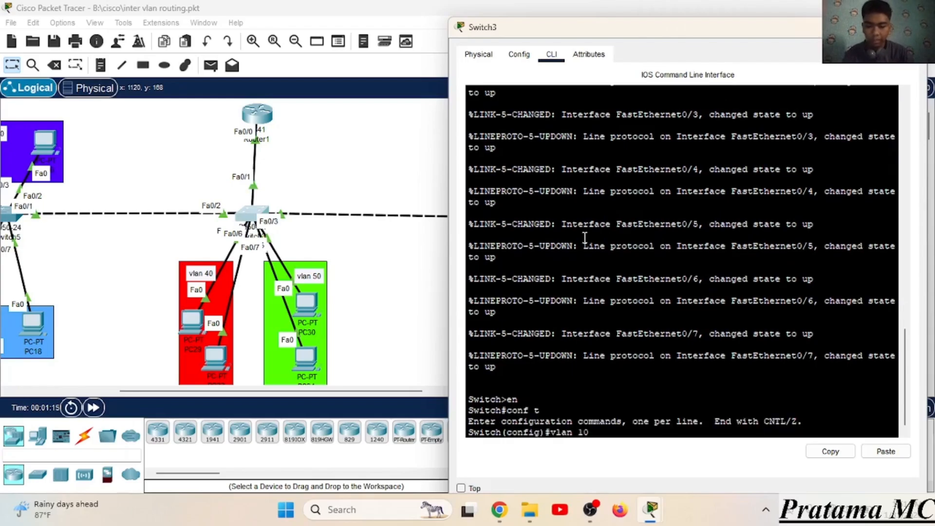
key(Return)
text(vlan 20)
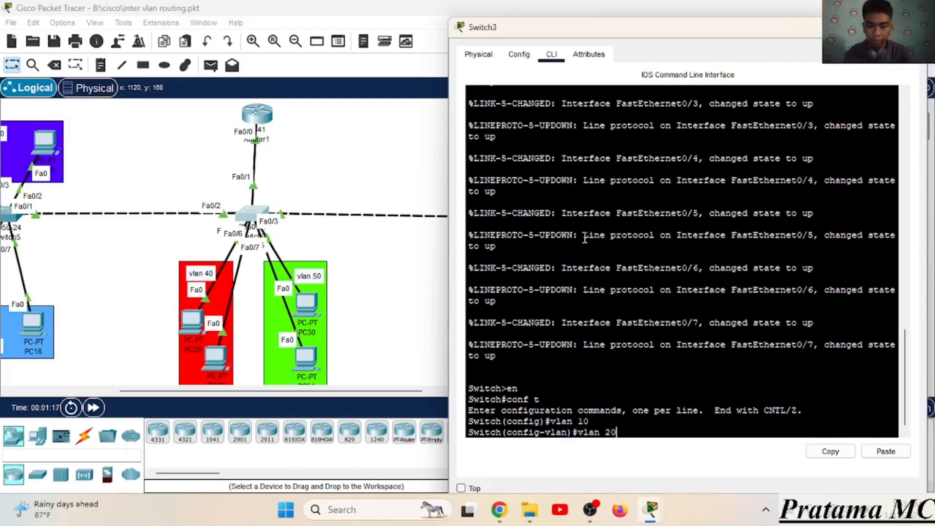
key(Return)
text(vlan)#vl)
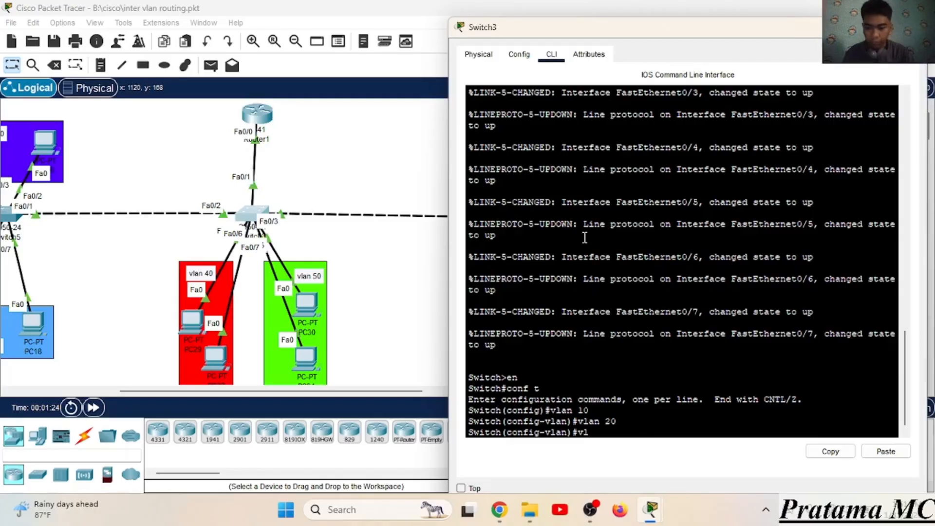
text(an 30)
key(Return)
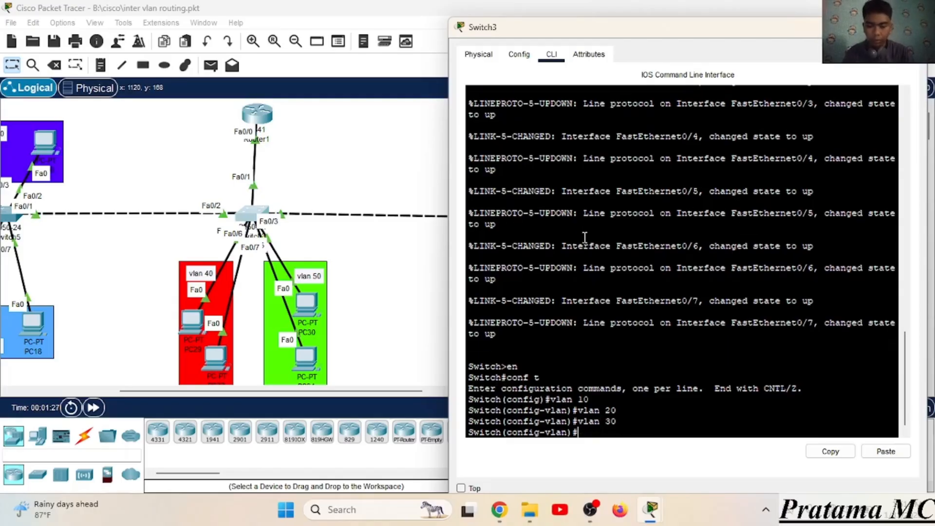
text(vlan 40)
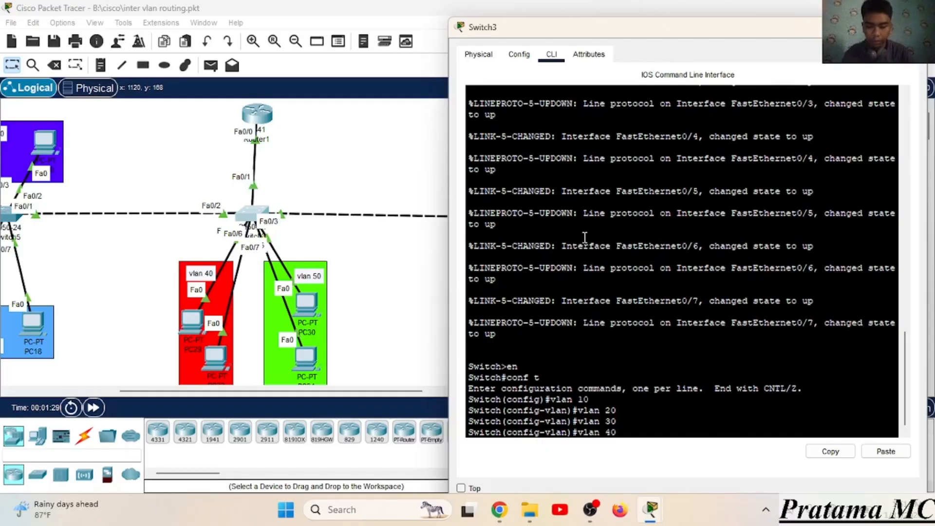
key(Return)
text(vlan 50)
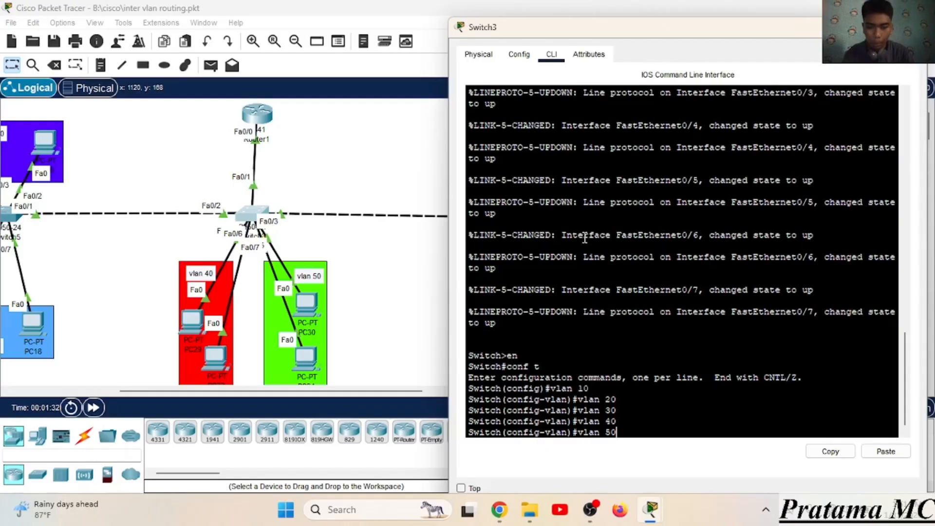
key(Return)
- Show the brief VLAN table on Switch3 to check the VLAN names and port assignments
text(do s)
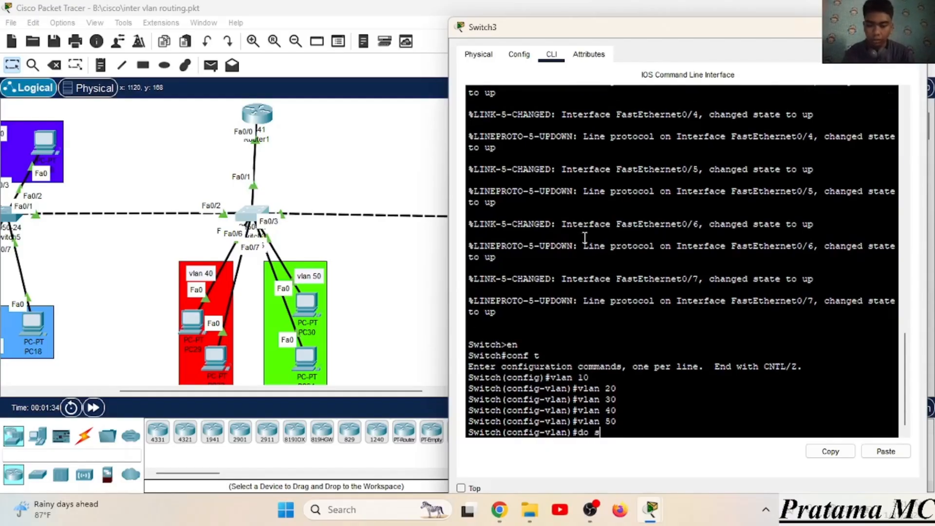
text(h vl br)
key(Return)
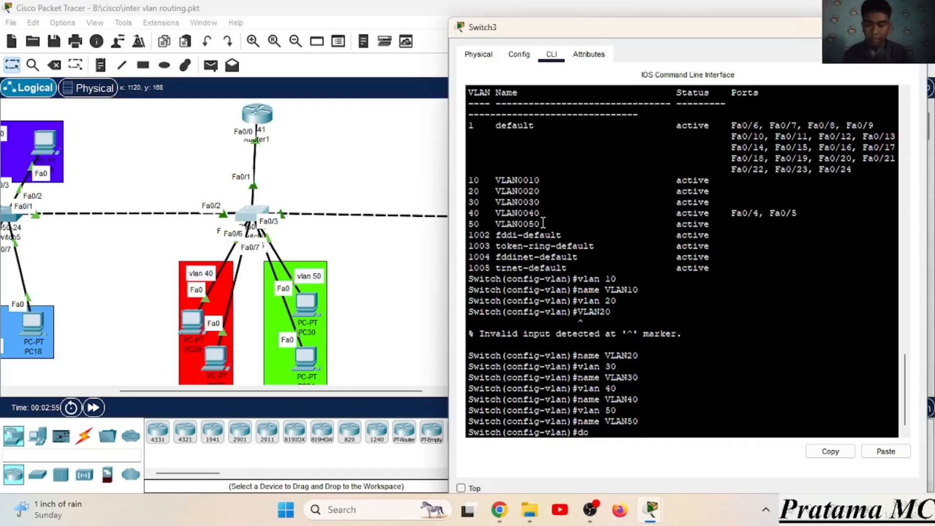
text(do sh vl br)
key(Return)
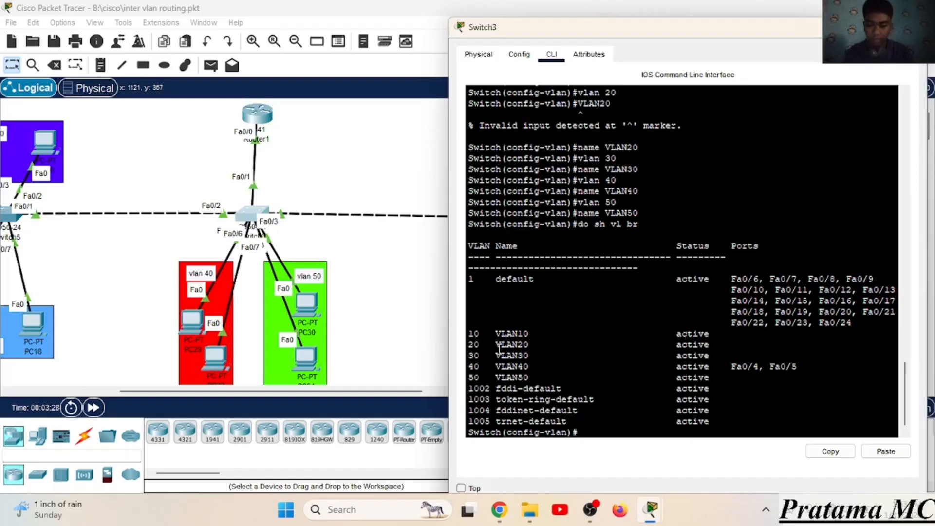
text(vlan)
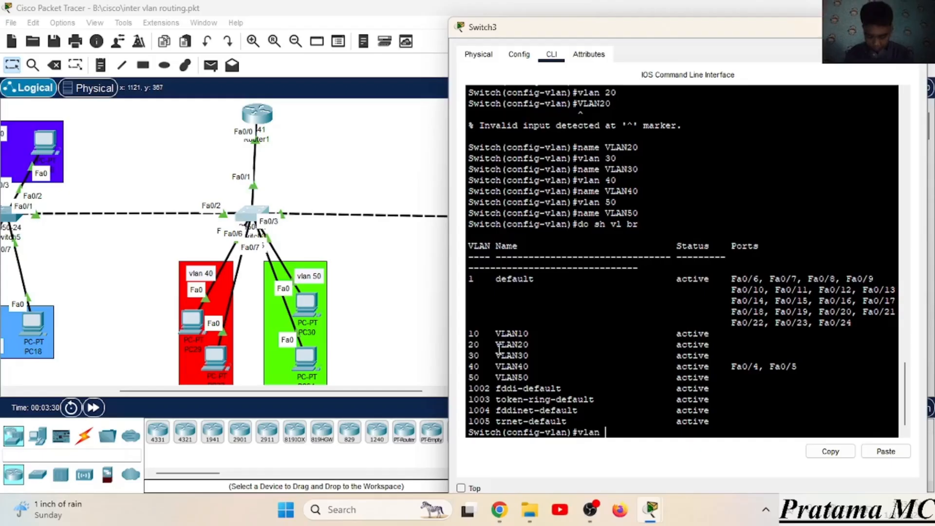
key(BackSpace)
key(BackSpace)
key(BackSpace)
key(BackSpace)
key(BackSpace)
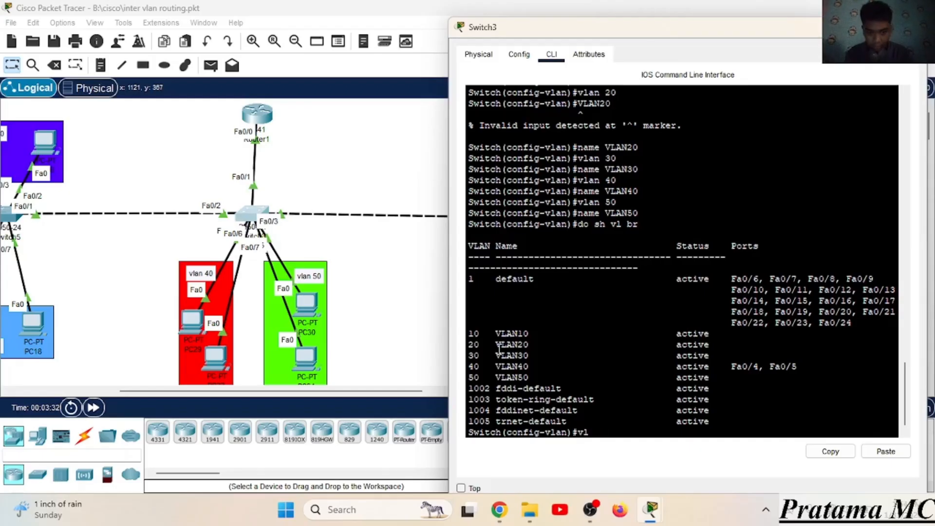
- Leave VLAN configuration and set Switch3's interfaces fa0/4-5 to access mode in VLAN 40
text(exit)
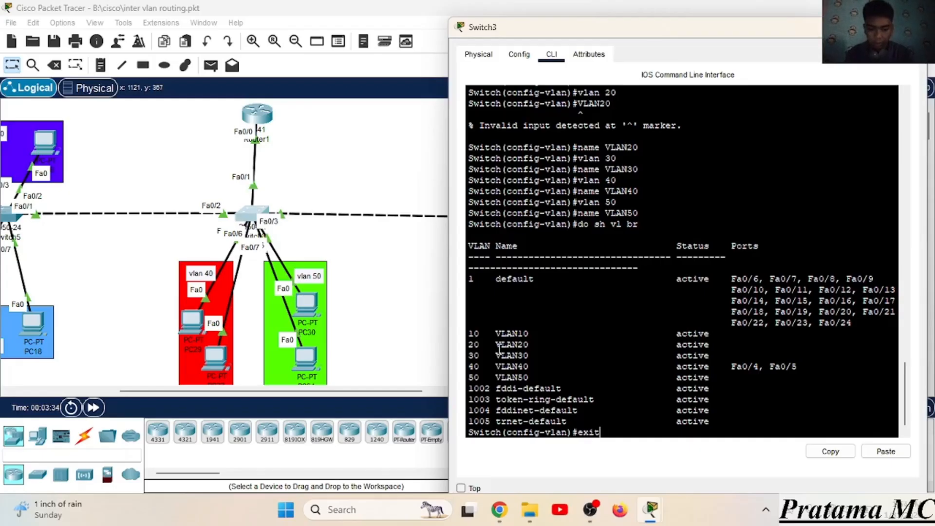
key(Return)
text(in)
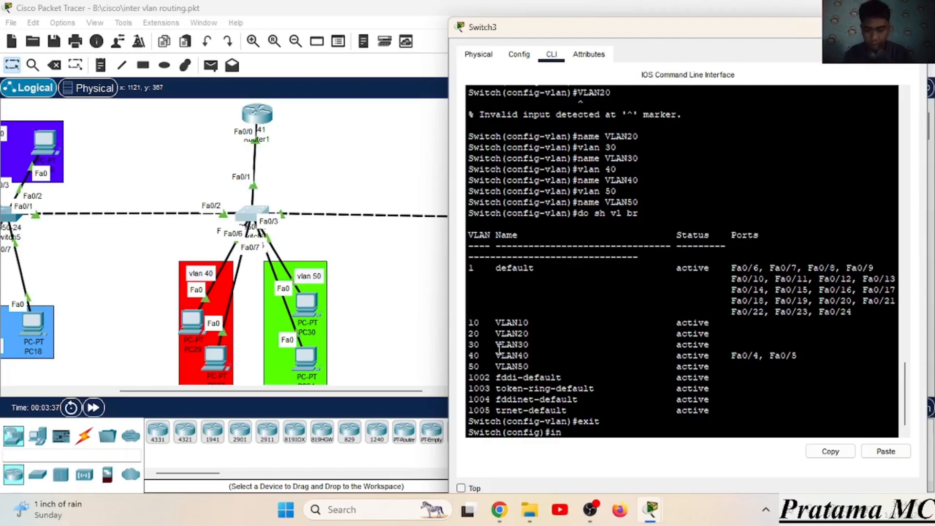
text(t ra fa0)
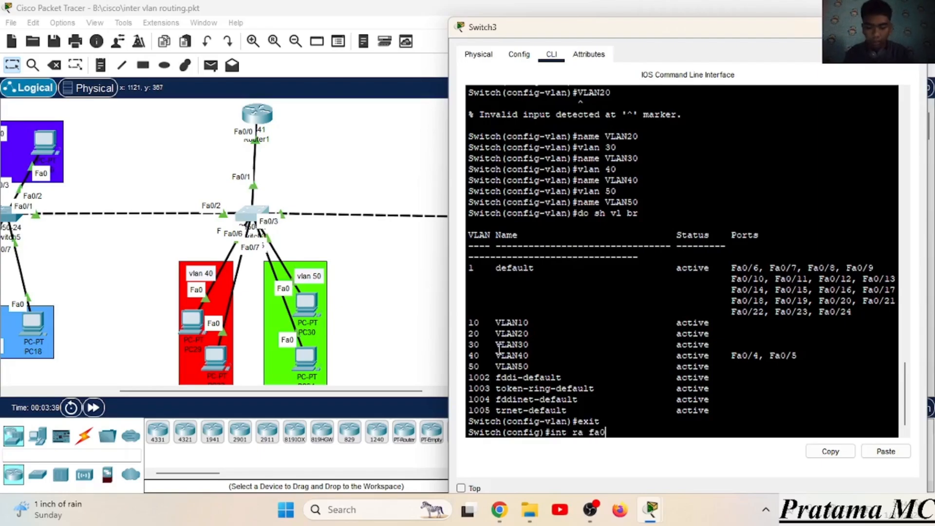
text(/4-5)
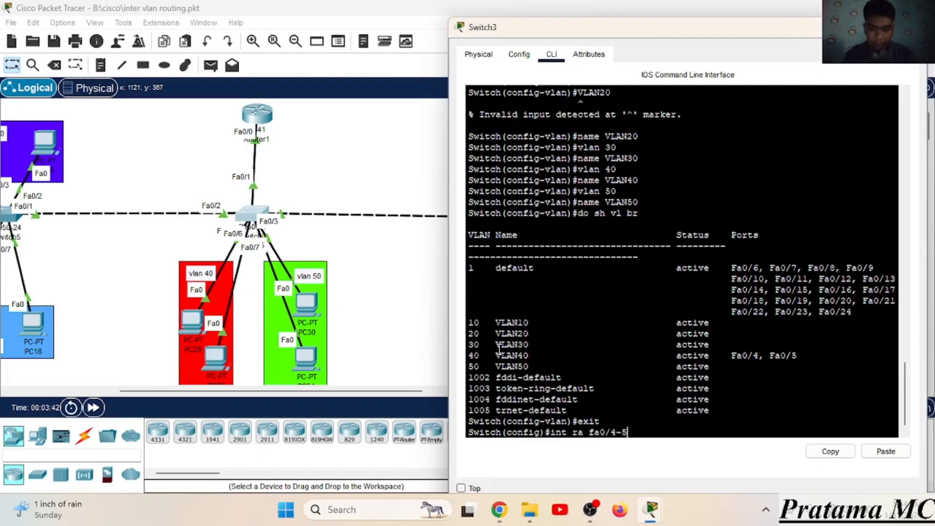
key(Return)
text(sw )
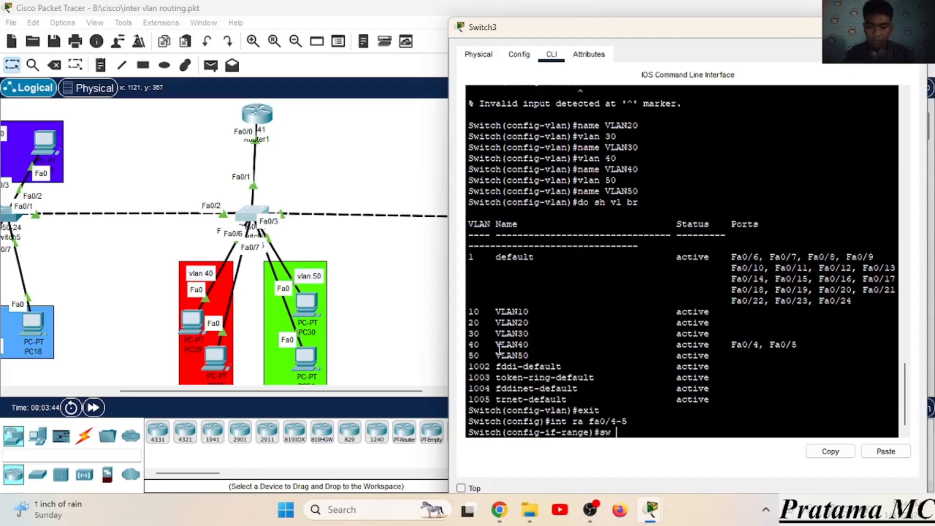
text(mo ac)
key(Return)
text(s)
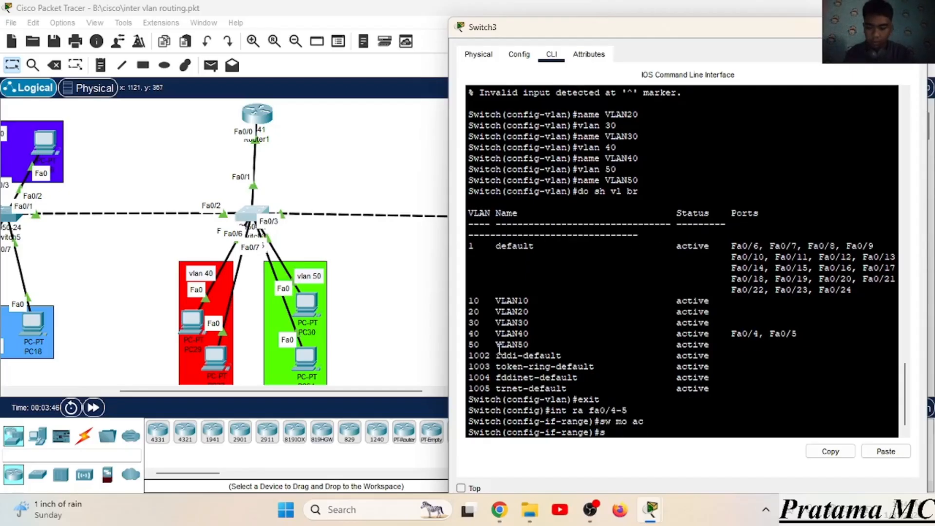
text(w ac vl 40)
key(Return)
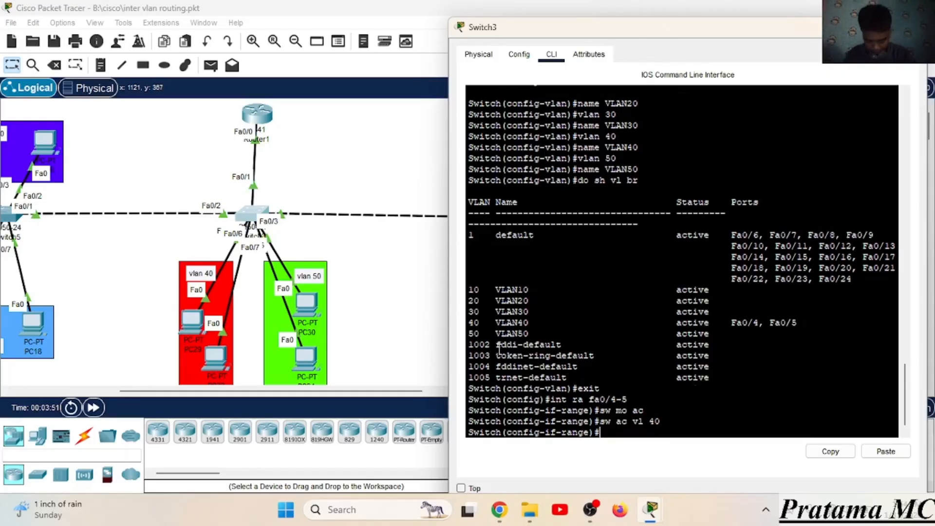
- Set Switch3's interfaces fa0/6-7 to access mode in VLAN 50 and return to global configuration mode
text(int)
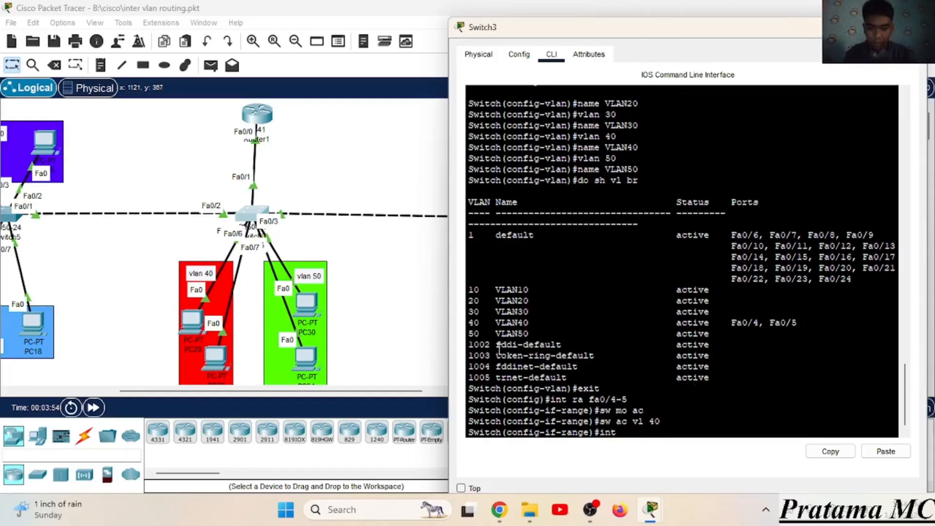
text( fra fa)
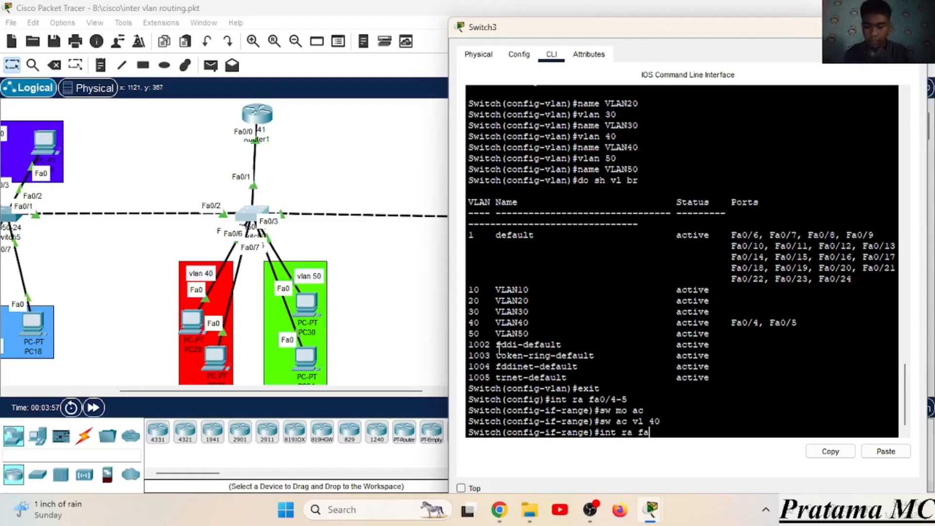
text(0/6-7)
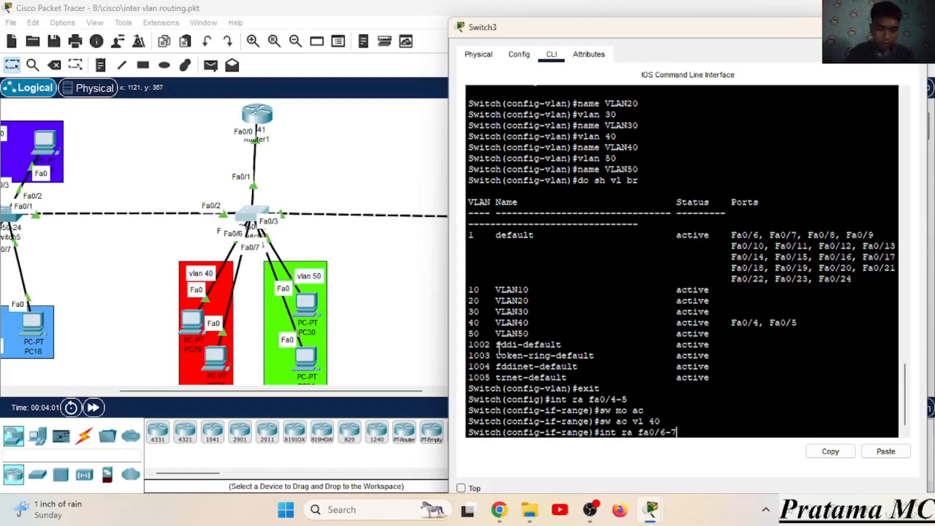
key(Return)
text(sw mo ac)
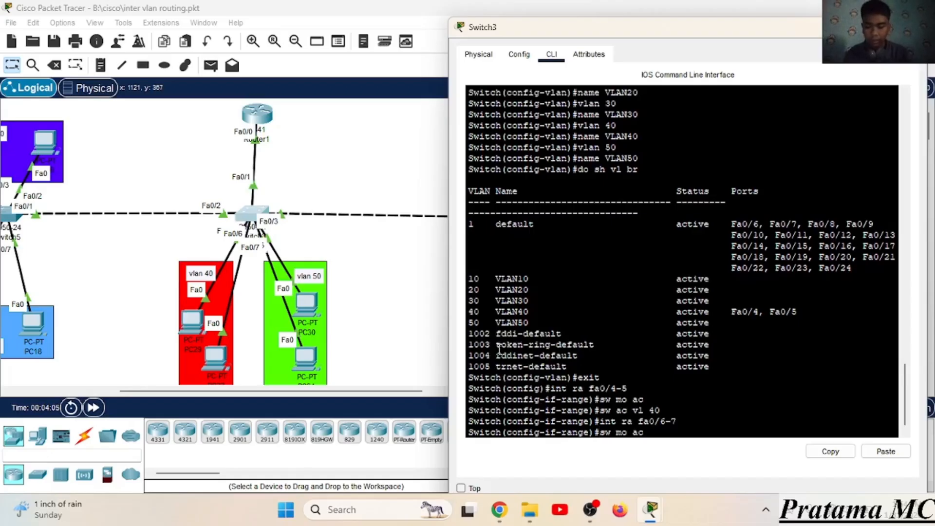
key(Return)
text(sw)
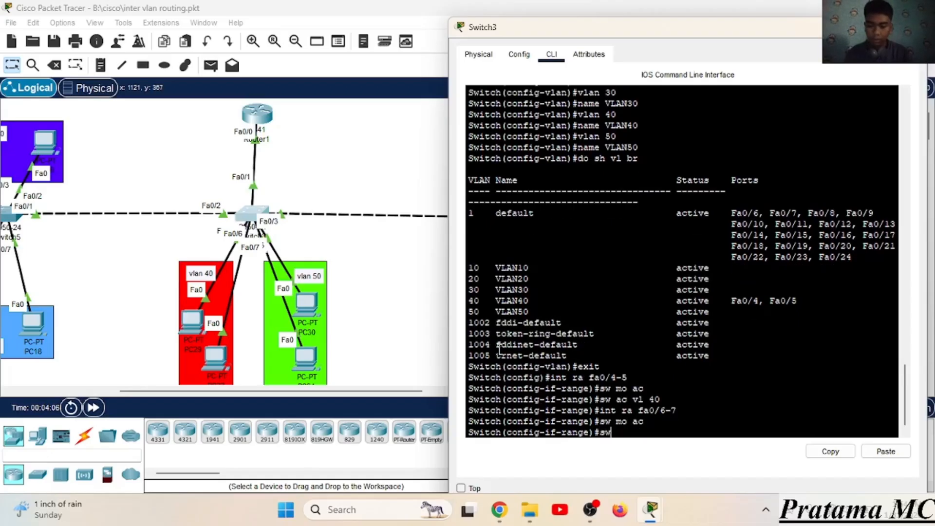
text( ac vl 50)
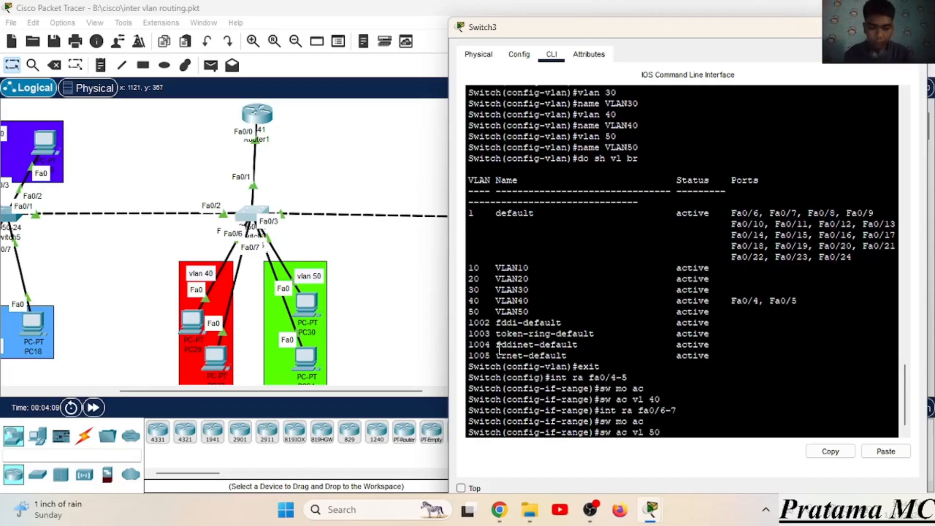
key(Return)
text(e)
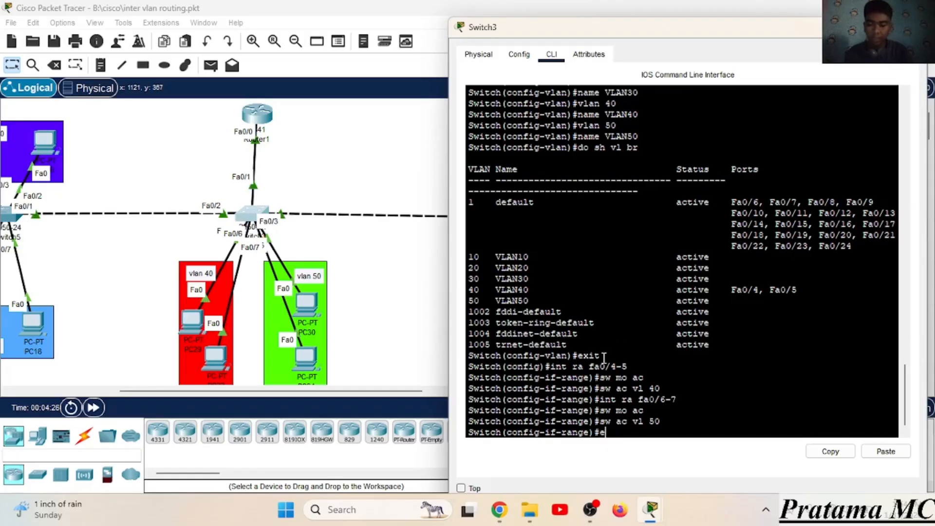
text(xit)
key(Return)
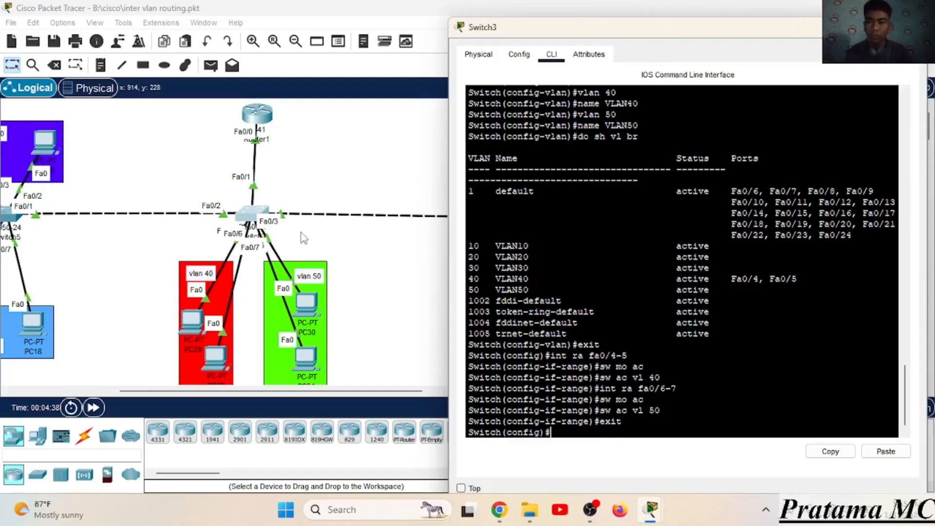
- Set Switch3's interface range fa0/1-3 to trunk mode
text(int )
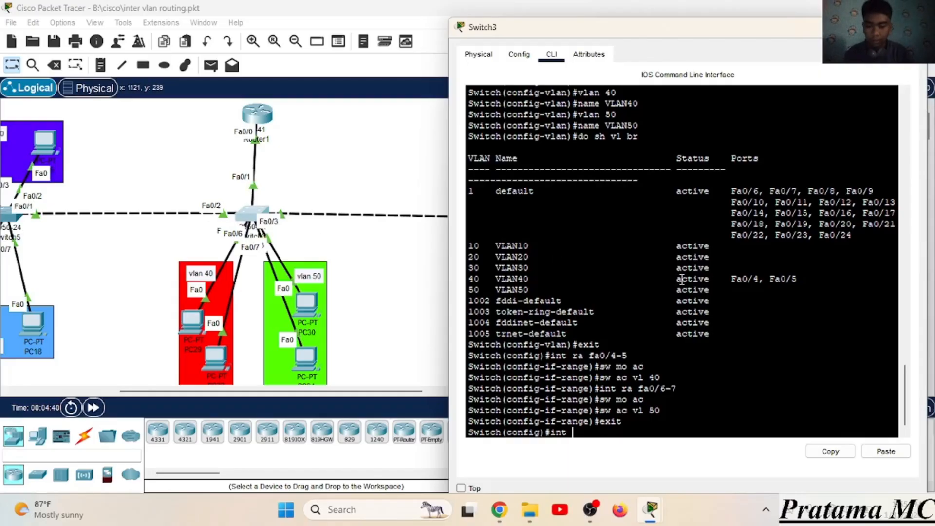
text(ra f)
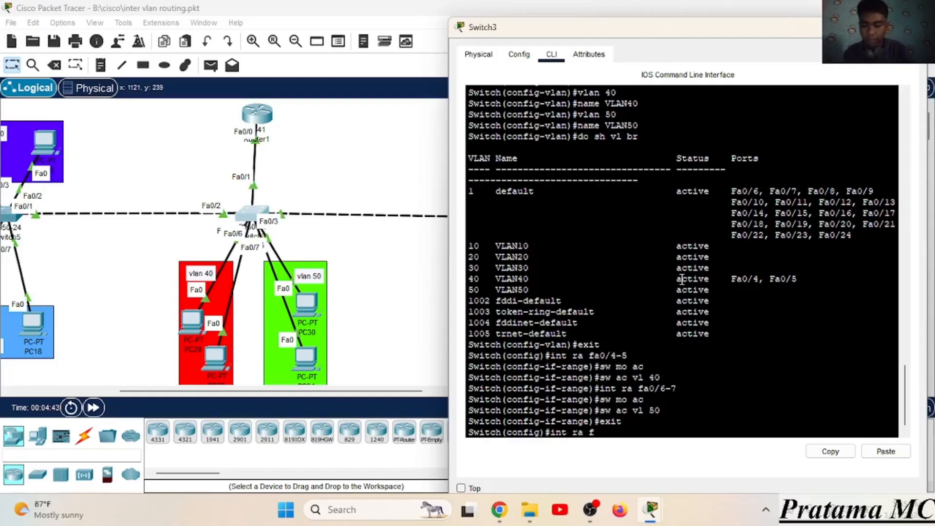
text(a0/1-)
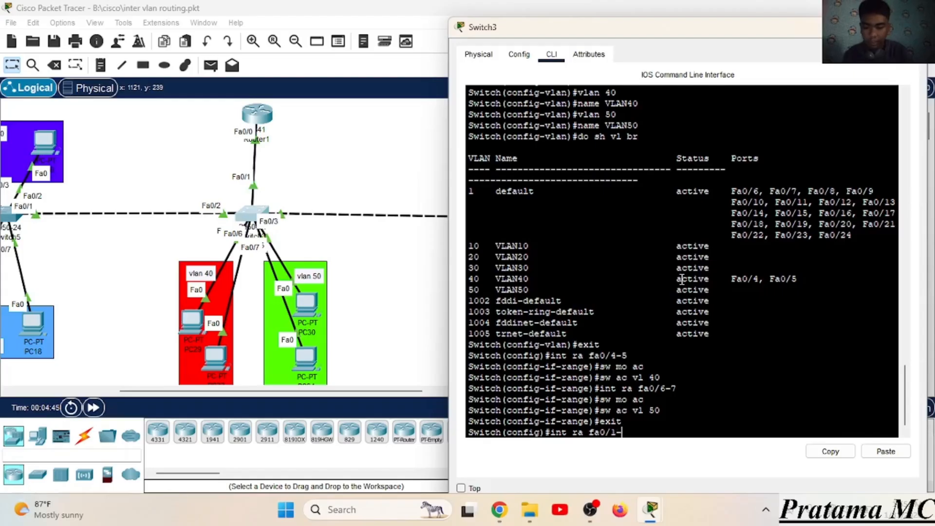
text(3)
key(Return)
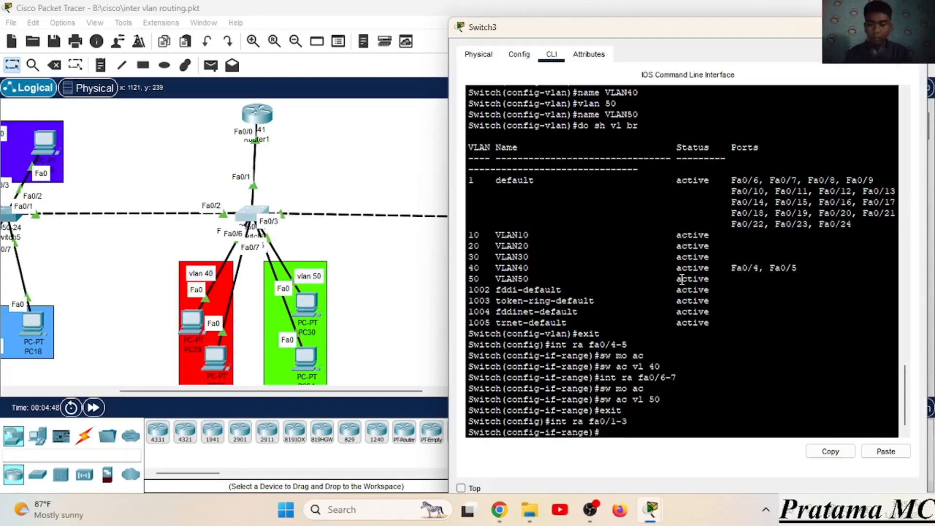
text(sw)
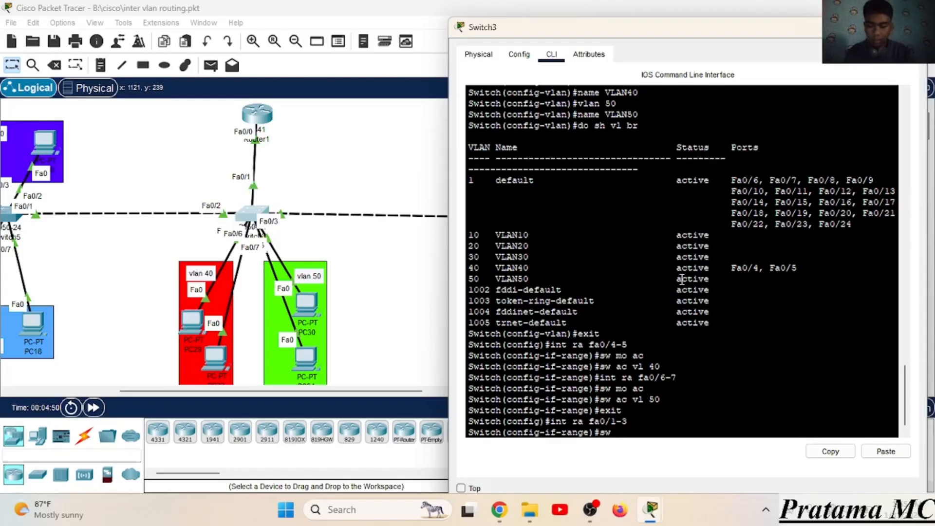
text( mo tr)
key(Return)
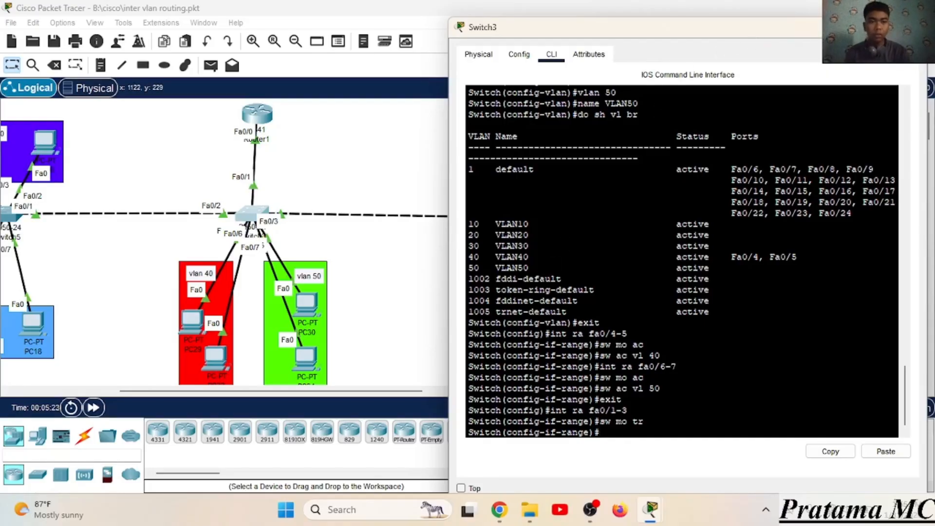
- Close Switch3's window and bring up the command prompt of Switch5, the switch serving VLANs 10, 20 and 30 beside it
click(916, 28)
scroll(451, 158, left, 10)
scroll(301, 176, right, 3)
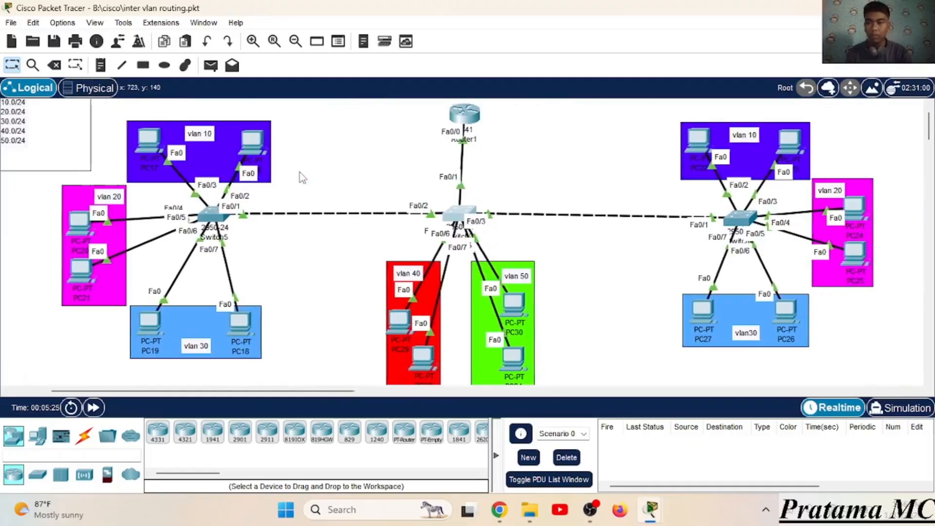
click(213, 219)
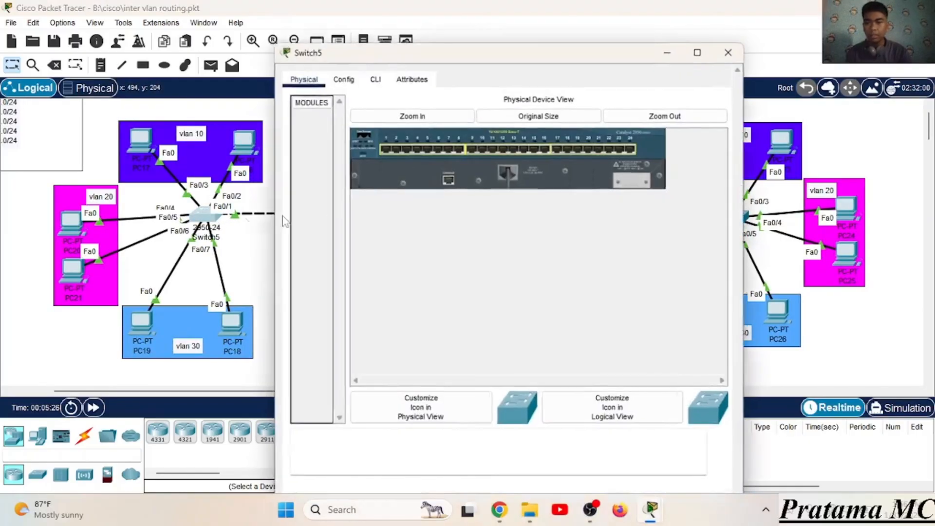
click(374, 43)
key(Return)
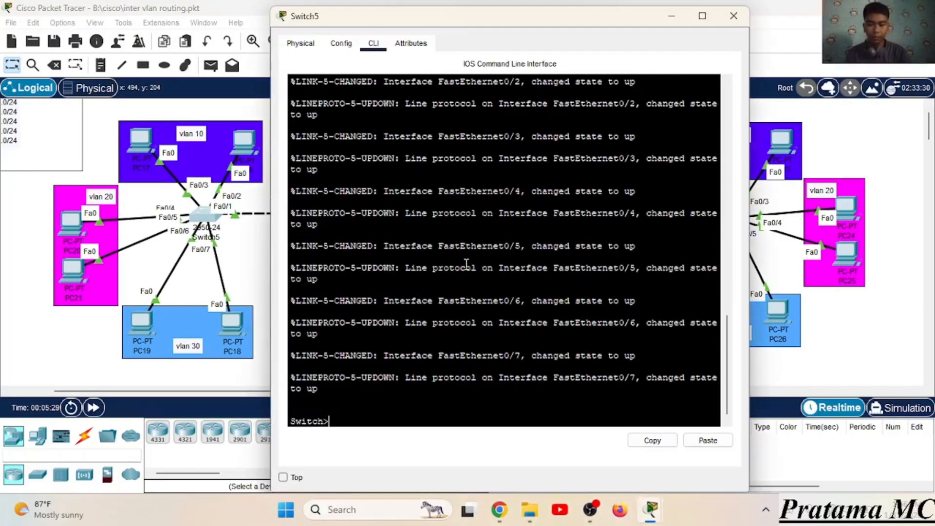
- Enter global configuration mode on Switch5 and create VLAN 10 with the name VLAN10
text(en)
key(Return)
text(conf t)
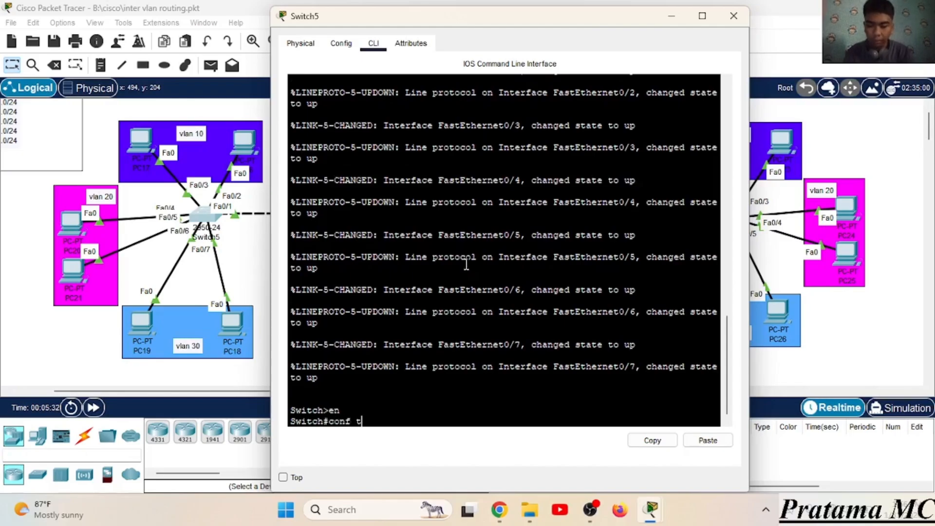
key(Return)
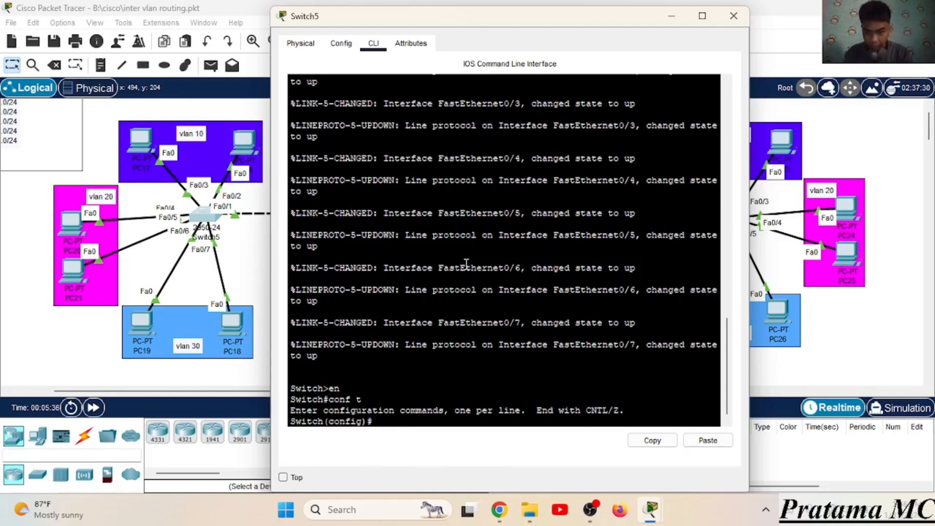
text(vlan 10)
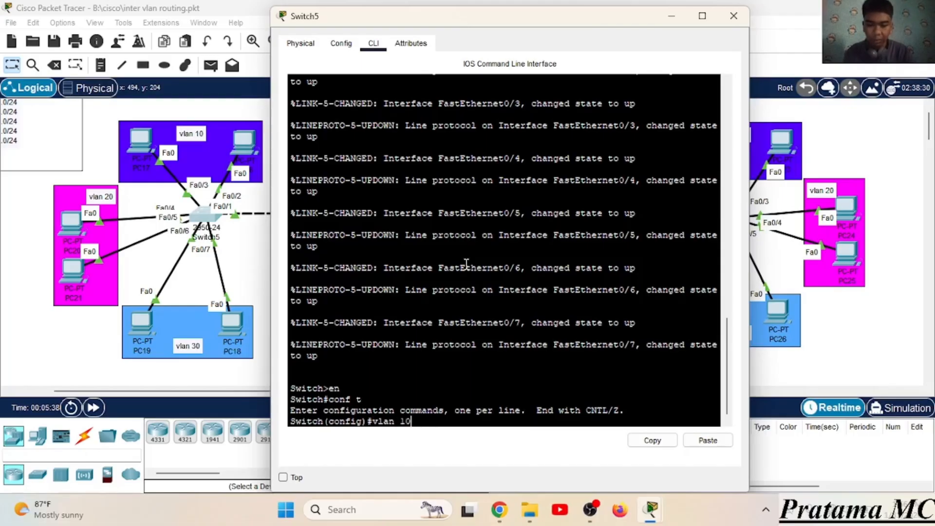
key(Return)
text(name VLAN10)
key(Return)
- Create VLAN 20 named VLAN20 and VLAN 30 named VLAN30 on Switch5
text(vlan 20)
key(Return)
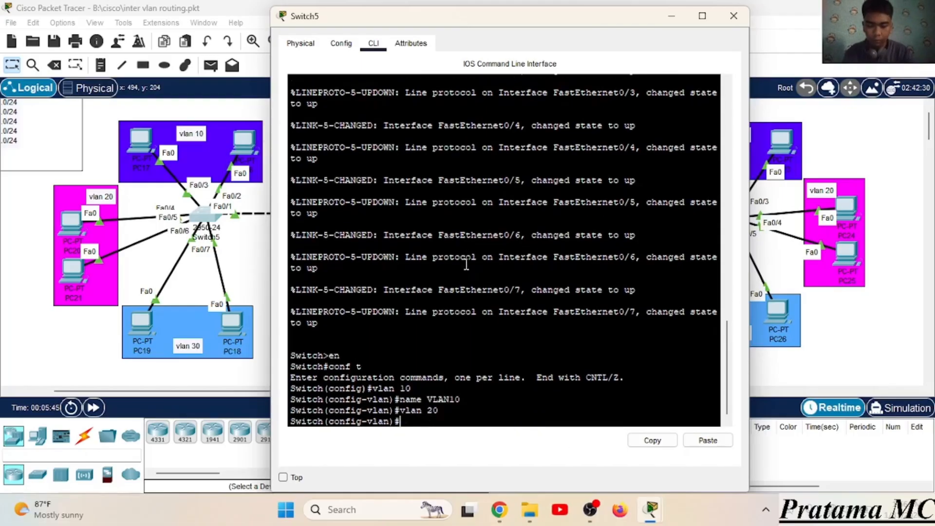
text(name VLAN20)
key(Return)
text(vlan 30)
key(Return)
text(name)
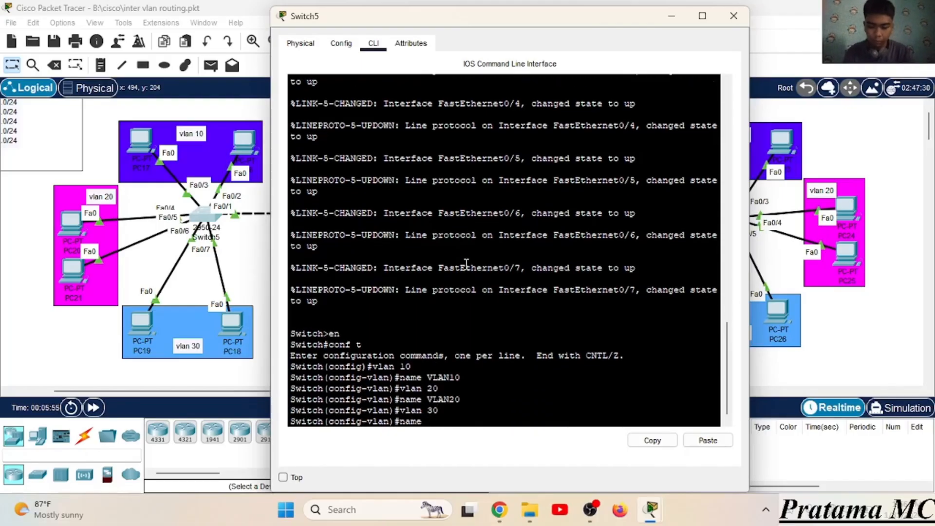
text( VLAN30)
key(Return)
- Create VLAN 40 named VLAN40 and VLAN 50 named VLAN50 on Switch5
text(vlan 40)
key(Return)
text(name VLAN)
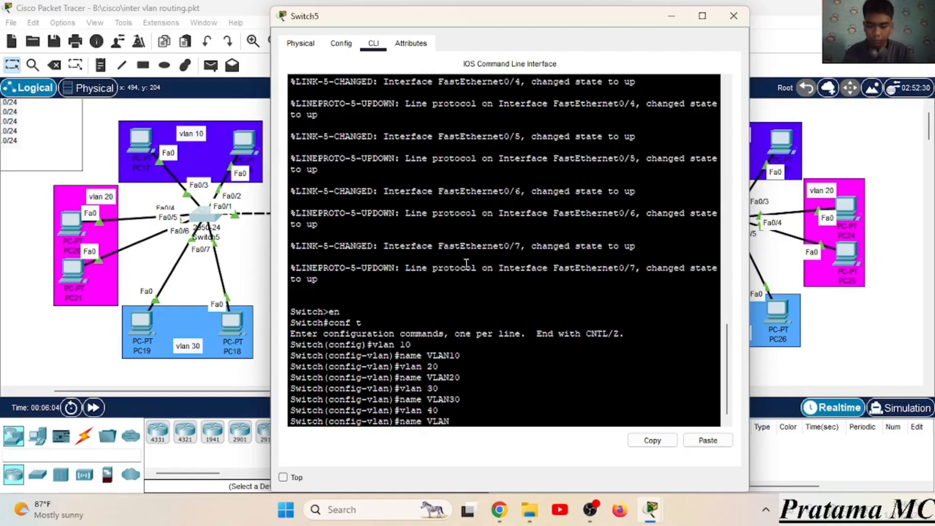
text(40)
key(Return)
text(vlan 50)
key(Return)
text(name VLAN 50)
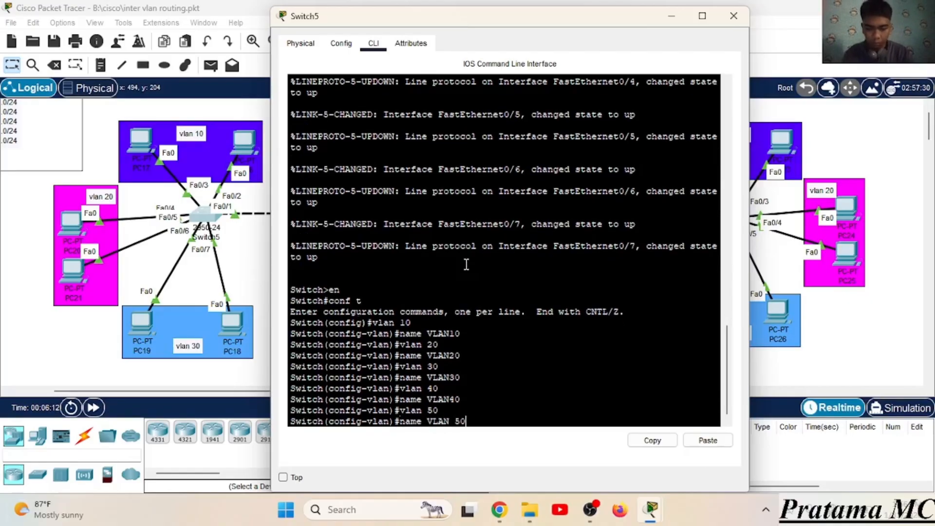
key(Return)
text(name VLAN50)
key(Return)
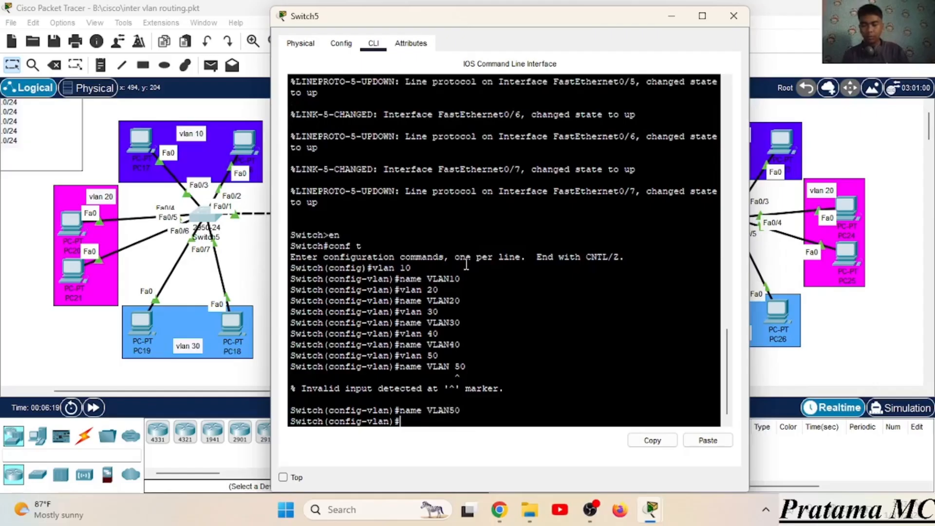
- Display Switch5's brief VLAN table from configuration mode to check the created VLANs
text(do sh)
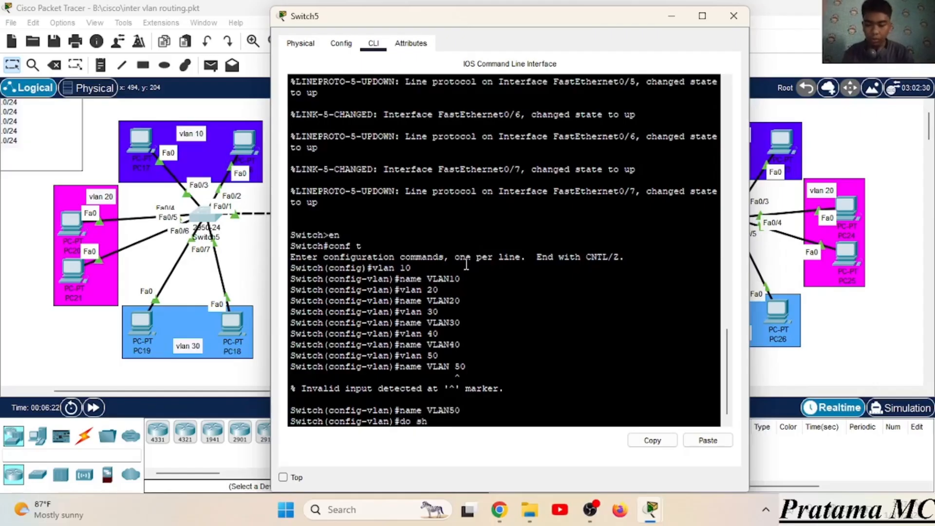
text( vl br)
key(Return)
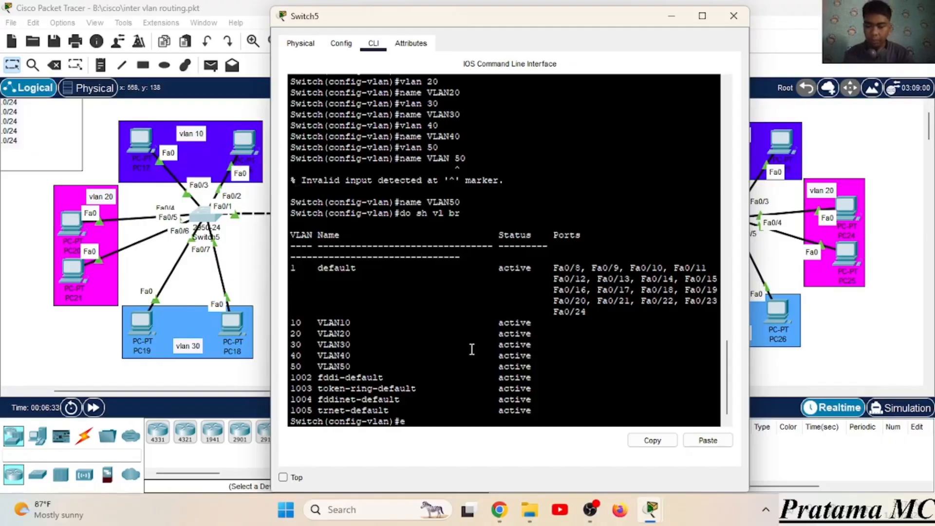
- Leave VLAN configuration and set Switch5's interface range fa0/2-3 to access mode in VLAN 10
text(xit)
key(Return)
text(int fa)
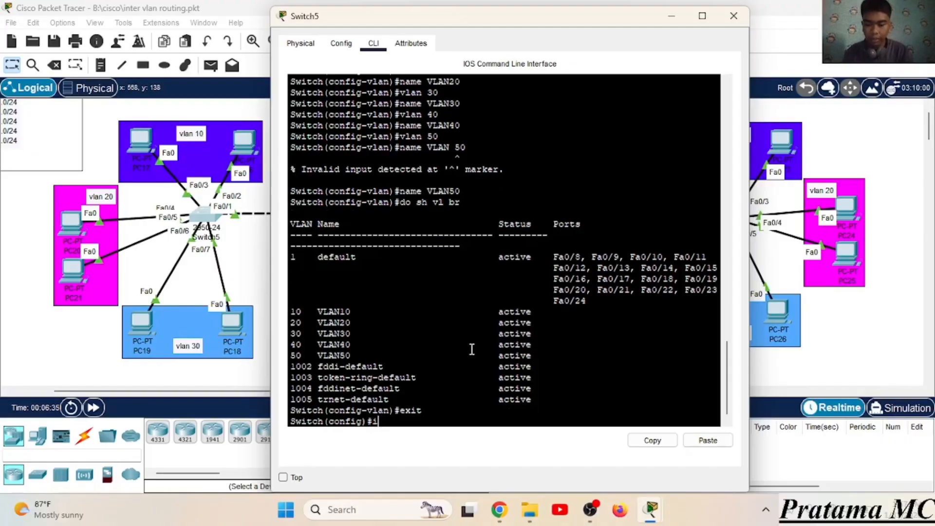
key(BackSpace)
key(BackSpace)
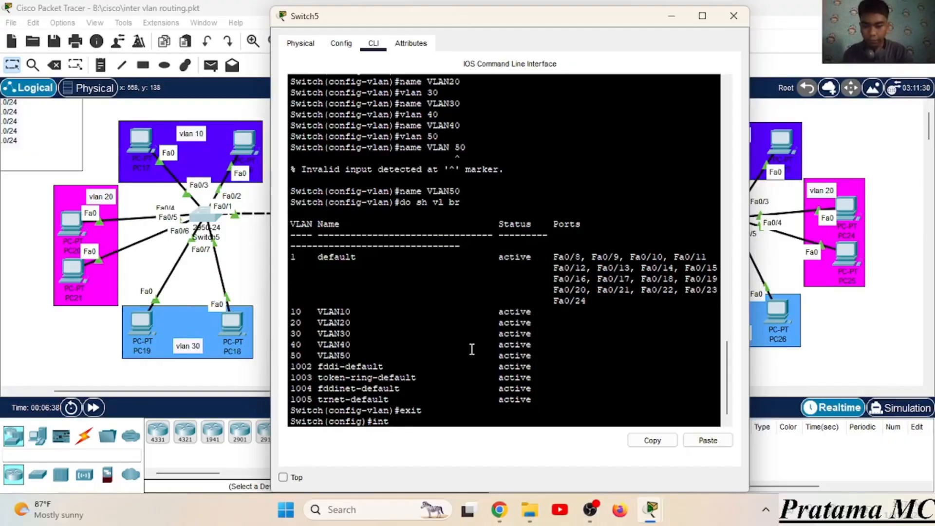
text(ra fa0)
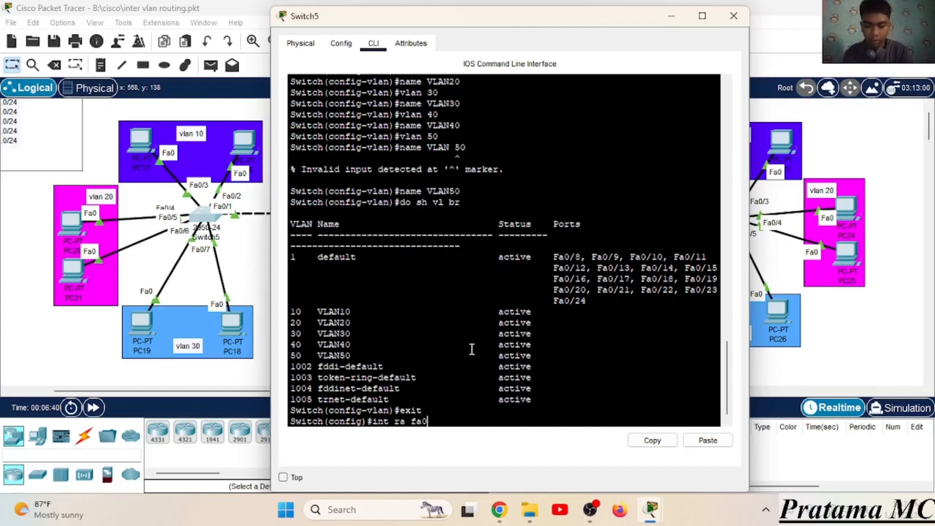
text(/)
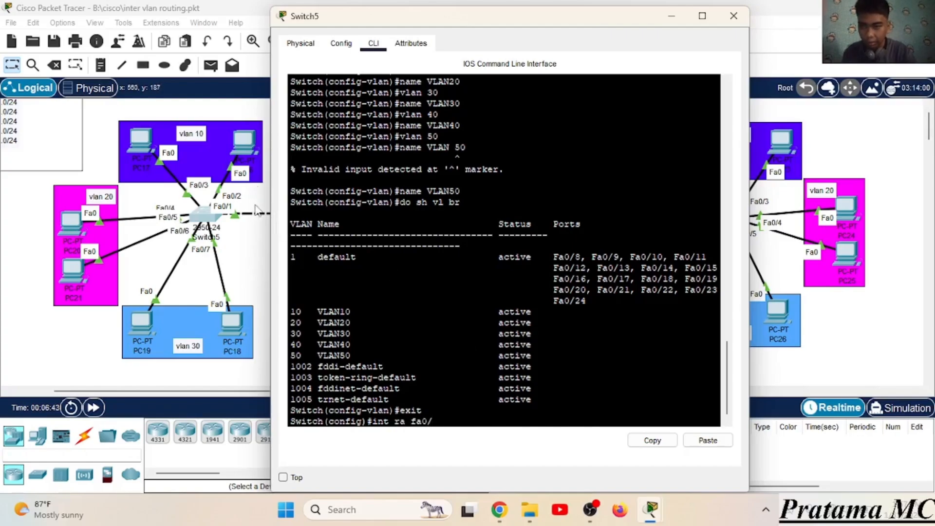
text(2-)
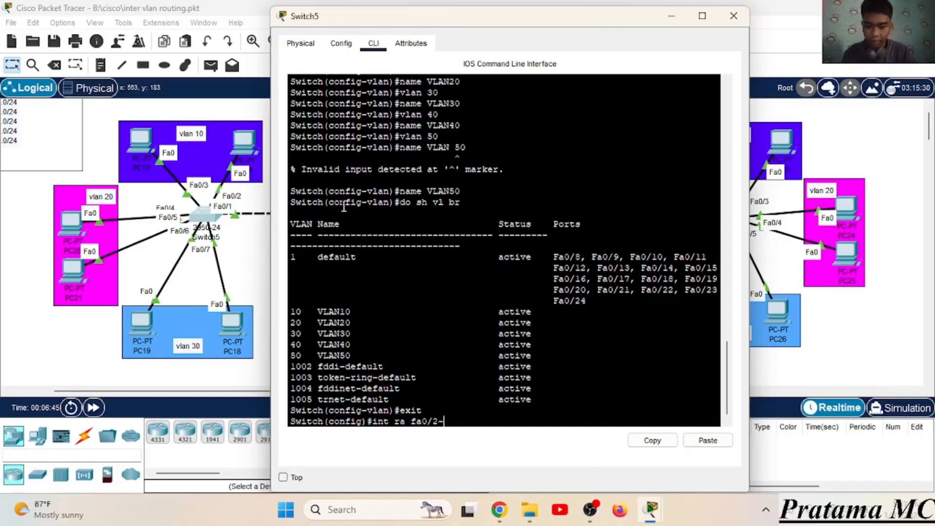
text(3)
key(Return)
text(s)
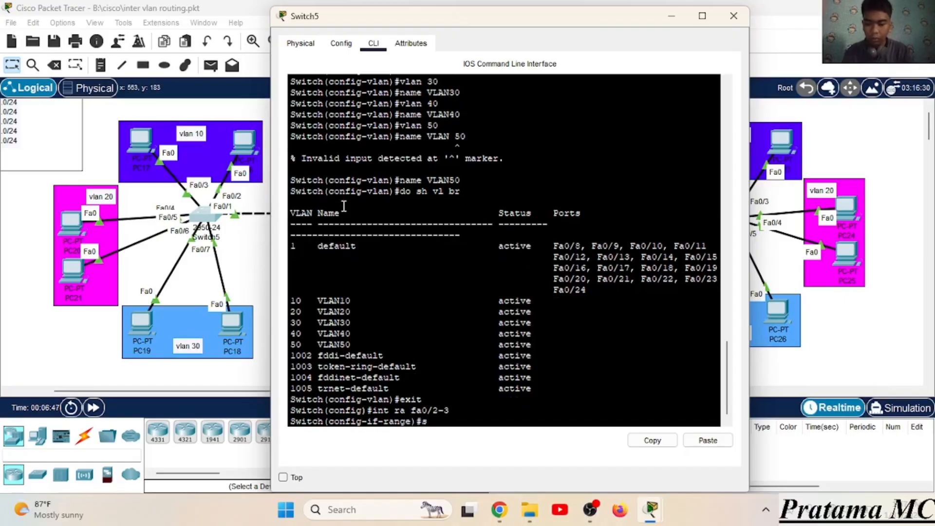
text(w mo a)
text(c)
key(Return)
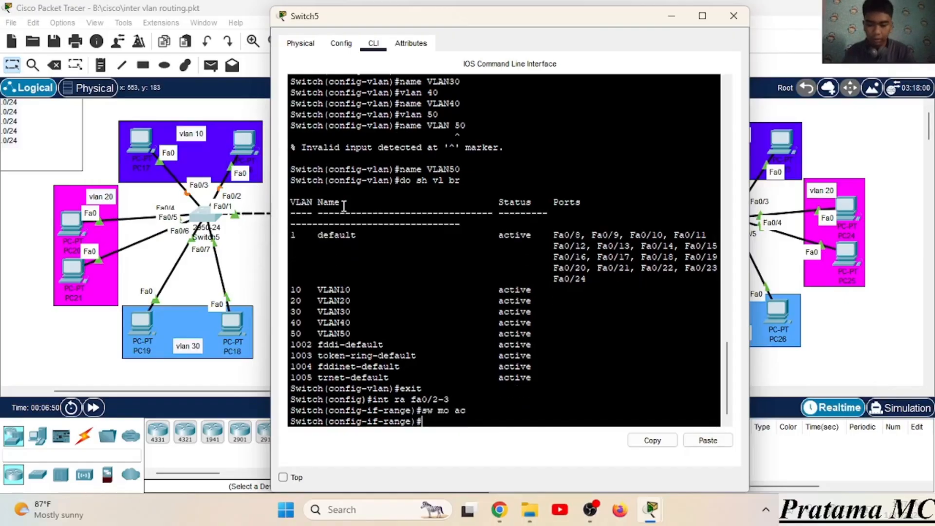
text(sw)
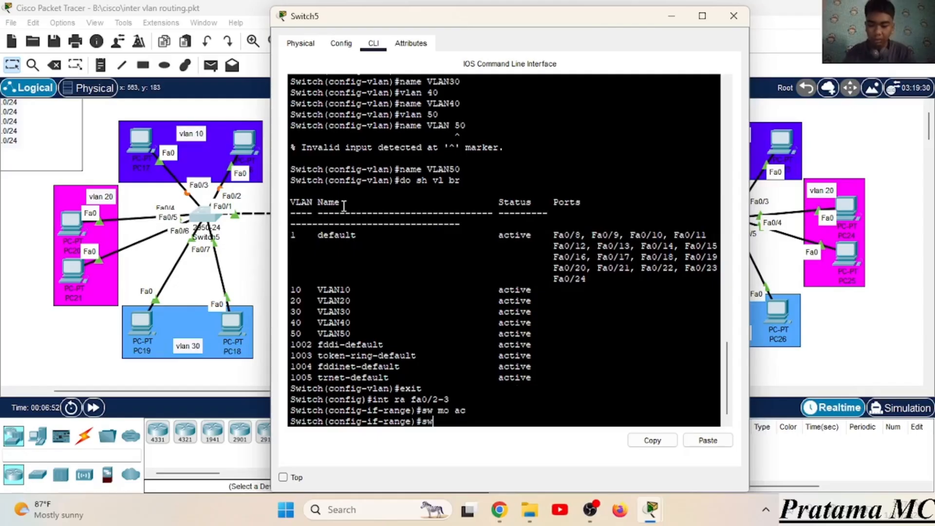
text( ac v)
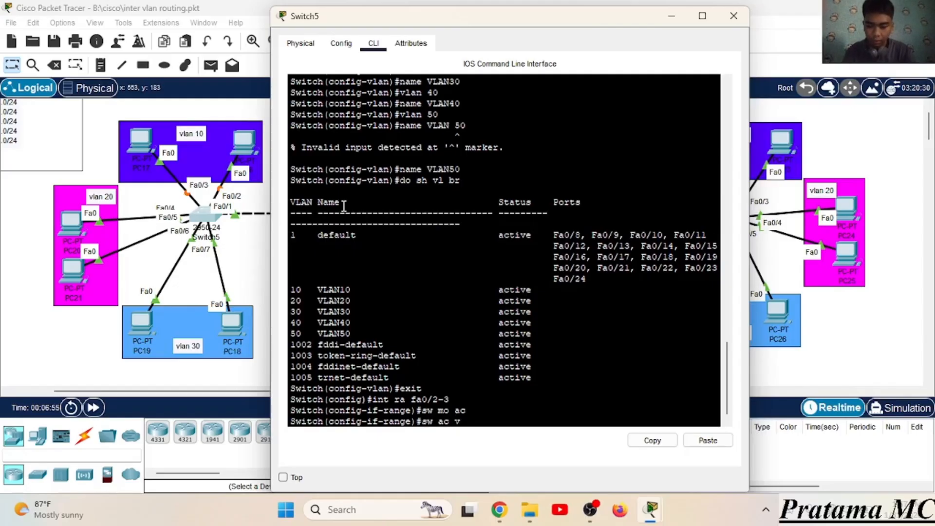
text(l 10)
key(Return)
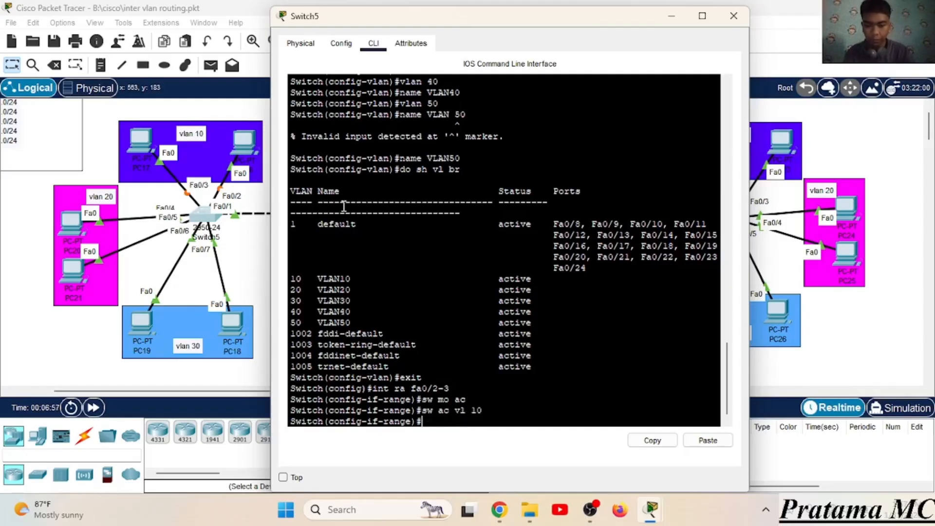
- Set Switch5's interface range fa0/5-4 to access mode in VLAN 20
text(int ra)
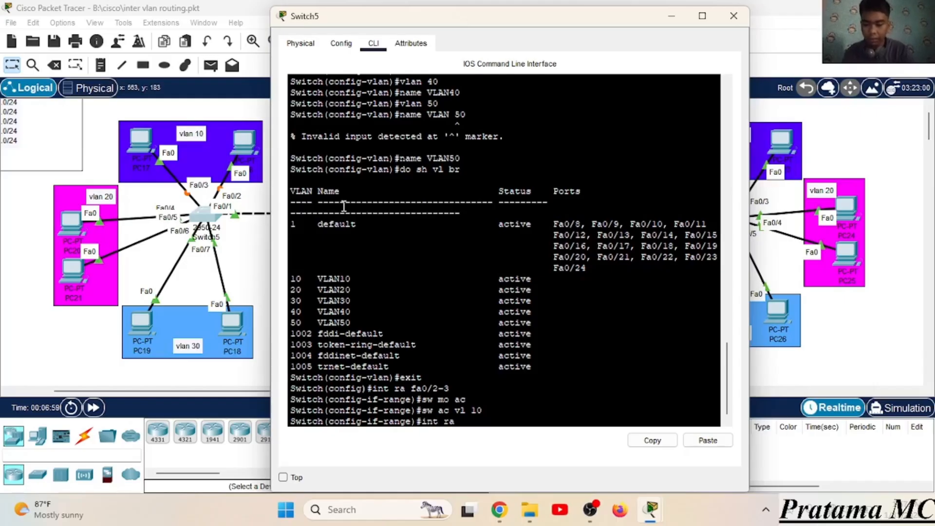
text( fa0)
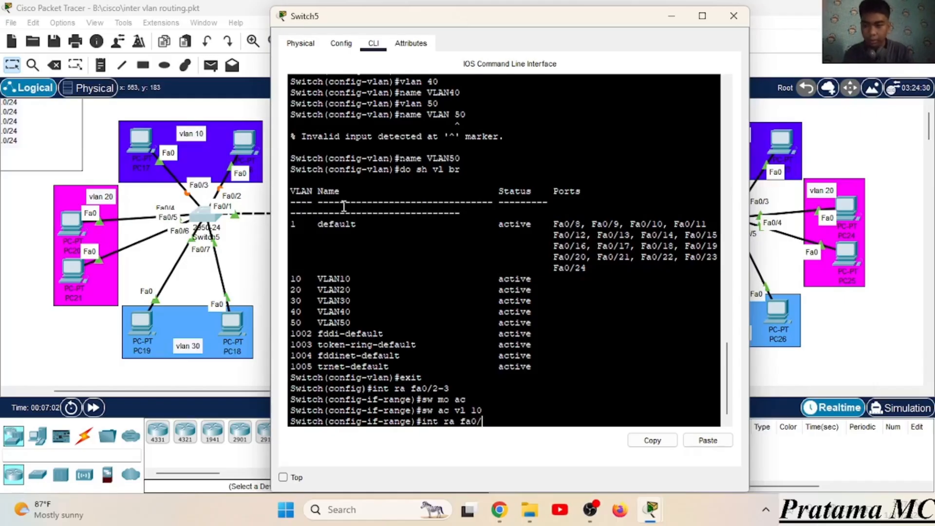
text(/)
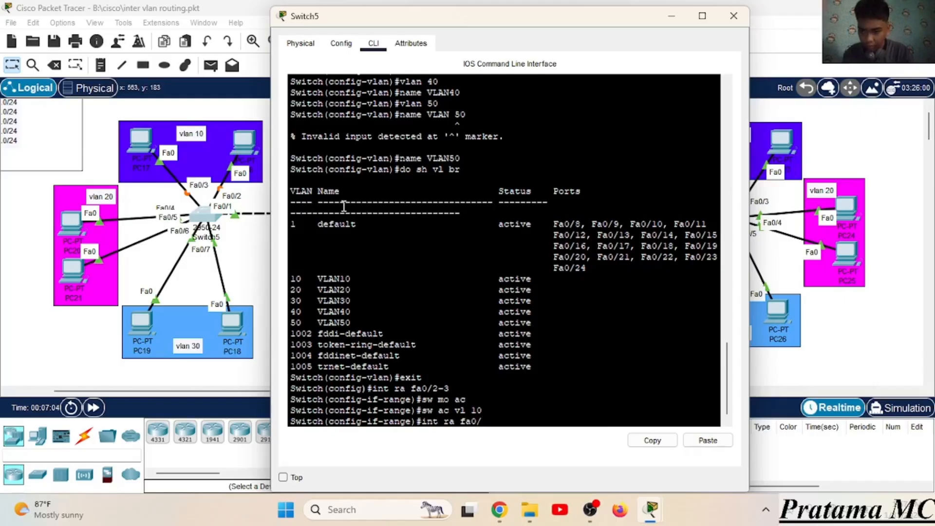
text(5-4)
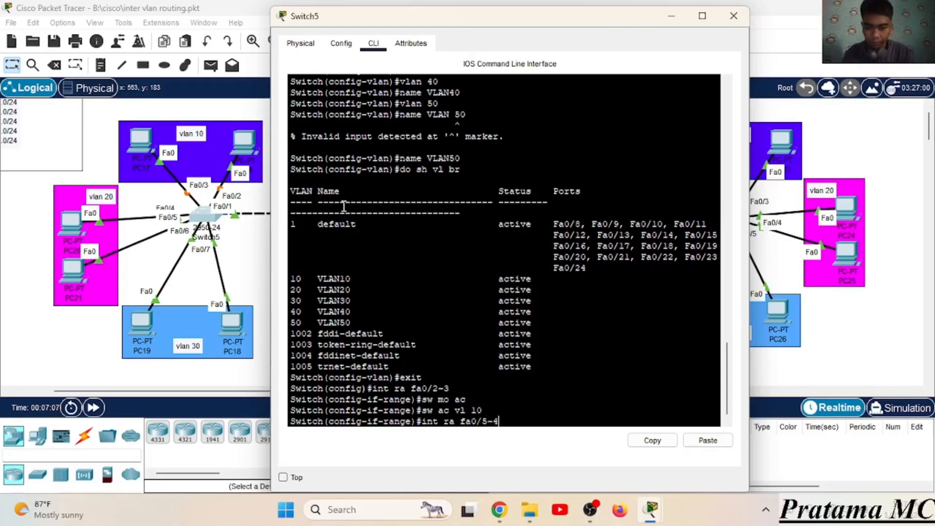
key(Return)
text(sw)
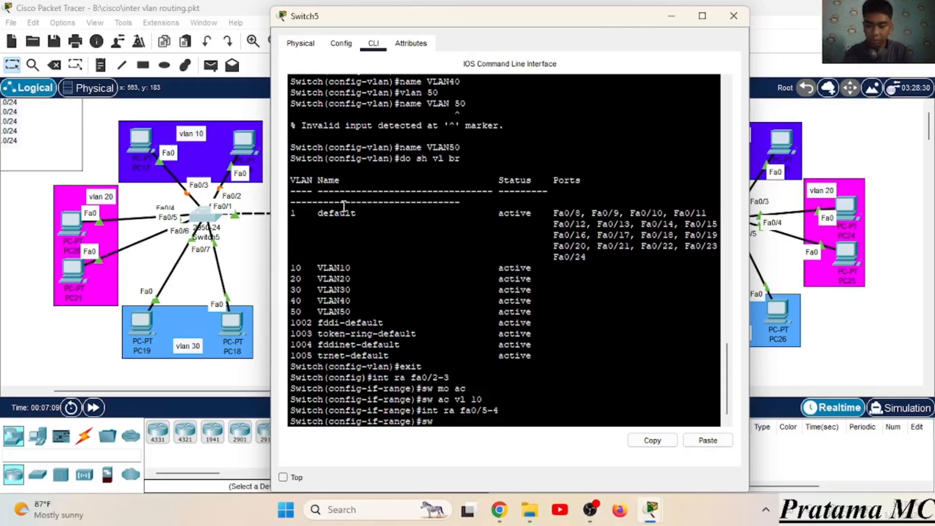
text( mo ac)
key(Return)
text(sw ac)
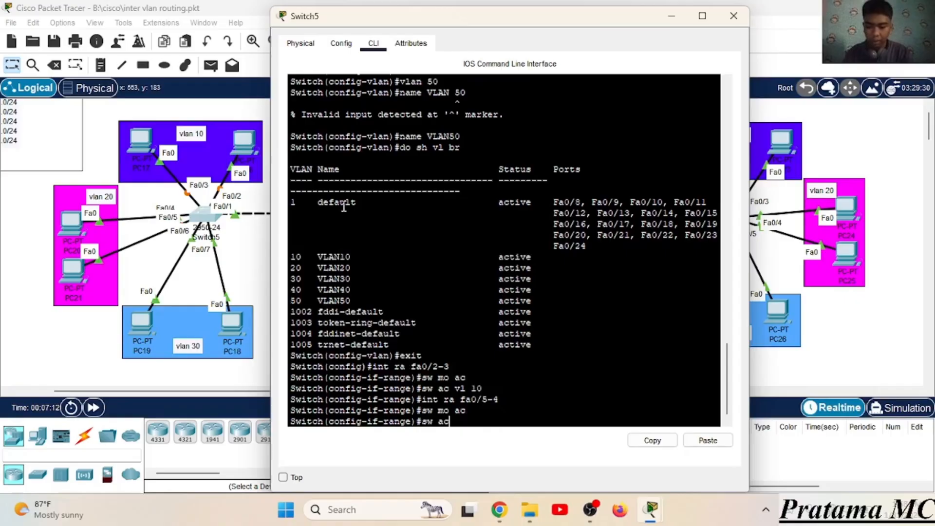
text( vl 20)
key(Return)
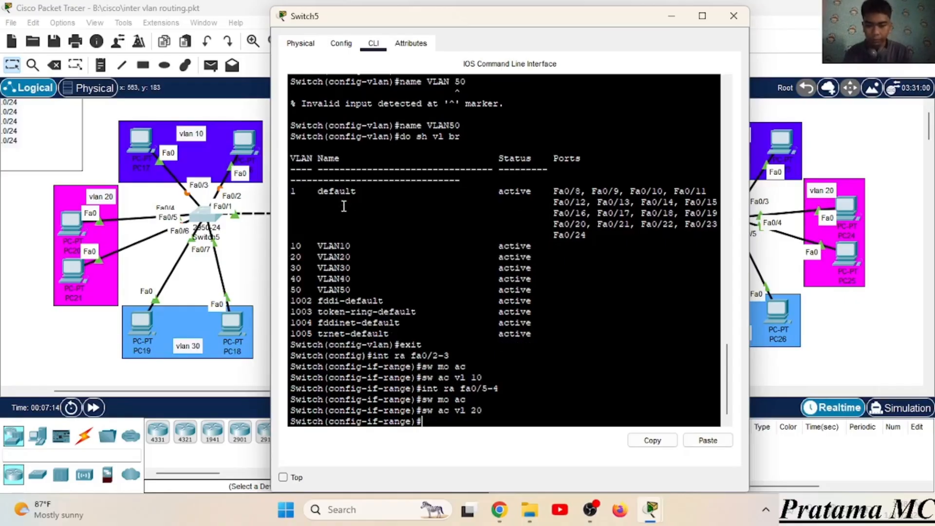
- Set Switch5's interface range fa0/6-7 to access mode in VLAN 30
text(int ra)
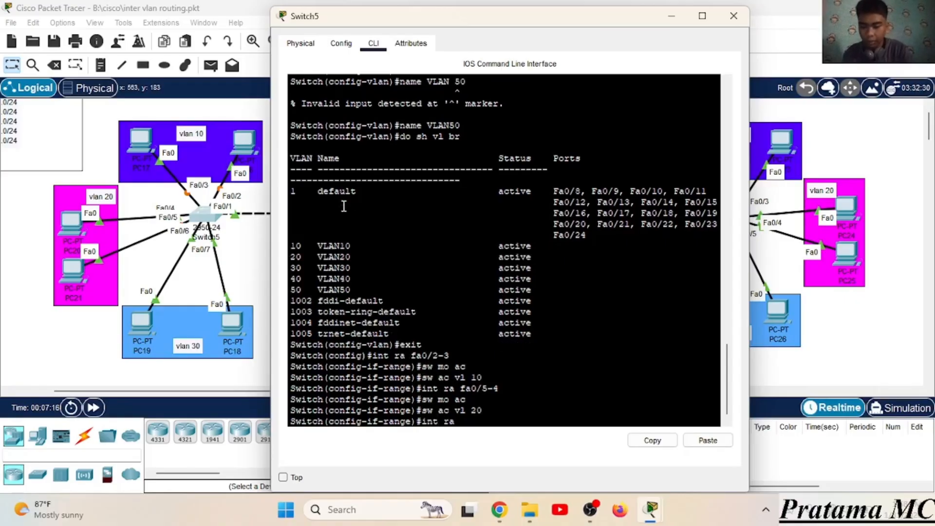
text( fa0/)
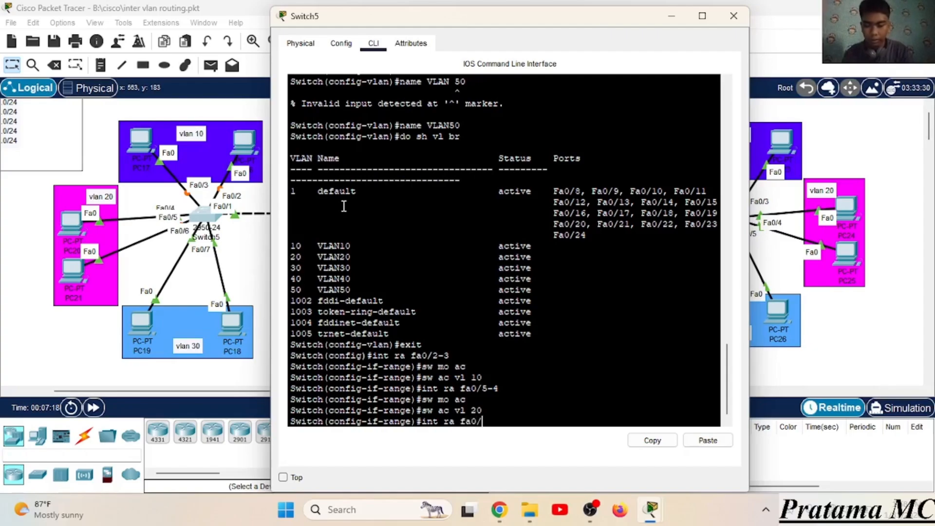
text(6-7)
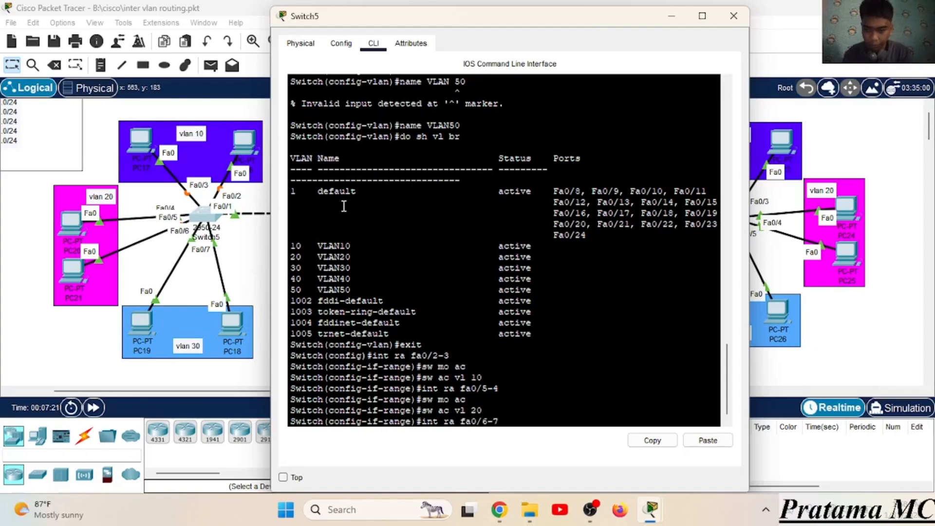
key(Return)
text(sw )
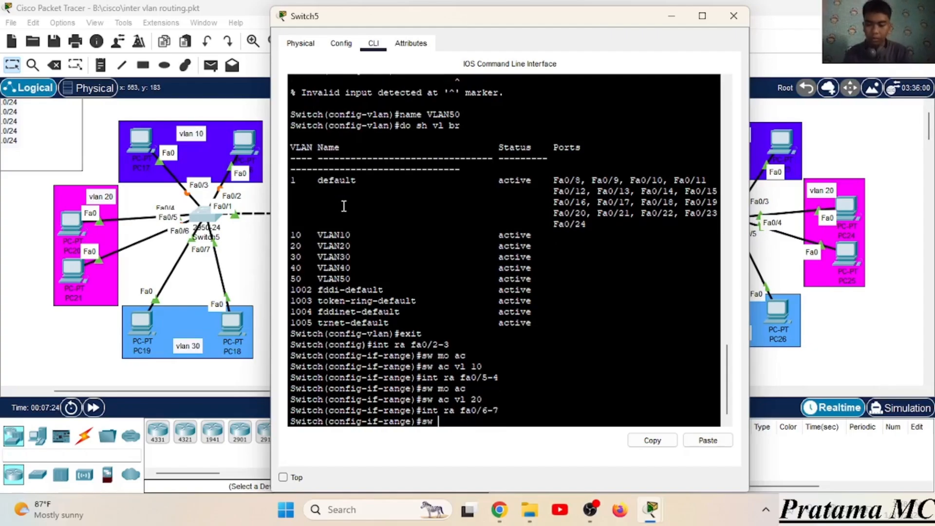
text(mo ac)
key(Return)
text(sw)
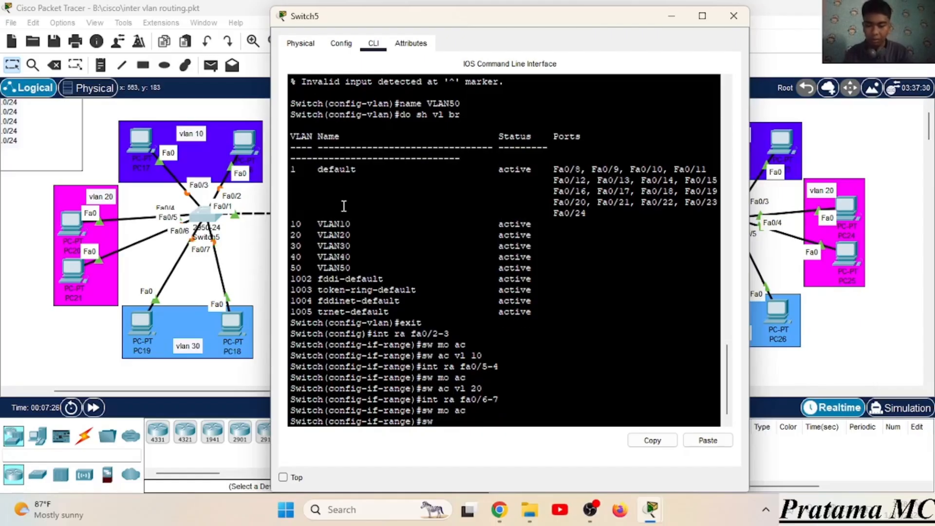
text( ac vl 3)
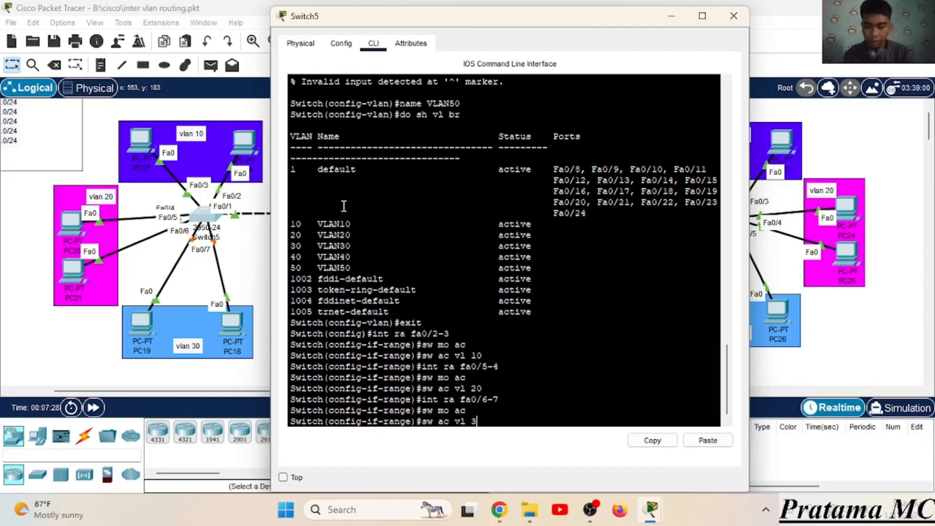
text(0)
key(Return)
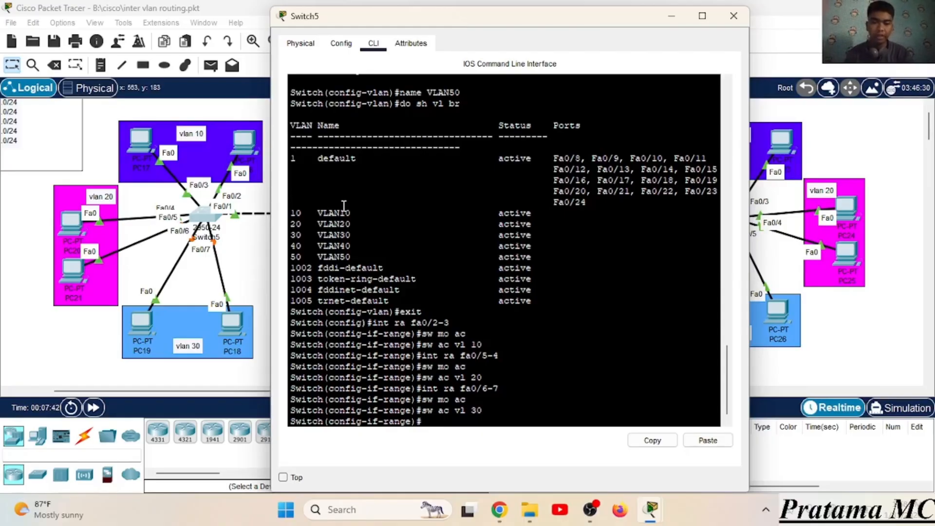
- Display Switch5's brief VLAN table from interface configuration mode to check the port assignments
text(sh vl br)
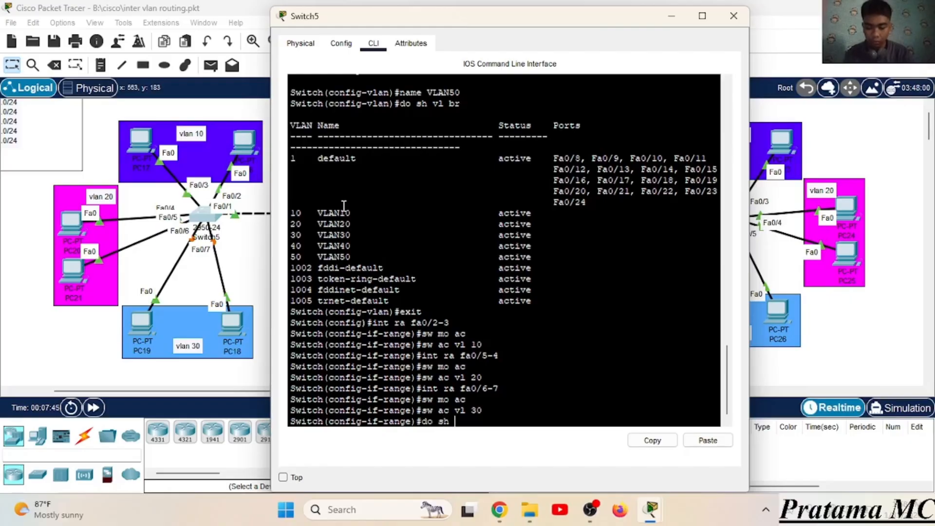
key(Return)
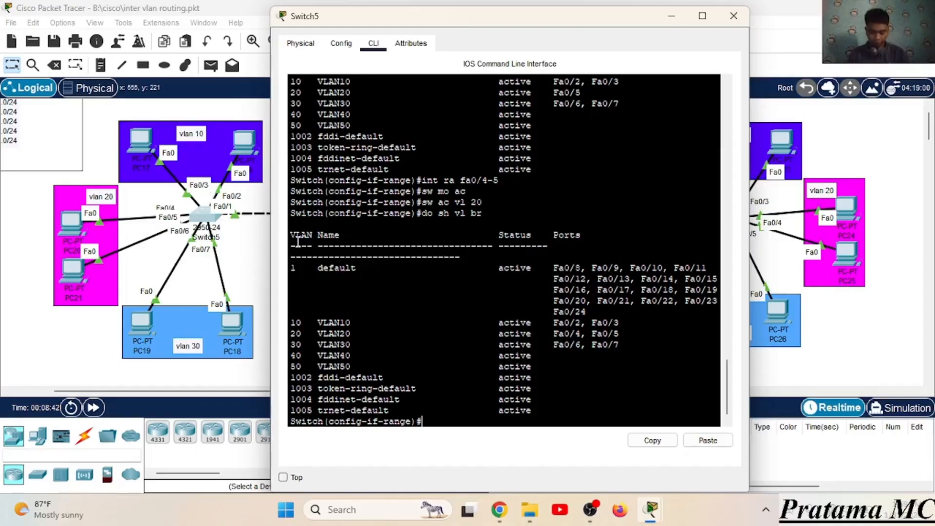
- Set Switch5's window aside, open Switch4's command line and enter global configuration mode
click(672, 17)
click(730, 217)
click(105, 55)
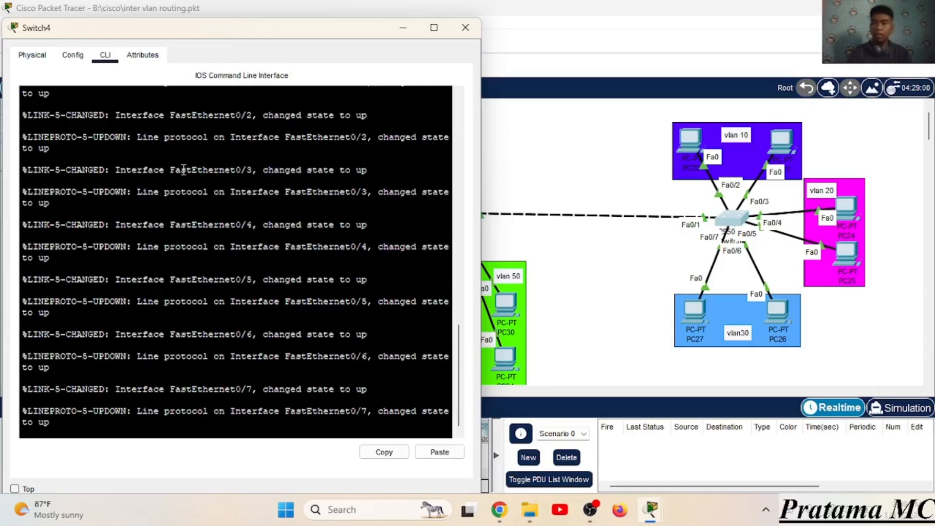
key(Return)
text(en)
key(Return)
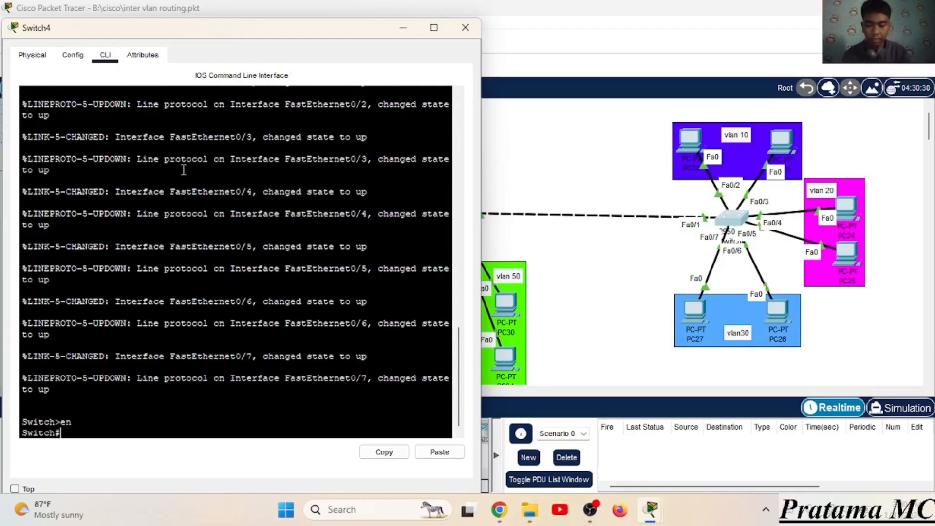
text(conf t)
key(Return)
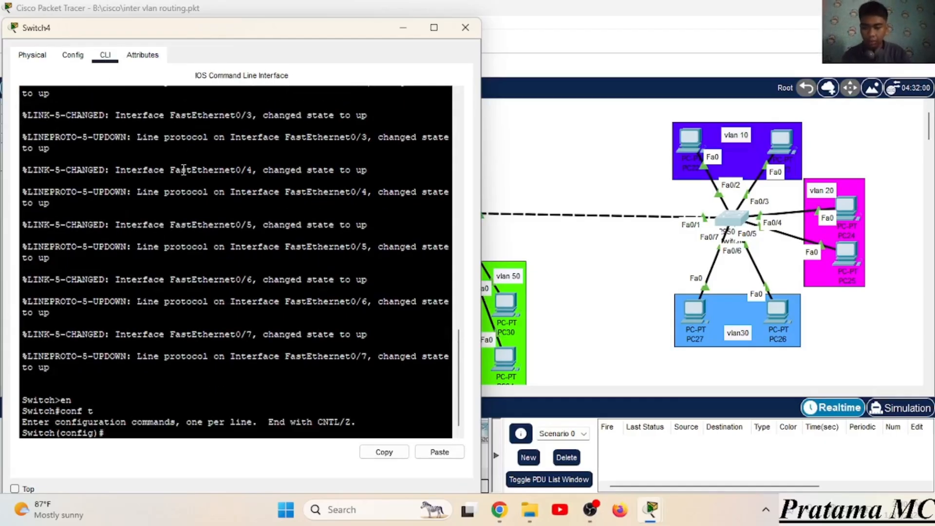
- Create VLAN 10 named VLAN10 and VLAN 20 named VLAN20 on Switch4
text(vlan 10)
key(Return)
text(nfig-vlan)#n)
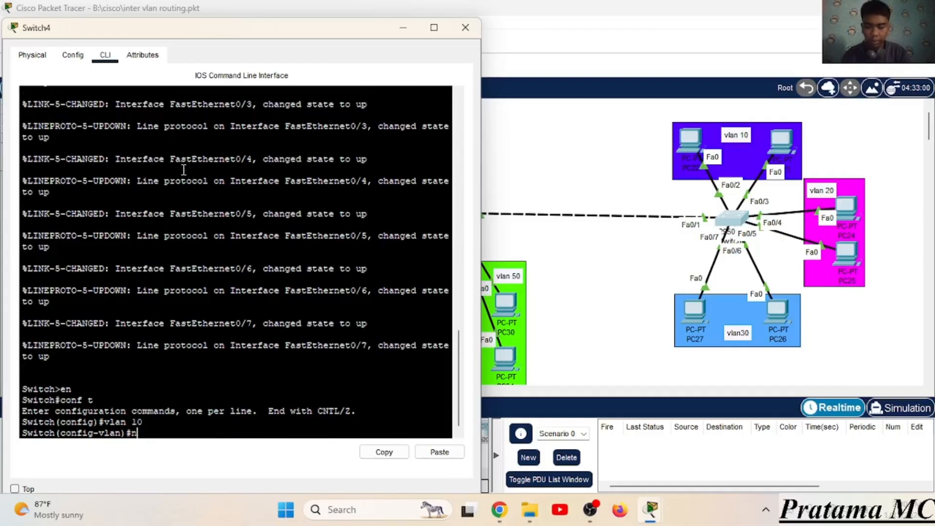
text(ame VLAN)
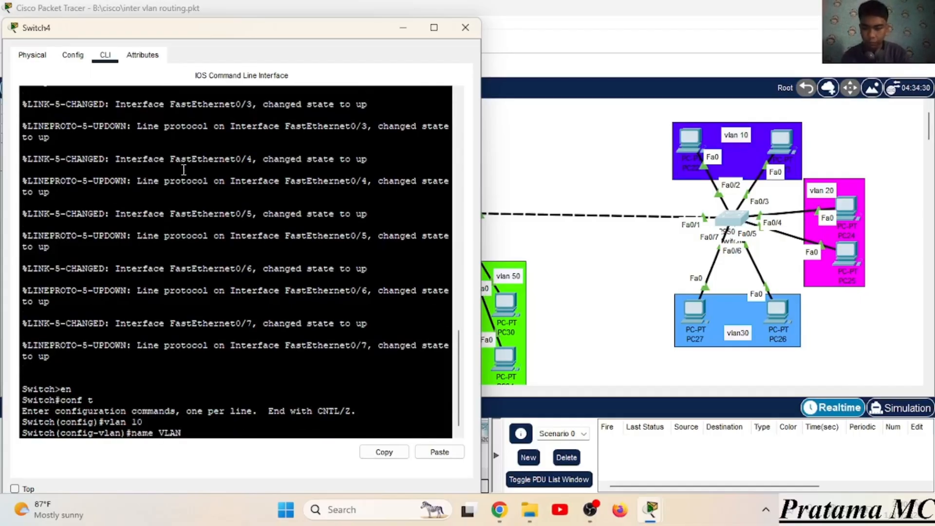
text(10)
key(Return)
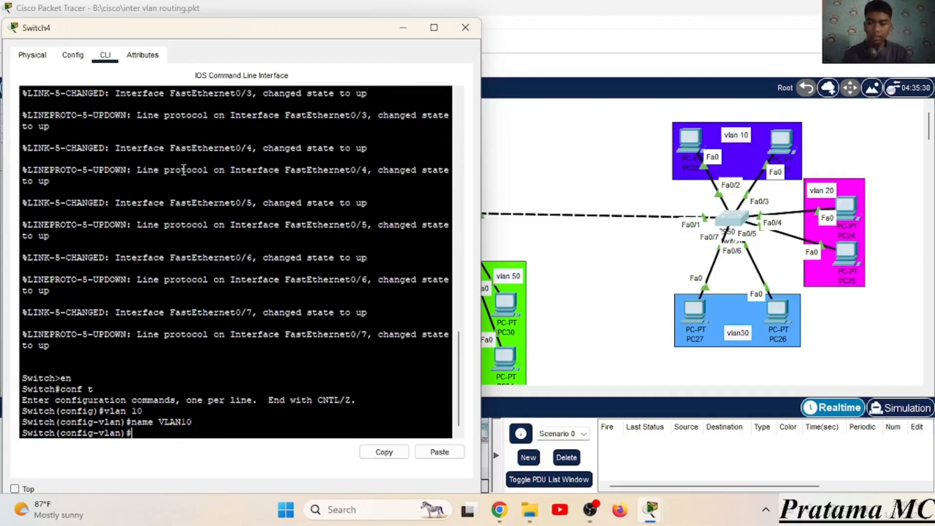
text(vlan 20)
key(Return)
text(name VLAN20)
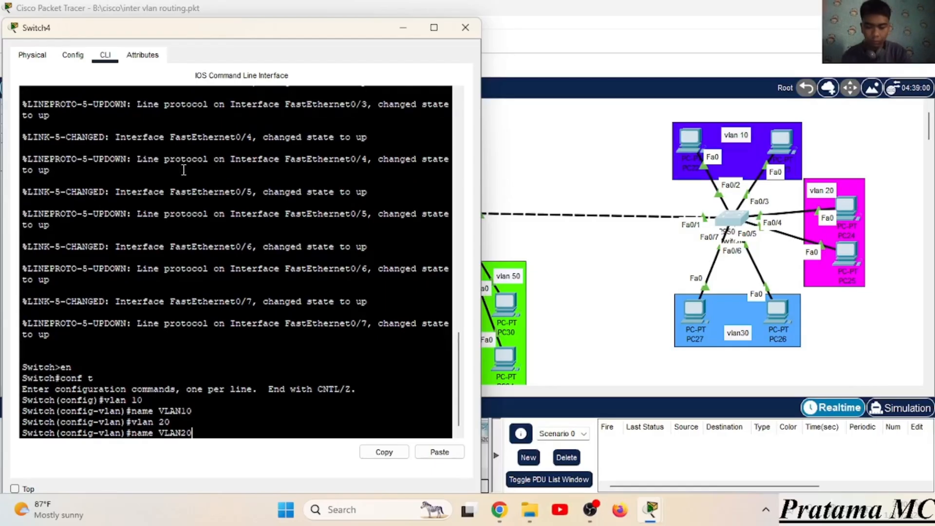
key(Return)
- Create VLAN 30 named VAN30 and VLAN 40 named VLAN40 on Switch4
text(vlan 30)
key(Return)
text(name VAN30)
key(Return)
text(vlan 40)
key(Return)
text(name)
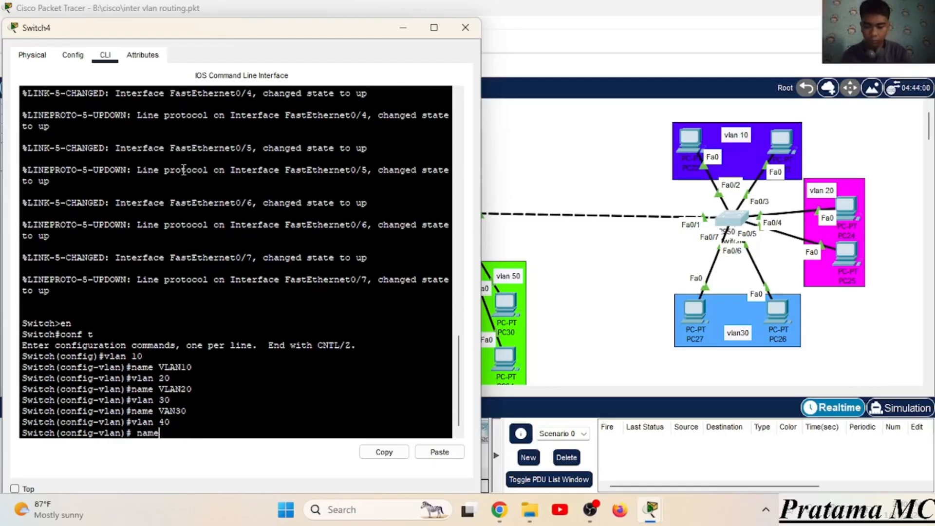
text( V1AN40)
key(Return)
- Create VLAN 50 named VLAN50 on Switch4
text(vlan 50)
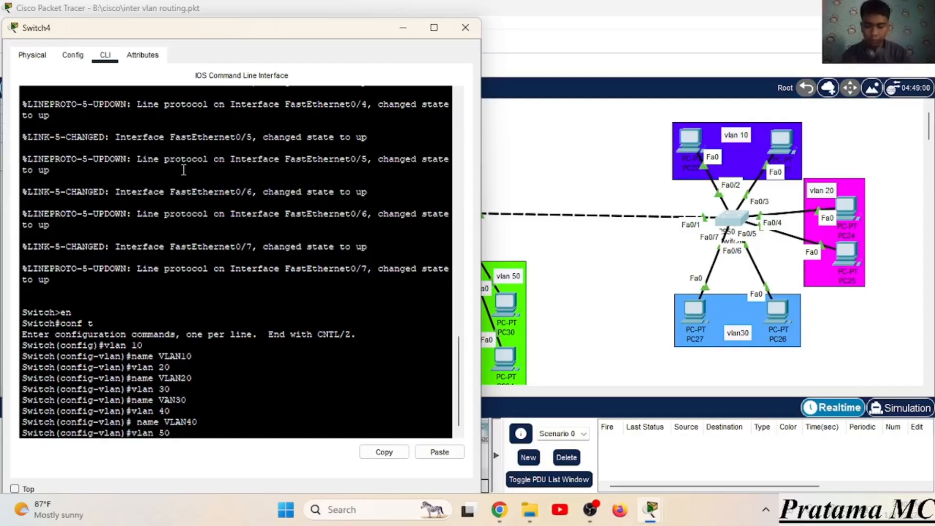
key(Return)
text(name VLAN50)
key(Return)
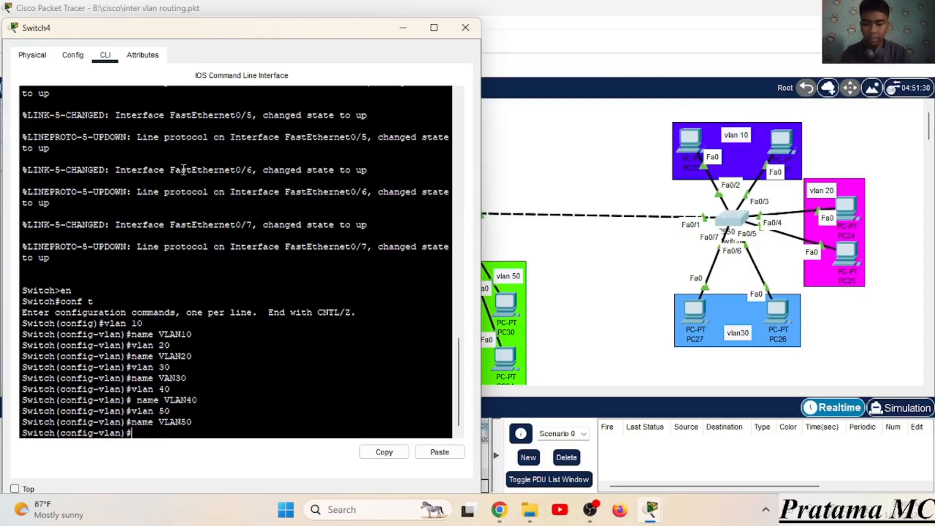
- Display Switch4's brief VLAN table from VLAN configuration mode to check the created VLANs
text(do sh vl )
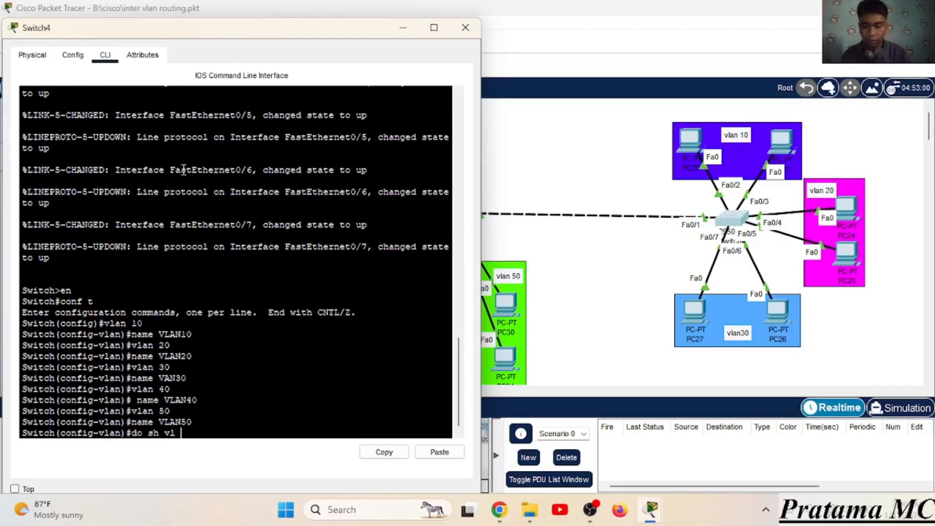
text(br)
key(Return)
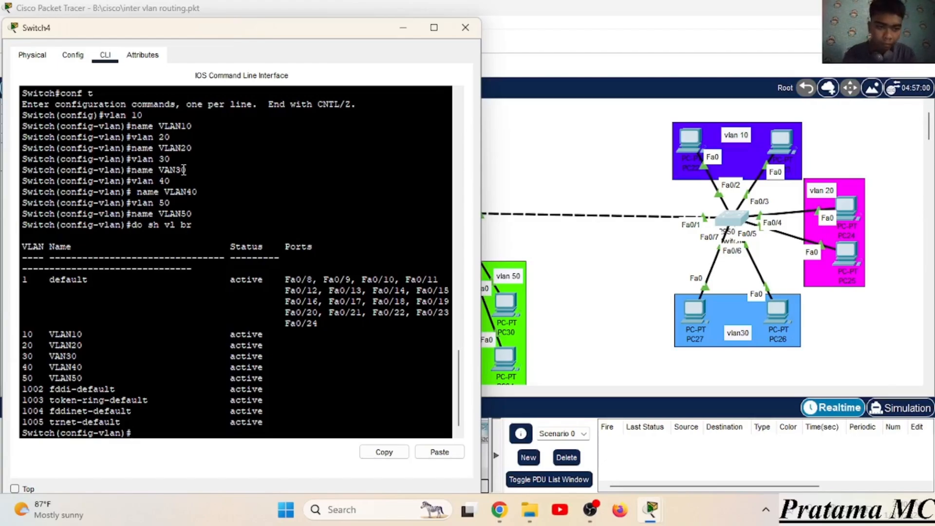
- Set Switch4's interface range fa0/2-3 to access mode in VLAN 10
text(it)
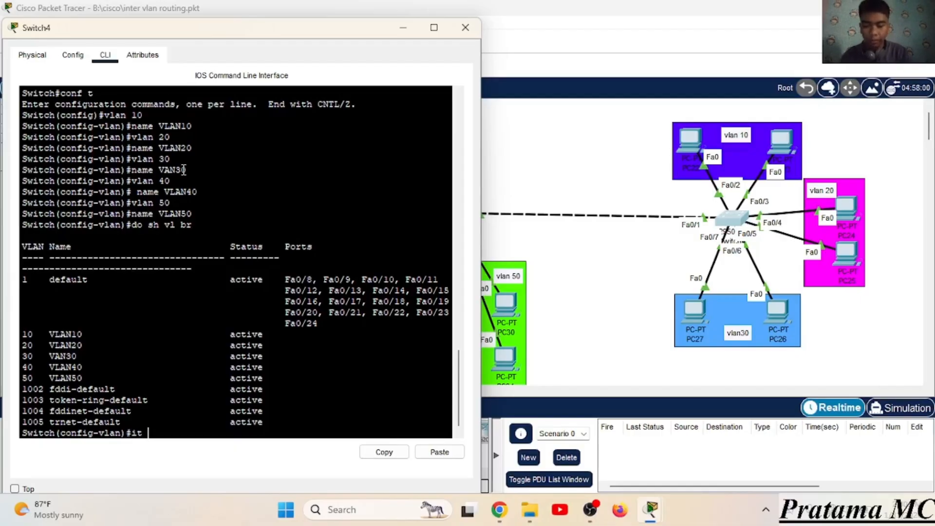
key(BackSpace)
key(BackSpace)
key(BackSpace)
key(BackSpace)
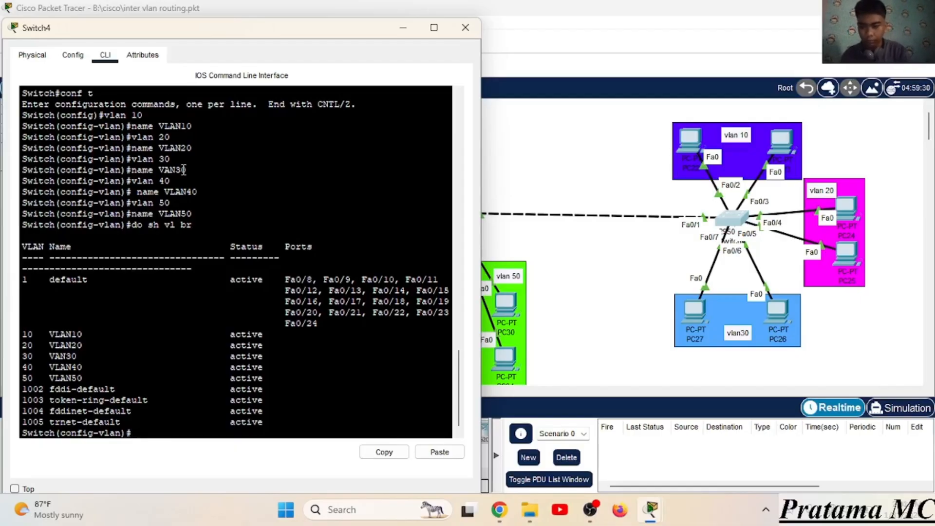
text(nt ra fa0/2-3)
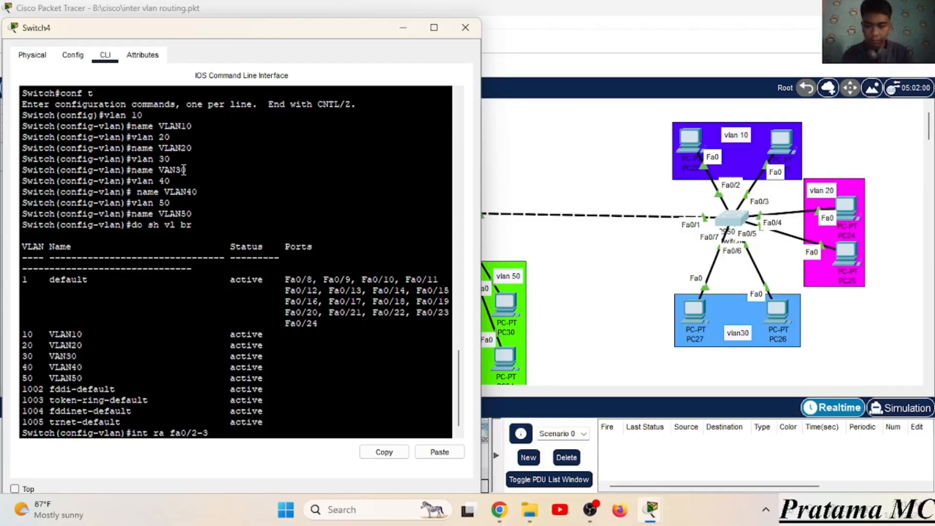
key(Return)
text(sw mo ac)
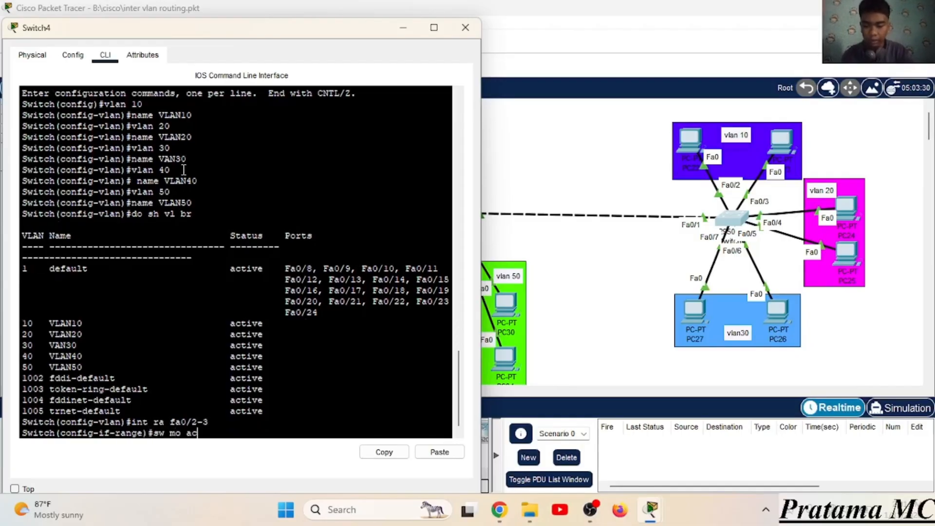
key(Return)
text(sw ac v)
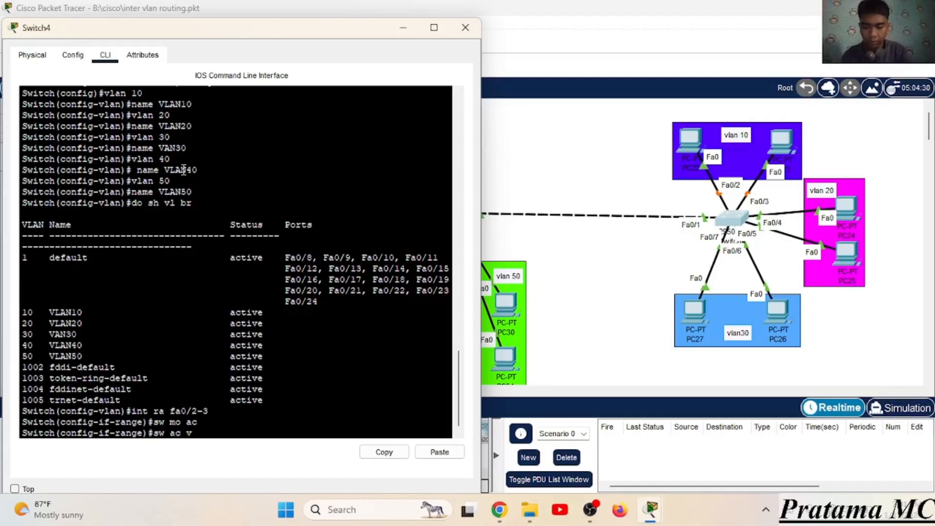
text(l 1)
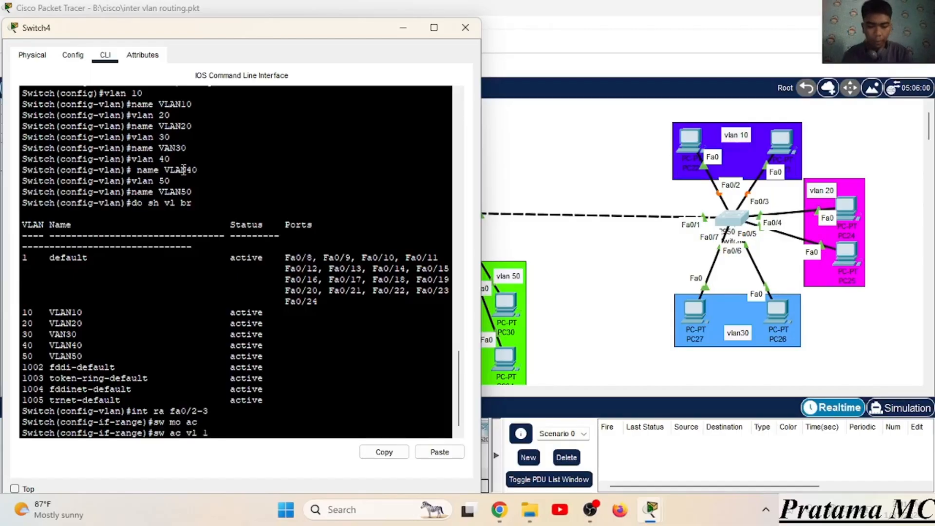
text(-0)
key(Return)
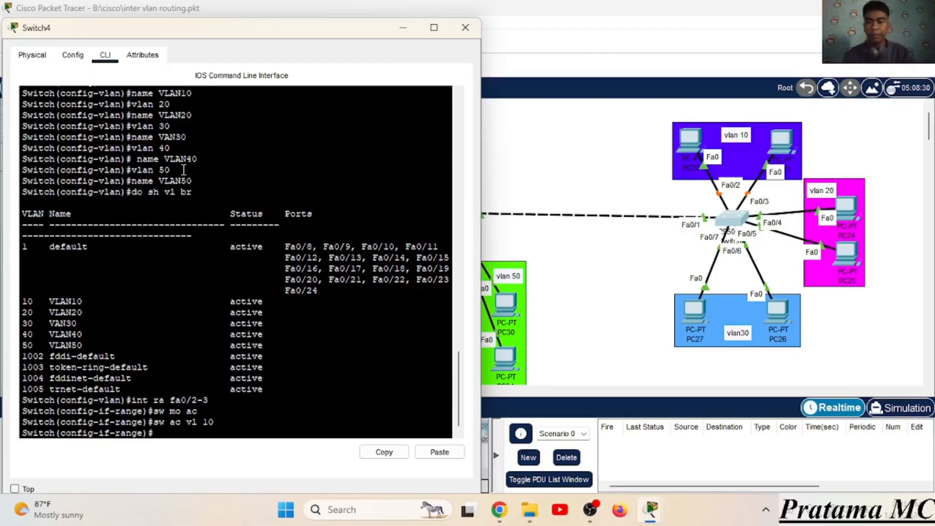
- Set Switch4's interface range fa0/4-5 to access mode in VLAN 20
text(int ra fa 0/4-5)
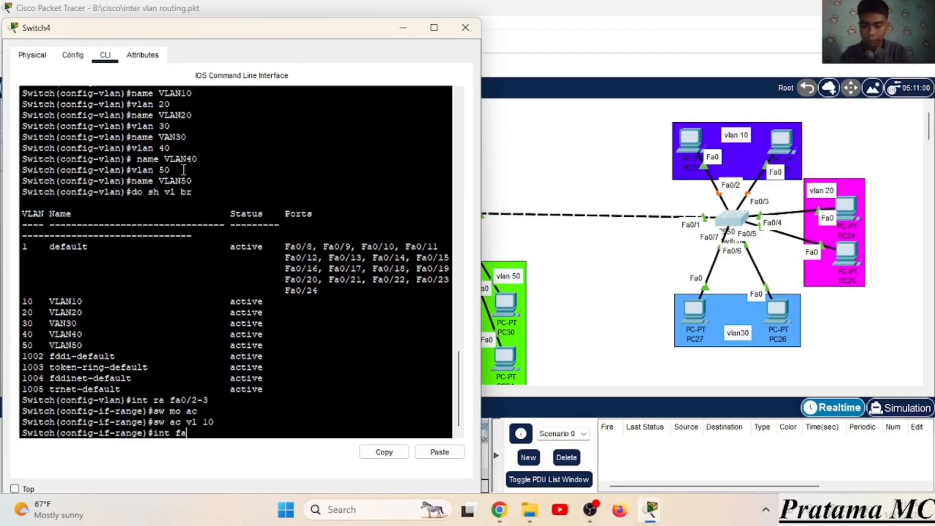
key(Return)
text(sw mo ac)
key(Return)
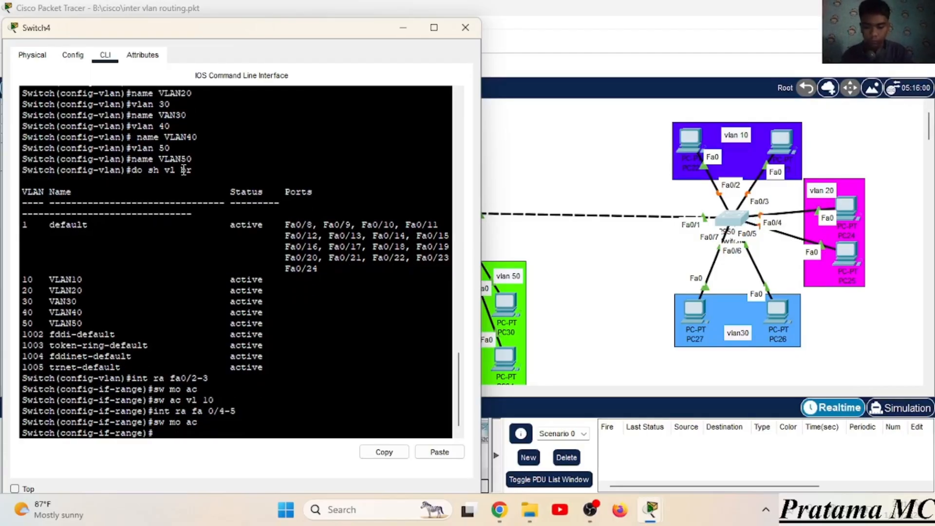
text(sw ac vl 20)
key(Return)
- Set Switch4's interface range fa0/6-7 to access mode in VLAN 30
text(int ra fa0/6-7)
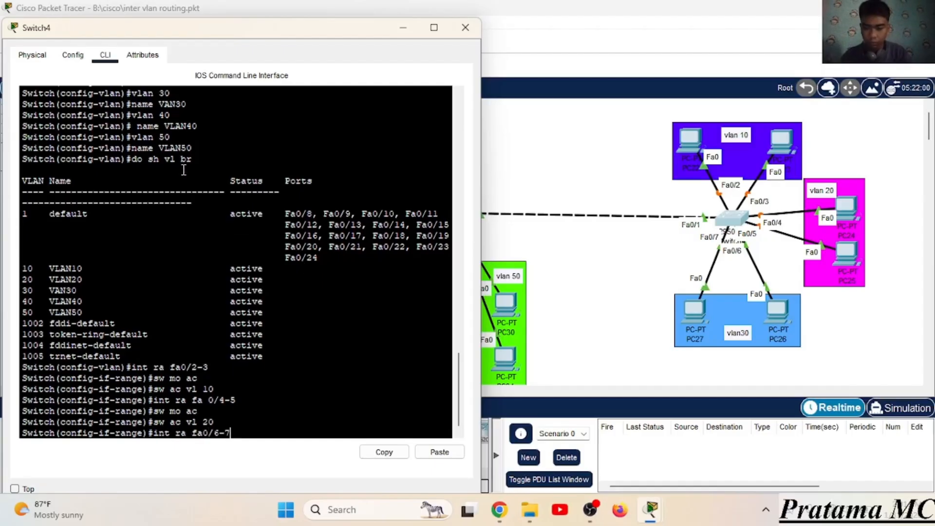
key(Return)
text(sw mo ac)
key(Return)
text(sw ac vl 30)
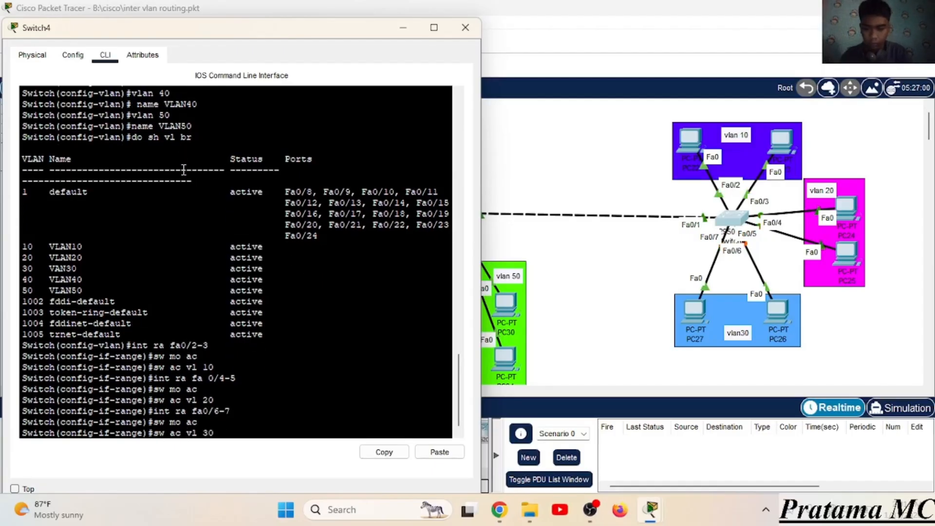
key(Return)
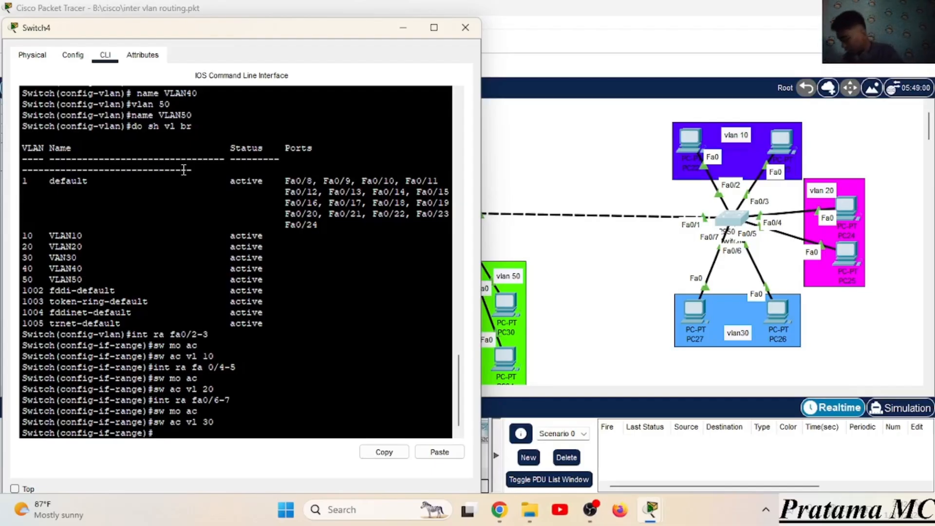
- Display Switch4's brief VLAN table to check the port assignments, and close the switch window
text(do sh vl br)
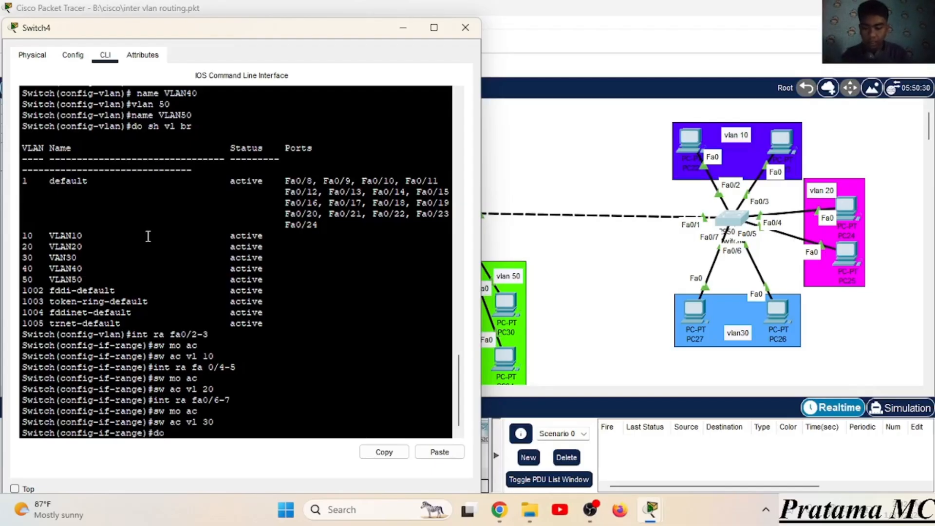
key(Return)
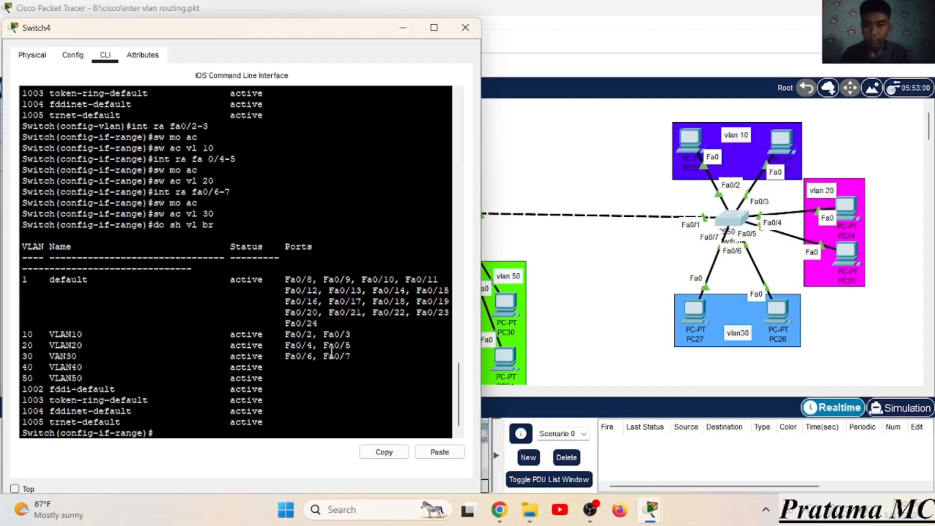
click(465, 28)
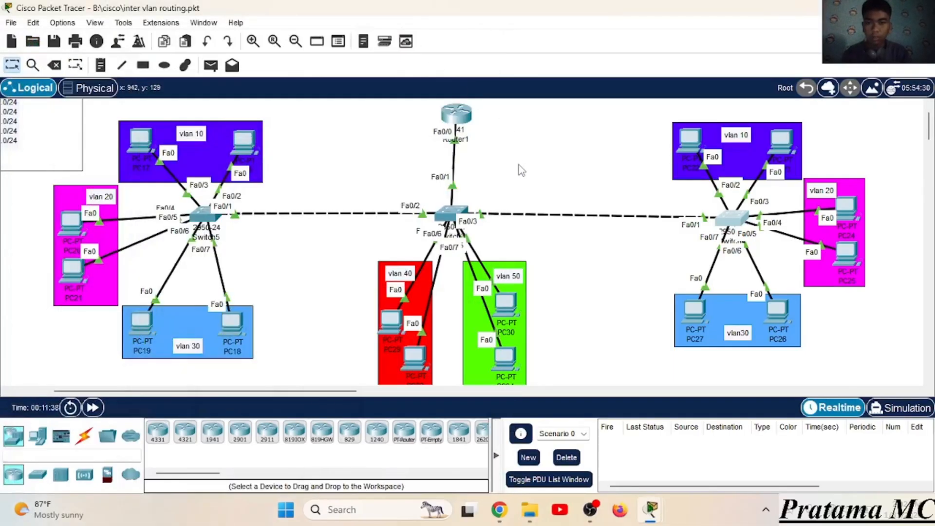
- Reopen Switch4's command line, set interface fa0/1 to trunk mode, and close the window
click(735, 217)
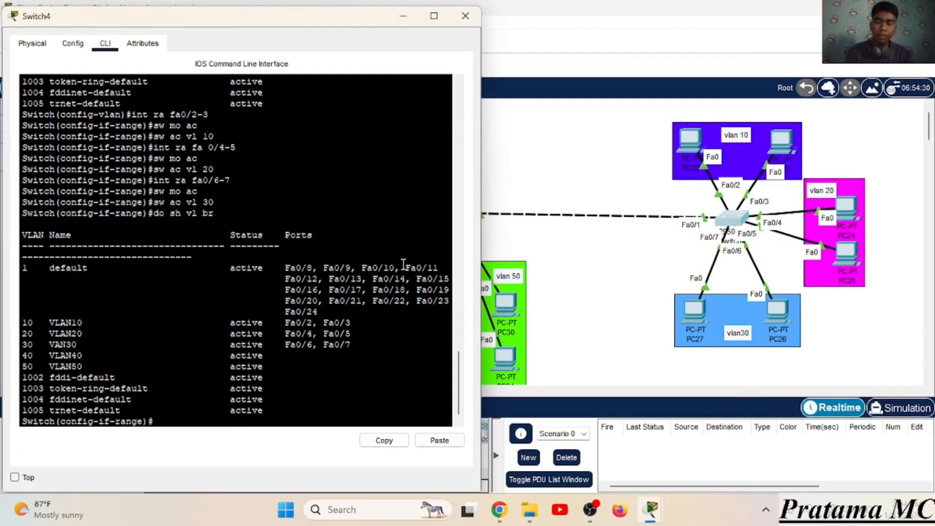
click(325, 251)
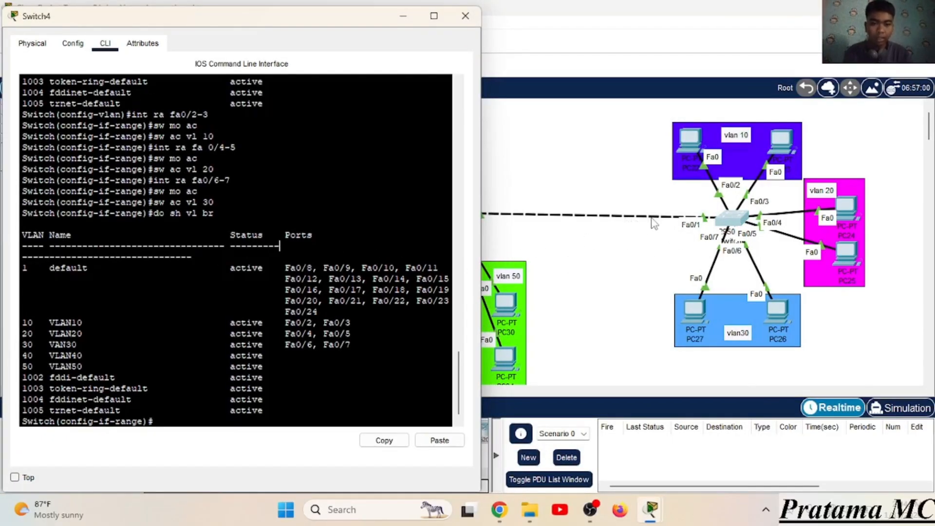
text(int fa0/1)
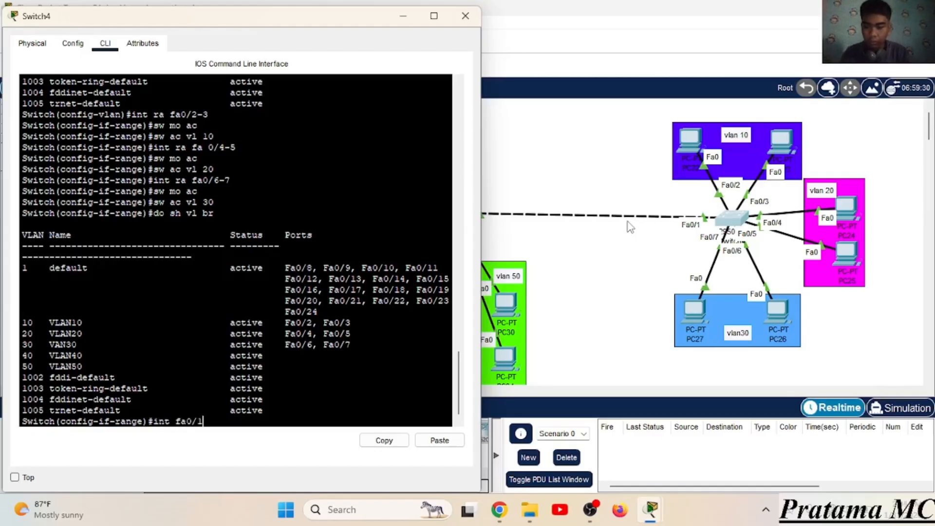
key(Return)
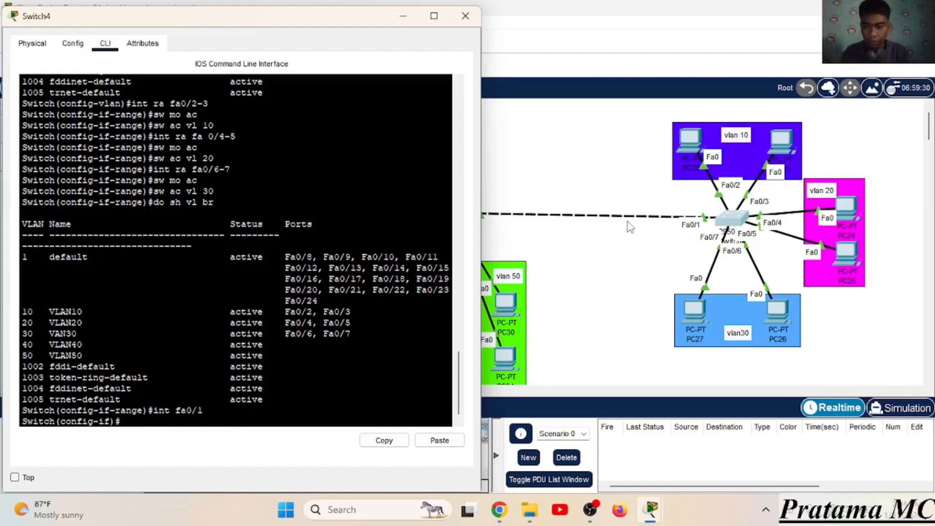
text(mo)
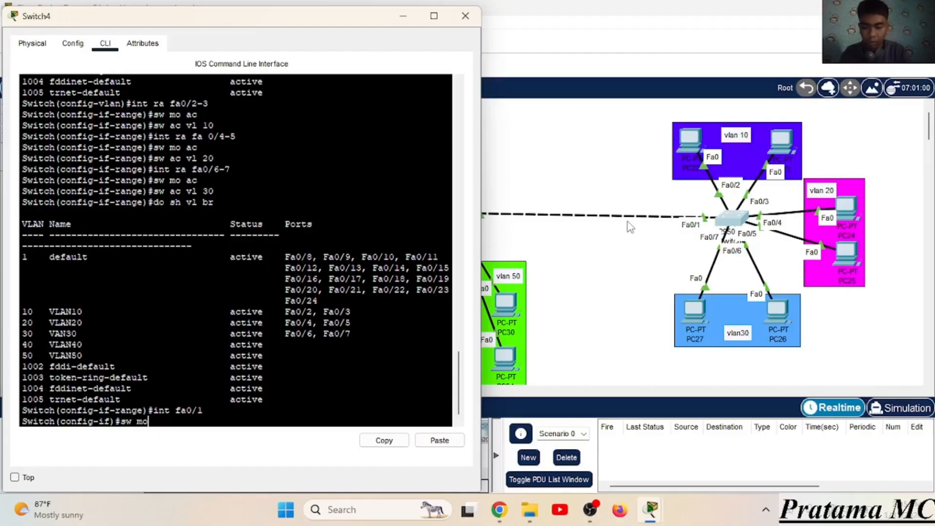
text( tr)
key(Return)
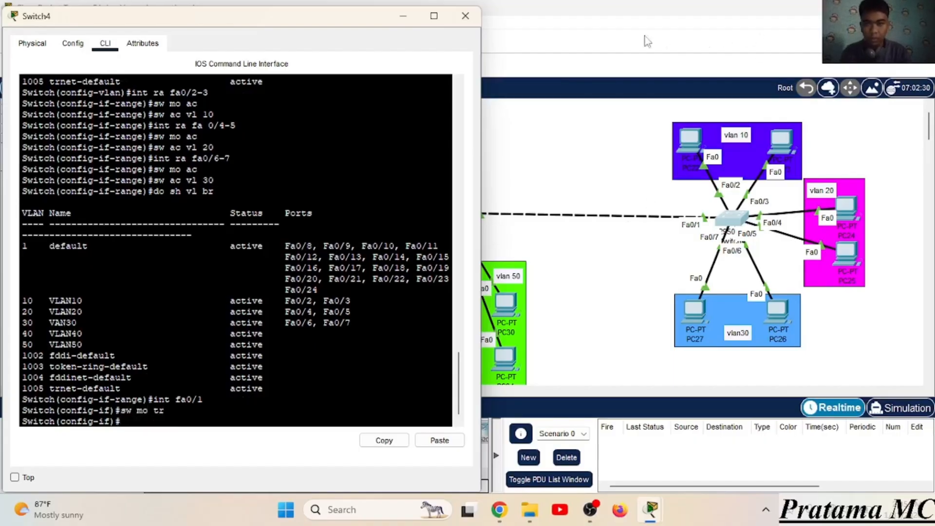
click(479, 18)
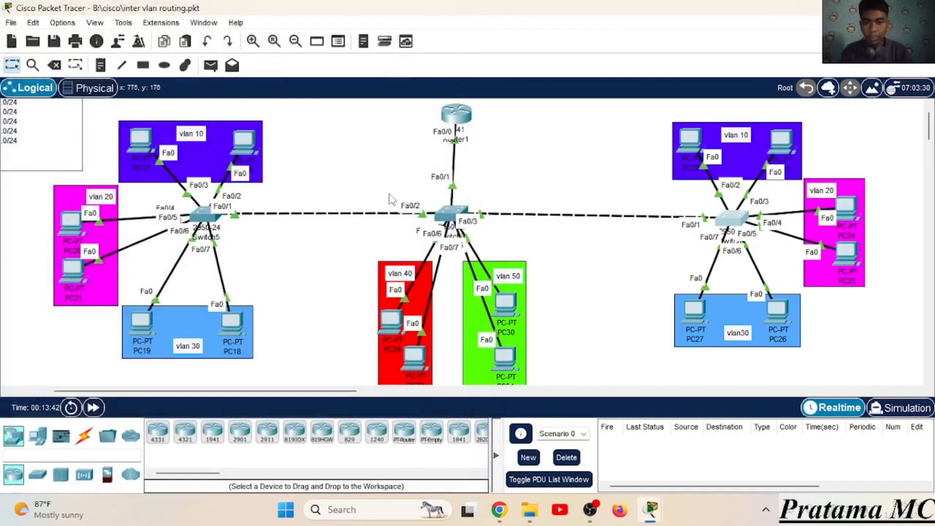
- Open Switch5's command line, enter interface fa0/1 and start setting its switchport mode
click(206, 216)
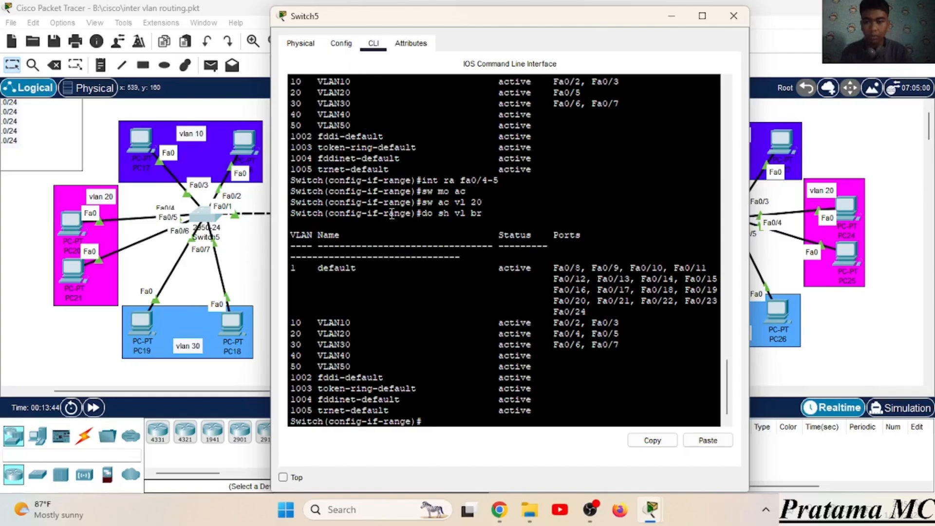
text(int fa)
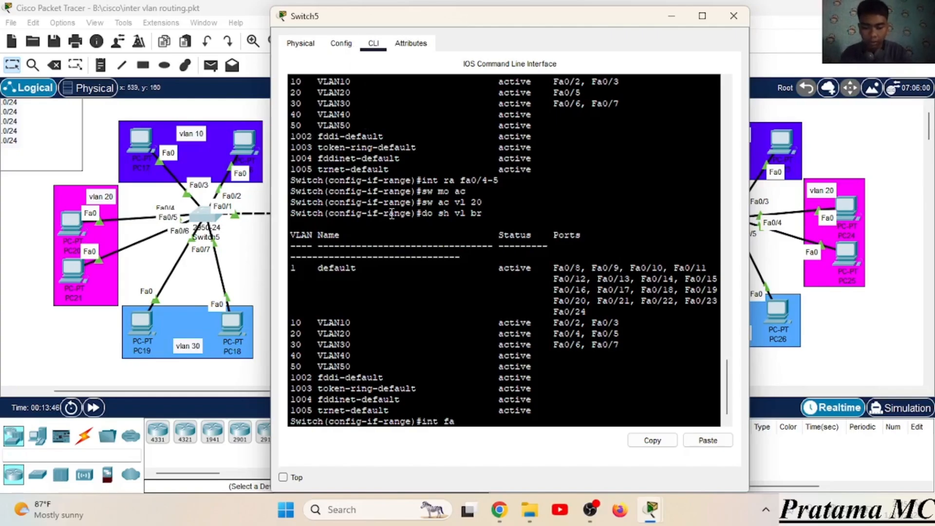
text(0/1)
key(Return)
text(sw mo)
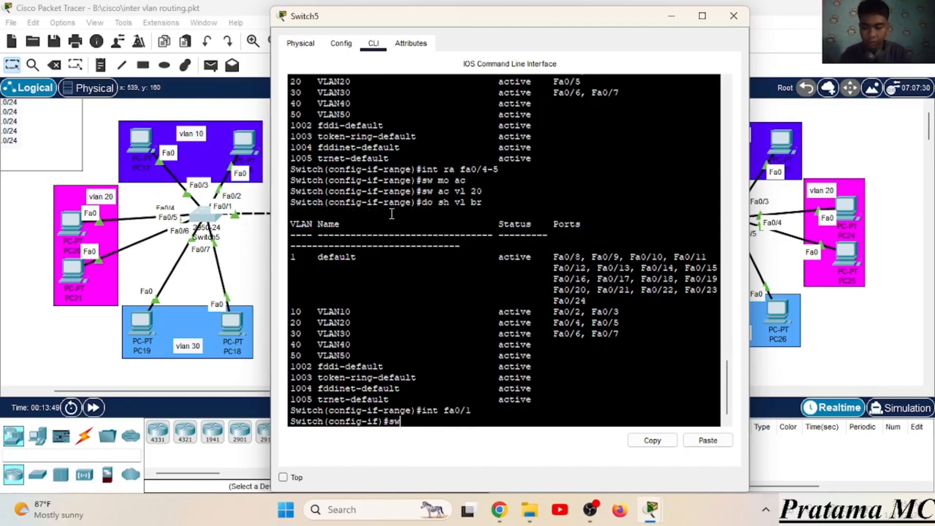